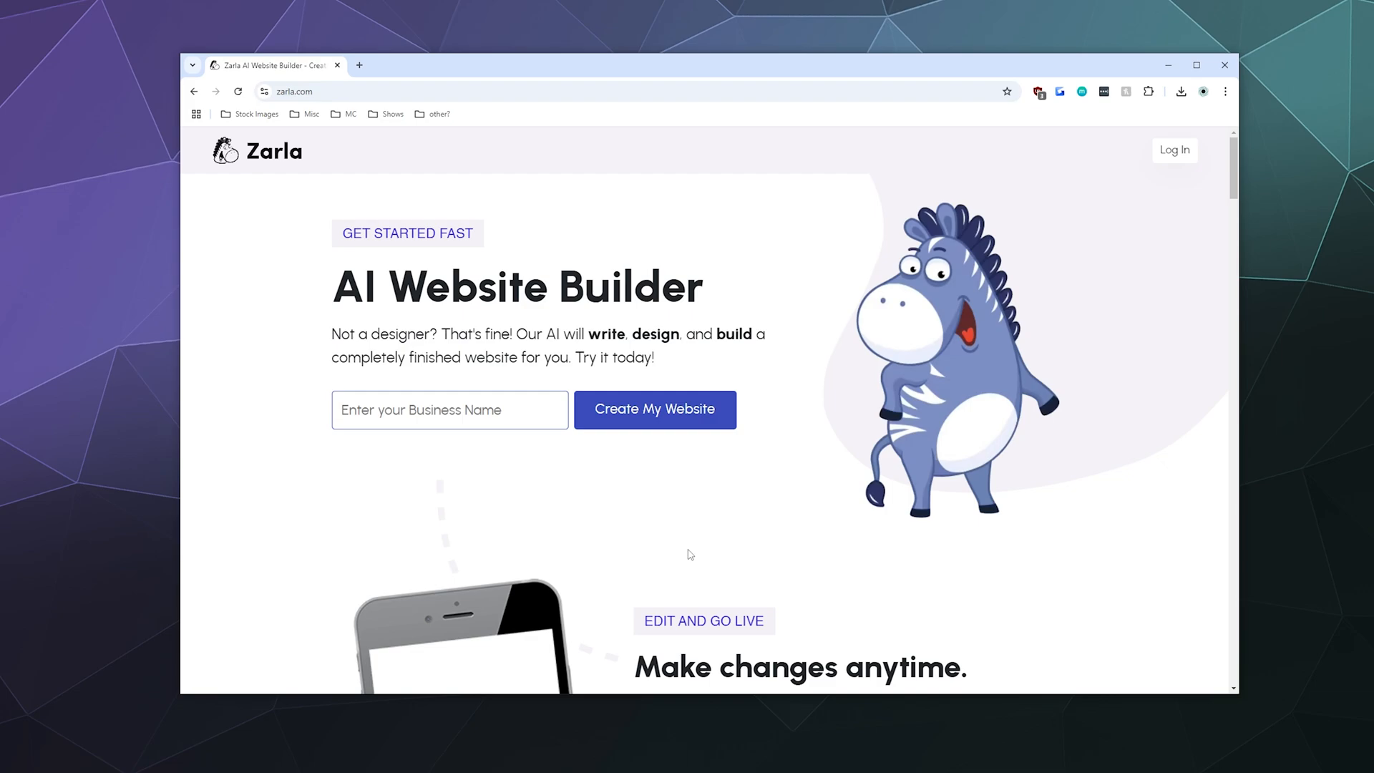
Look through the homepage's sections on mobile editing, customer contact, pricing, included features and website speed
scroll(617, 532, "down", 4)
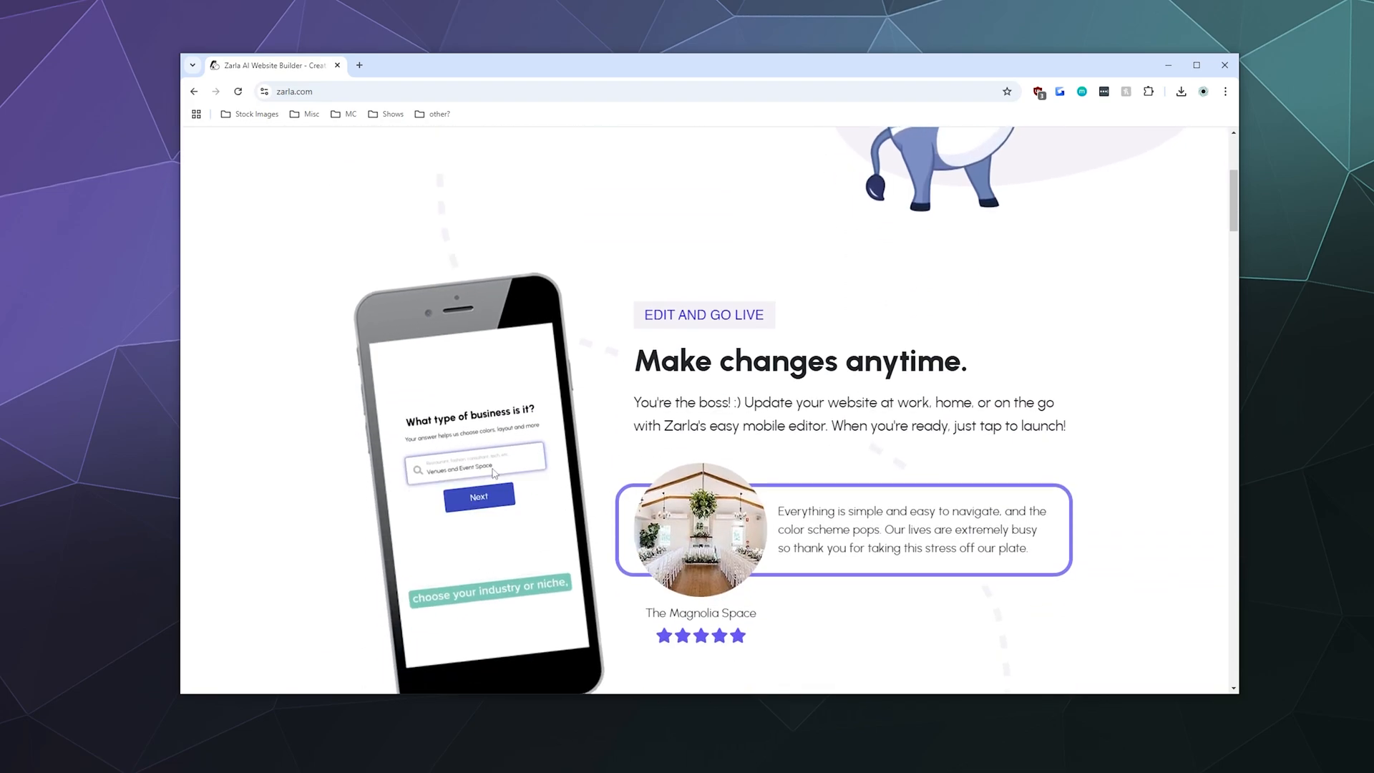
scroll(342, 446, "down", 2)
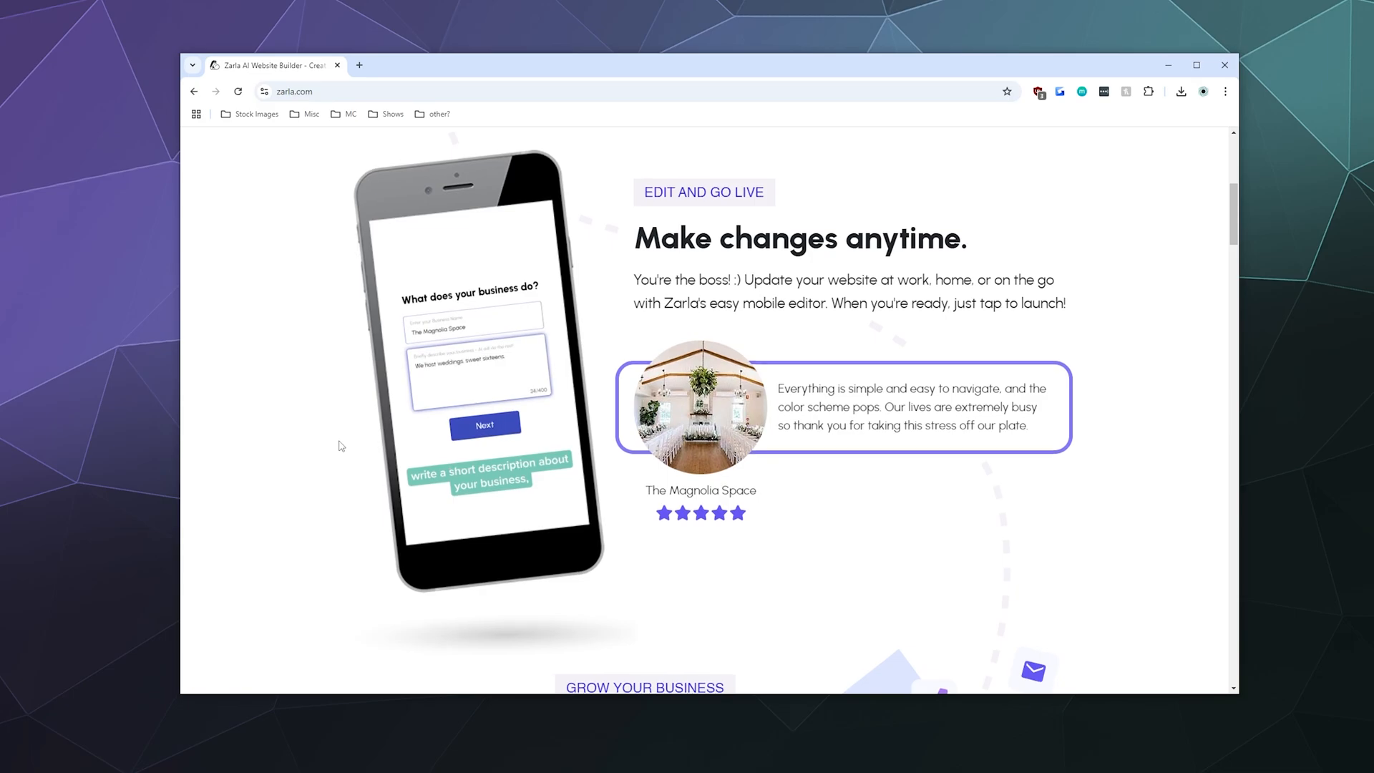
scroll(341, 446, "down", 5)
scroll(341, 446, "down", 2)
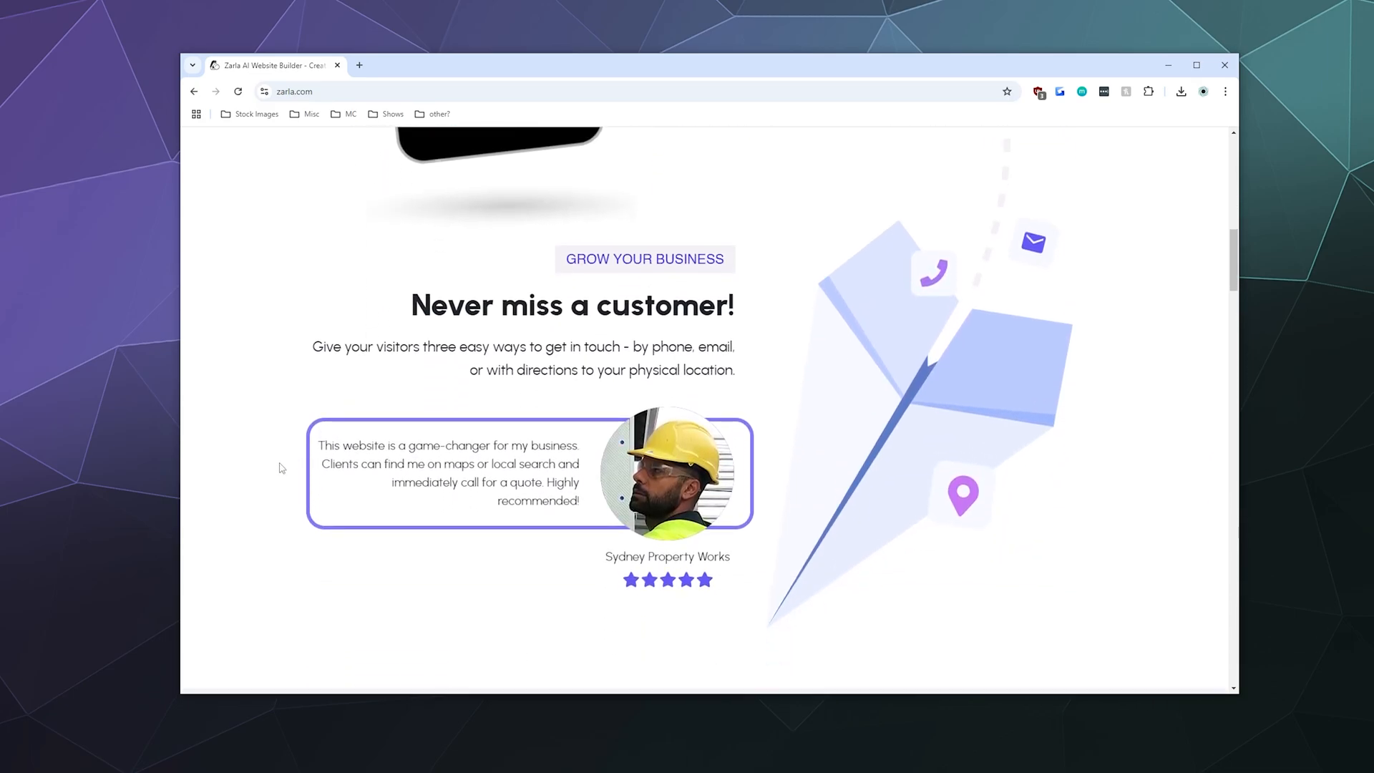
scroll(278, 456, "down", 8)
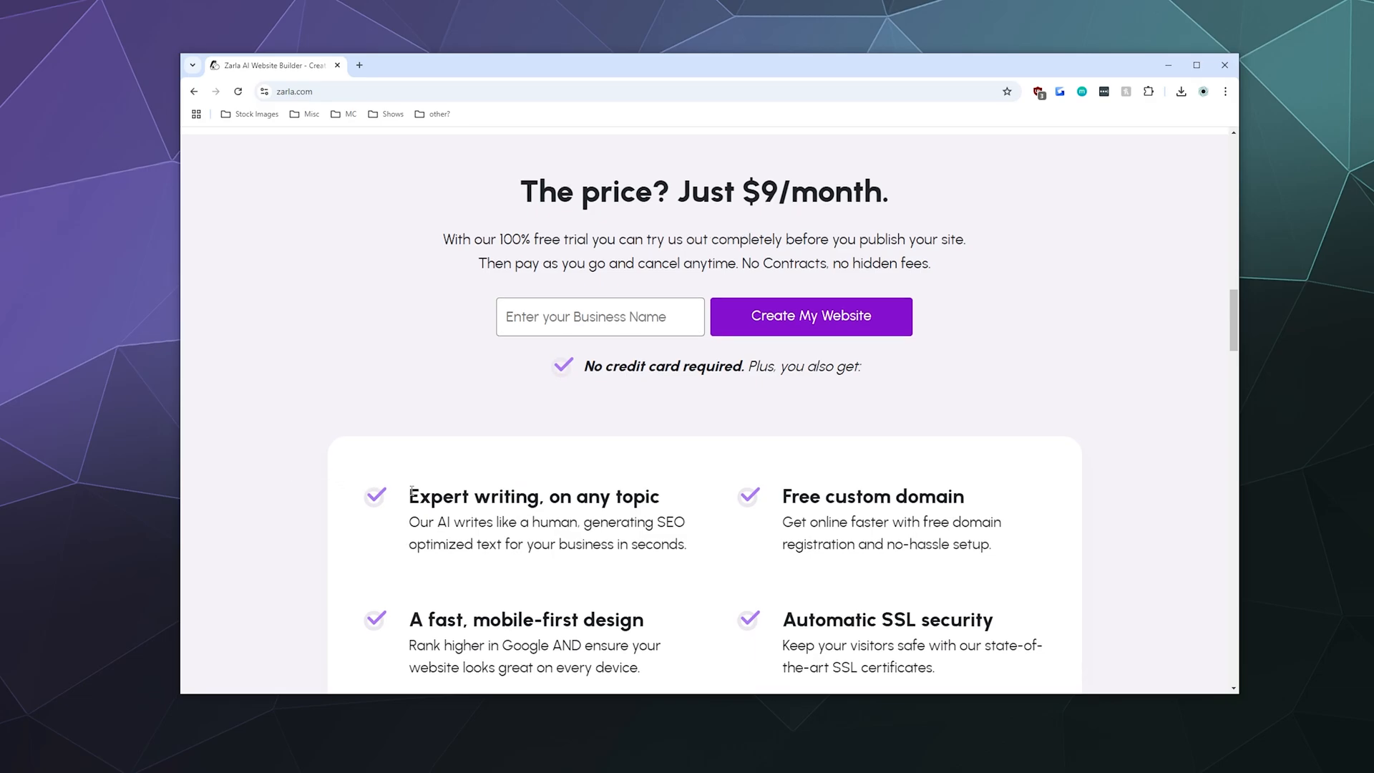
scroll(401, 486, "down", 3)
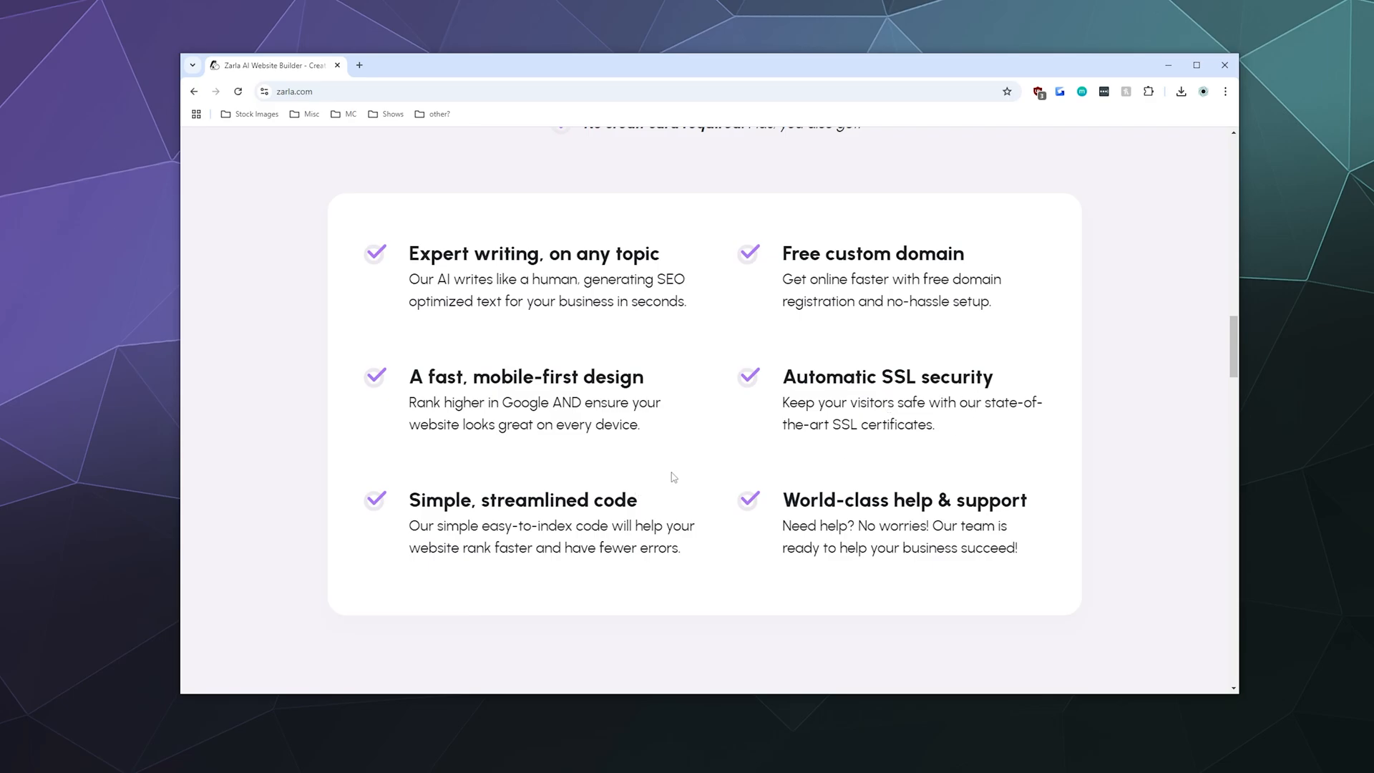
scroll(673, 477, "down", 5)
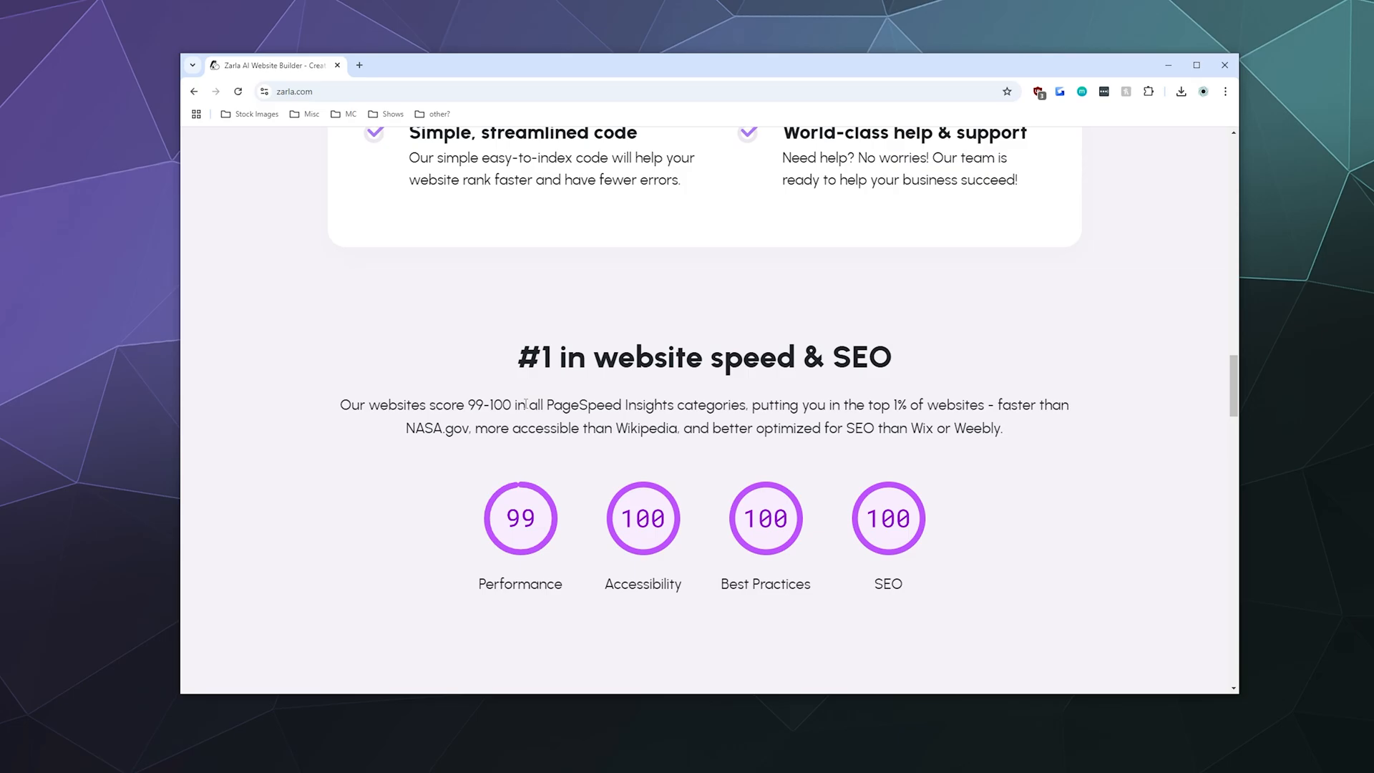
scroll(365, 364, "down", 6)
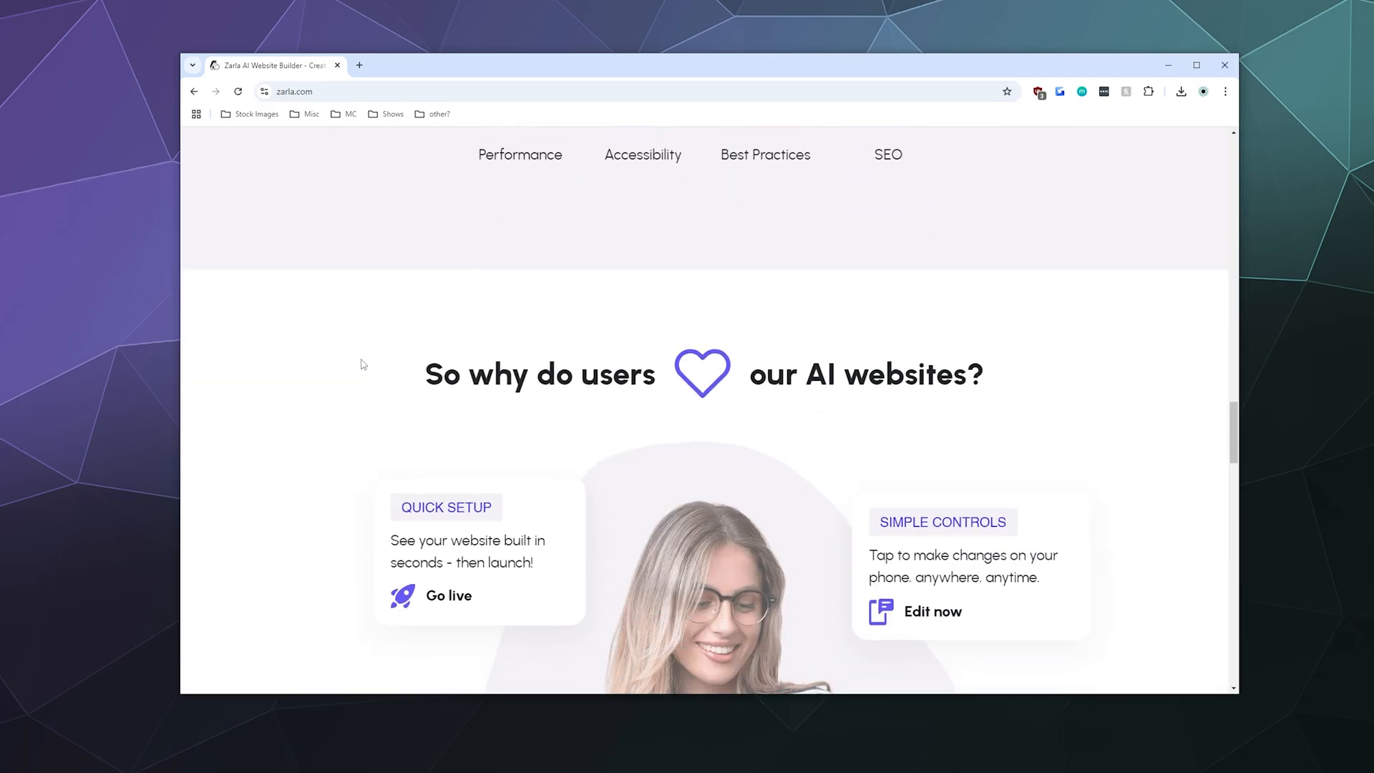
Review the pricing and free trial section again, returning to the start of the homepage
scroll(361, 364, "up", 15)
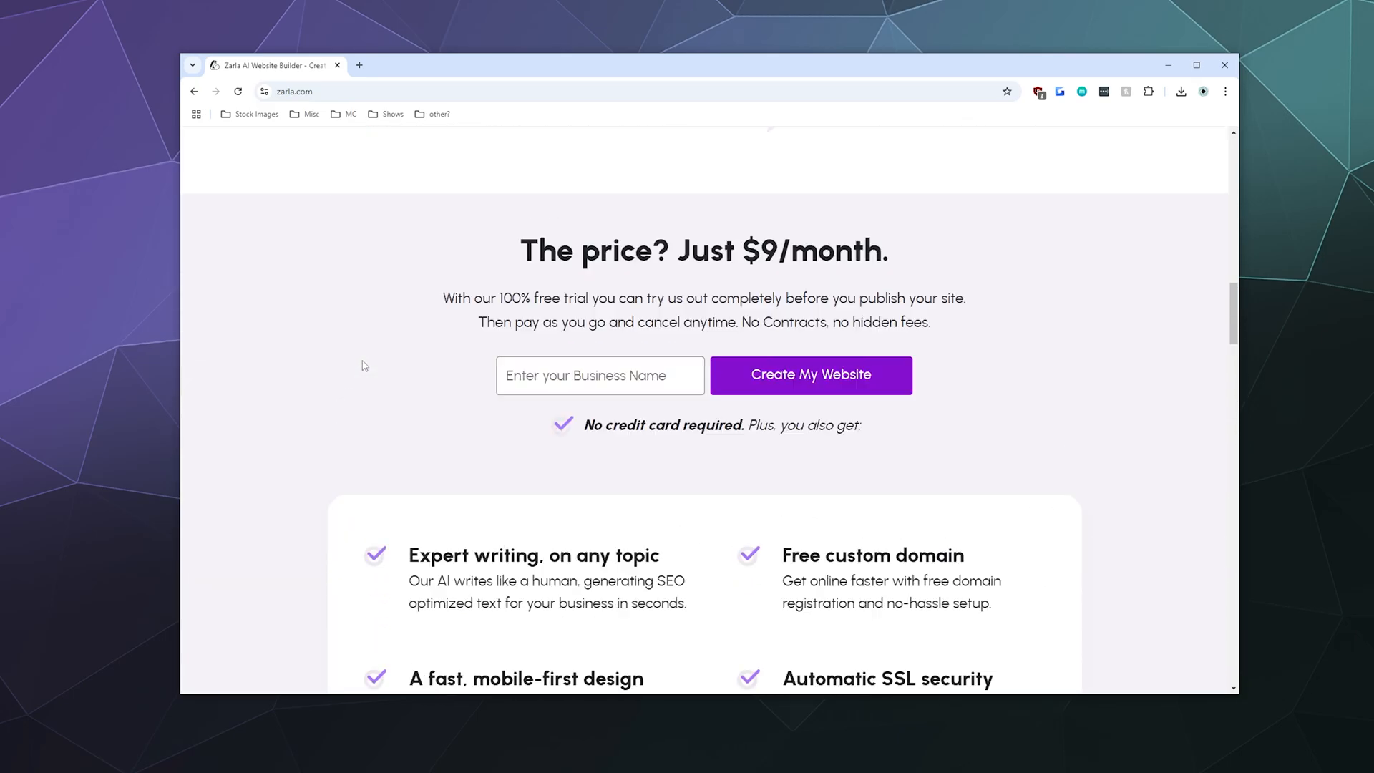
scroll(364, 365, "up", 4)
scroll(364, 366, "down", 3)
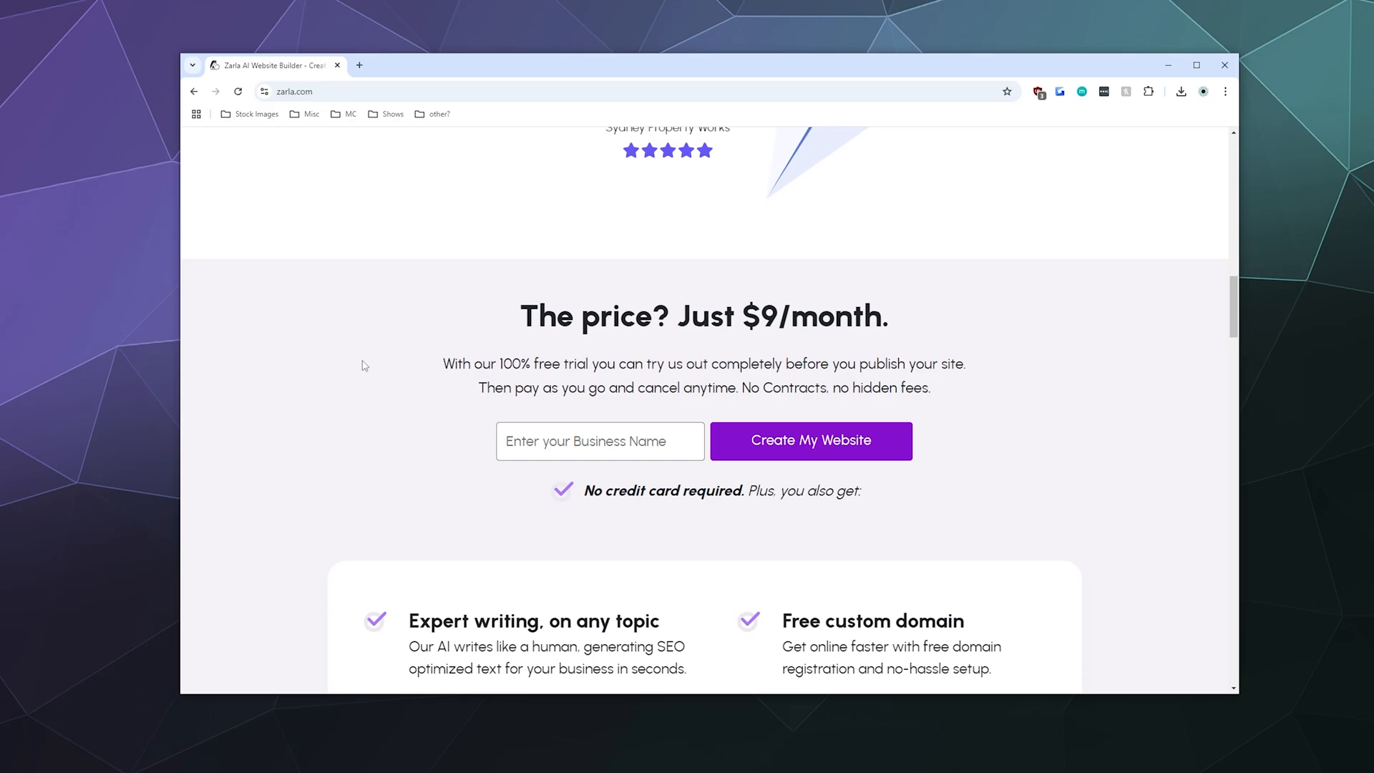
scroll(364, 366, "down", 3)
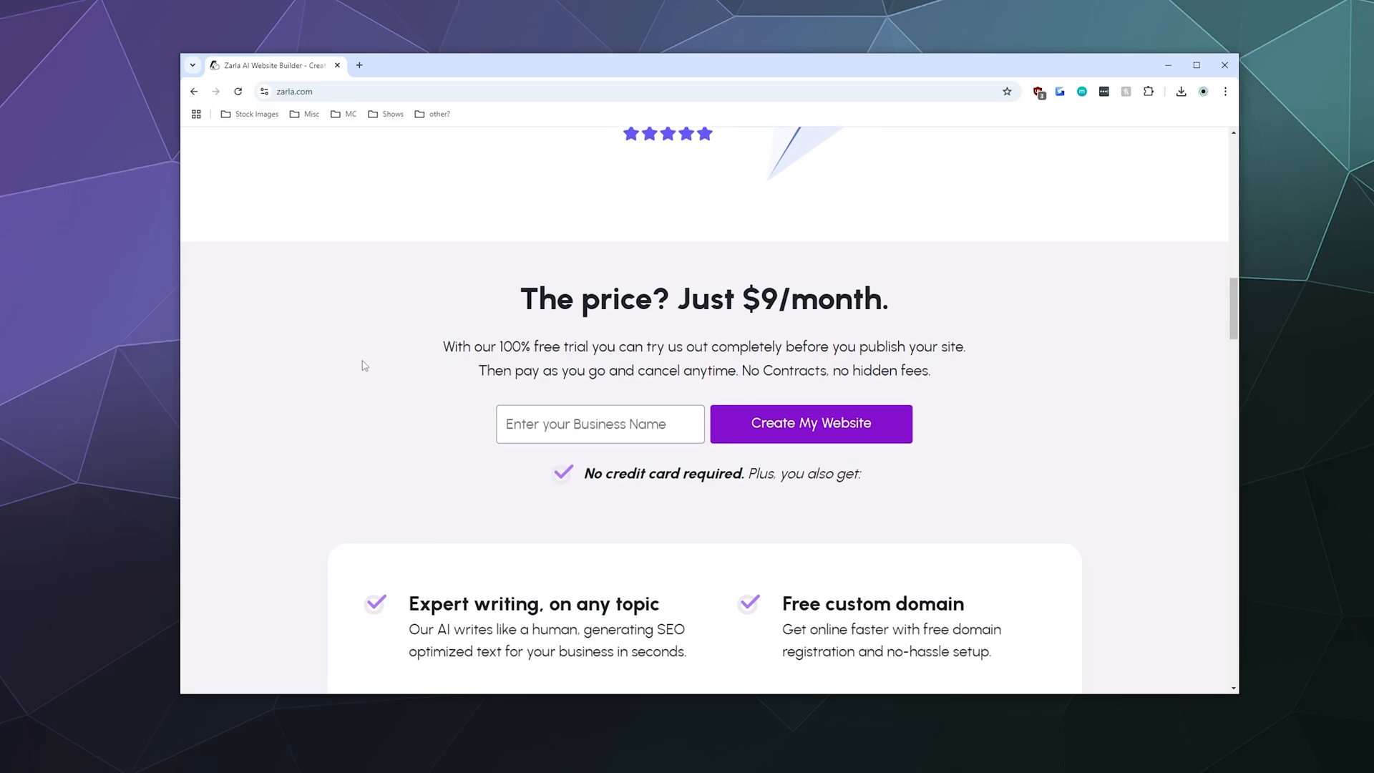
scroll(365, 361, "up", 5)
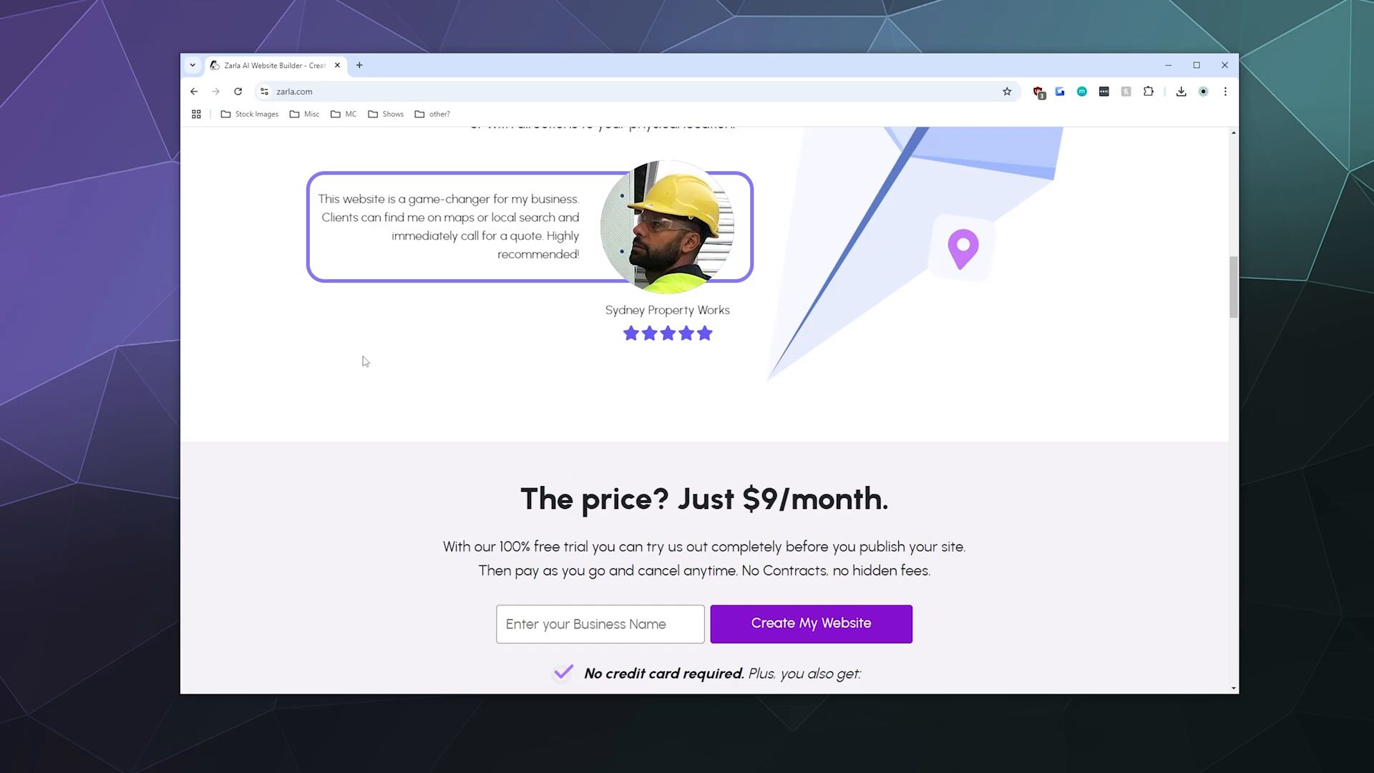
scroll(365, 361, "up", 6)
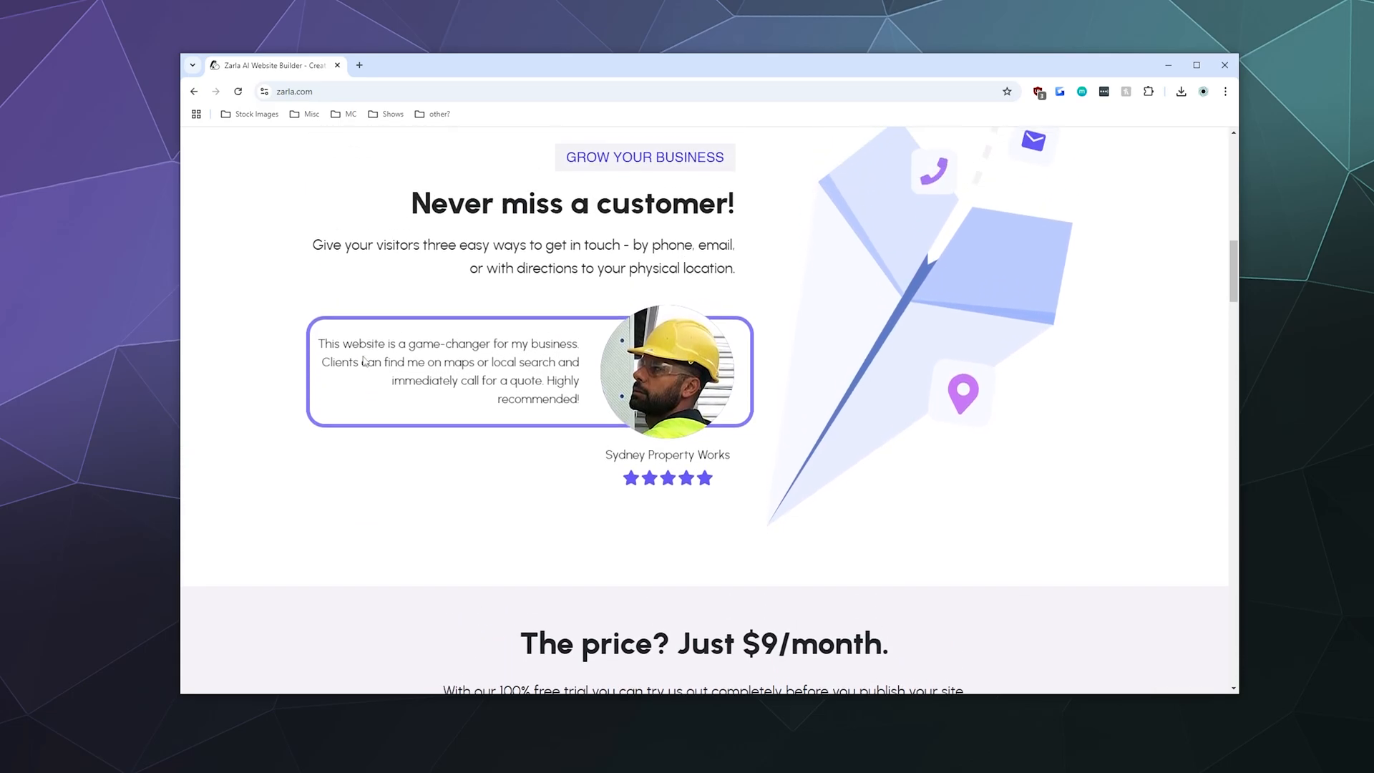
scroll(363, 371, "up", 5)
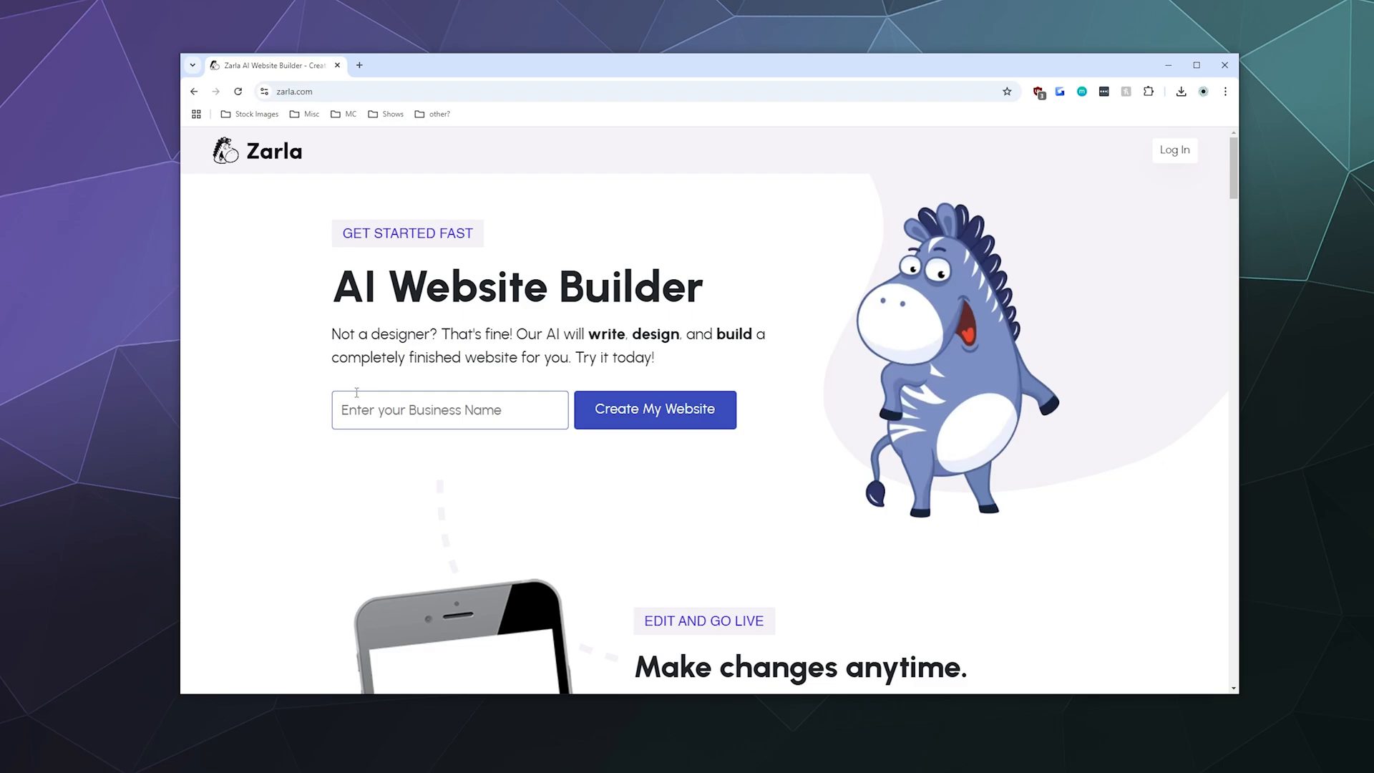
Enter "Rocky Mountain Hot Sauce" as the business name and start creating the website
left_click(371, 395)
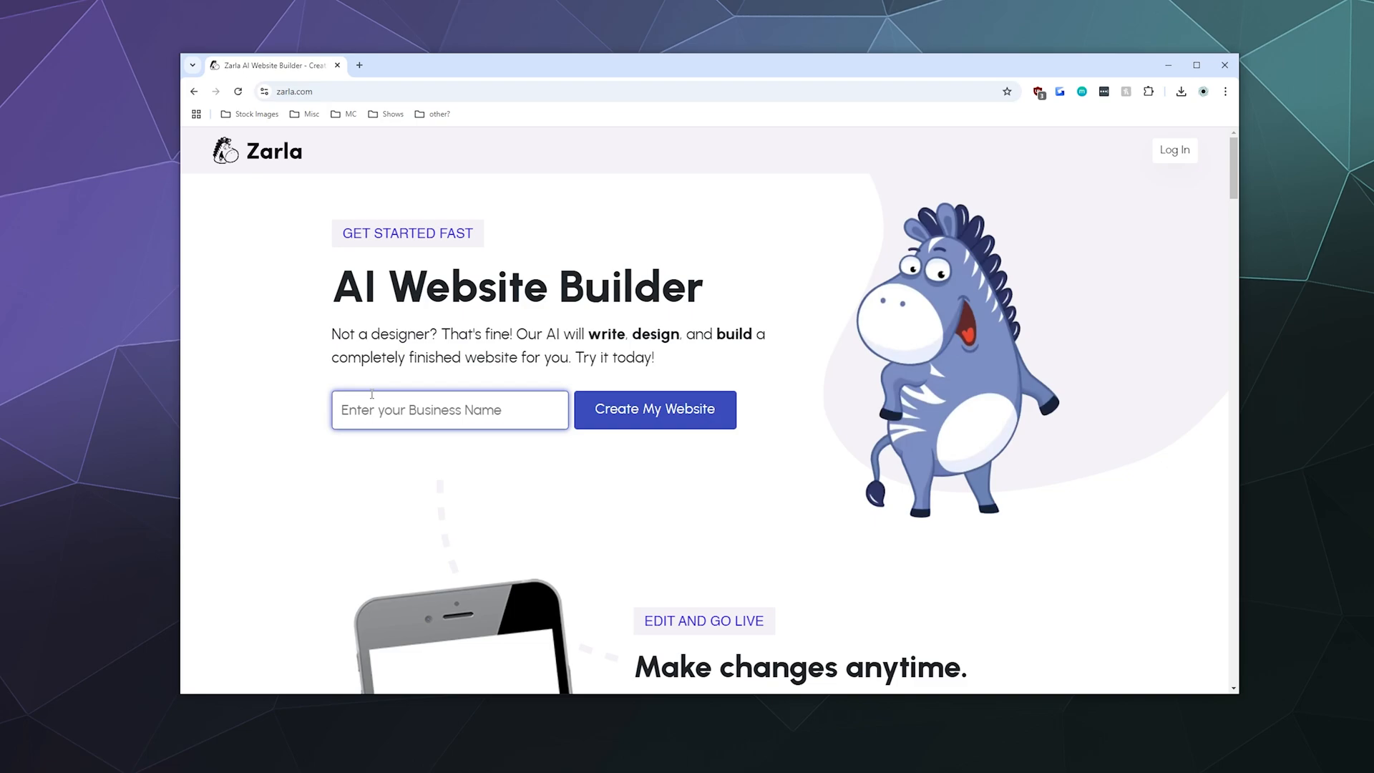
type("Rocky Mountain H")
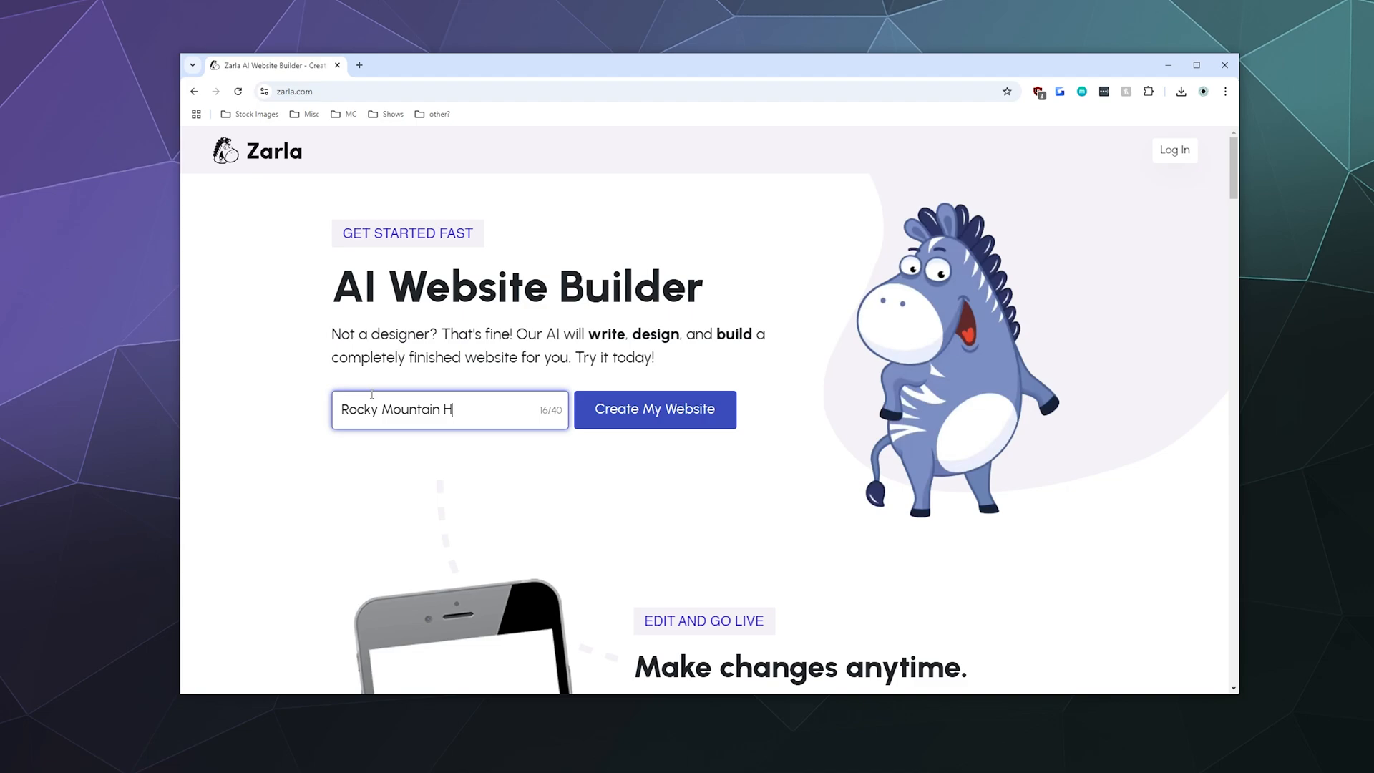
type("otsp")
key("BackSpace")
key("BackSpace")
type("Sauce")
left_click(676, 409)
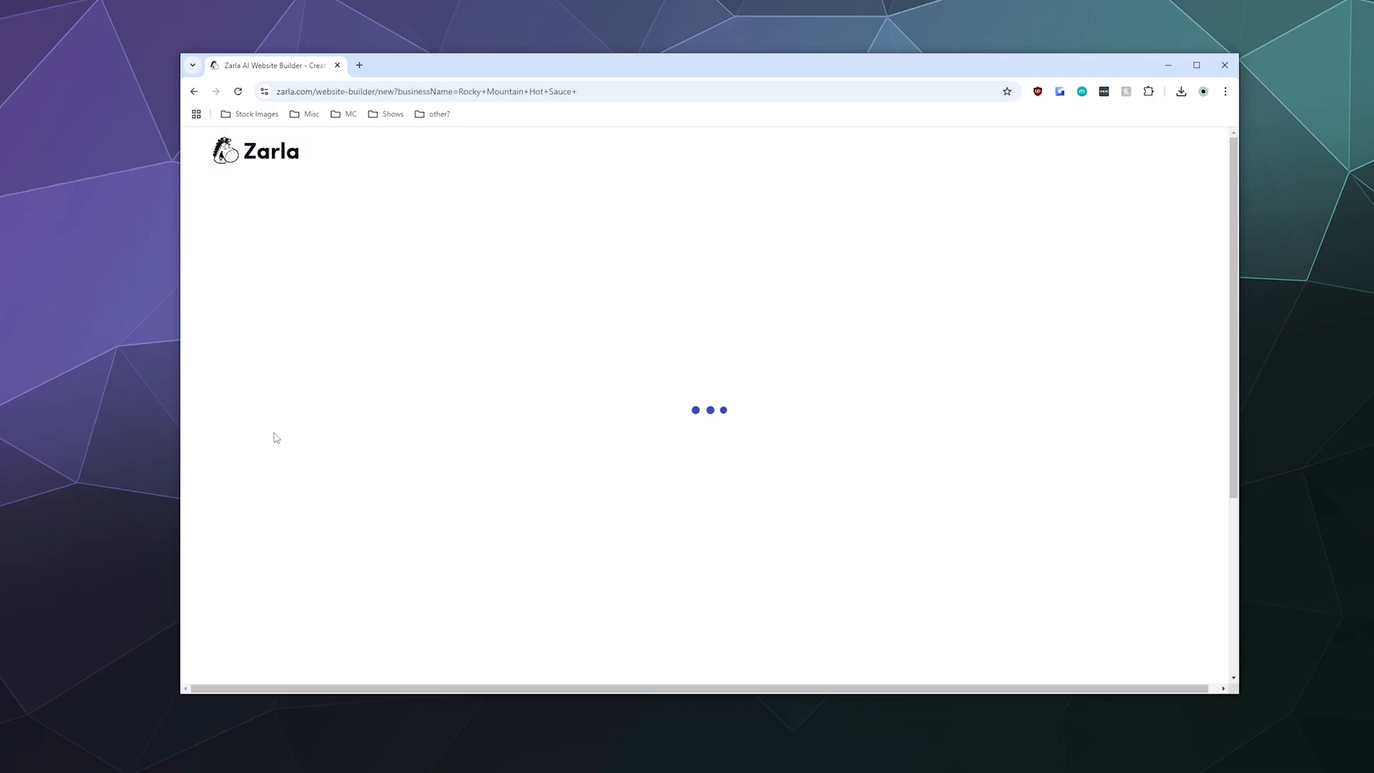
Set the industry to "Cooking, Hot Sauce, Food" and continue to the business description
left_click(613, 354)
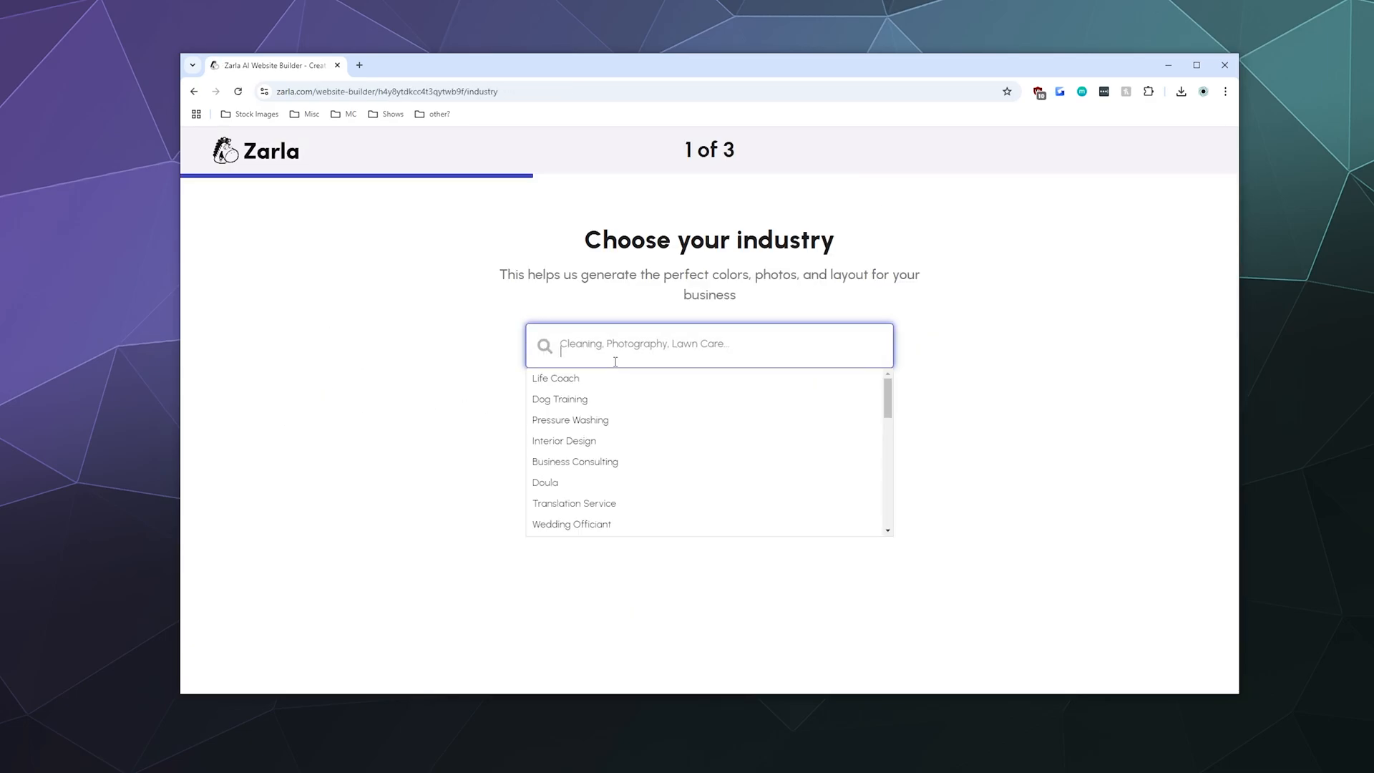
type("Cook")
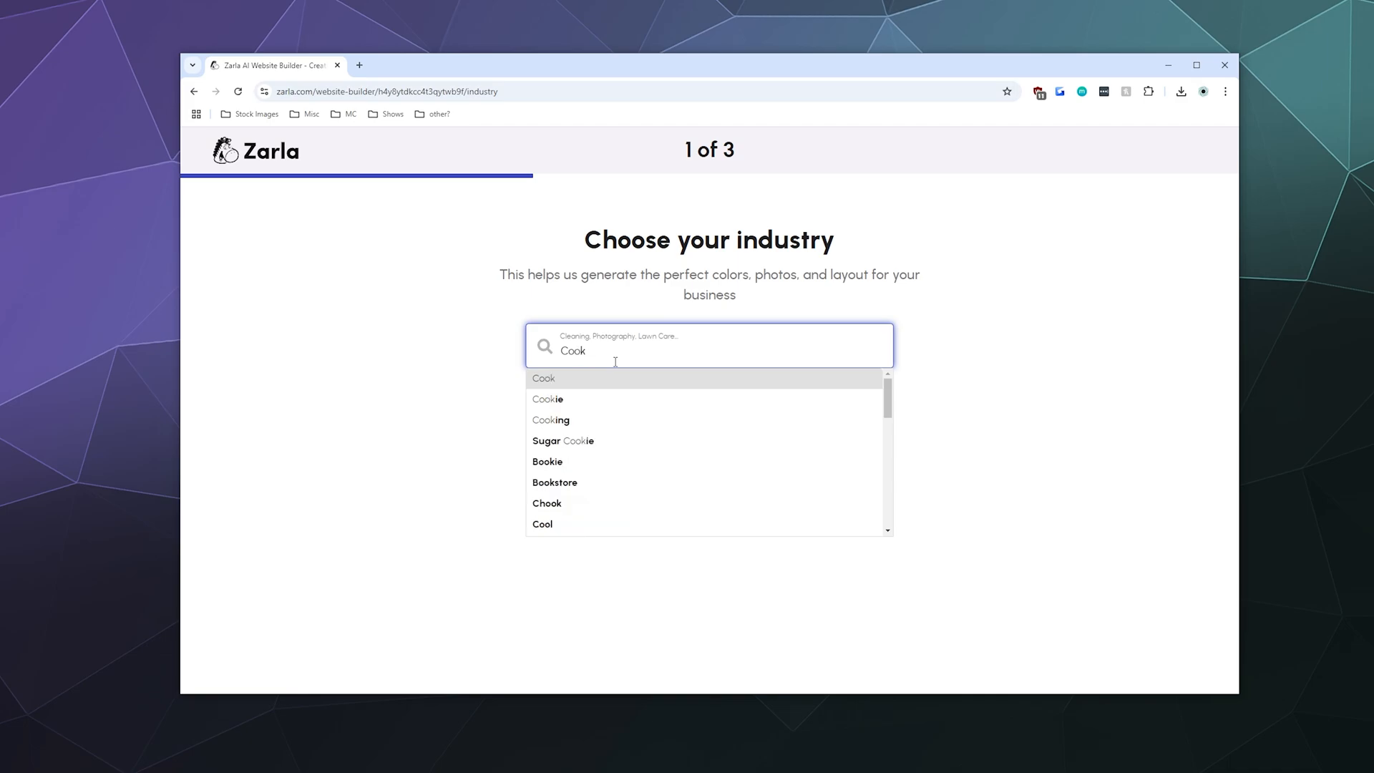
type("ing, ")
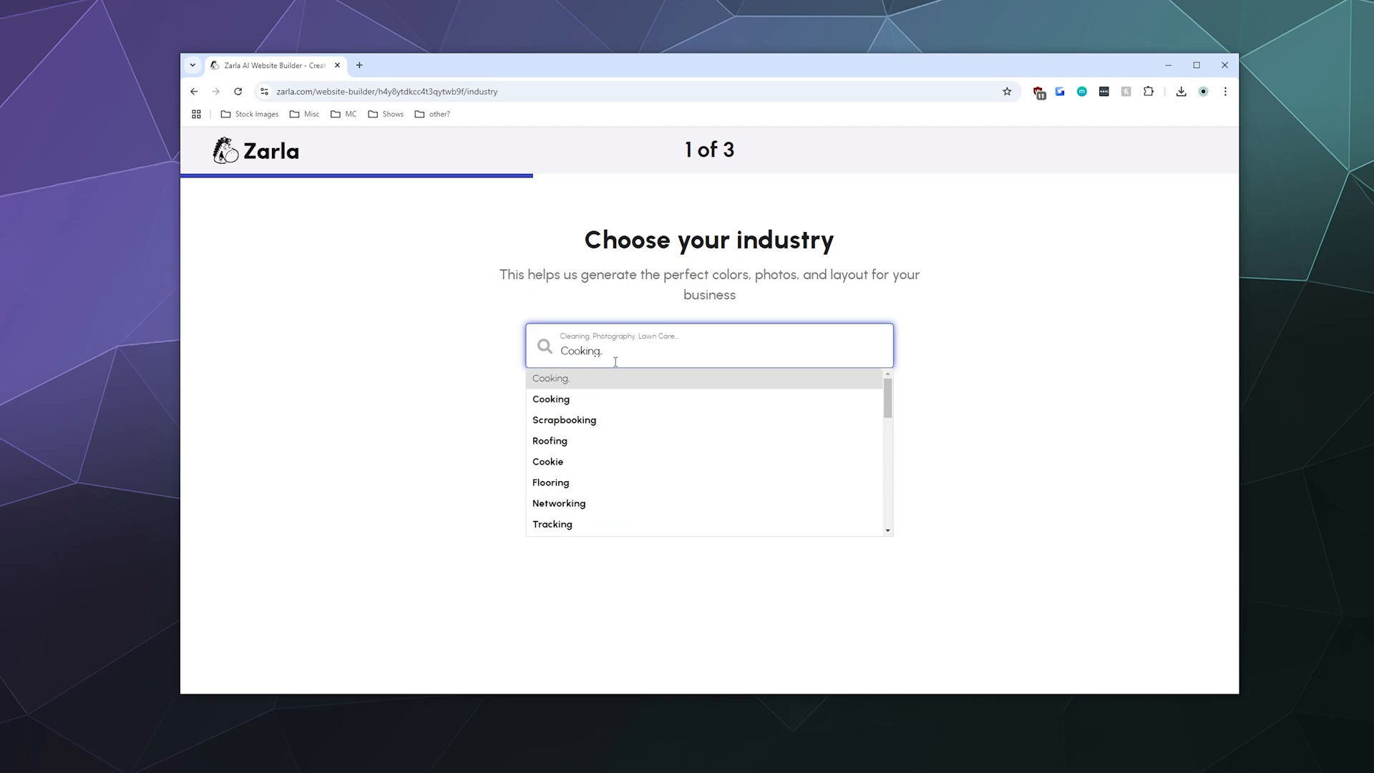
type("Hot sauce")
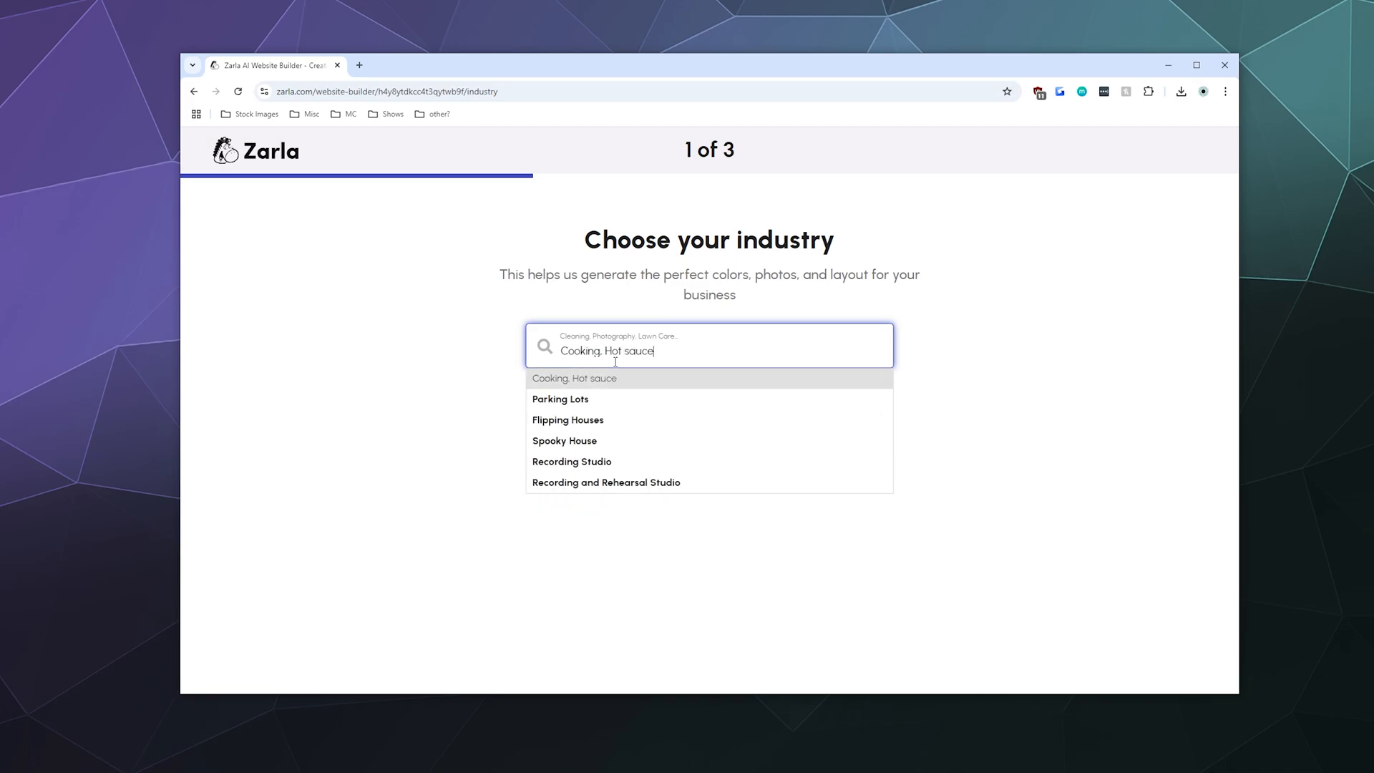
key("BackSpace")
key("BackSpace")
key("BackSpace")
key("BackSpace")
key("BackSpace")
type("Sauce")
type("Fii")
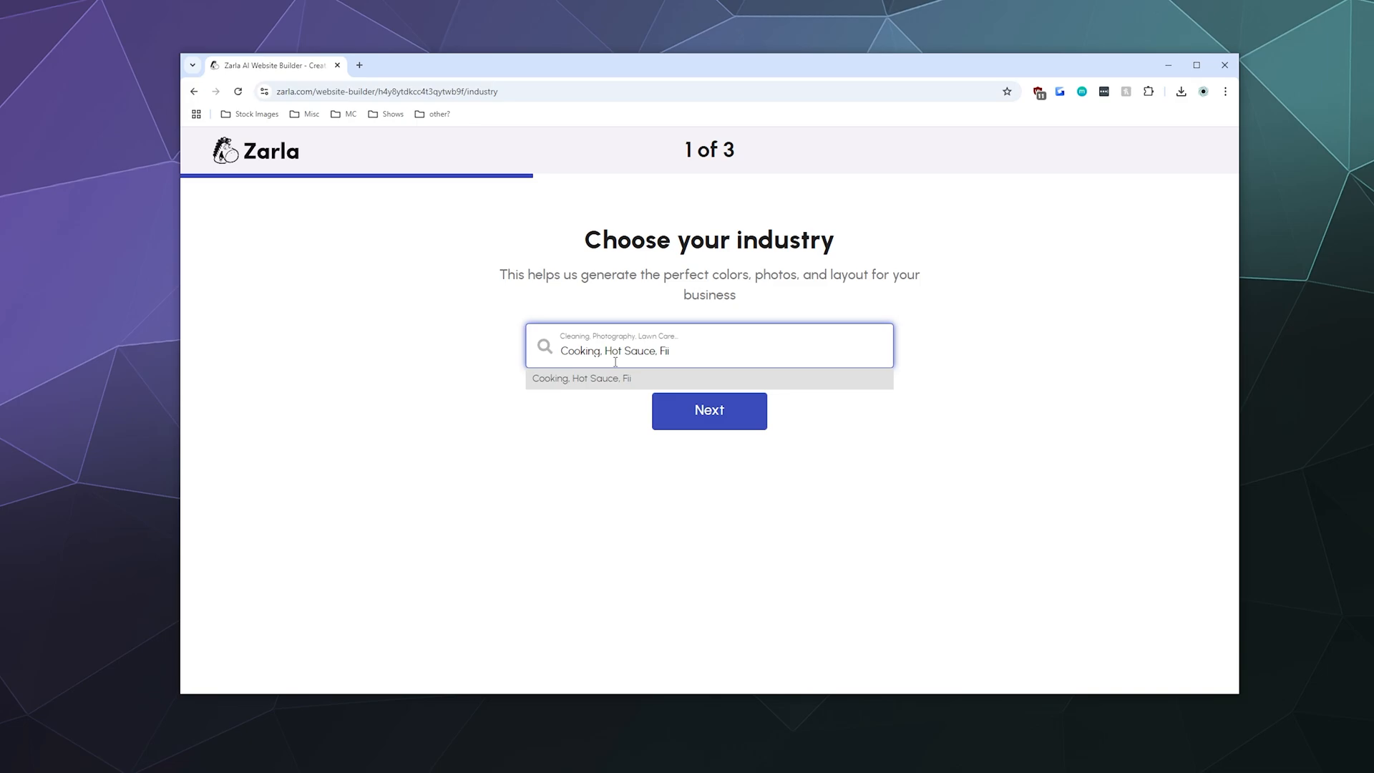
key("BackSpace")
key("BackSpace")
type("ood")
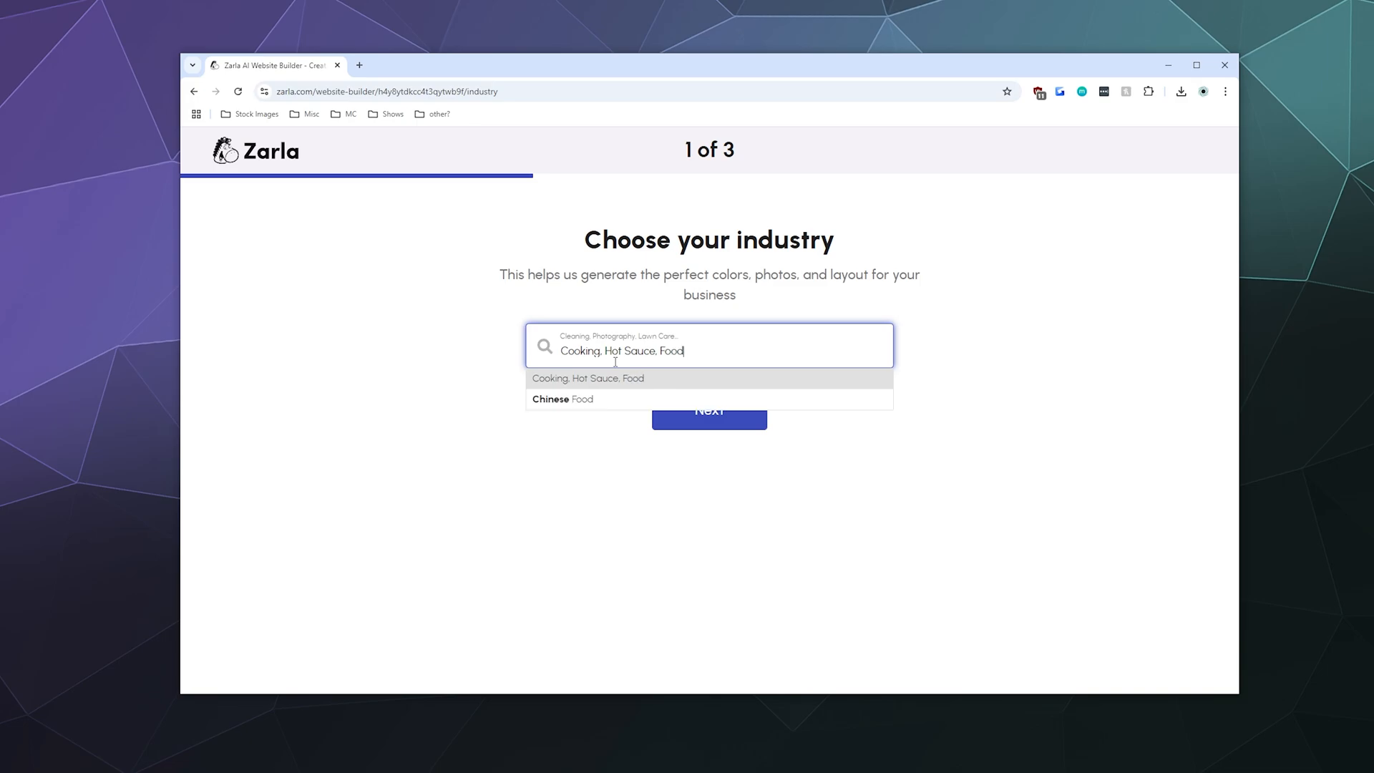
left_click(363, 289)
left_click(720, 418)
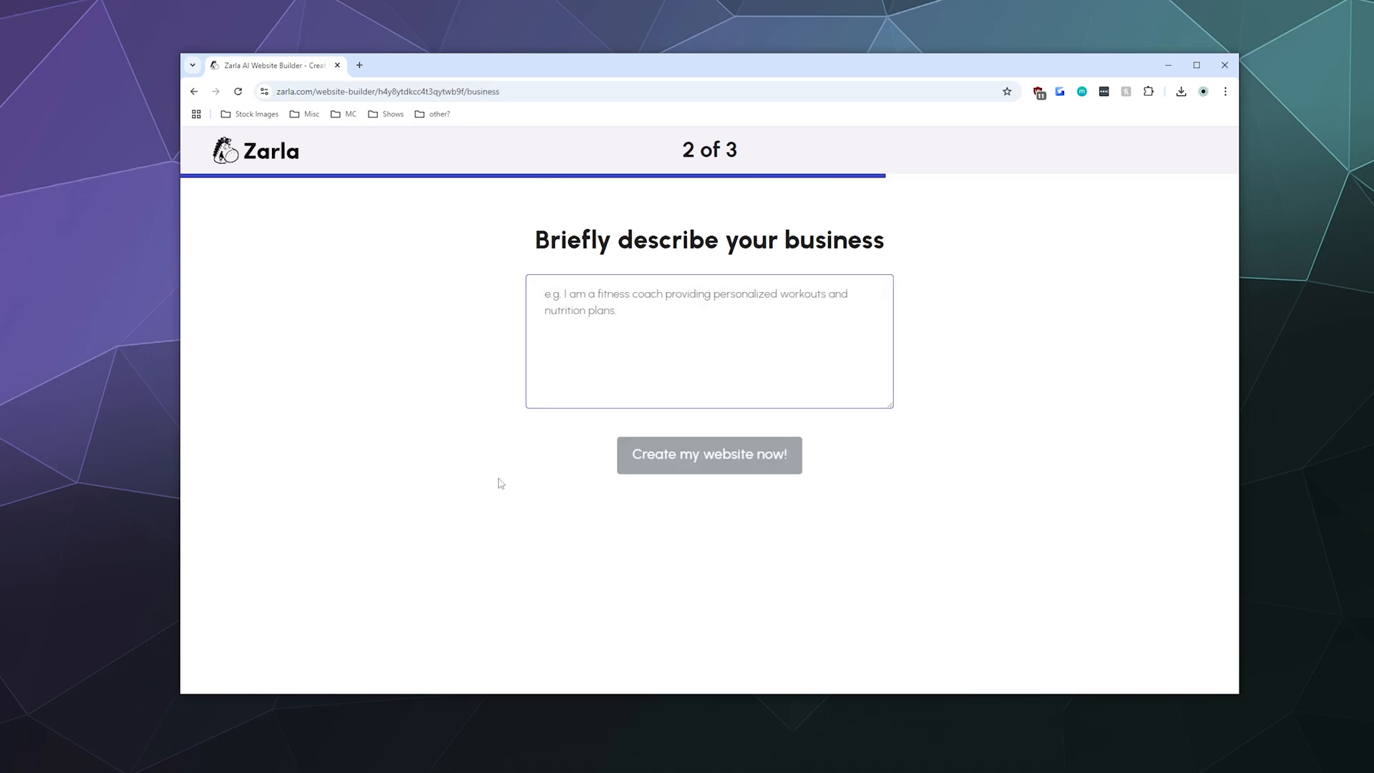
Describe Rocky Mountain Hot Sauce as handcrafted sauces combining habanero, jalapeno and scorpion peppers with the sweetness of fruit, and generate the website
left_click(636, 325)
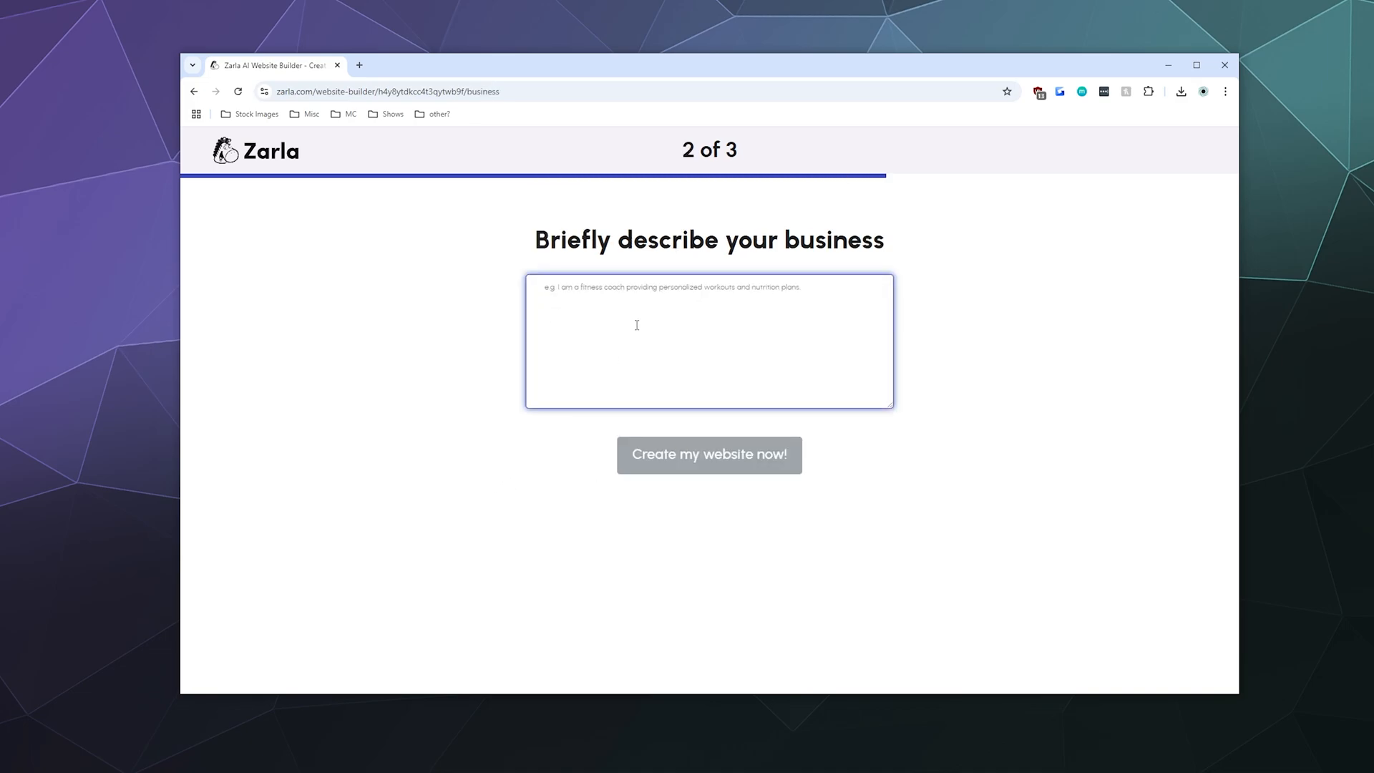
type("Rocky Mountain Hot Sauce is the tantalizing combination of sweet, savory, and a spicy heat that will light the hair on the top of your head on fire. Our Hand Crafted sauces combine the flavors of habanero, jalapeno, and scorpion peppers with the sweetness of fruit to give you a one of a kind flavor. That might also sear the tip of your tongue off.")
left_click(1061, 426)
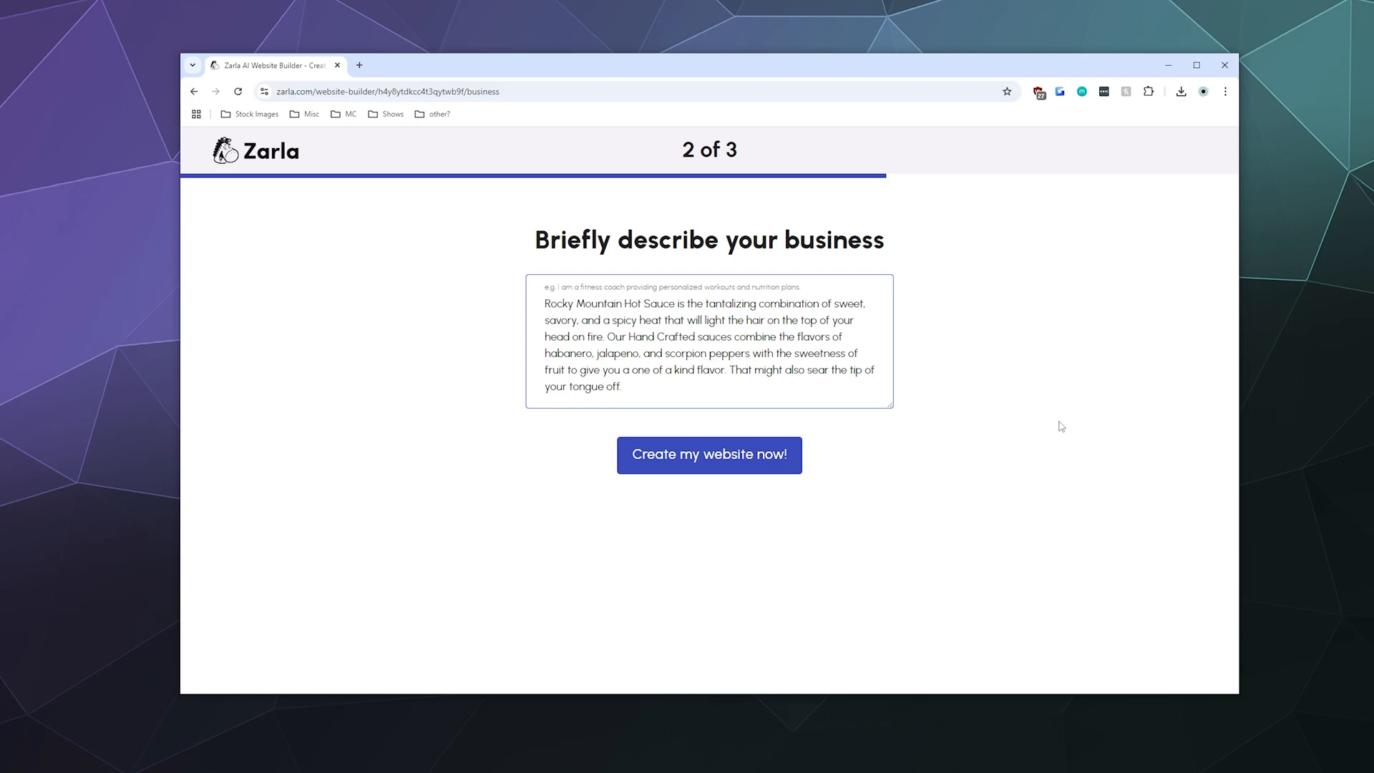
left_click(752, 469)
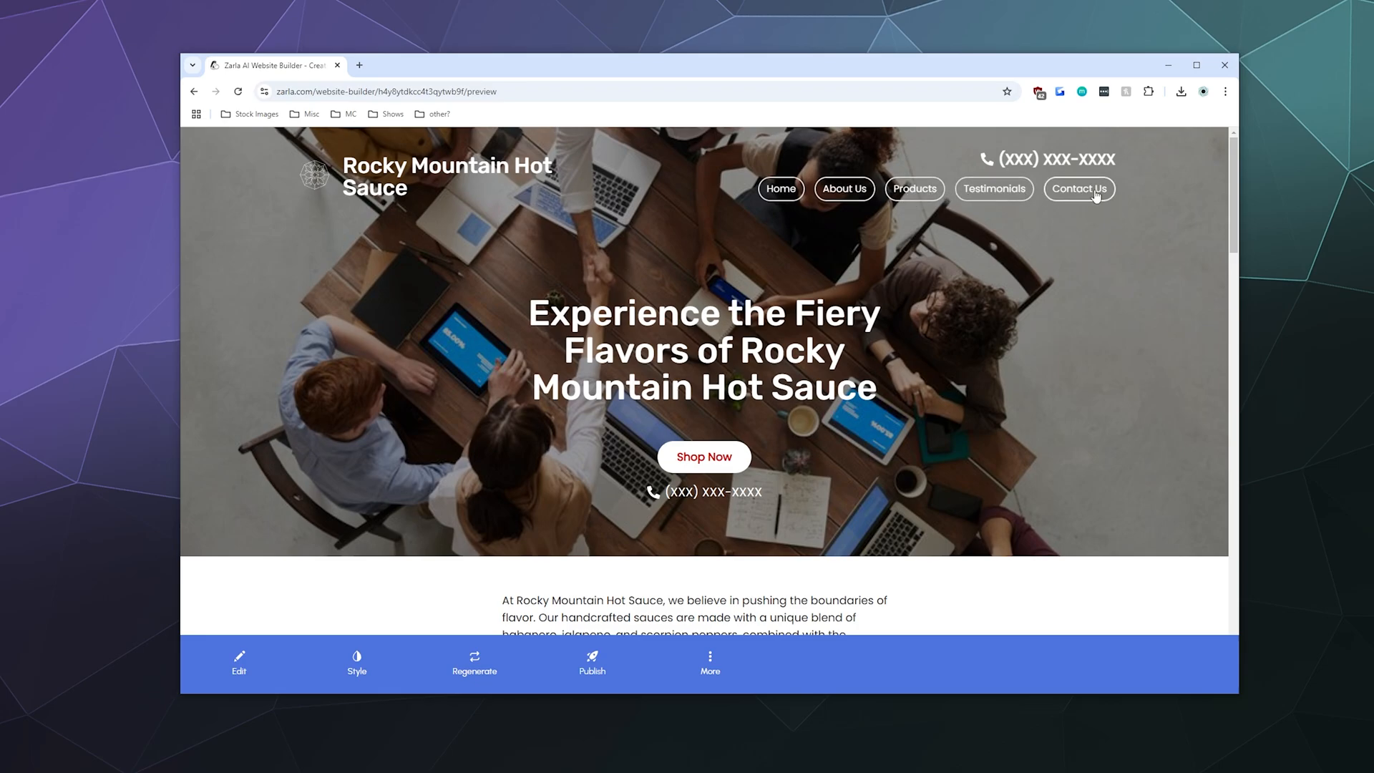
Skim the generated site preview from start to end and check where its Shop Now link leads
scroll(952, 257, "down", 5)
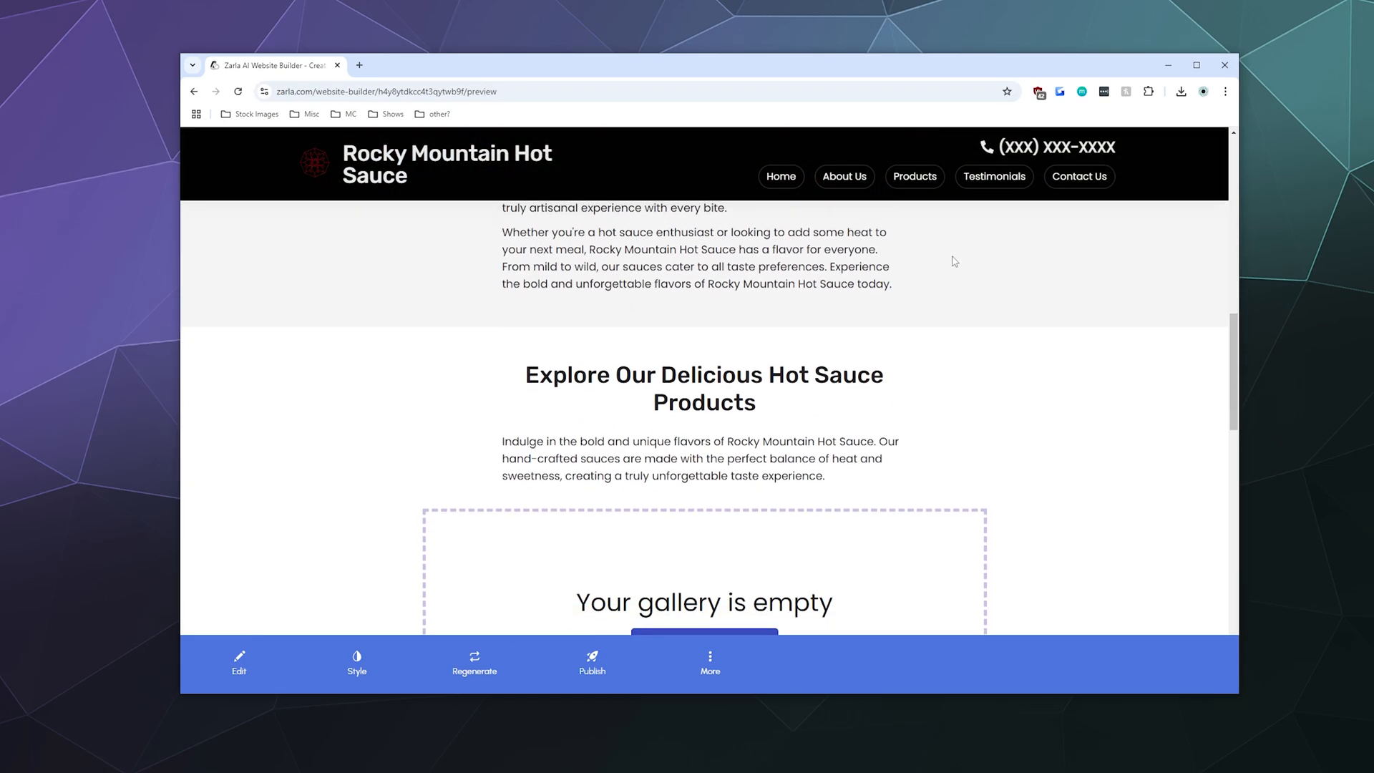
scroll(954, 261, "down", 5)
scroll(954, 261, "up", 15)
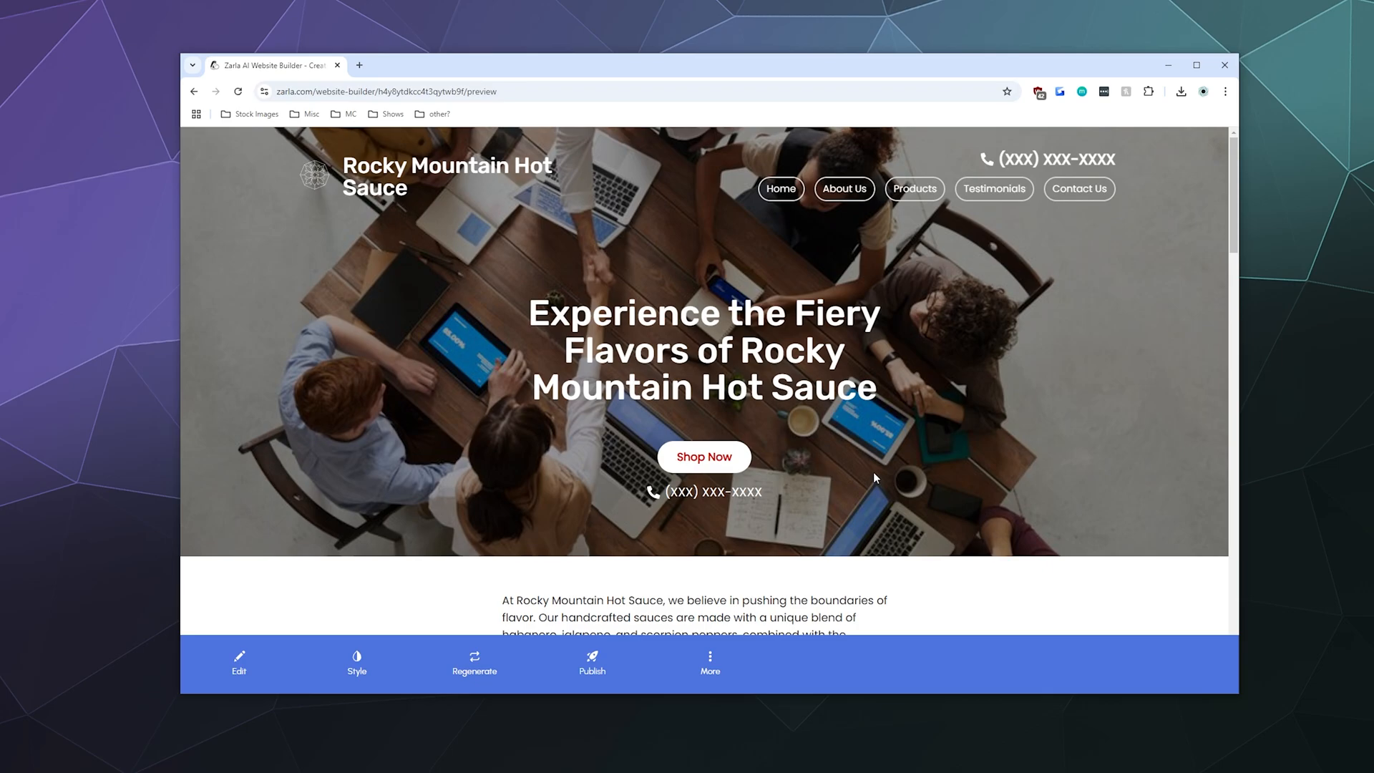
left_click(692, 464)
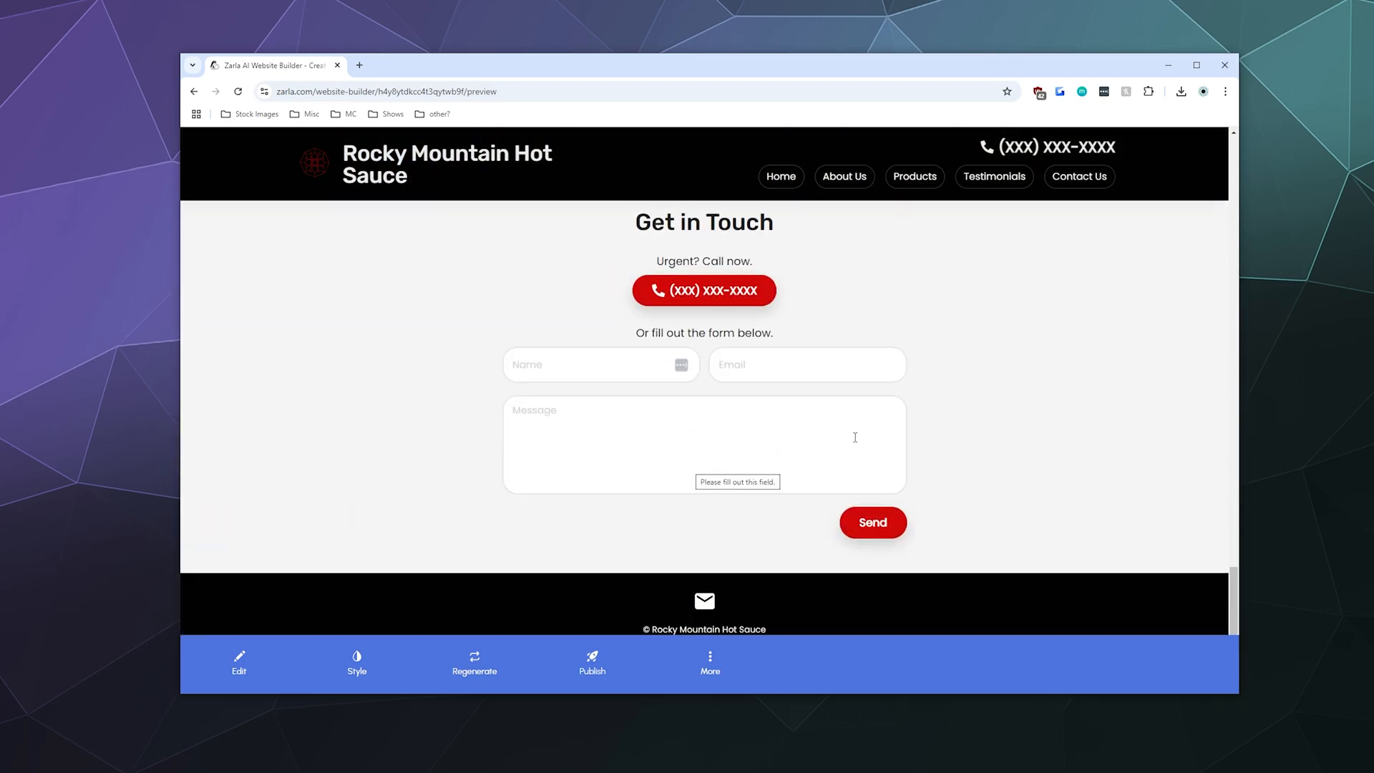
scroll(992, 402, "up", 5)
scroll(992, 405, "up", 10)
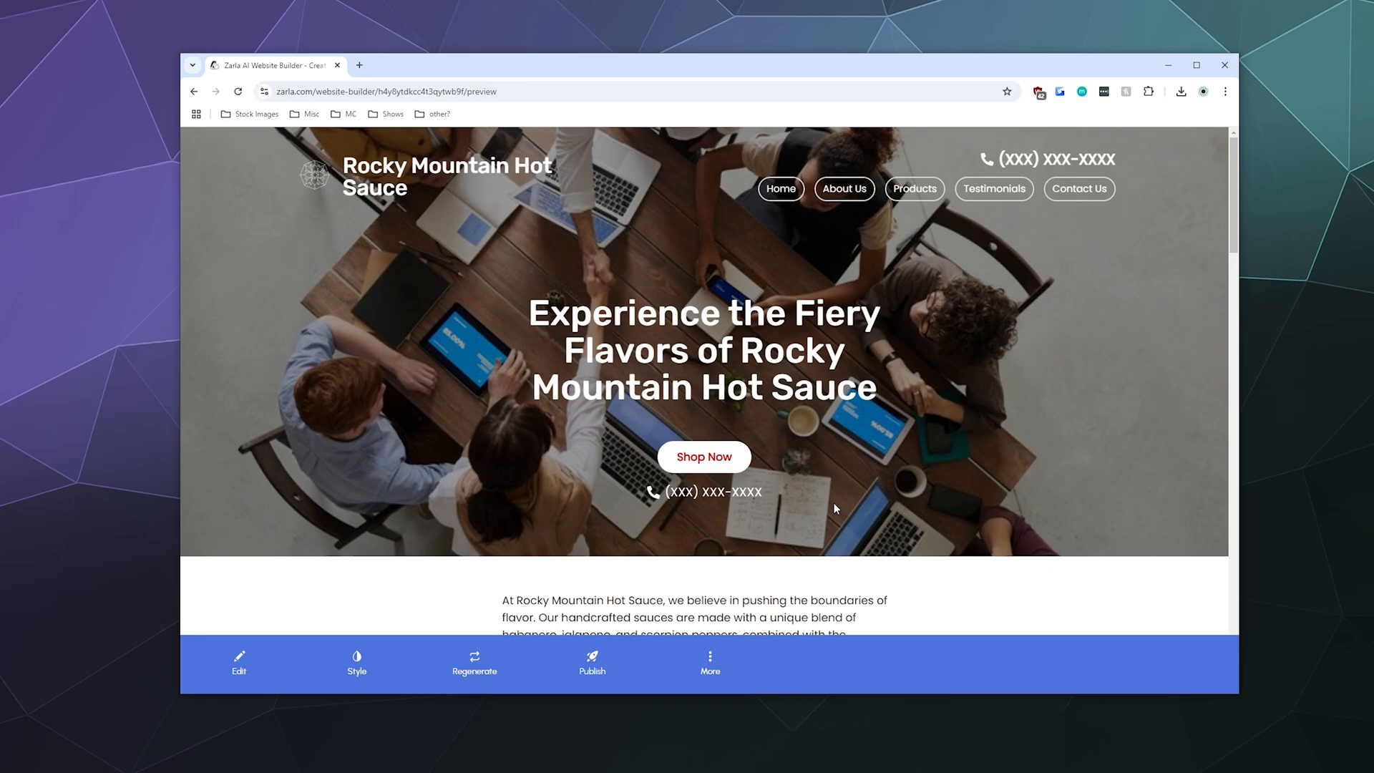
Examine the generated hero image, introduction text and brand story section in the site preview
scroll(834, 502, "down", 10)
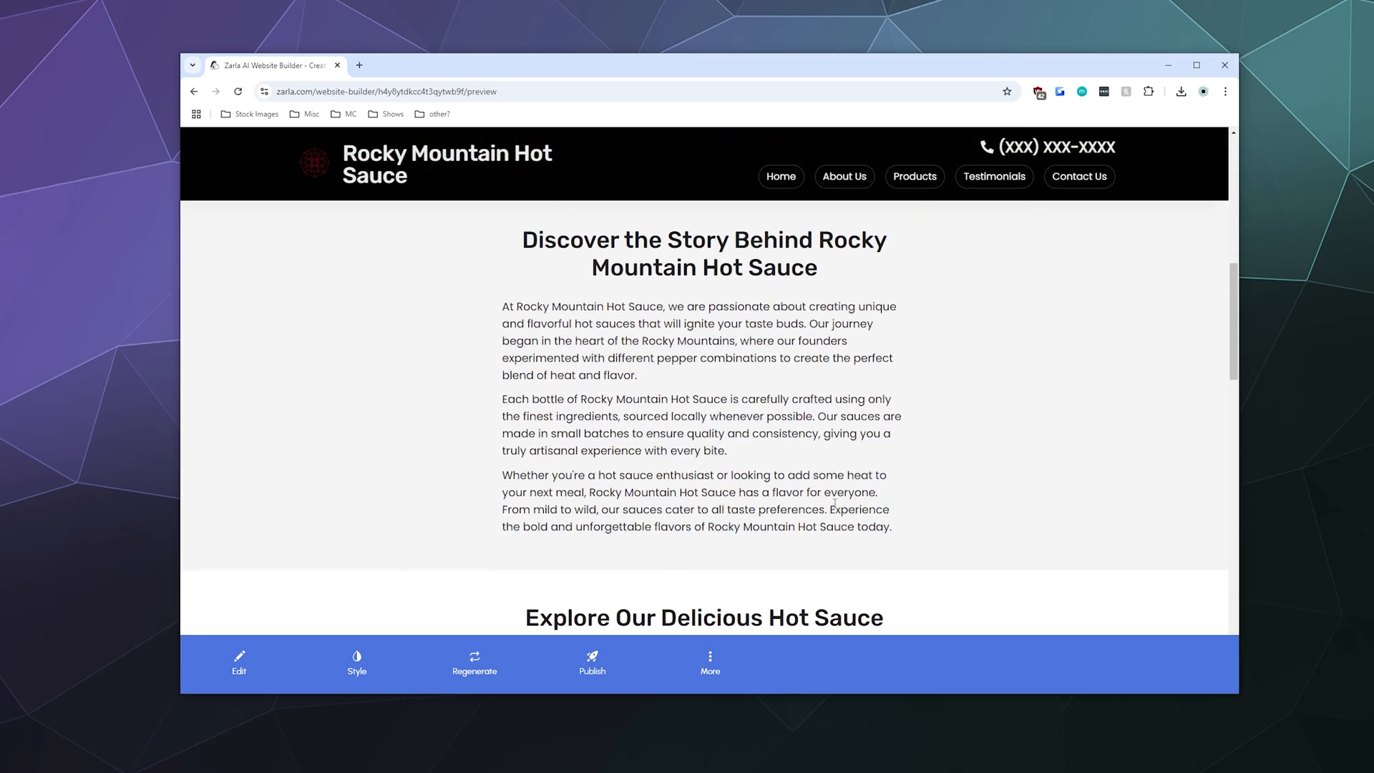
scroll(834, 503, "up", 10)
scroll(835, 503, "down", 8)
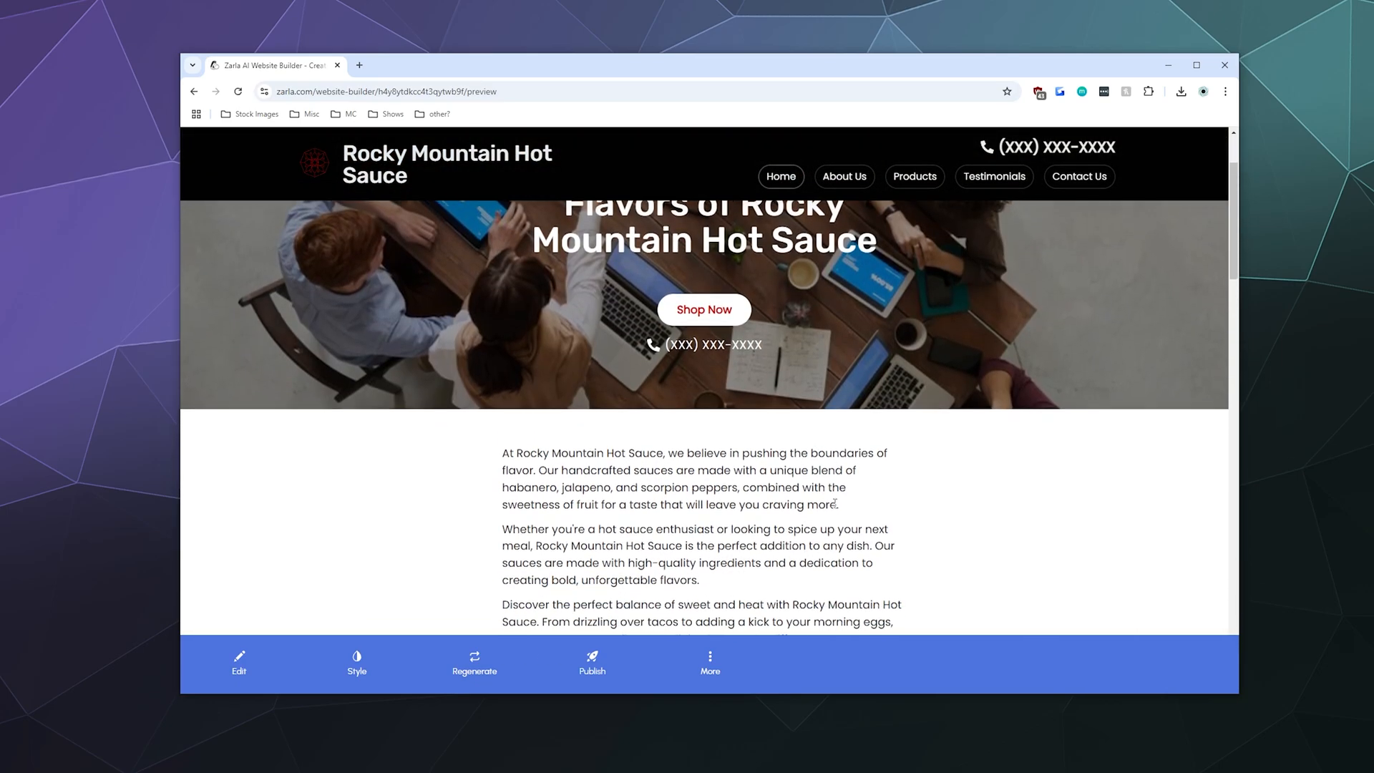
scroll(835, 503, "up", 2)
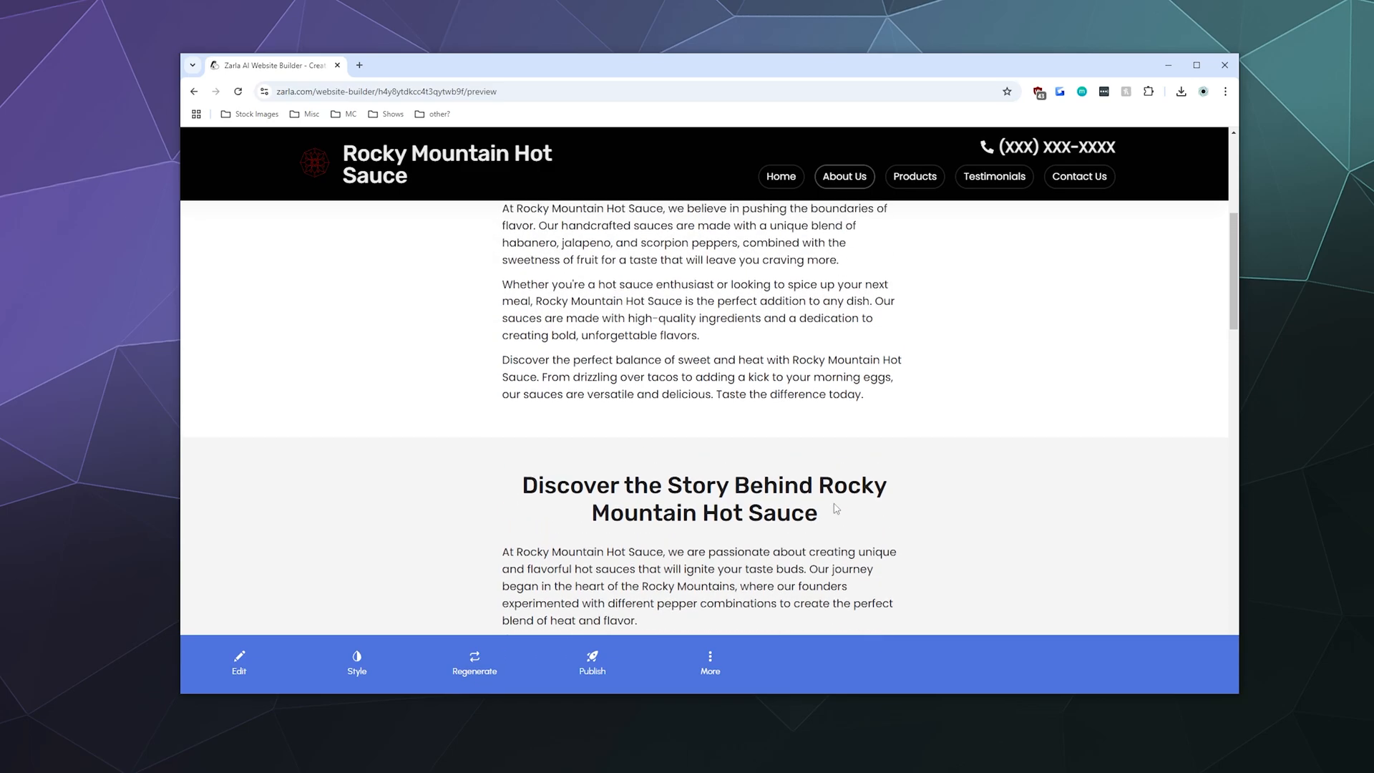
scroll(836, 509, "up", 4)
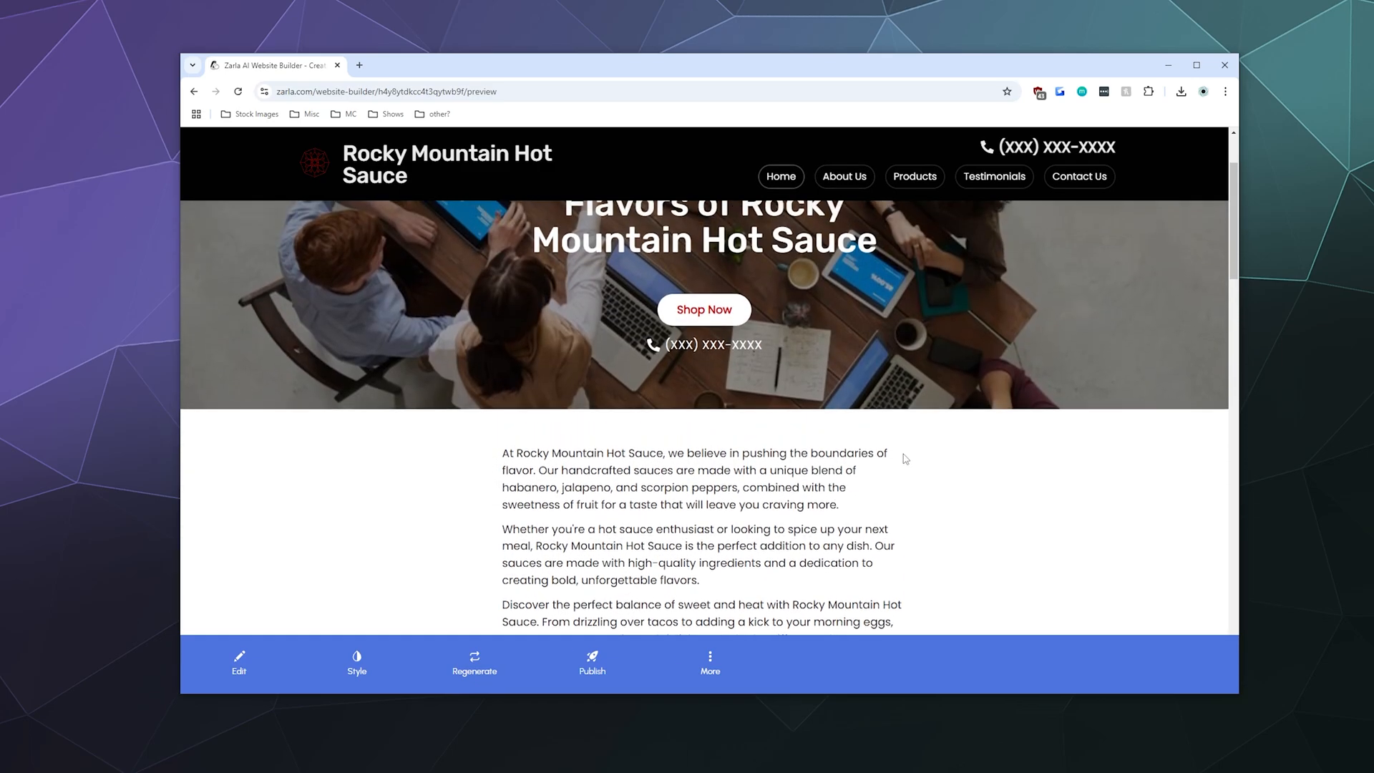
scroll(714, 317, "down", 4)
scroll(646, 428, "up", 3)
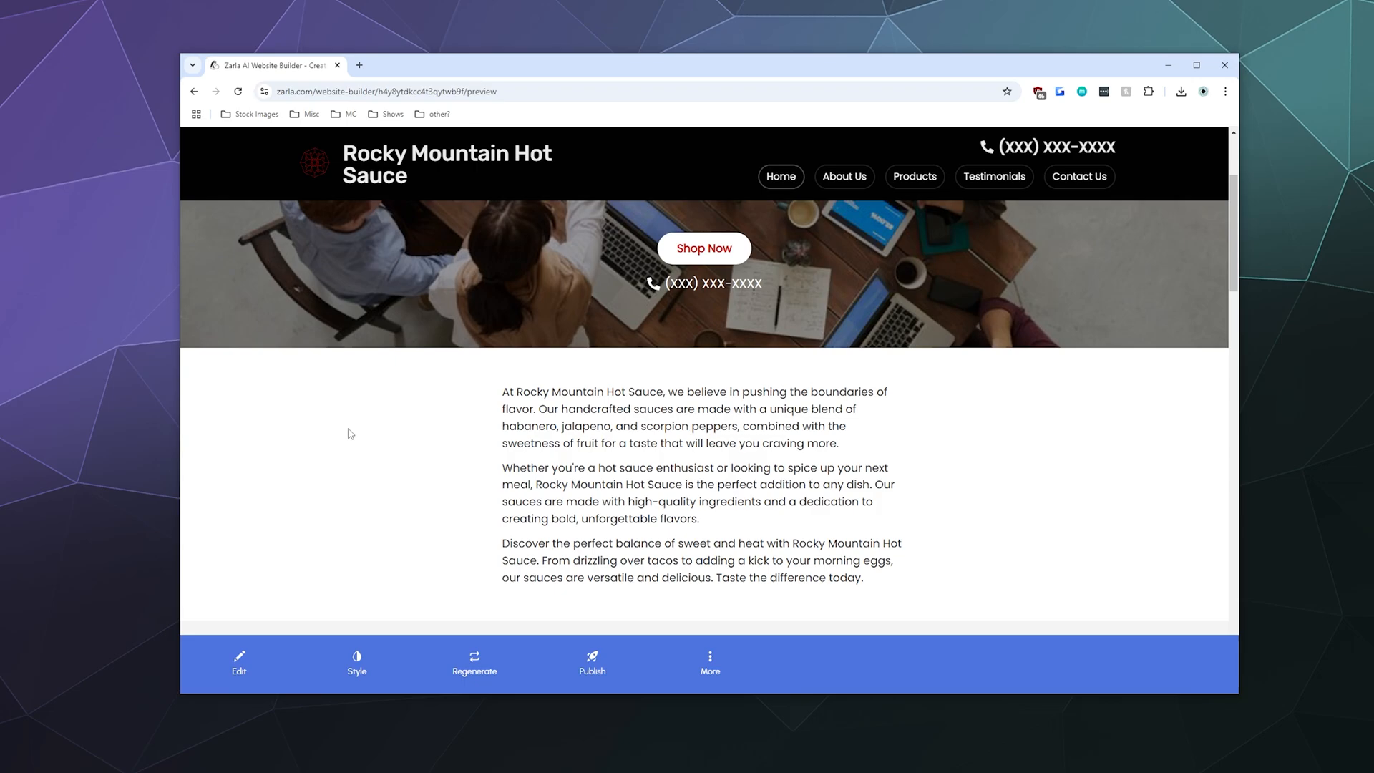
Review the introduction, brand story and product gallery sections in the site preview
scroll(351, 434, "up", 3)
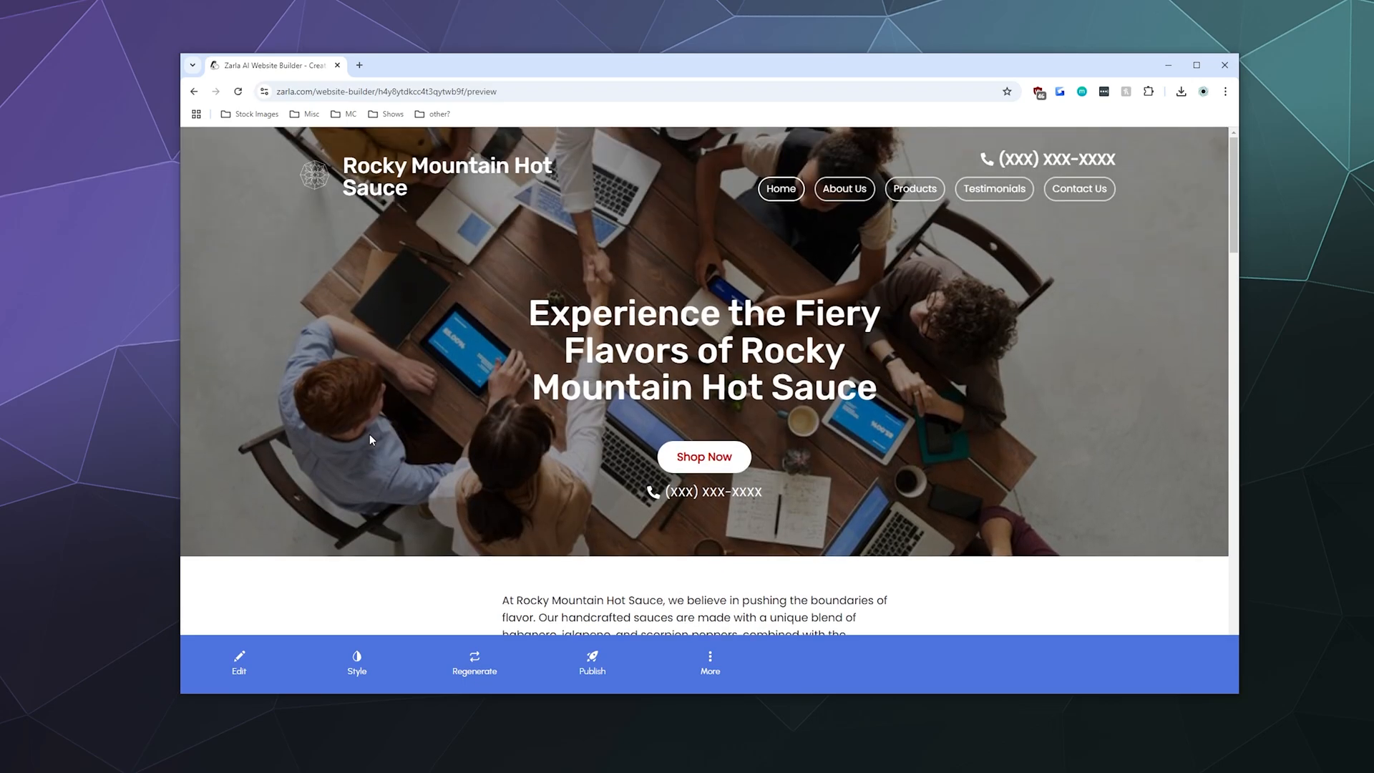
scroll(414, 428, "down", 8)
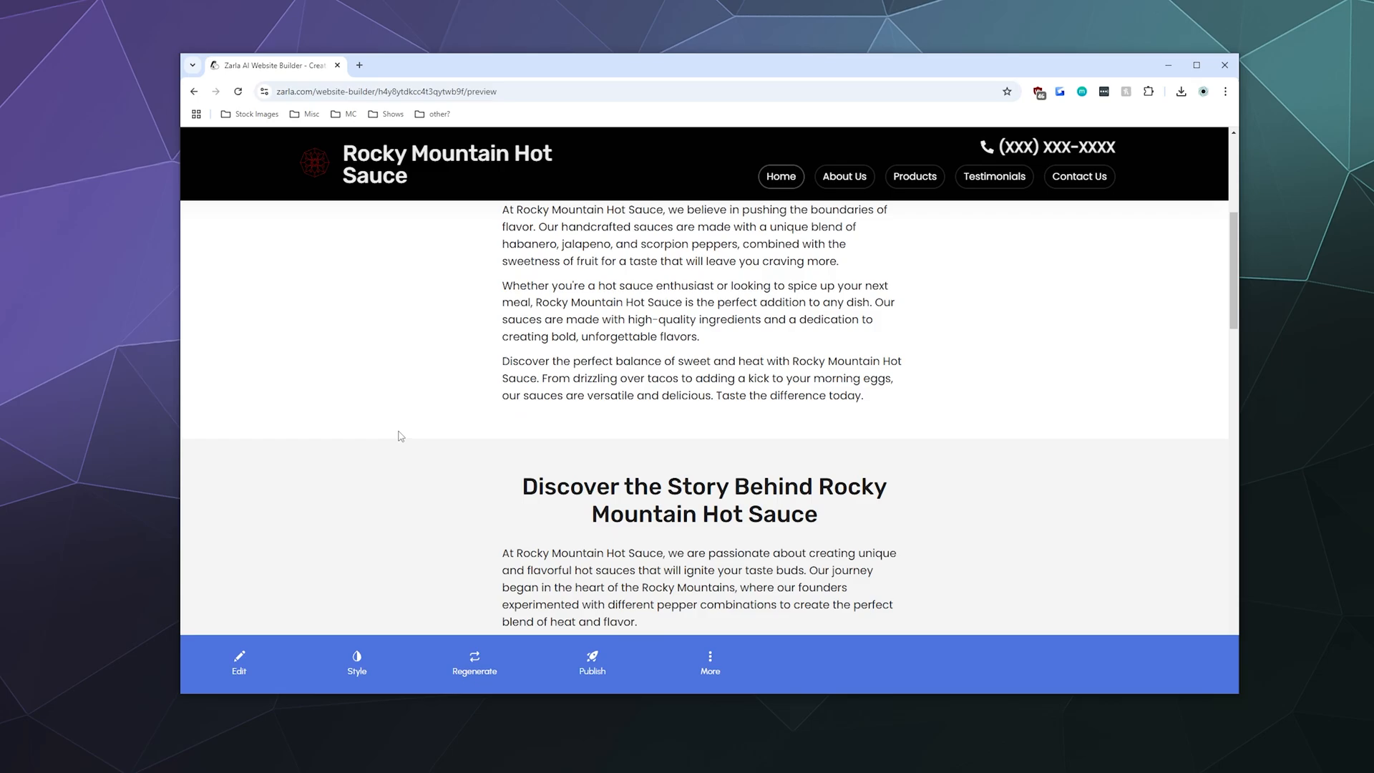
left_click_drag(516, 247, 913, 266)
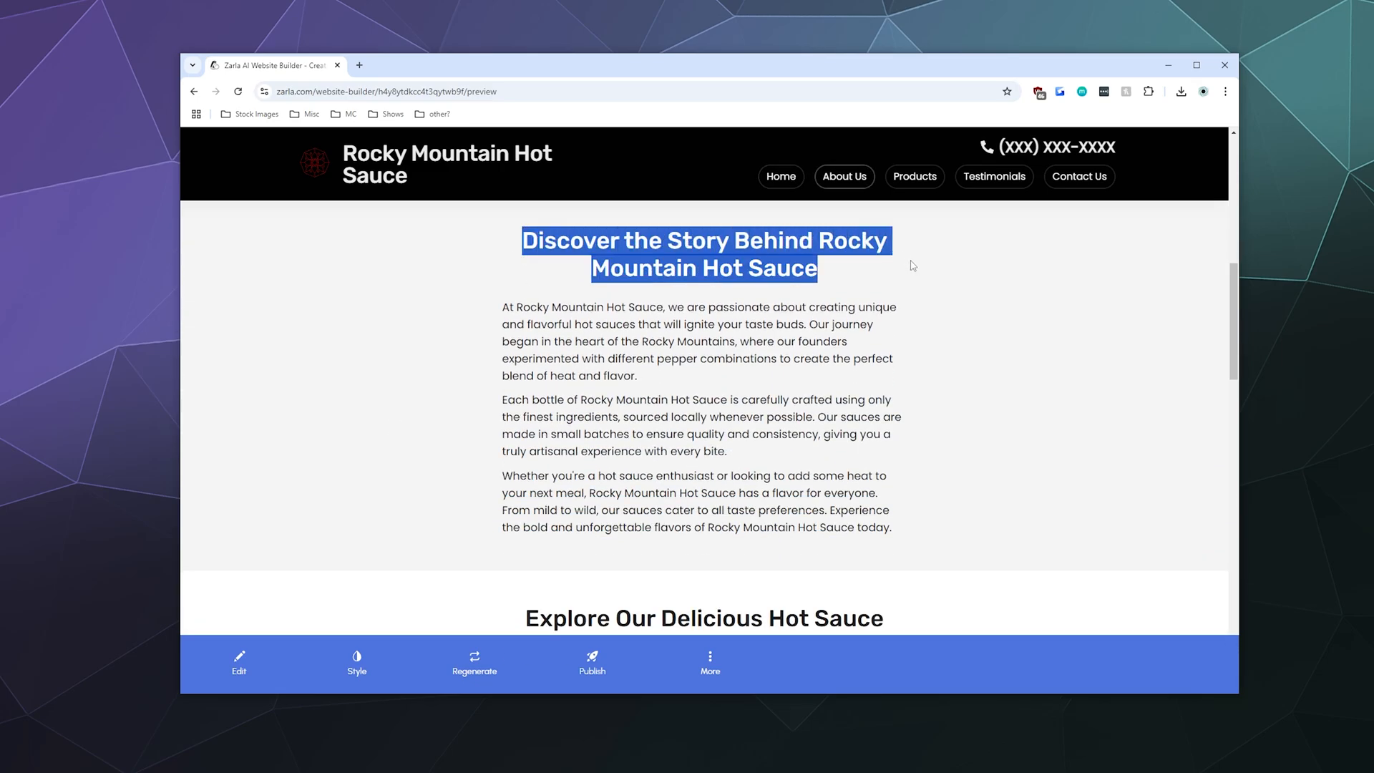
left_click(913, 266)
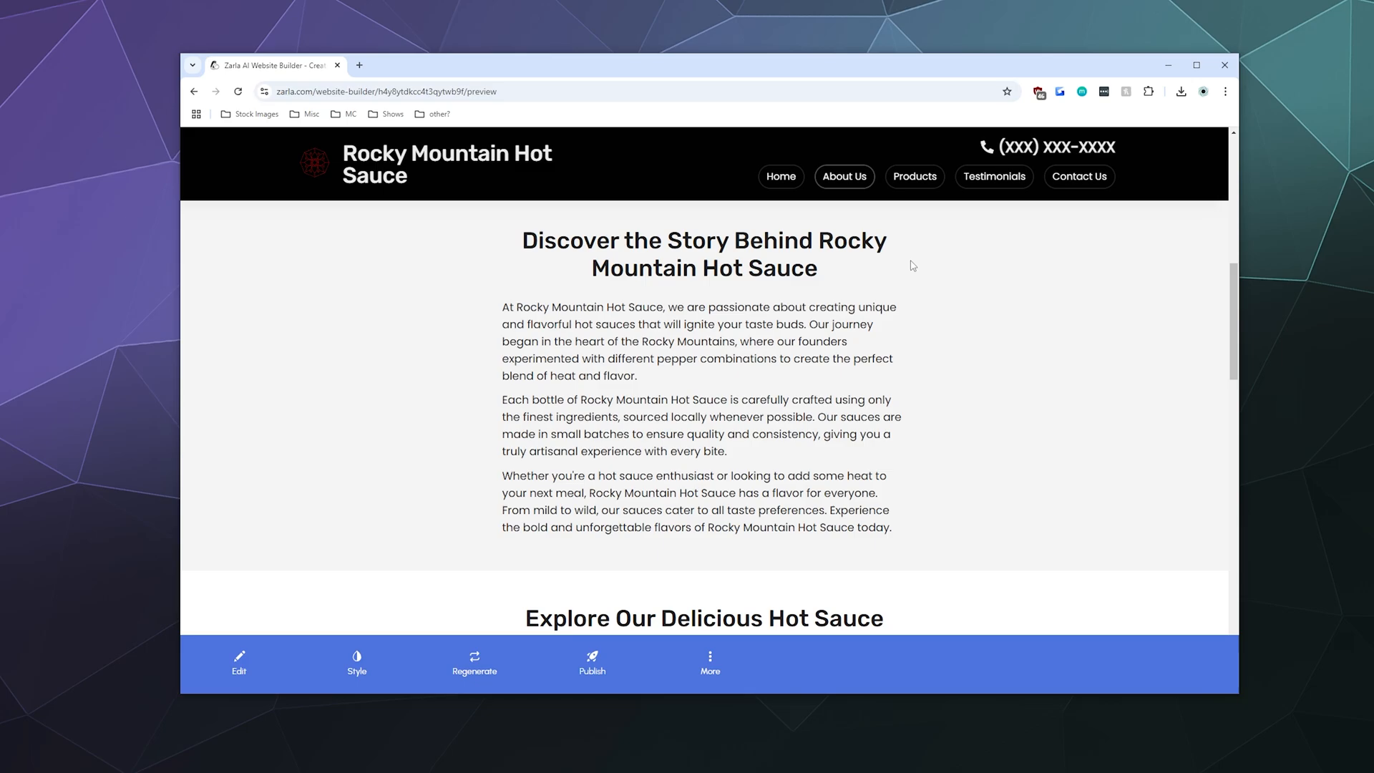
scroll(909, 286, "down", 6)
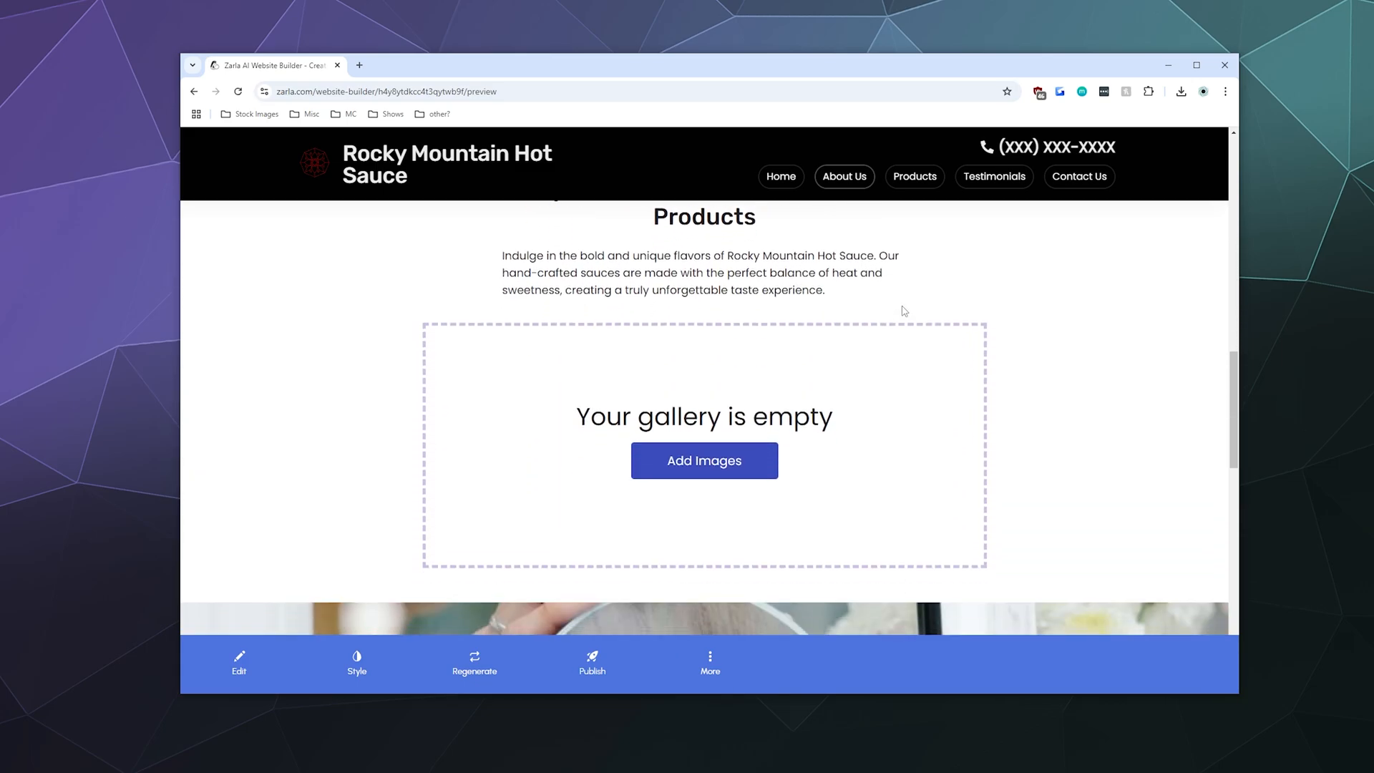
scroll(904, 310, "up", 1)
scroll(905, 310, "up", 2)
scroll(905, 310, "down", 2)
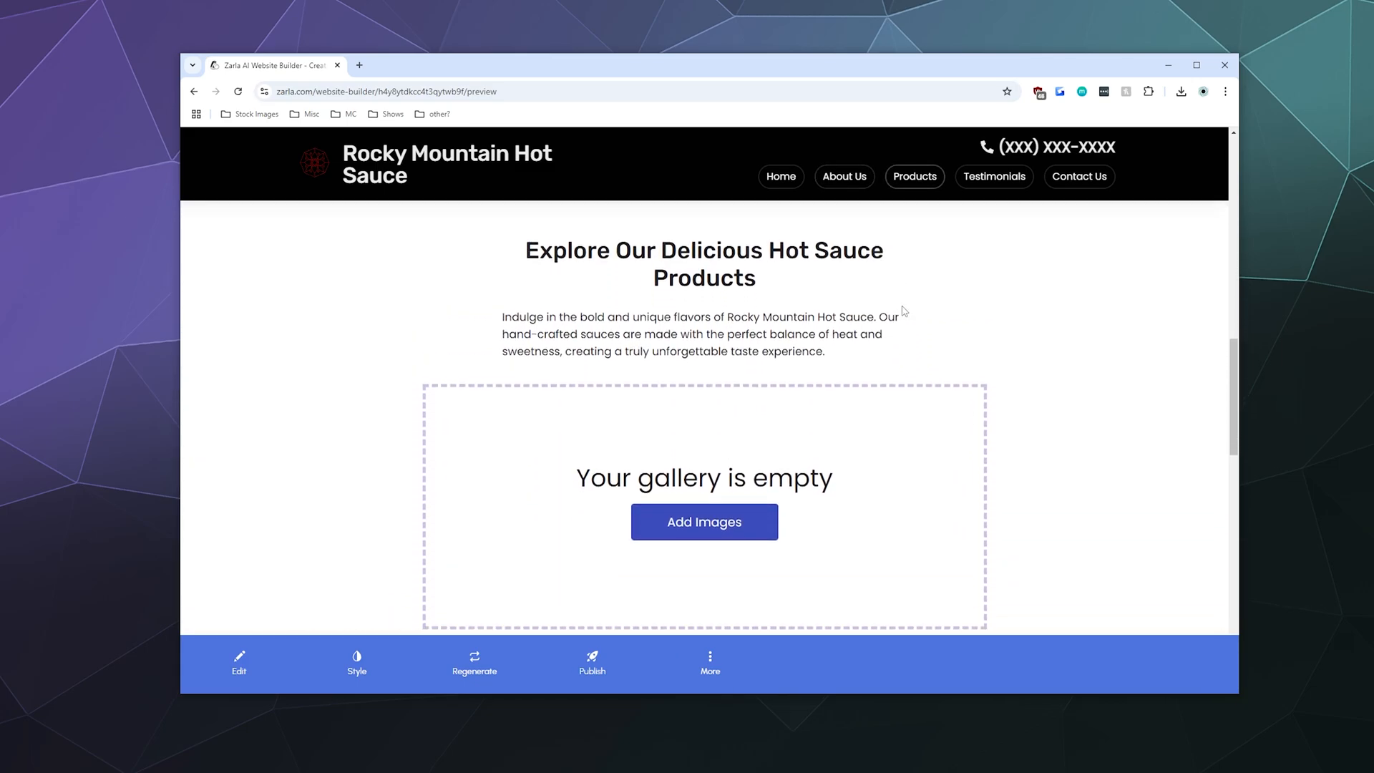
Review the banner image, customer testimonials and contact form in the rest of the site preview
scroll(903, 310, "down", 8)
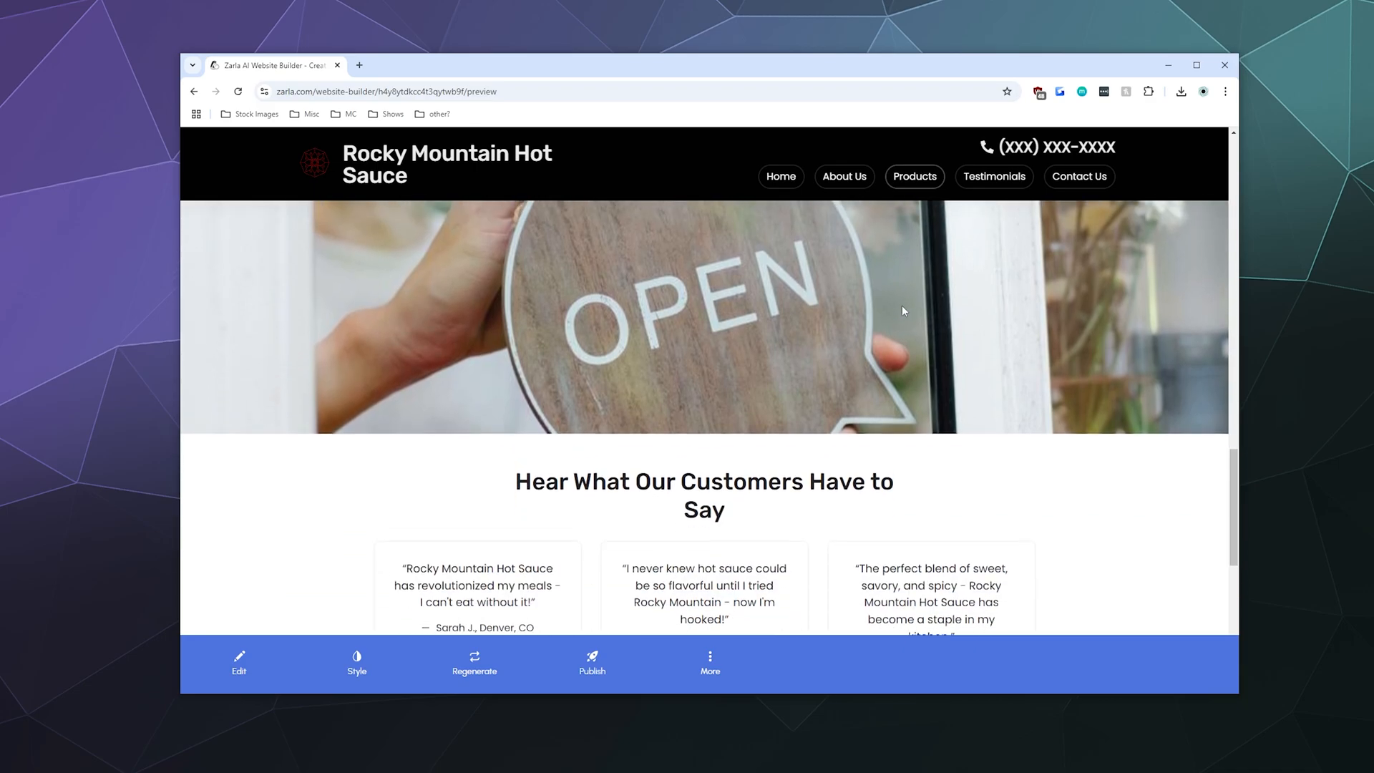
scroll(902, 310, "down", 2)
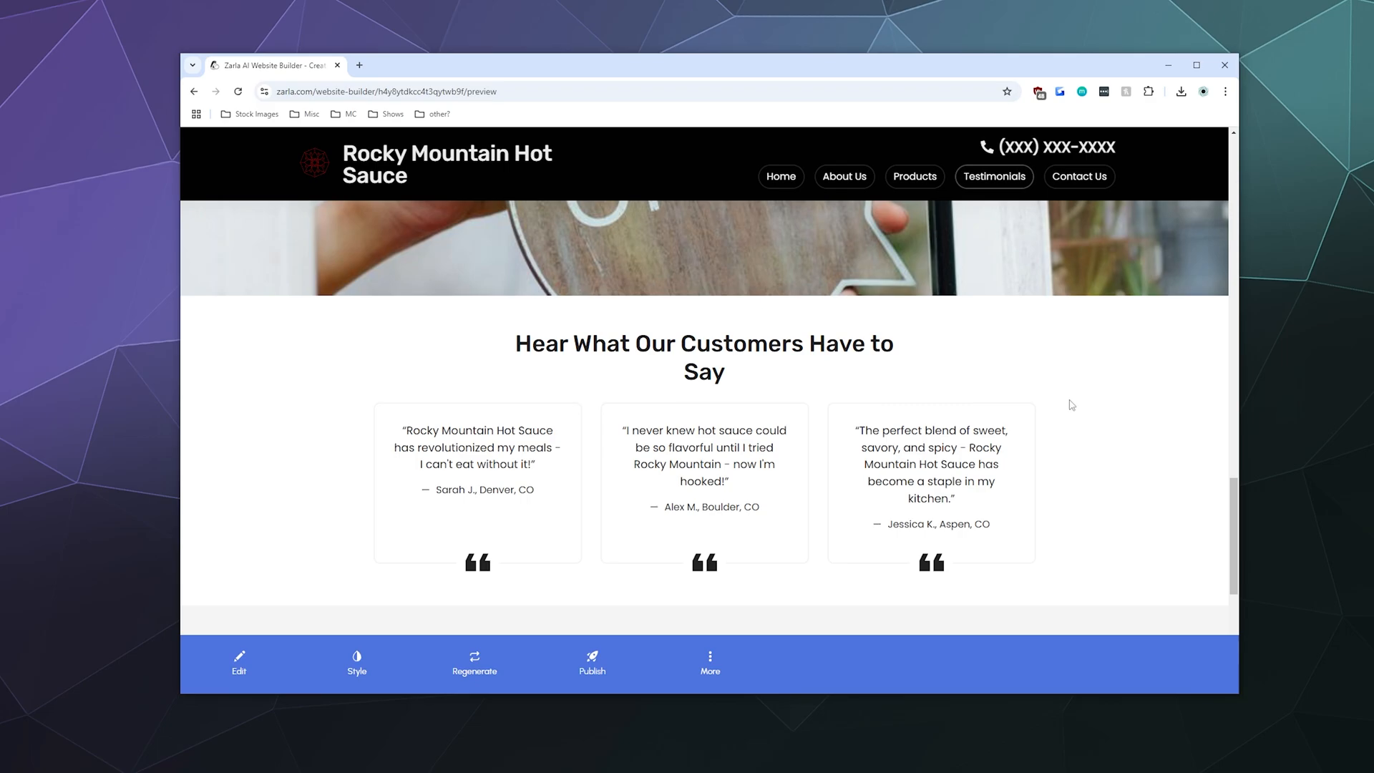
scroll(1071, 405, "down", 5)
scroll(1072, 407, "down", 2)
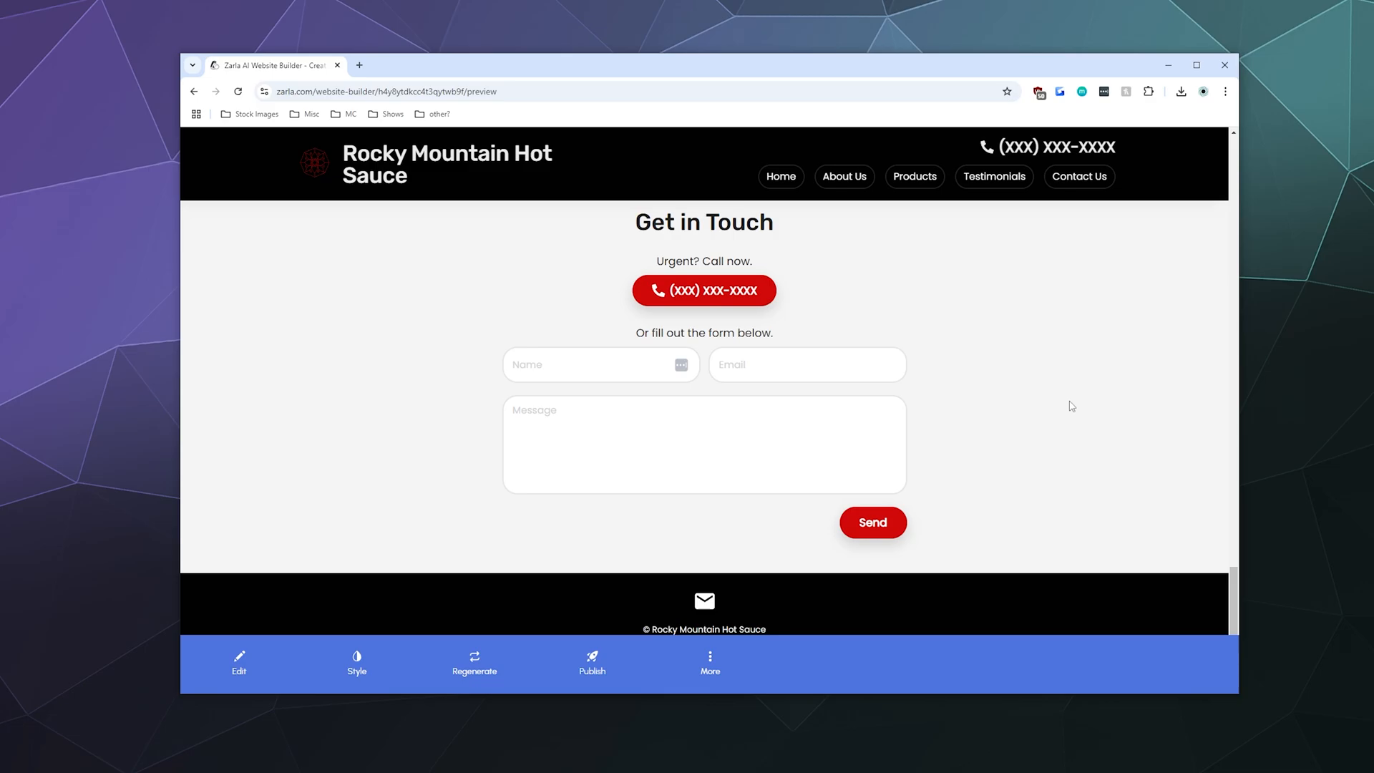
scroll(991, 384, "up", 15)
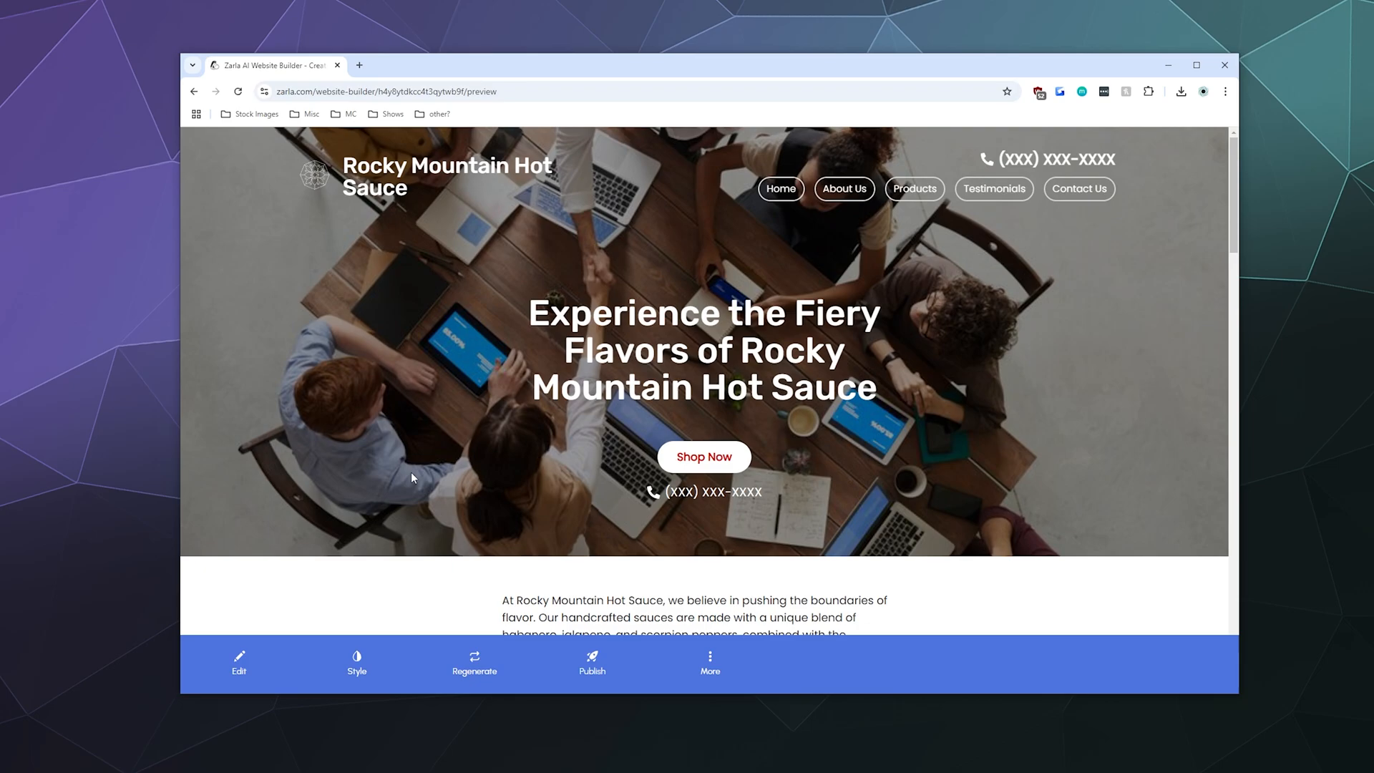
Regenerate the site's fonts three times and check the new headings and body text in the preview
left_click(479, 685)
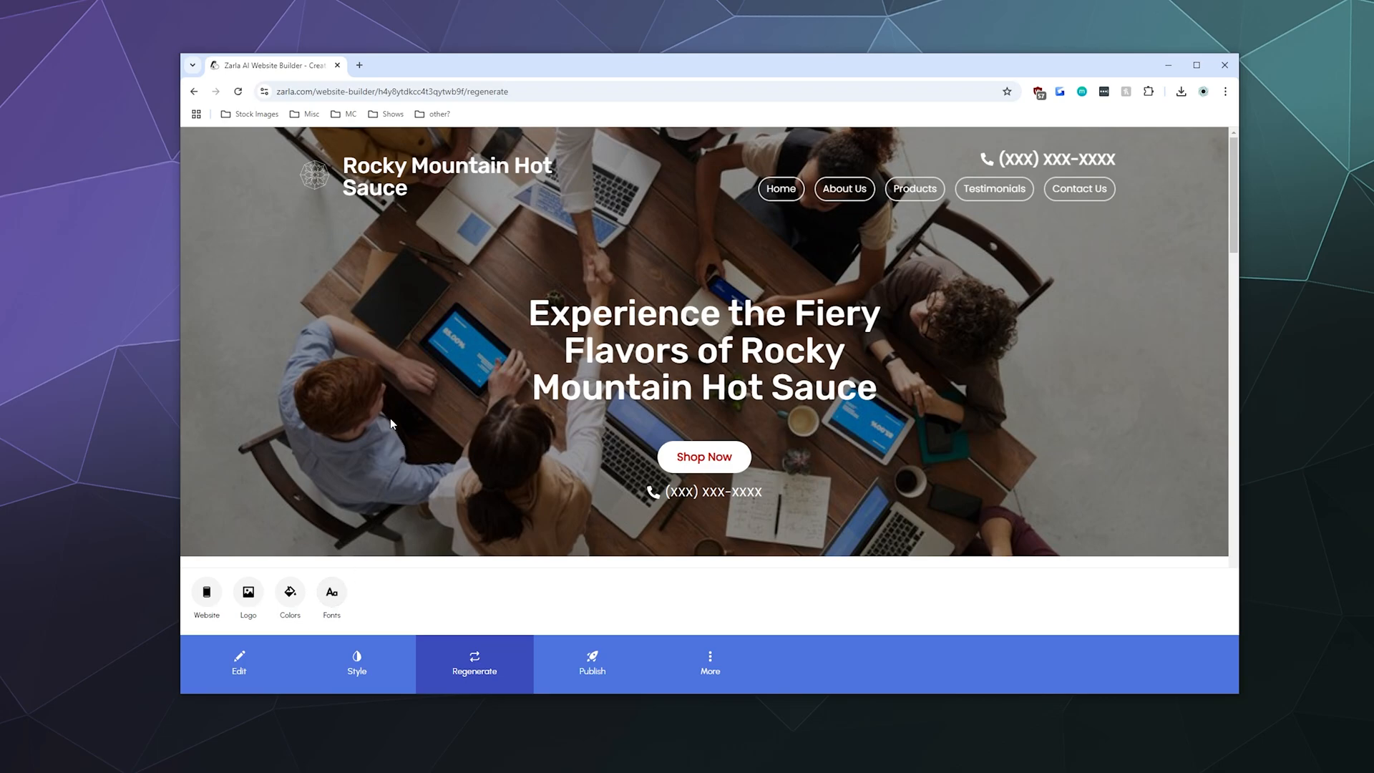
scroll(393, 424, "down", 5)
scroll(393, 424, "up", 1)
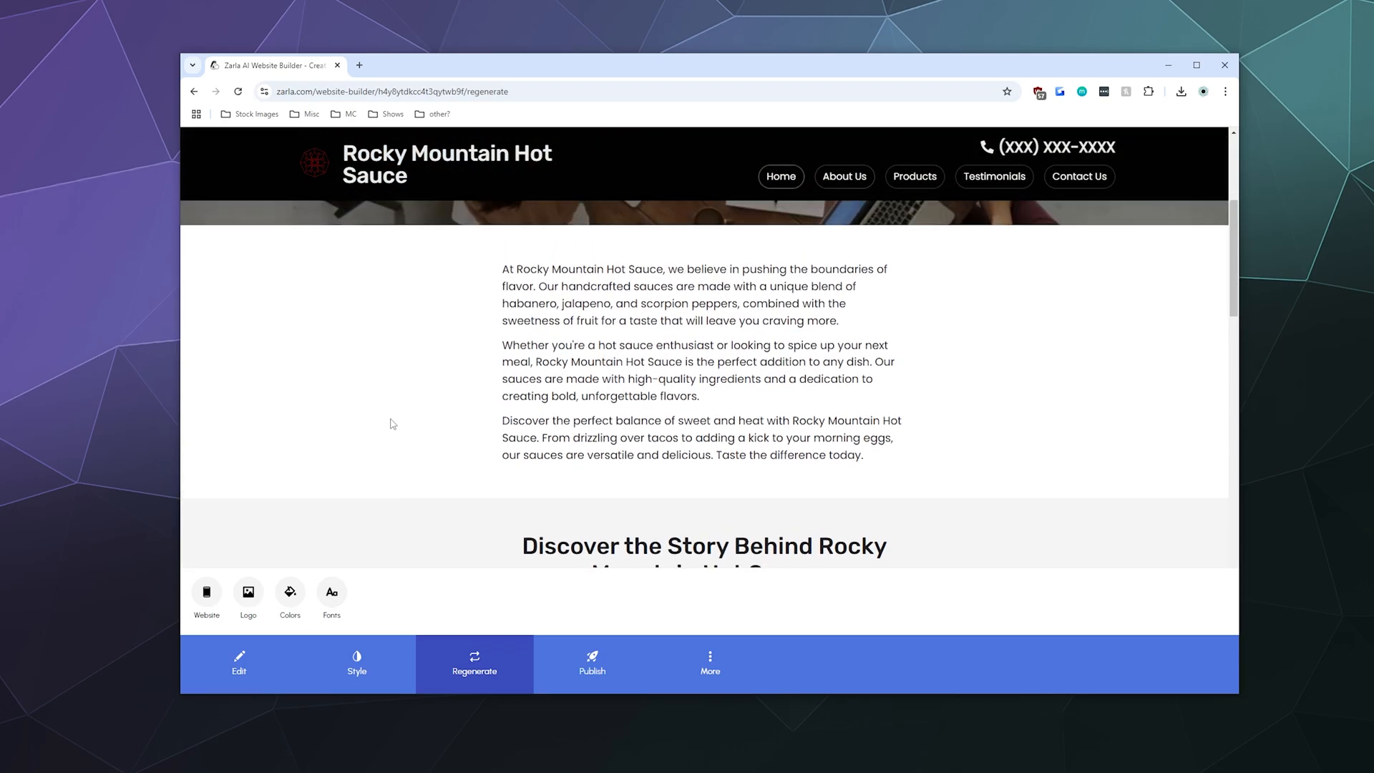
scroll(392, 424, "down", 4)
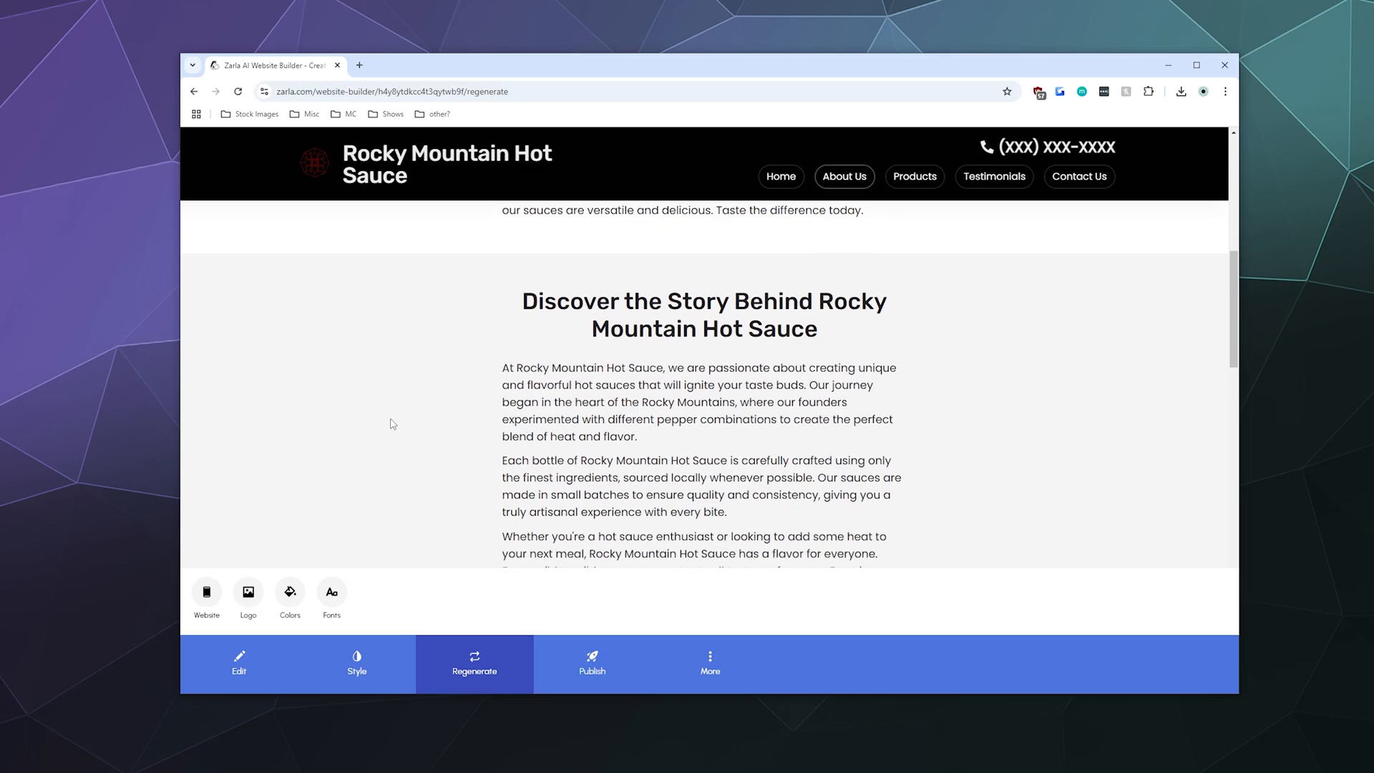
left_click(331, 591)
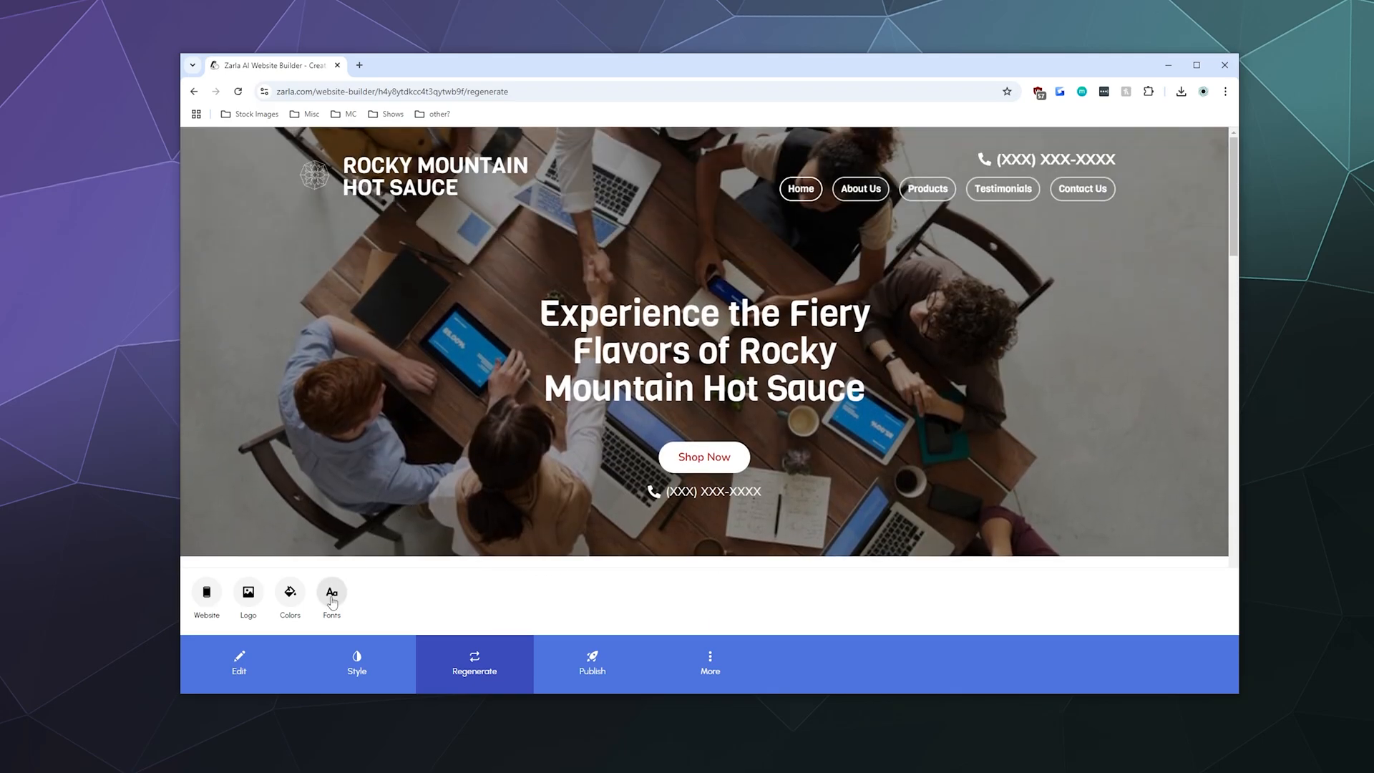
left_click(332, 597)
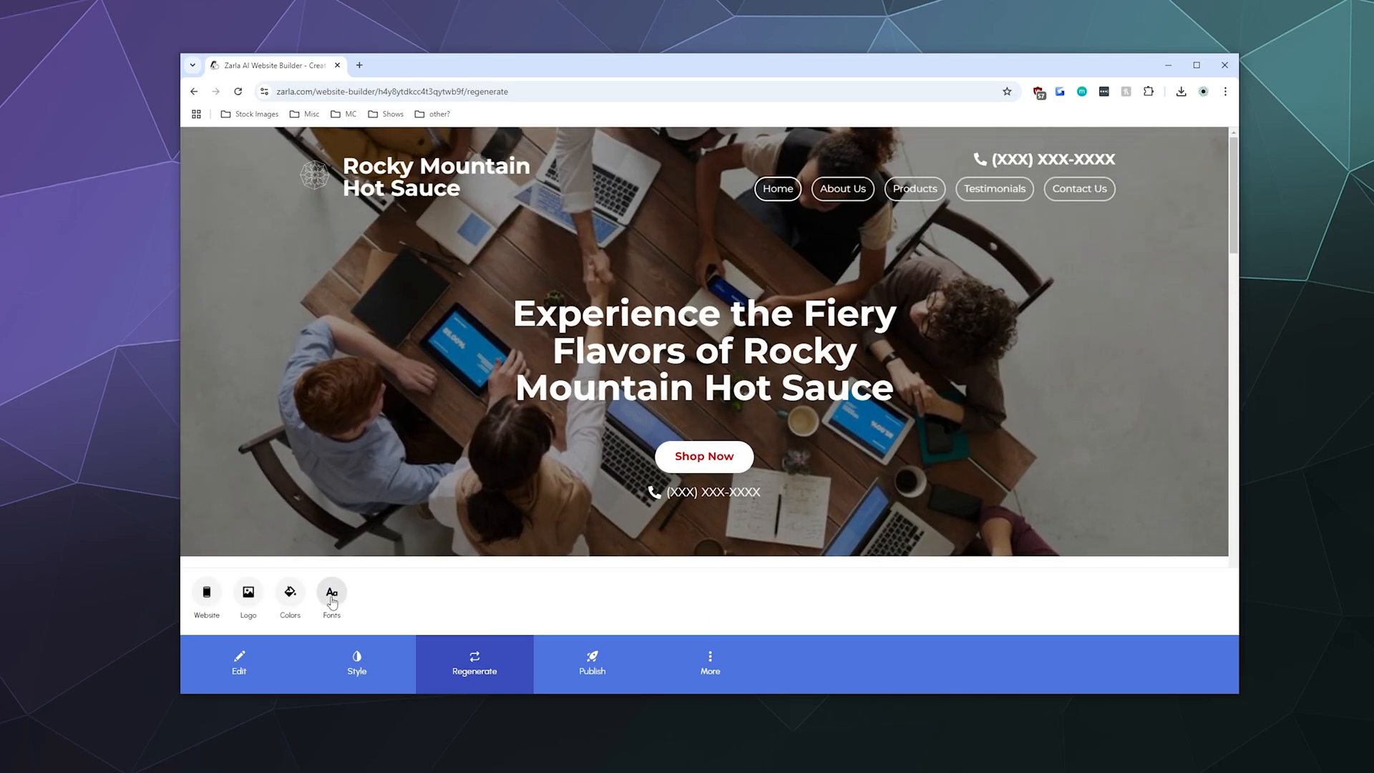
scroll(360, 503, "down", 10)
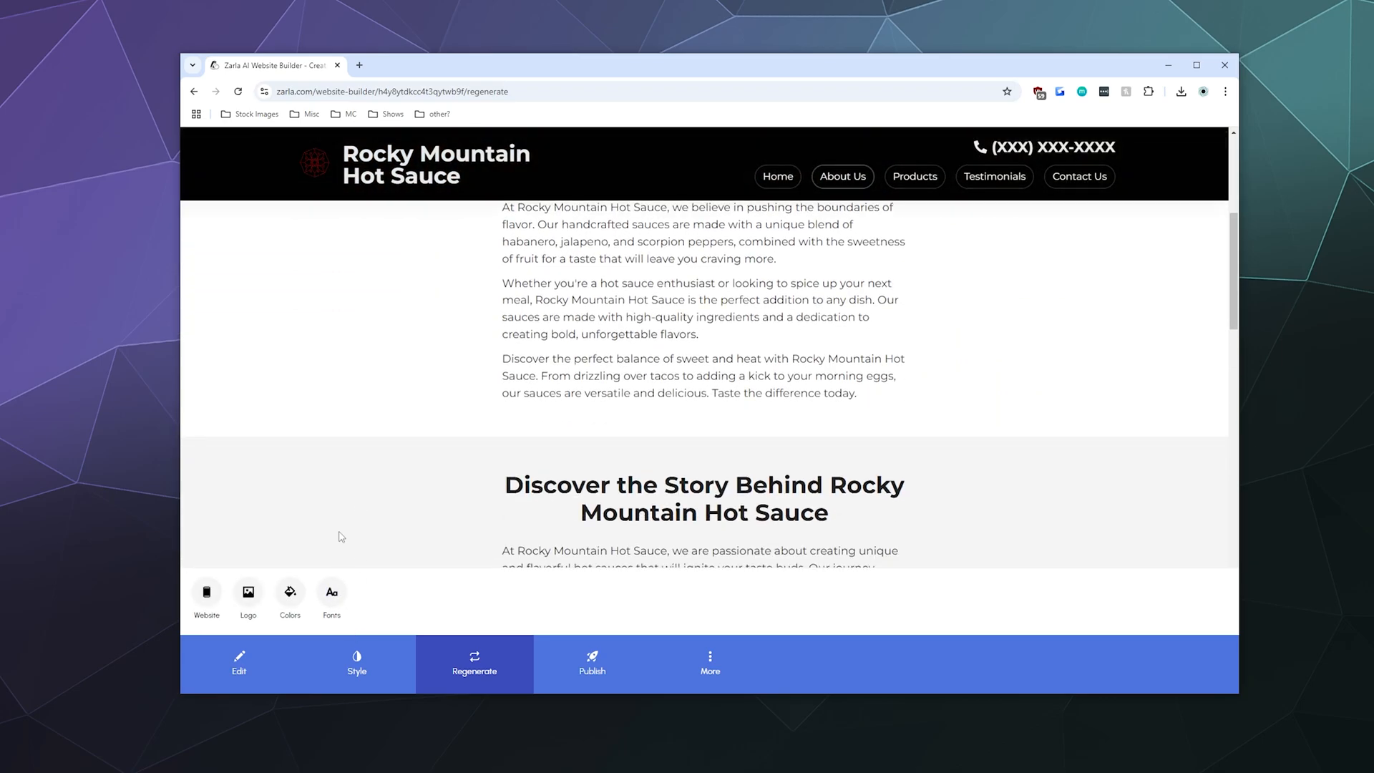
left_click(332, 598)
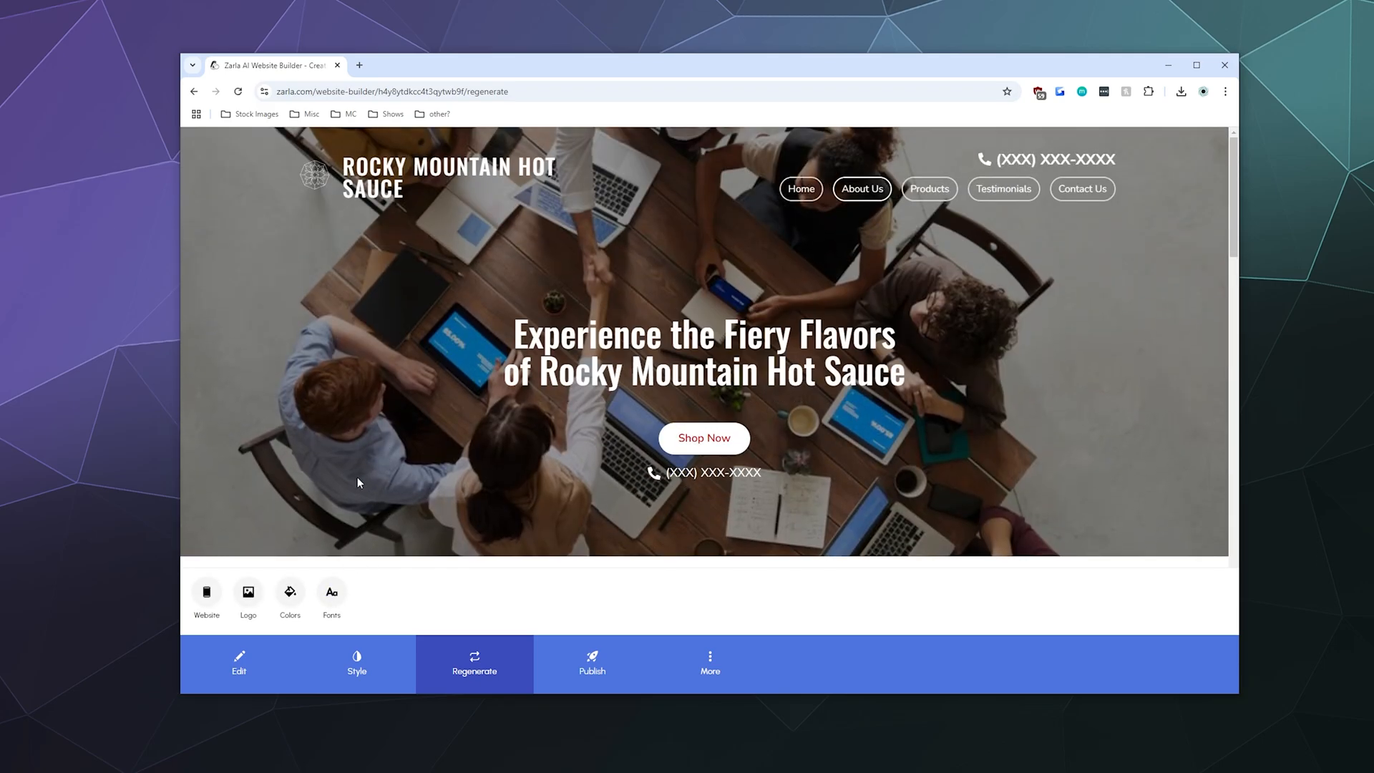
scroll(358, 479, "down", 5)
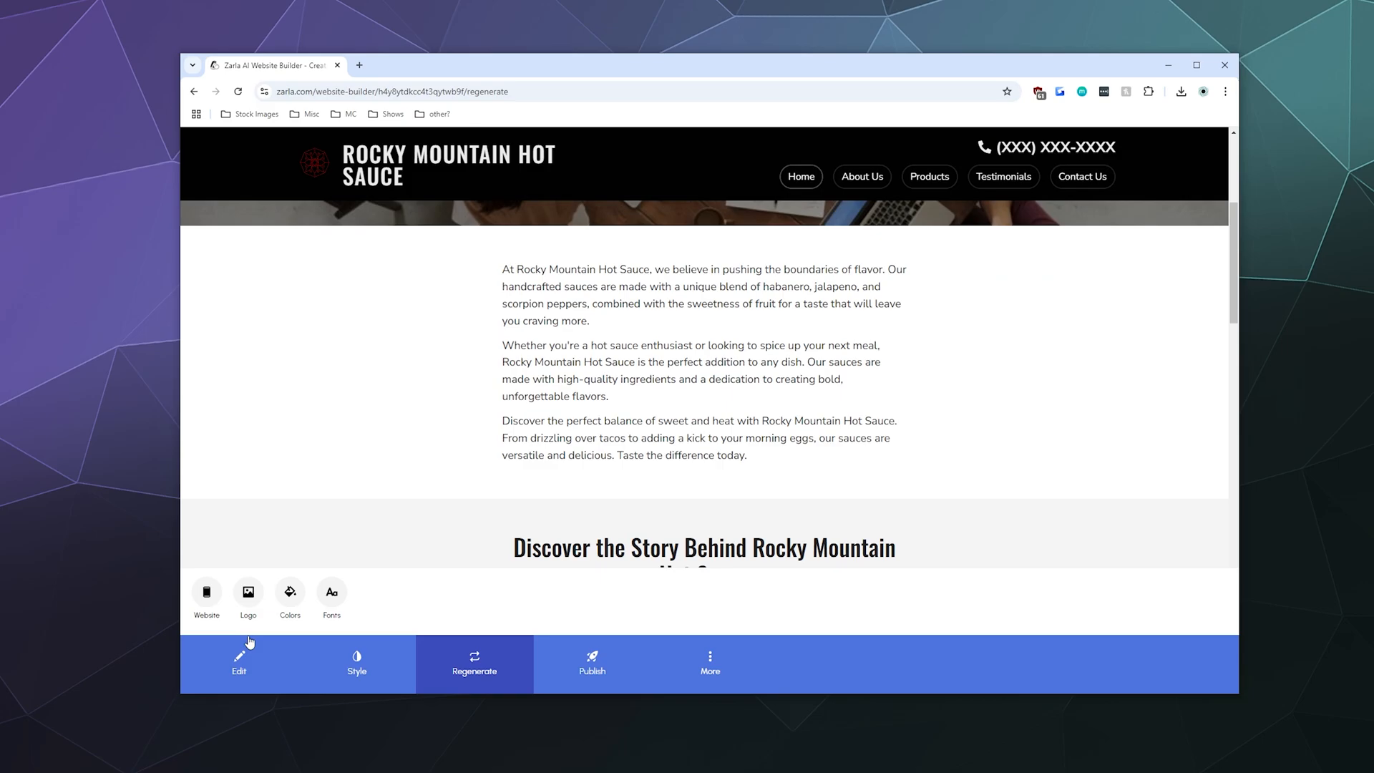
Choose the Vesper Libre font in the site's style settings and check it against the introduction text
left_click(250, 642)
left_click(207, 592)
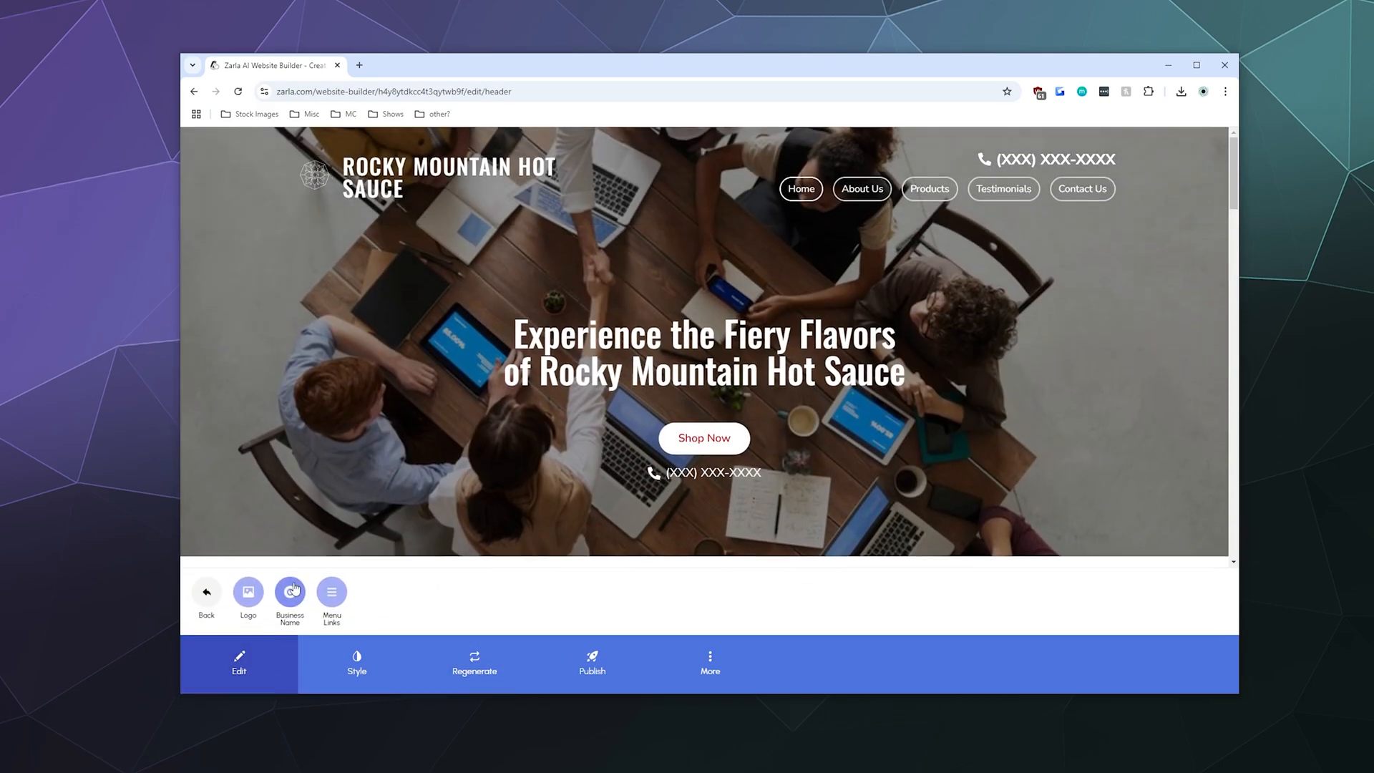
left_click(357, 661)
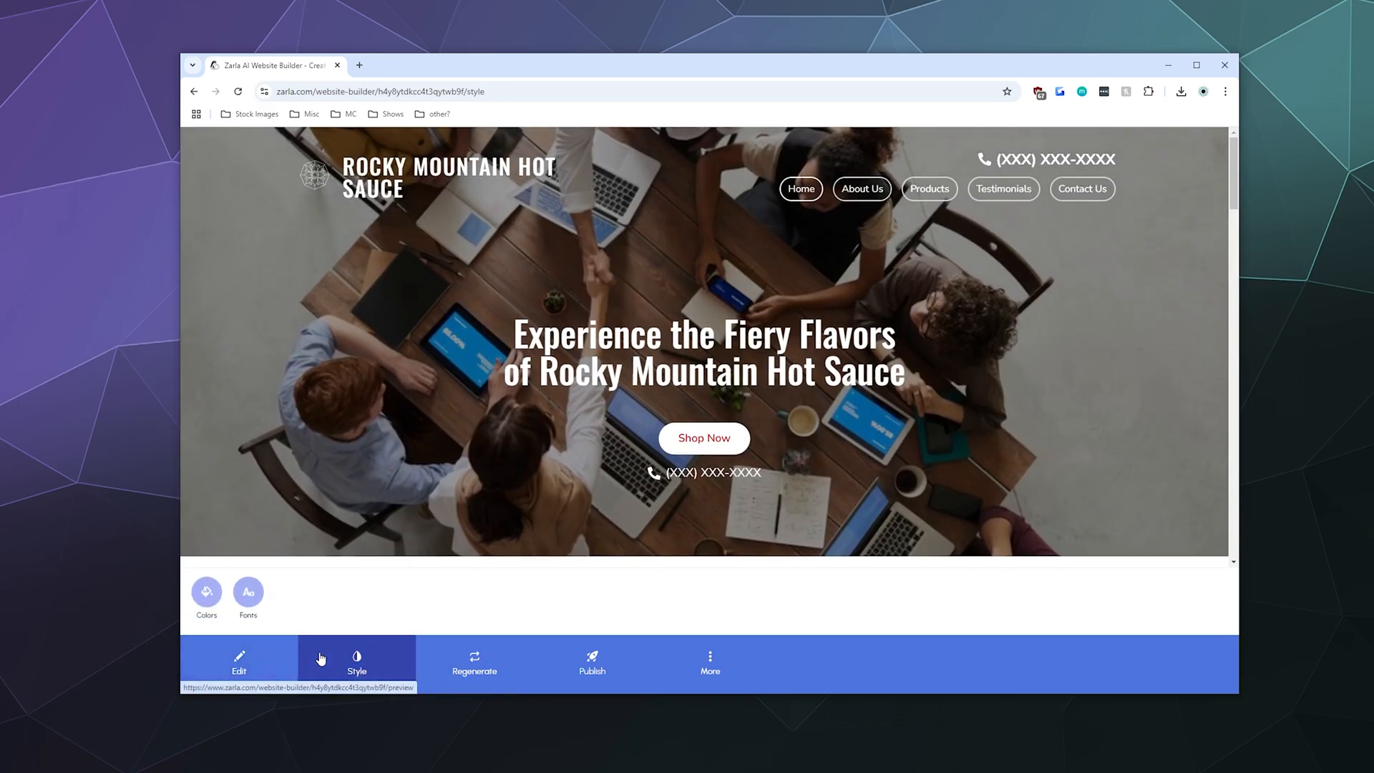
left_click(240, 603)
left_click_drag(410, 630, 630, 629)
left_click(937, 584)
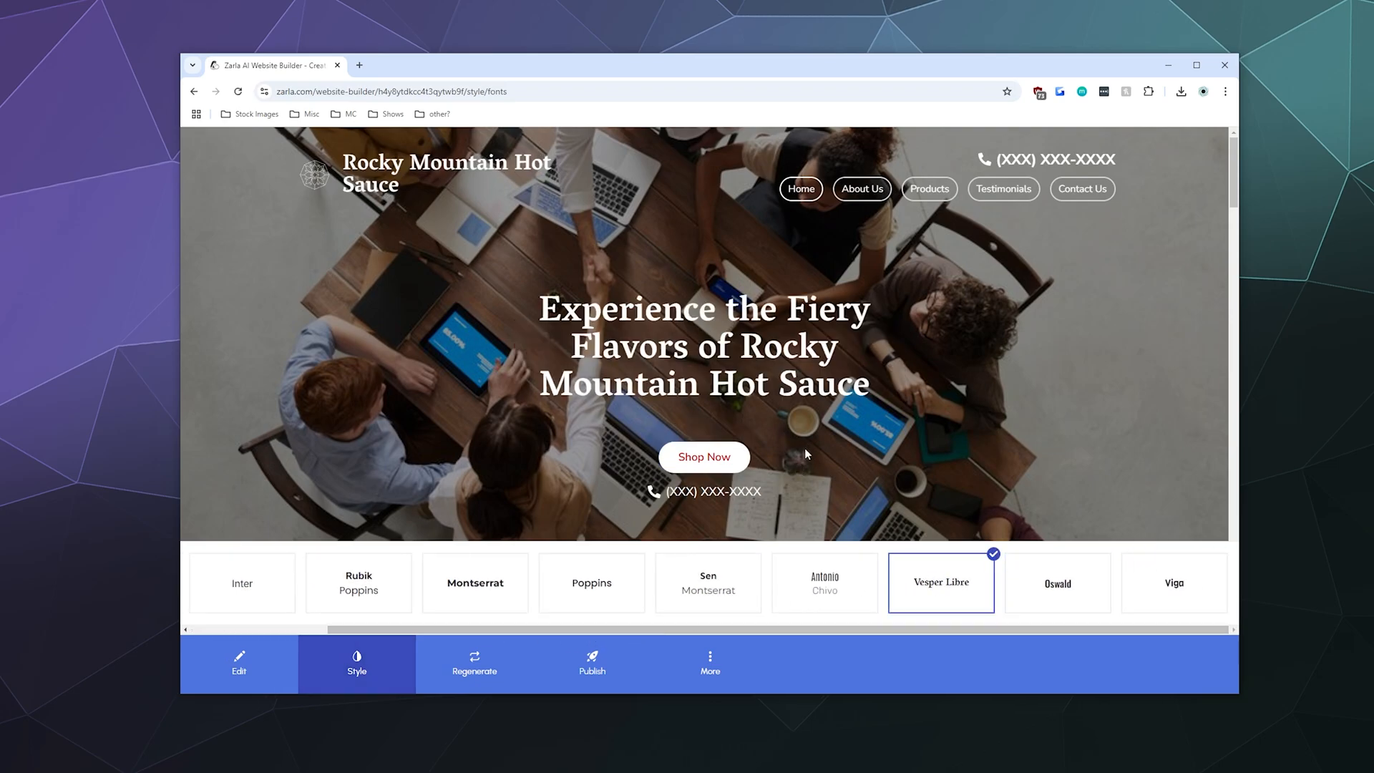
scroll(784, 449, "down", 4)
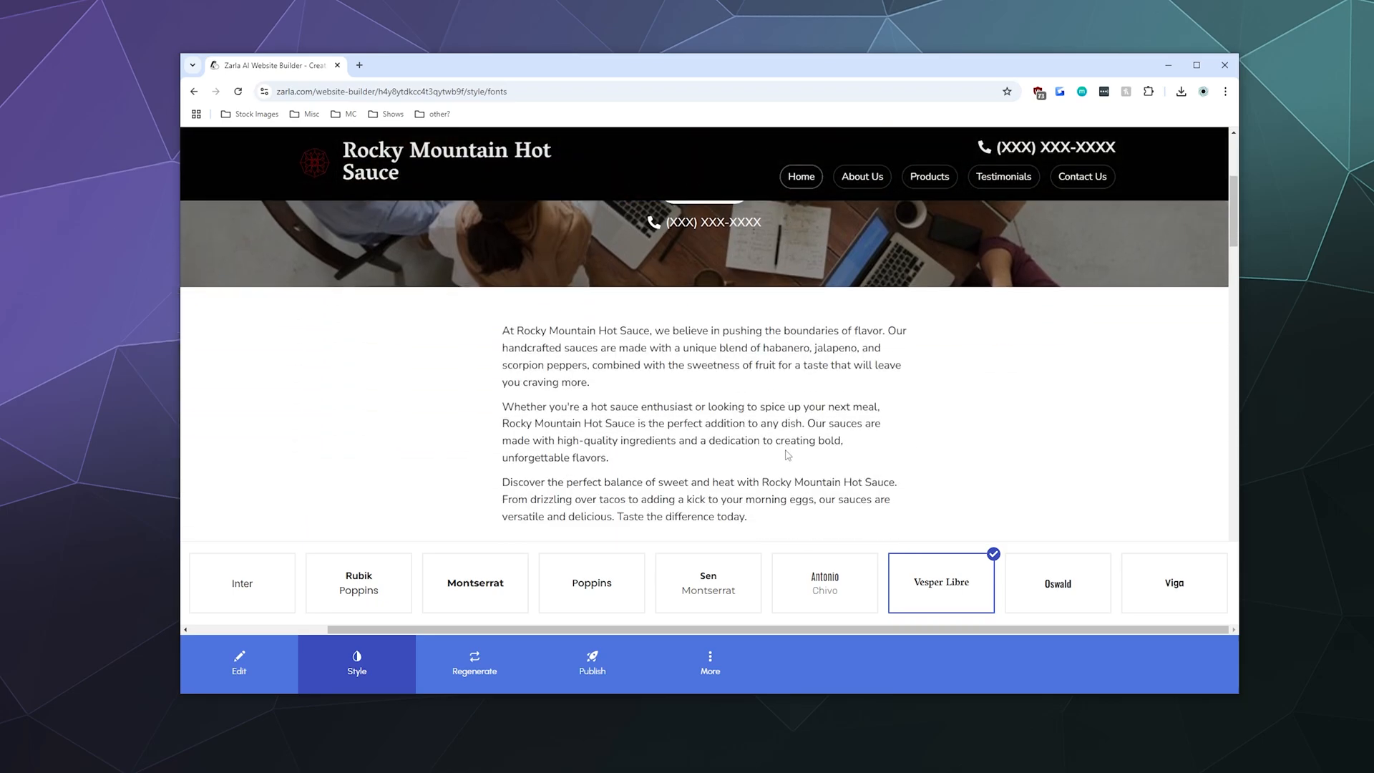
scroll(787, 455, "up", 4)
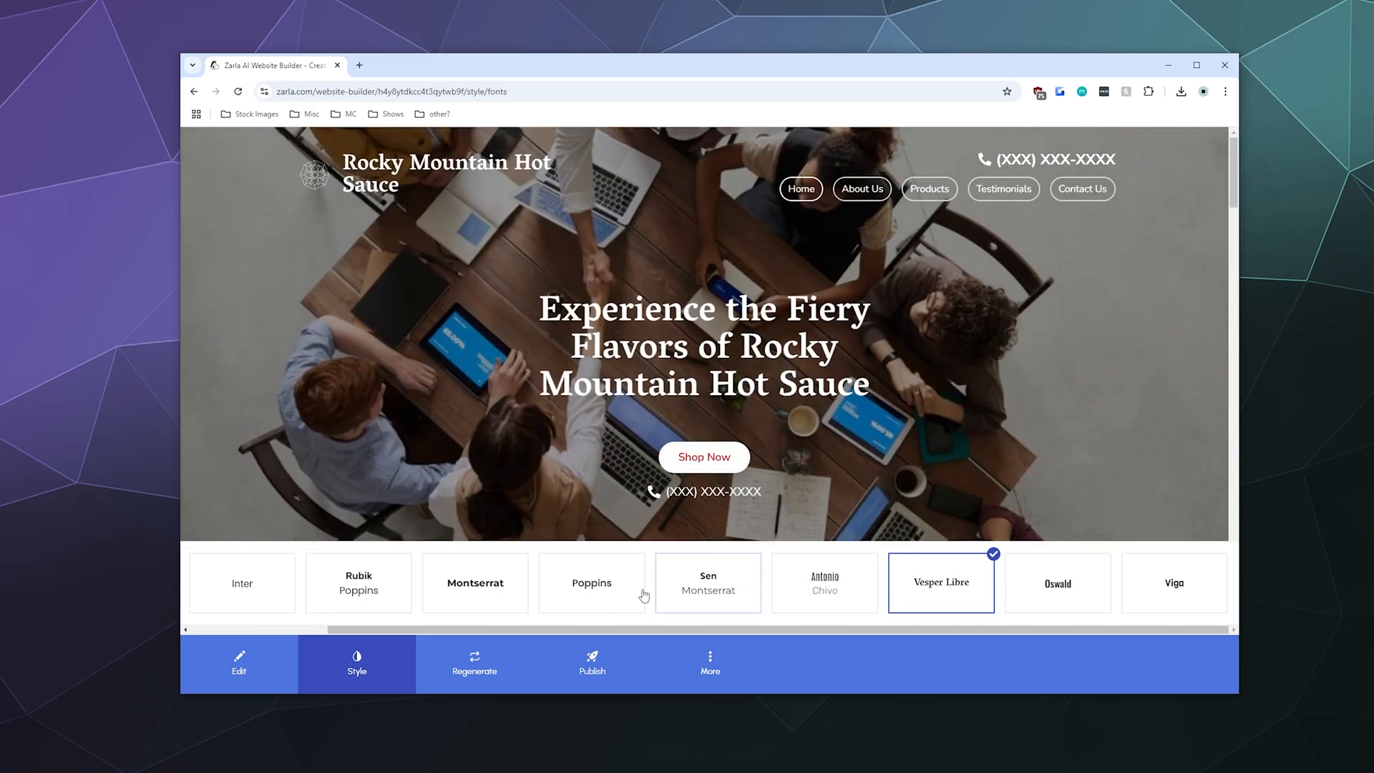
Try the Montserrat, Sen with Montserrat, and Antonio with Chivo font options on the site
left_click(469, 590)
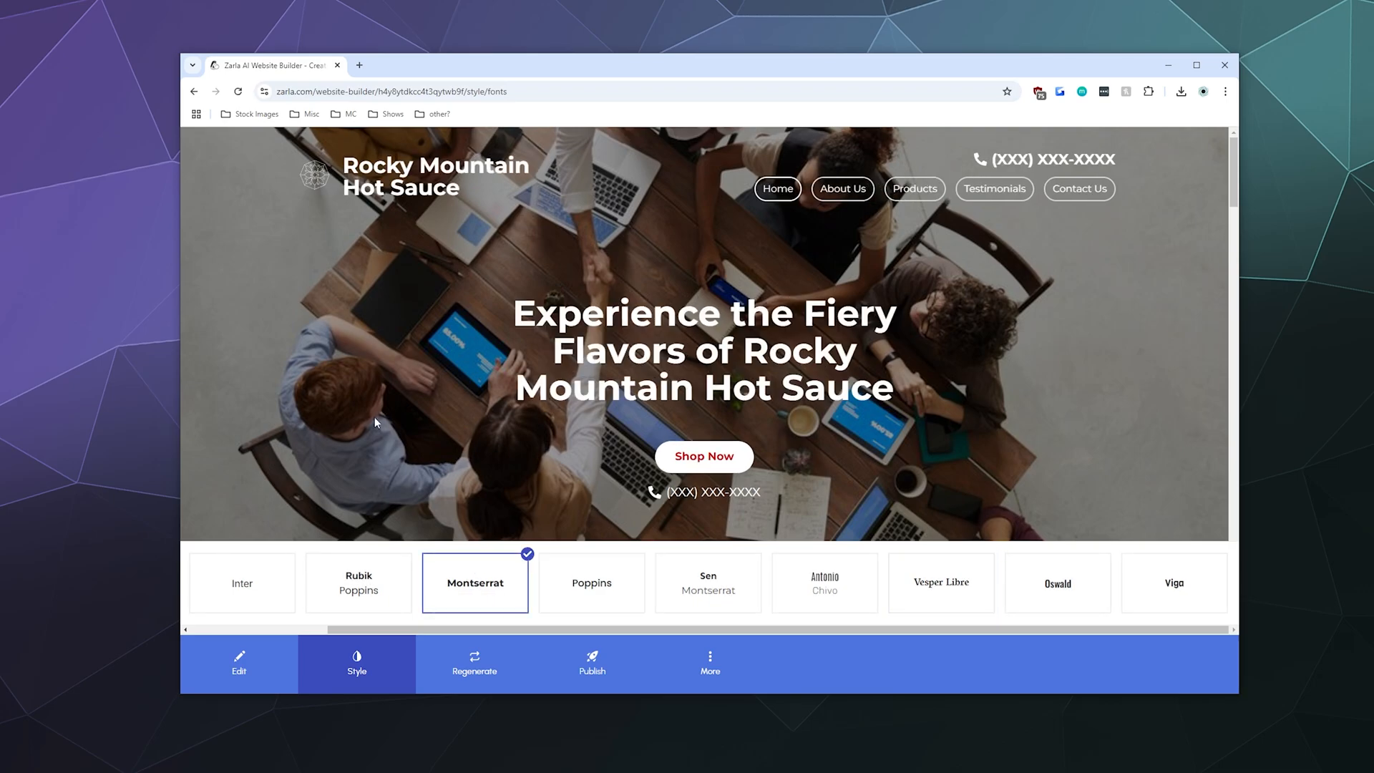
left_click(710, 588)
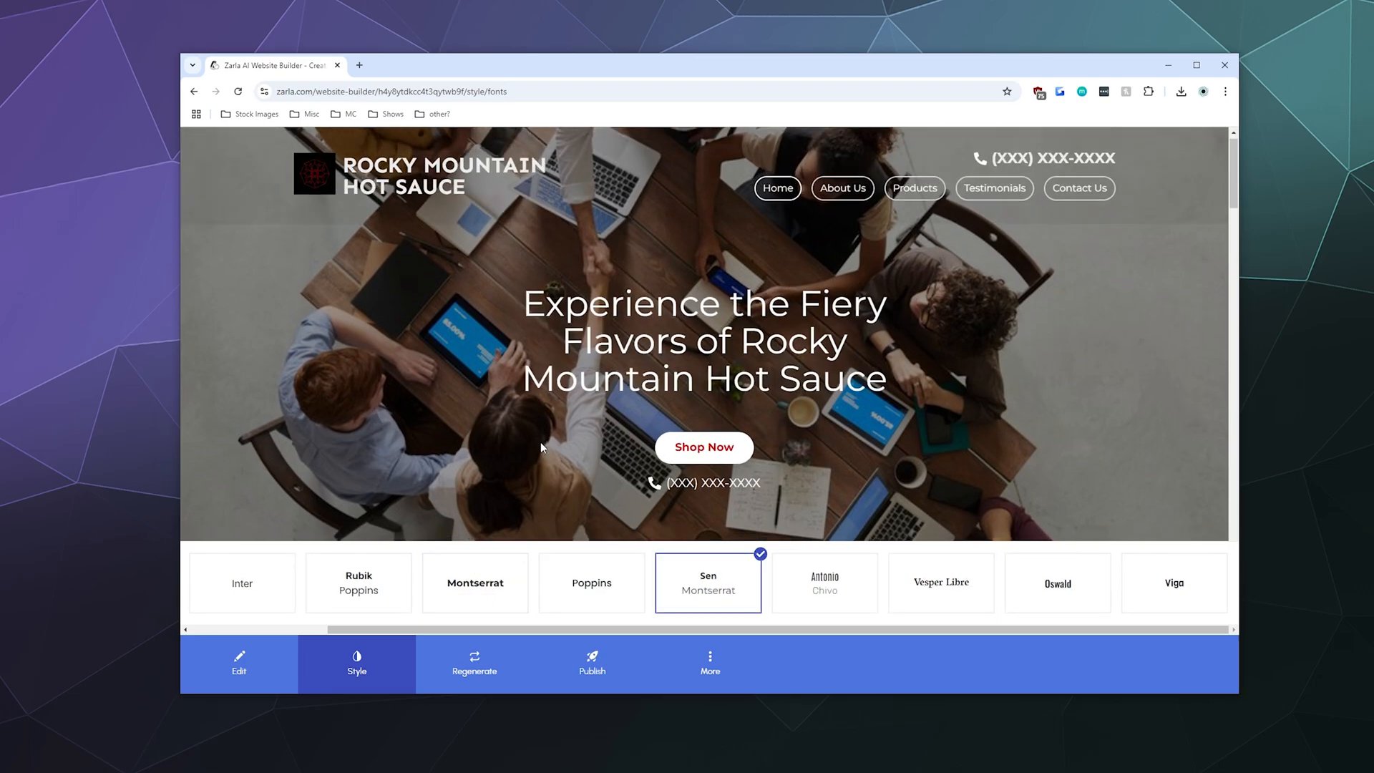
scroll(539, 441, "down", 5)
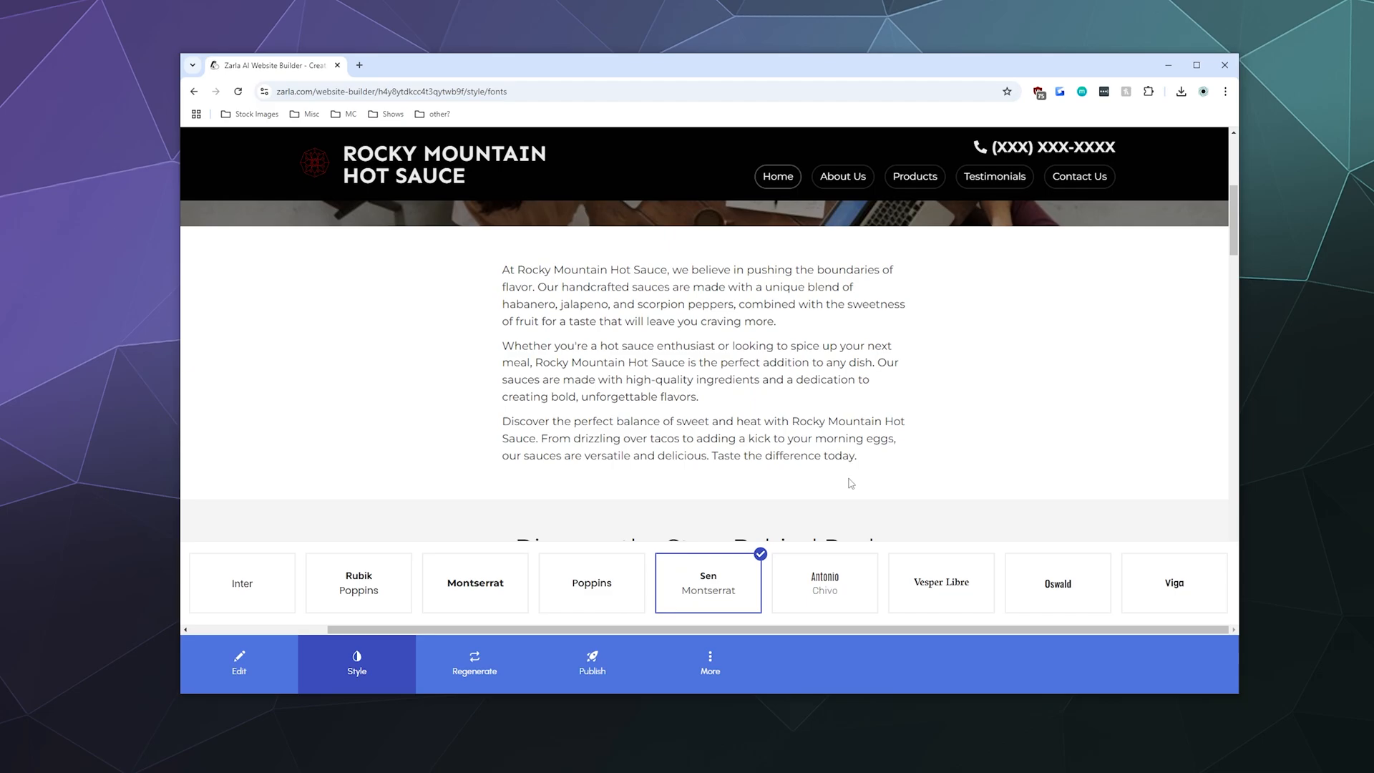
left_click(825, 584)
left_click_drag(632, 350, 745, 413)
left_click_drag(795, 442, 809, 444)
left_click(934, 437)
Switch the site's font back to Vesper Libre and check the hero and introduction text
left_click(940, 570)
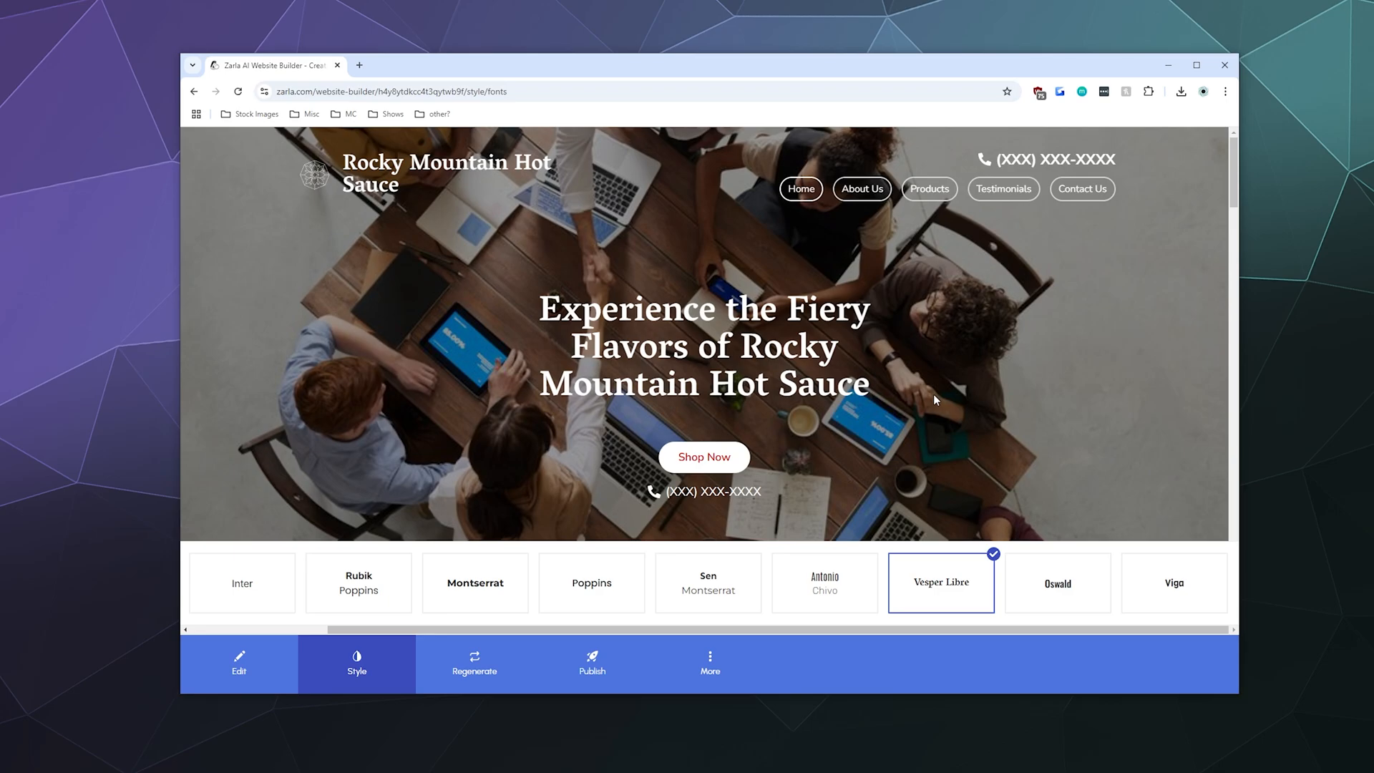
scroll(848, 450, "down", 5)
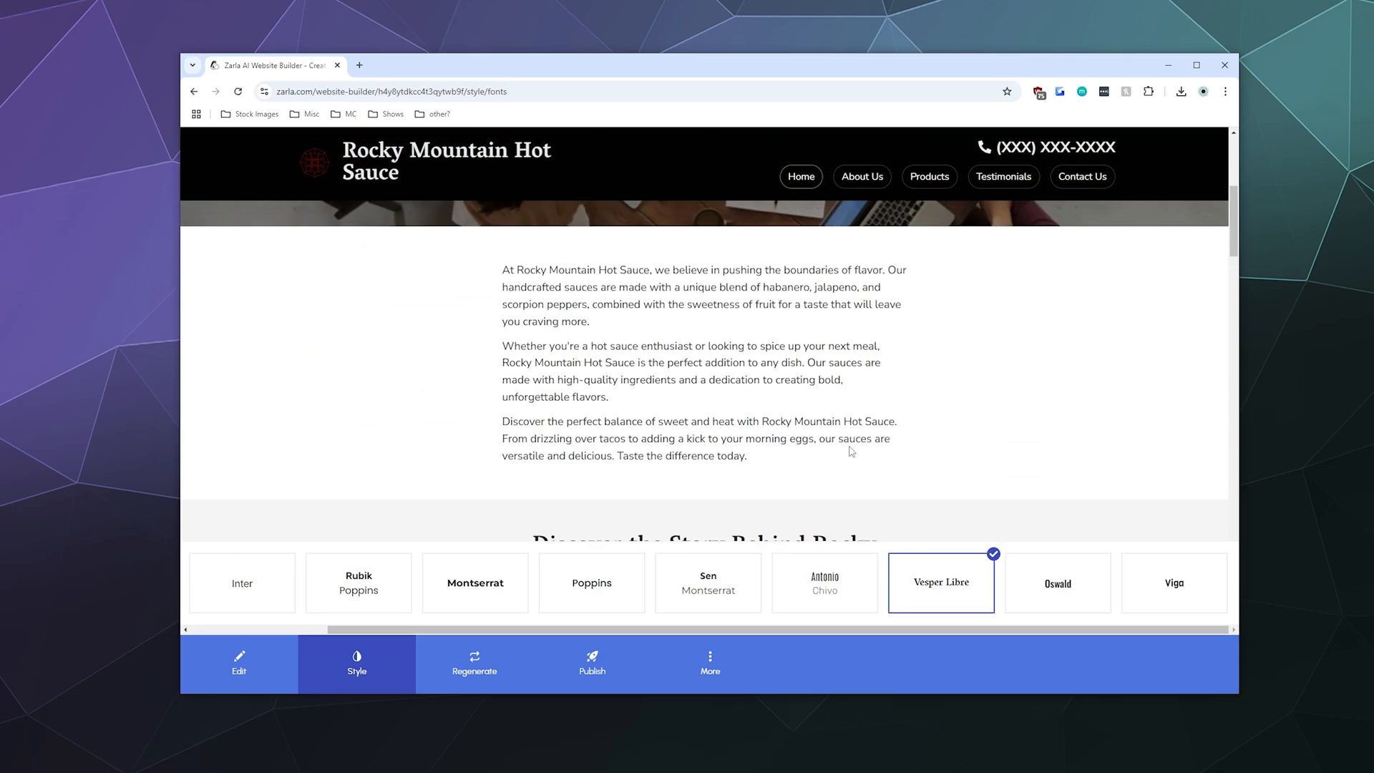
scroll(850, 451, "up", 5)
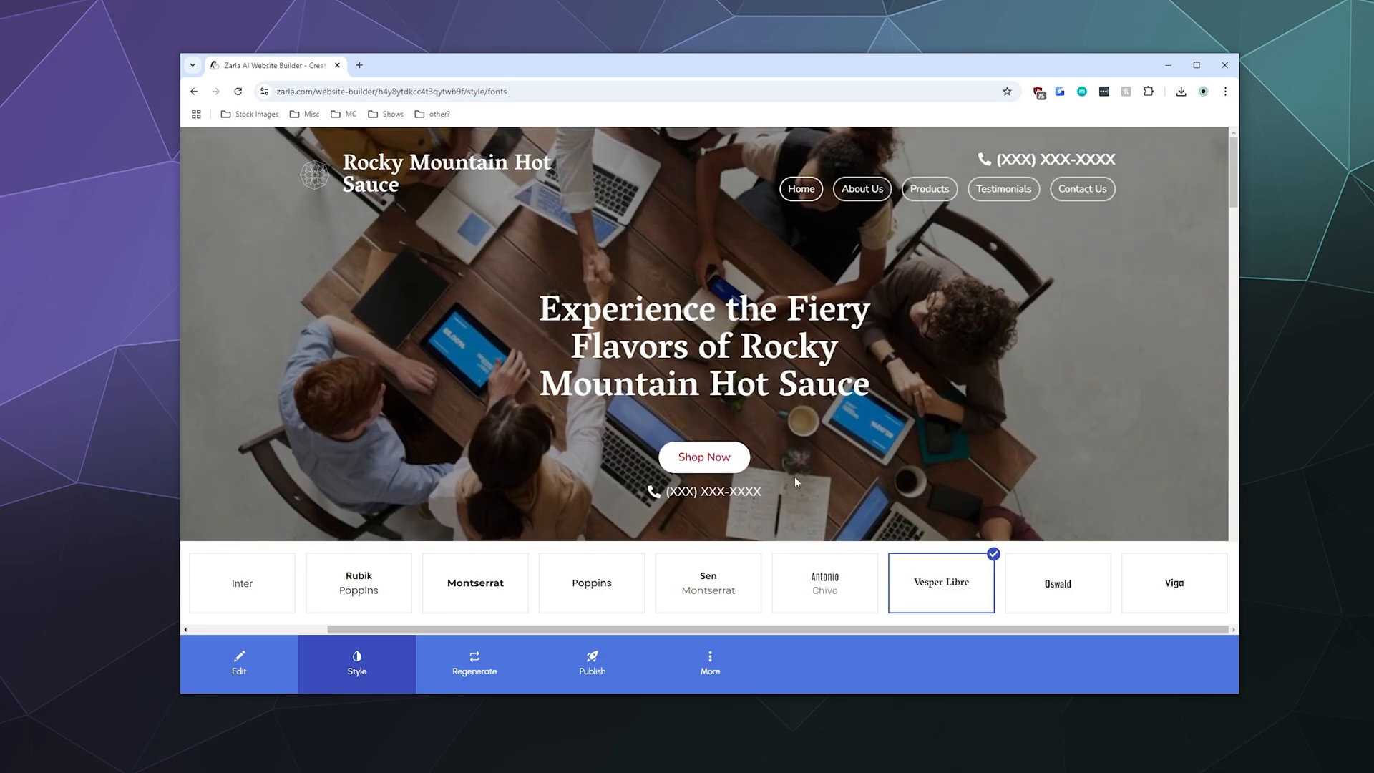
Try the Bluish Red color scheme on the site, and apply the Abstract Mauve scheme instead
left_click(356, 668)
left_click(207, 592)
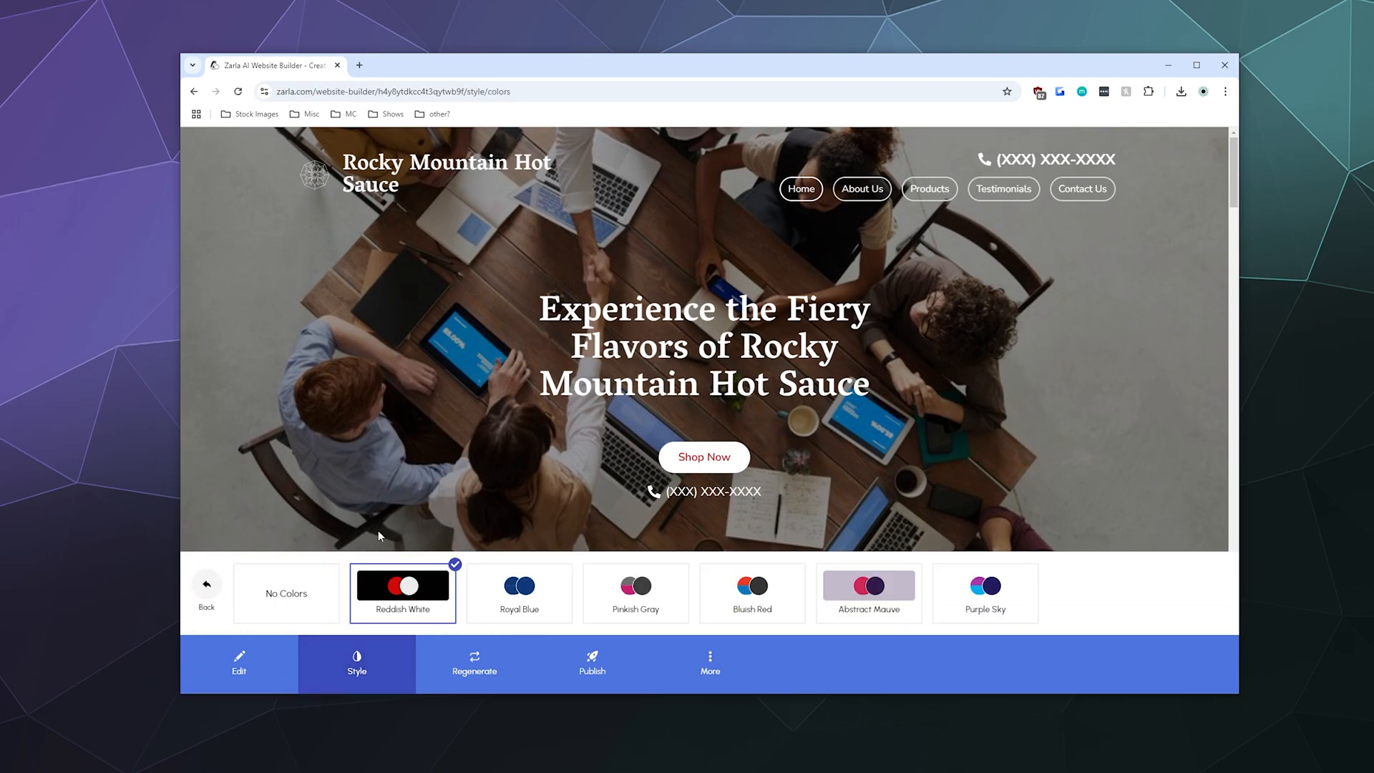
scroll(377, 530, "down", 4)
scroll(380, 537, "up", 4)
left_click(752, 592)
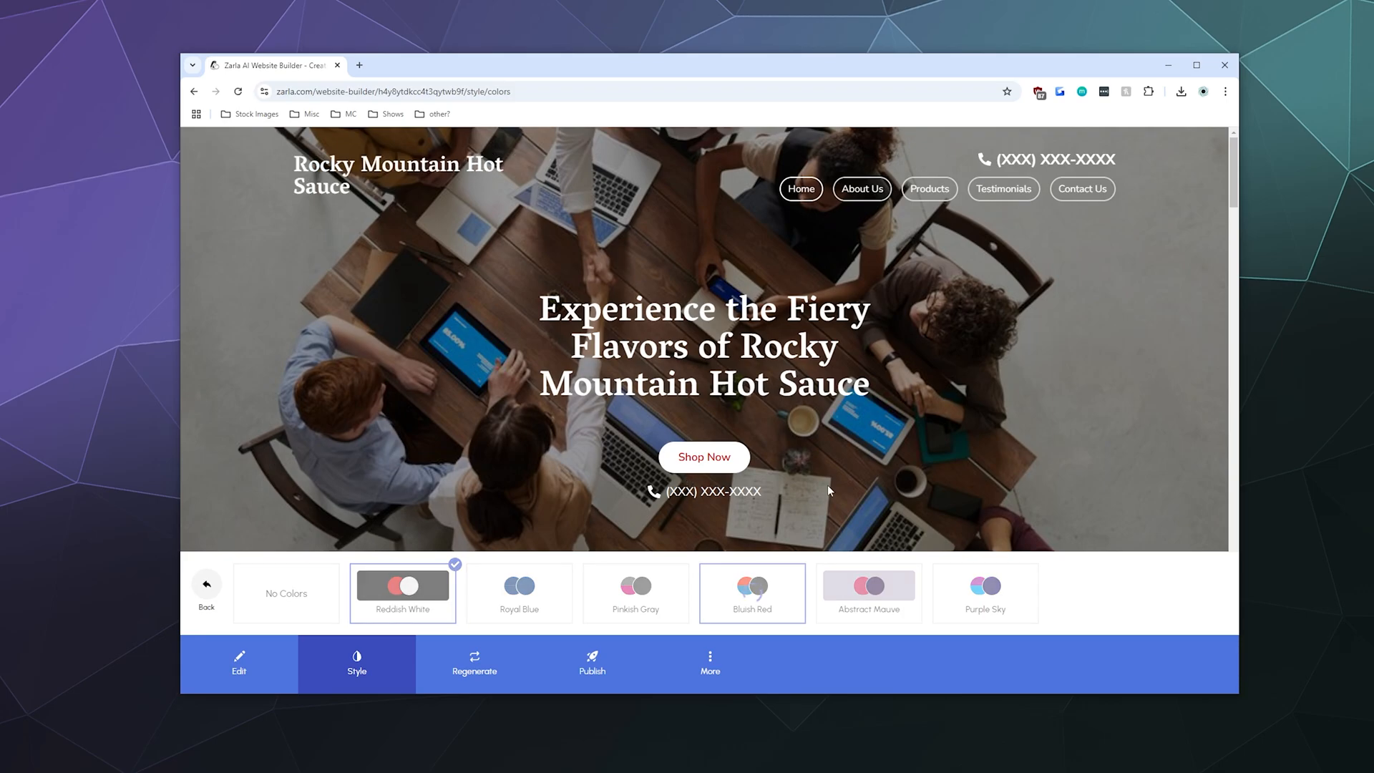
scroll(827, 484, "down", 10)
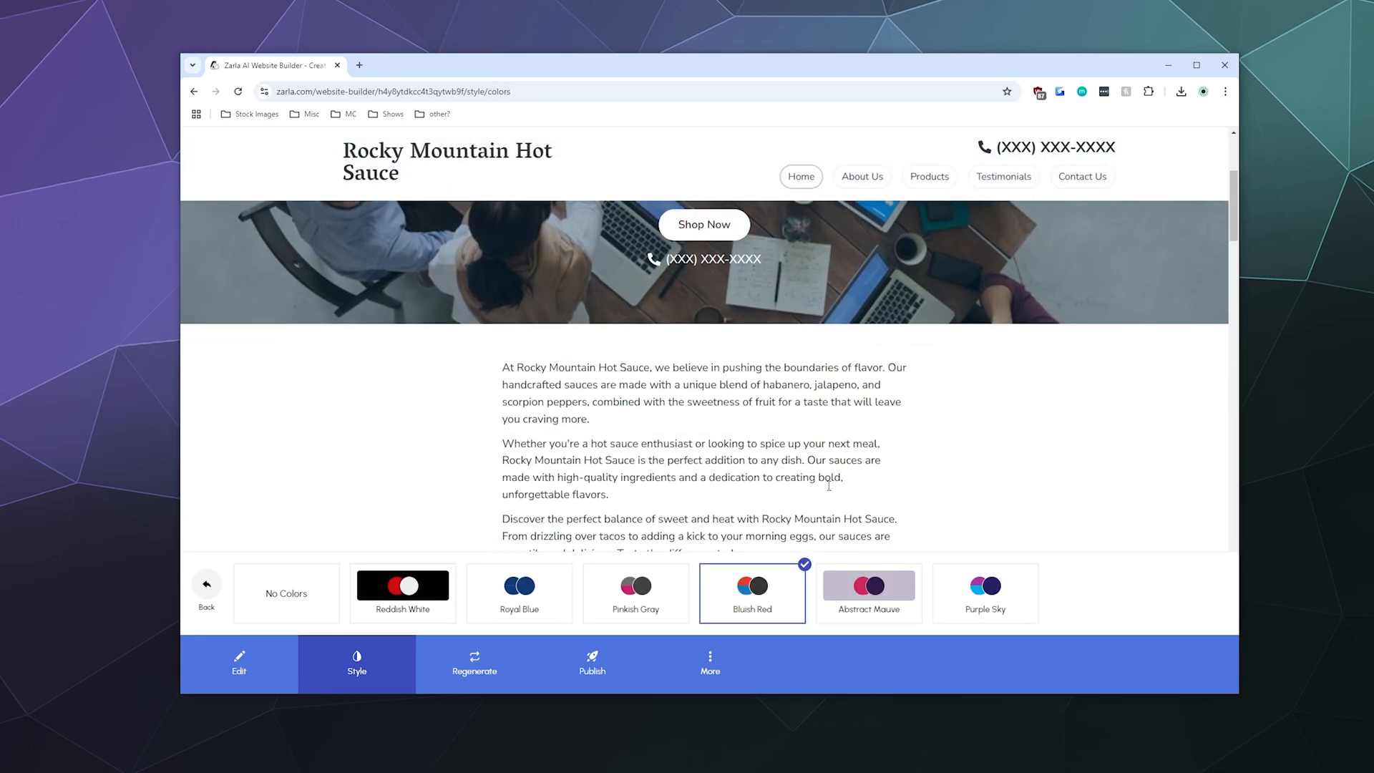
scroll(828, 484, "up", 10)
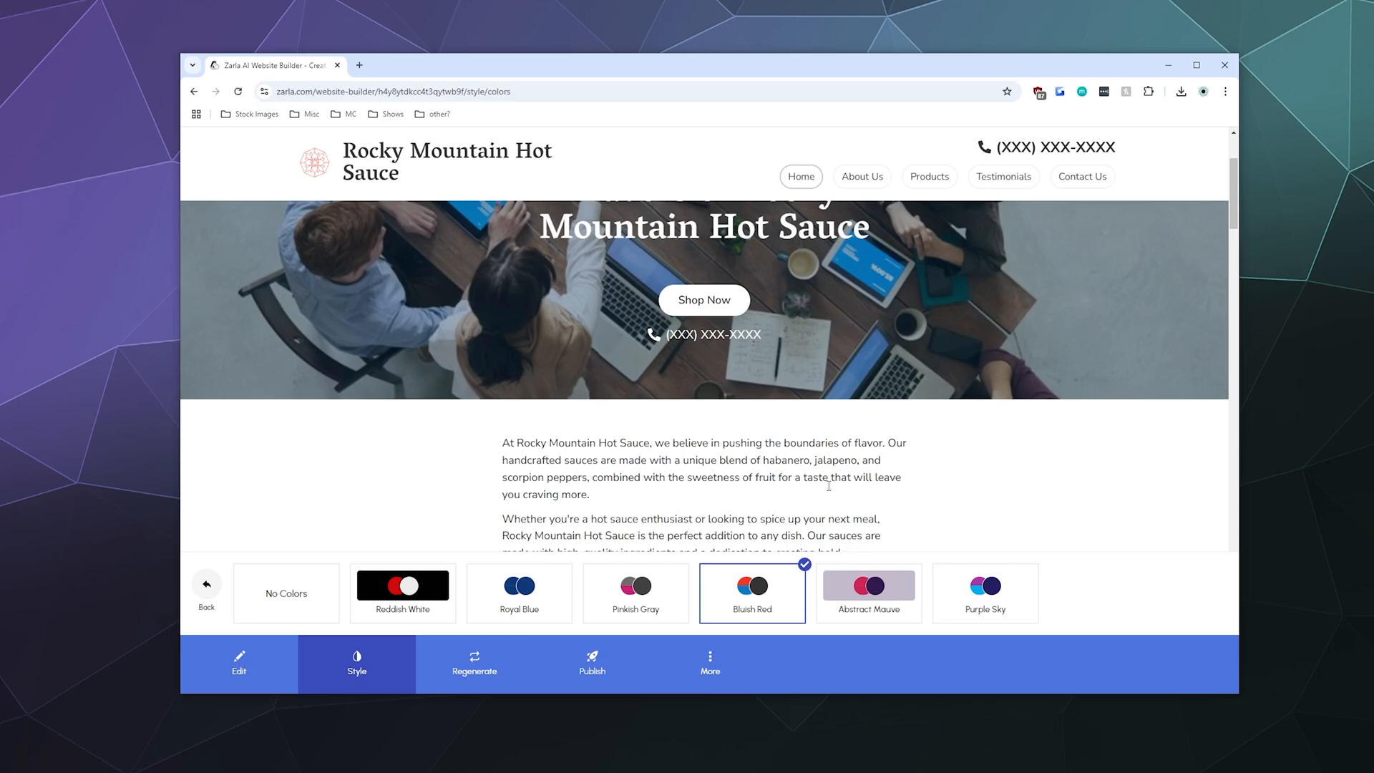
left_click(869, 591)
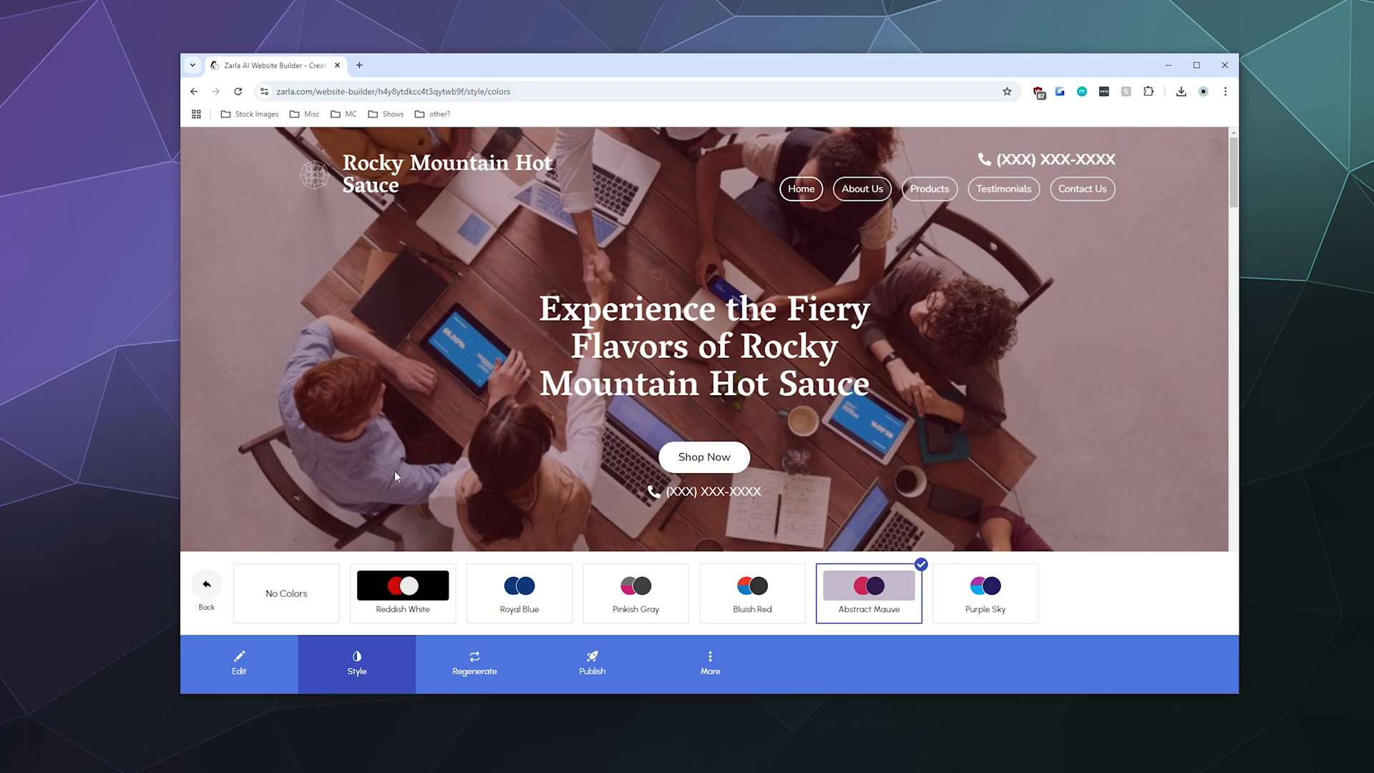
left_click(207, 594)
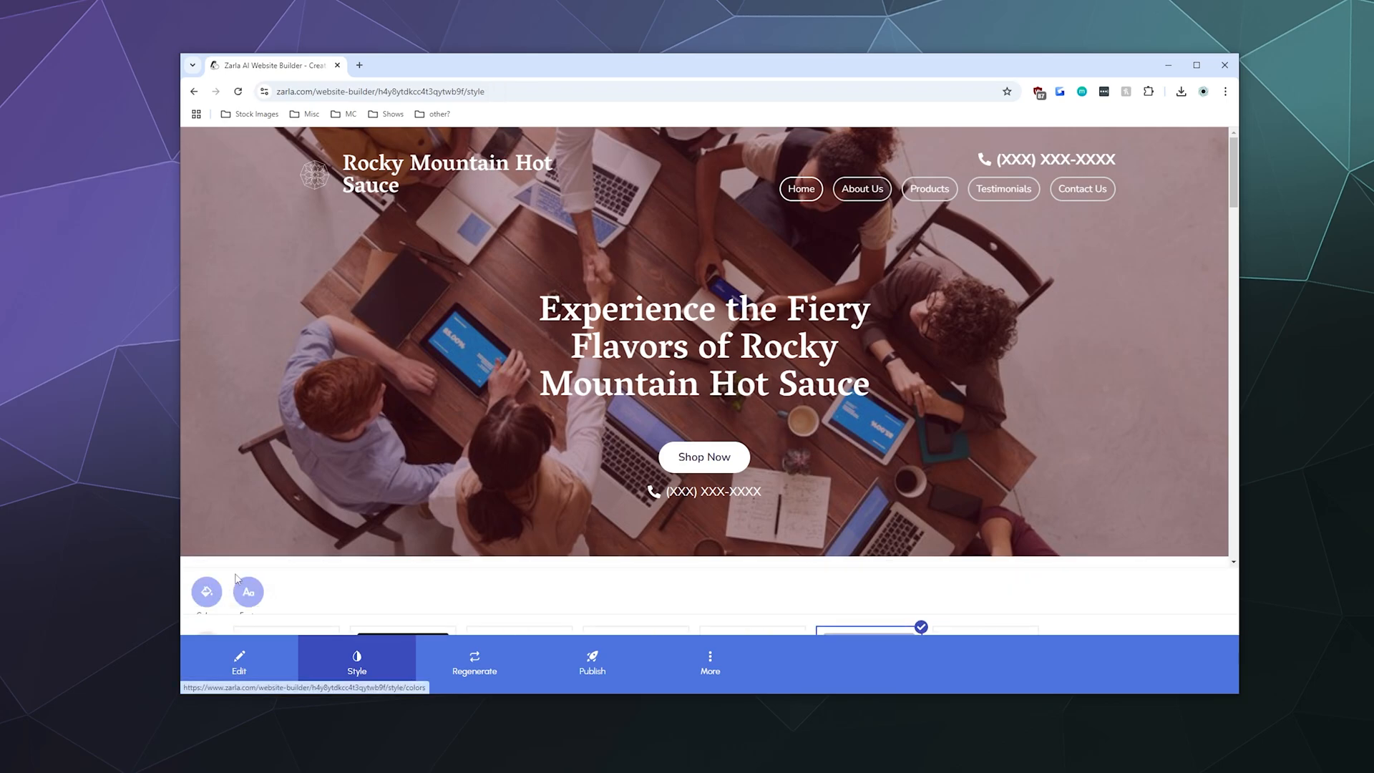
Regenerate the site's logo repeatedly until the header shows a solid, crossed X-shaped emblem beside the business name
left_click(280, 660)
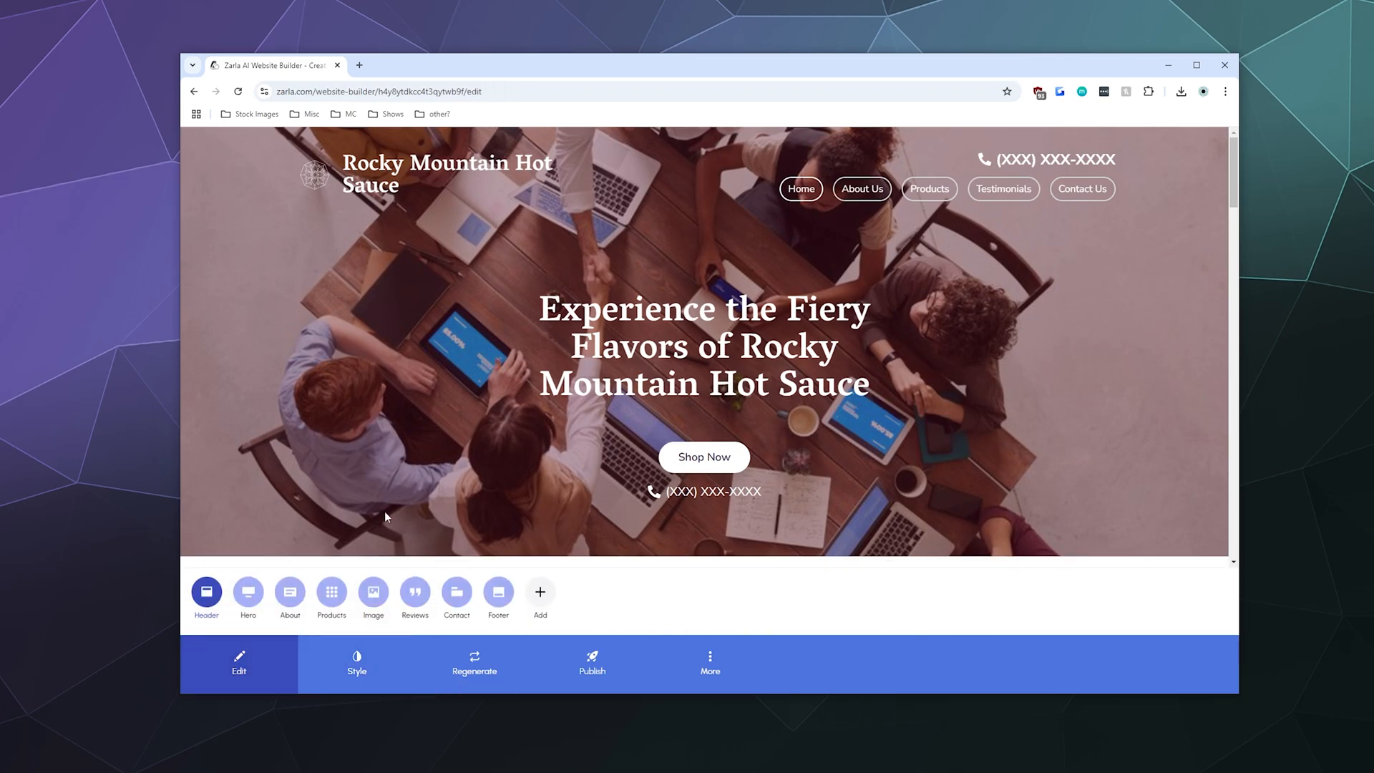
left_click(365, 670)
left_click(455, 672)
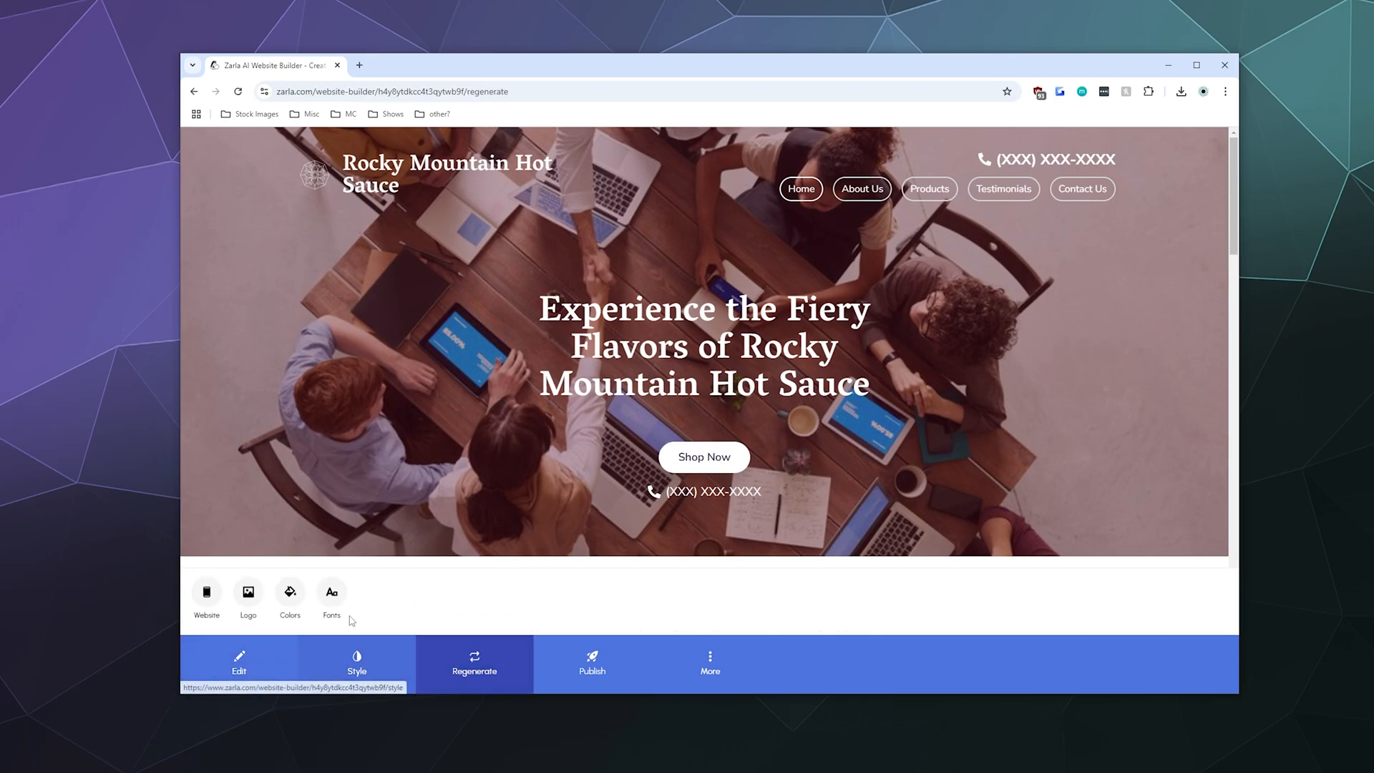
left_click(249, 597)
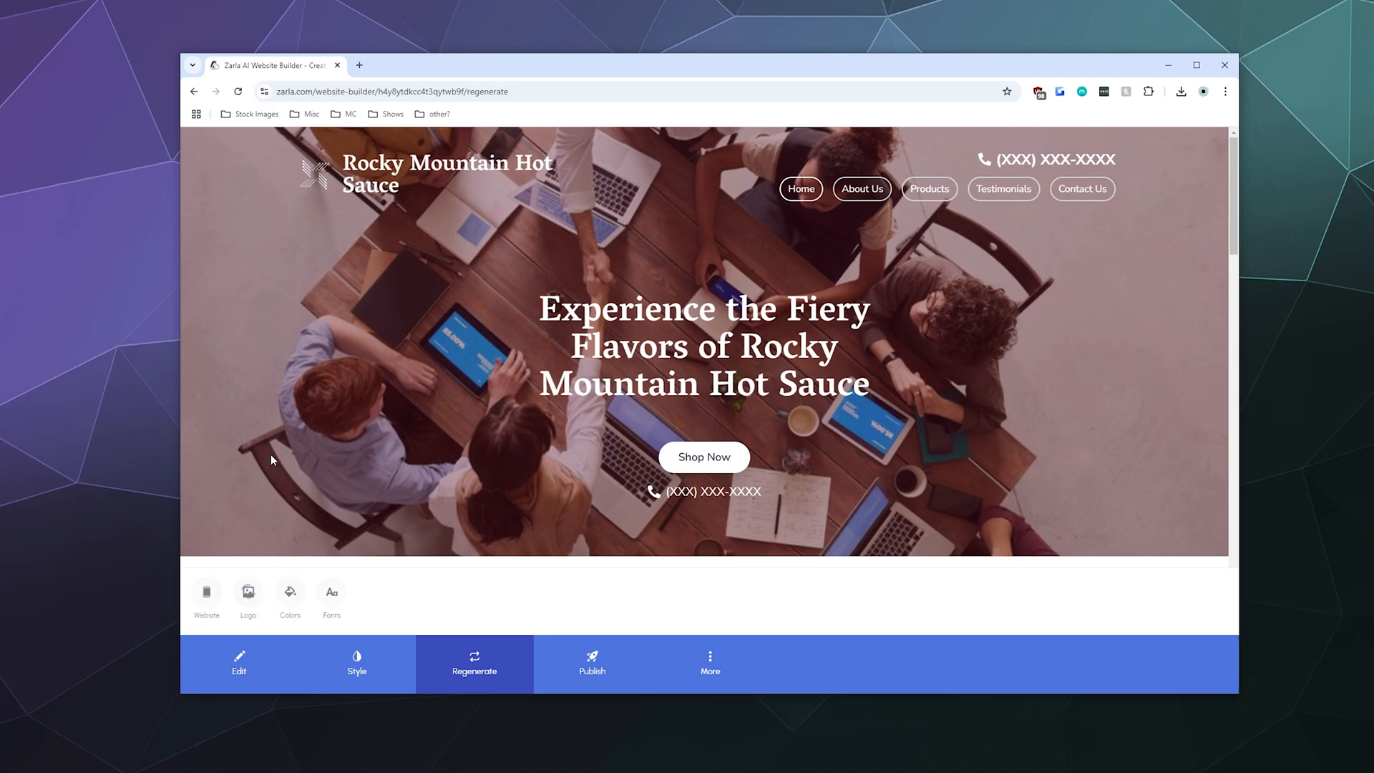
left_click(249, 591)
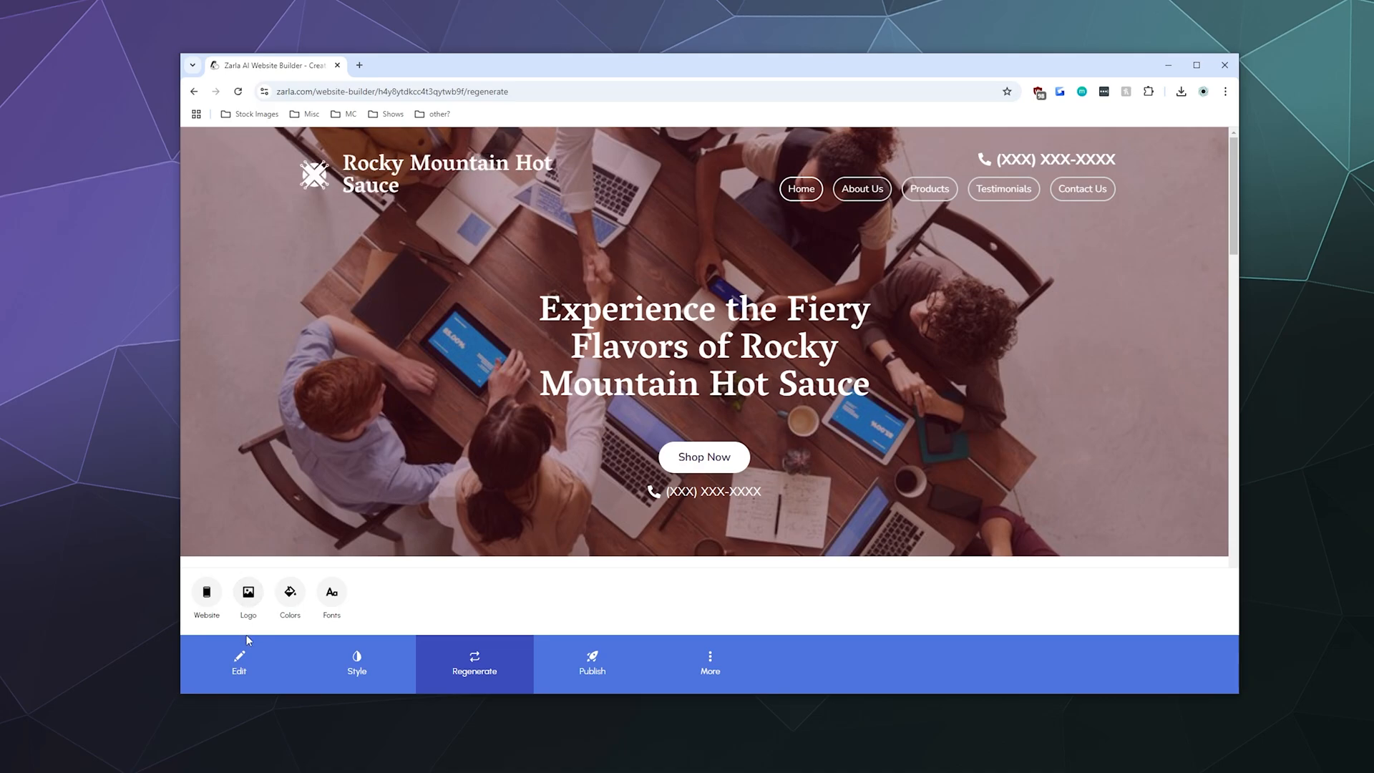
left_click(251, 603)
left_click(251, 603)
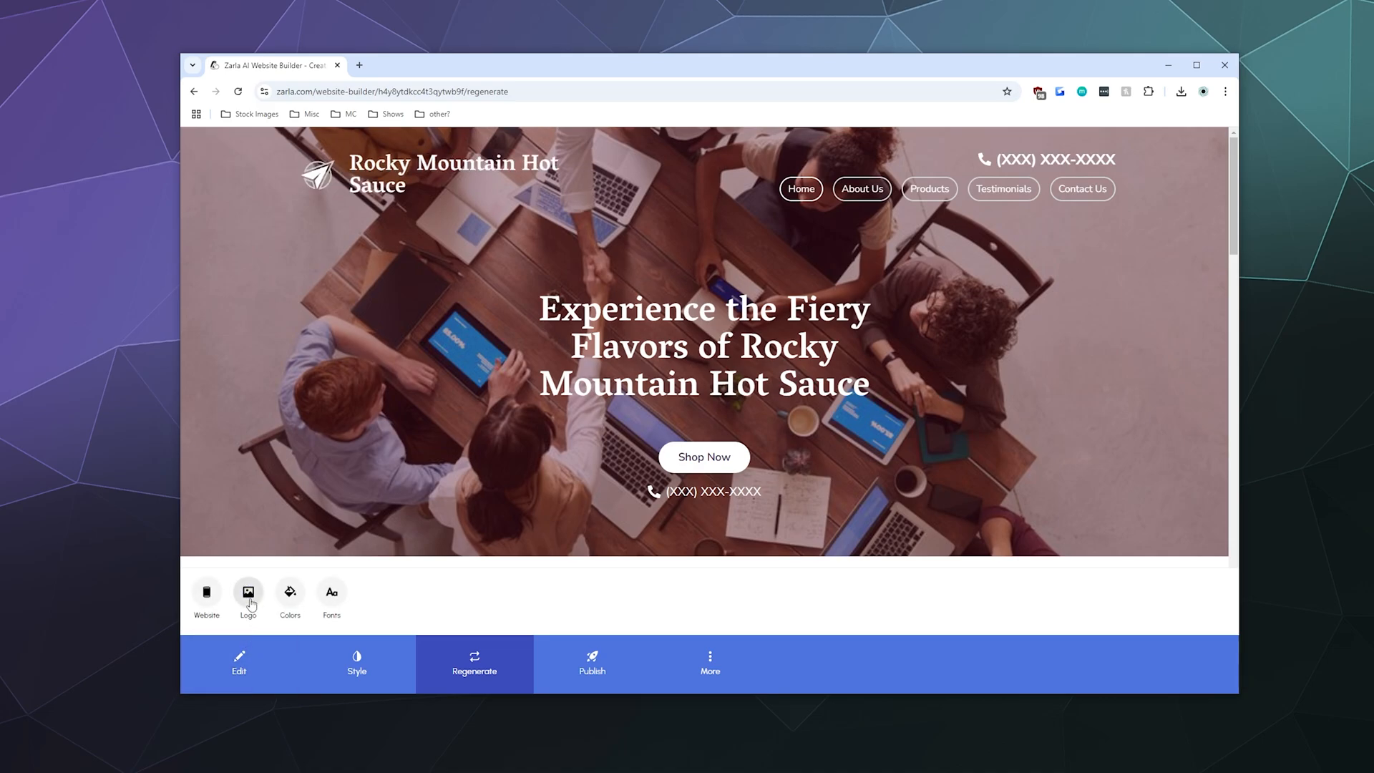
left_click(251, 603)
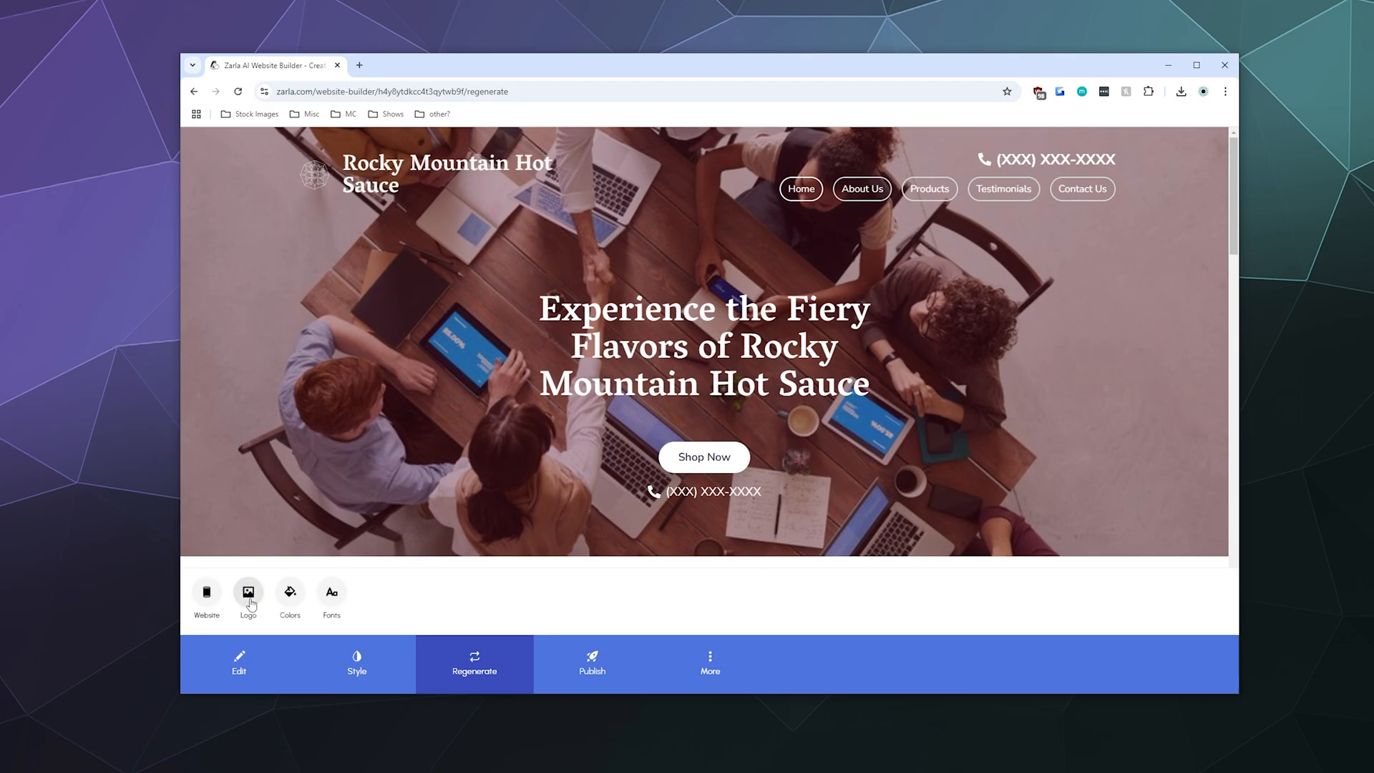
left_click(251, 605)
left_click(251, 604)
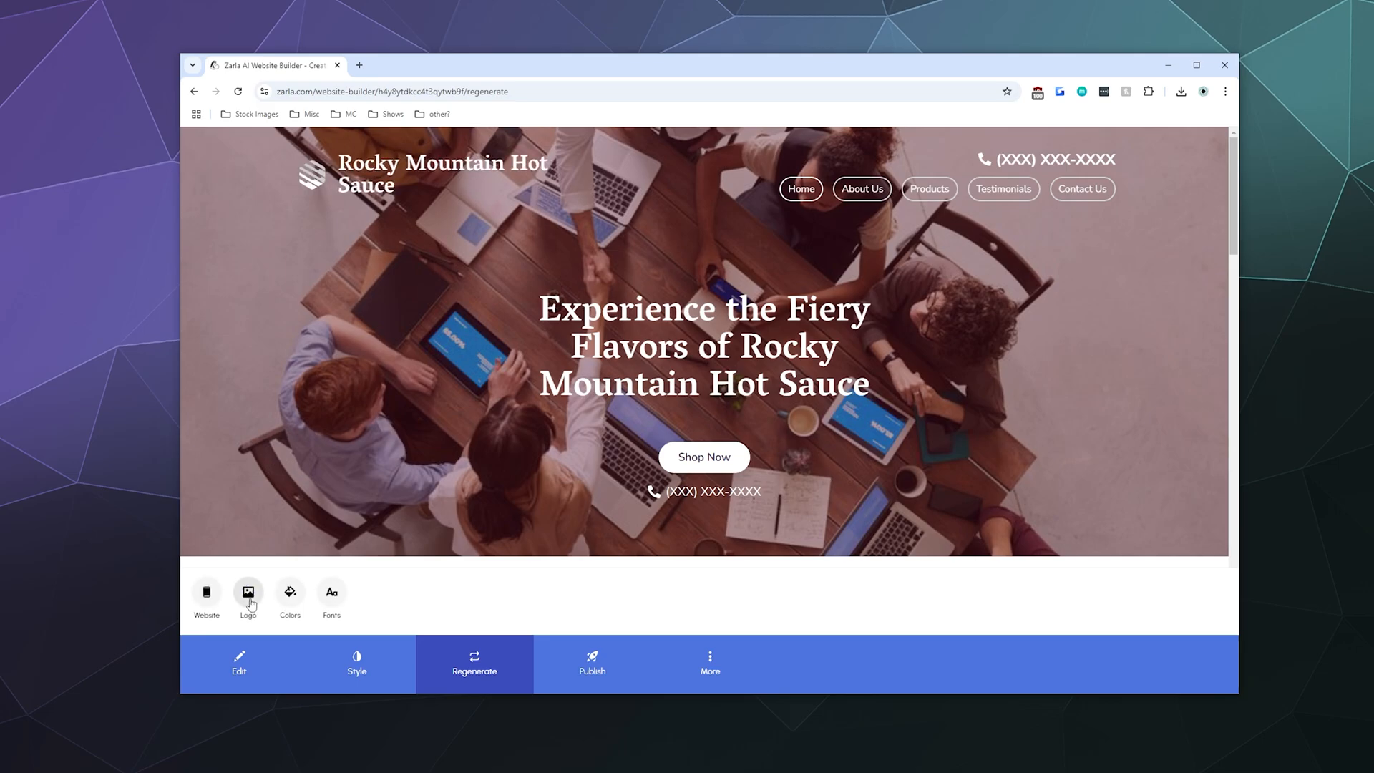
left_click(252, 605)
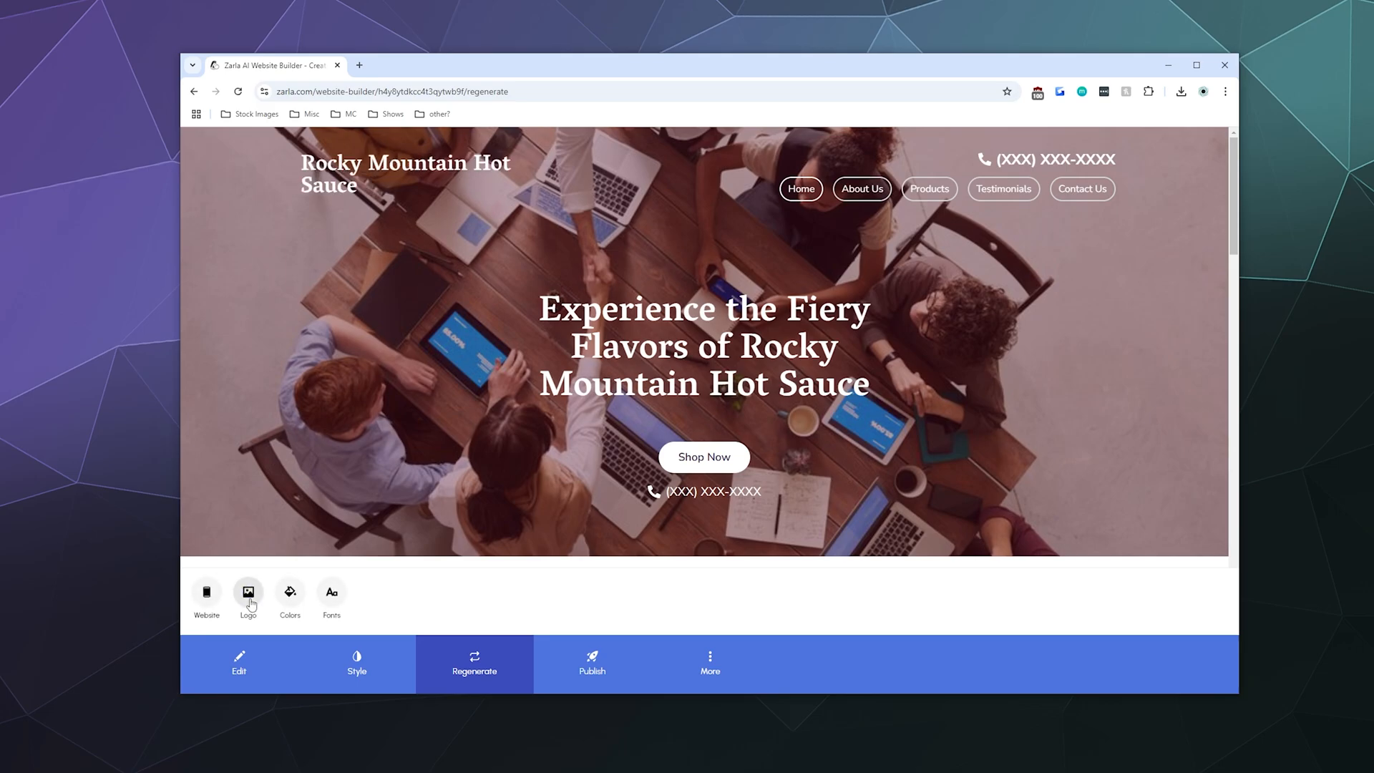
left_click(251, 605)
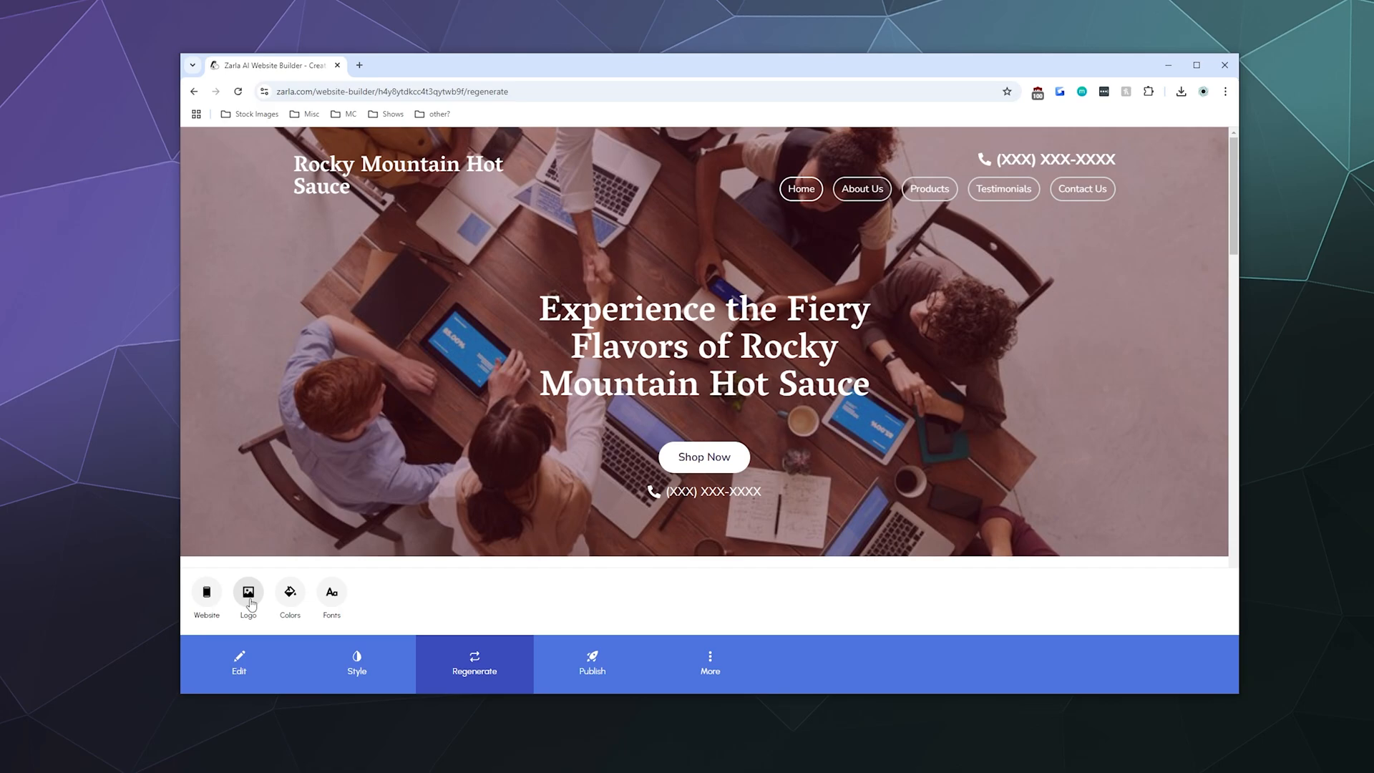
left_click(251, 605)
left_click(251, 605)
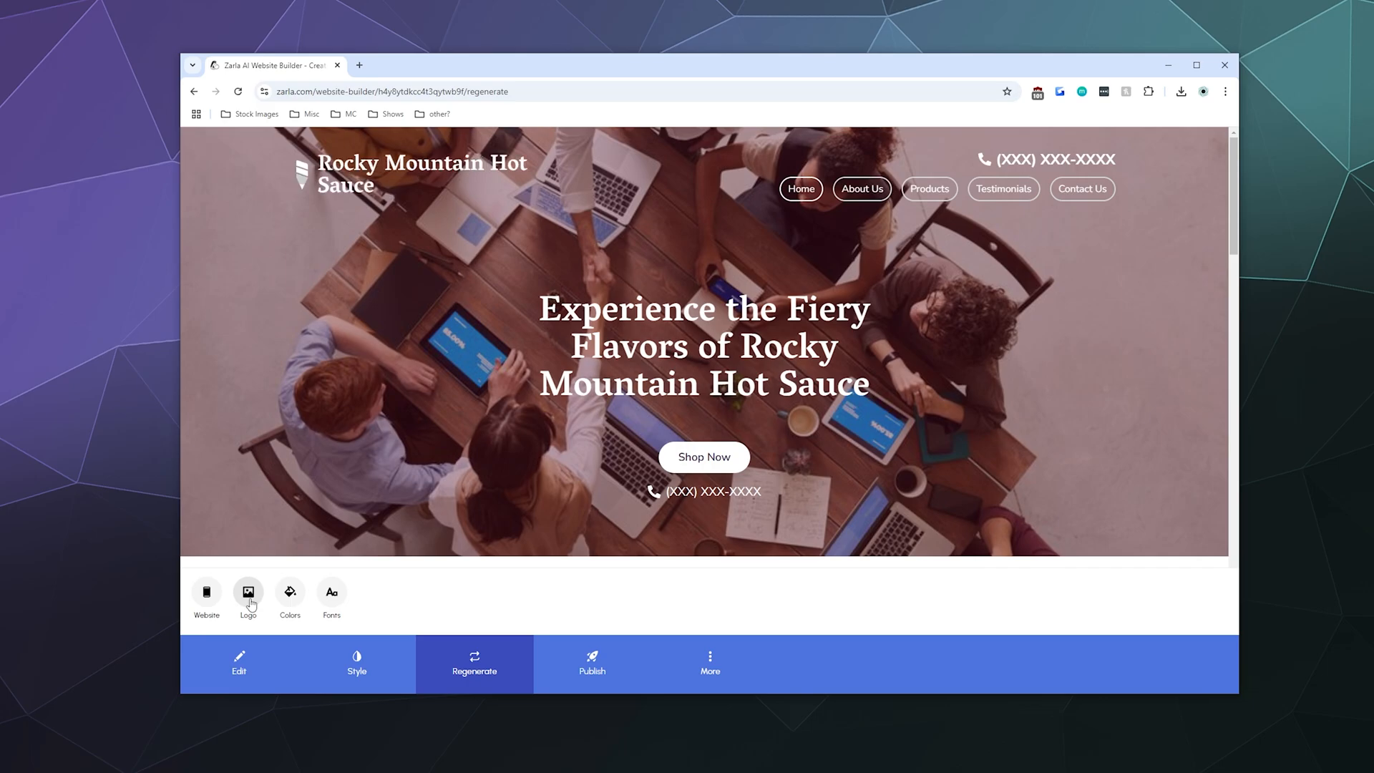
left_click(251, 605)
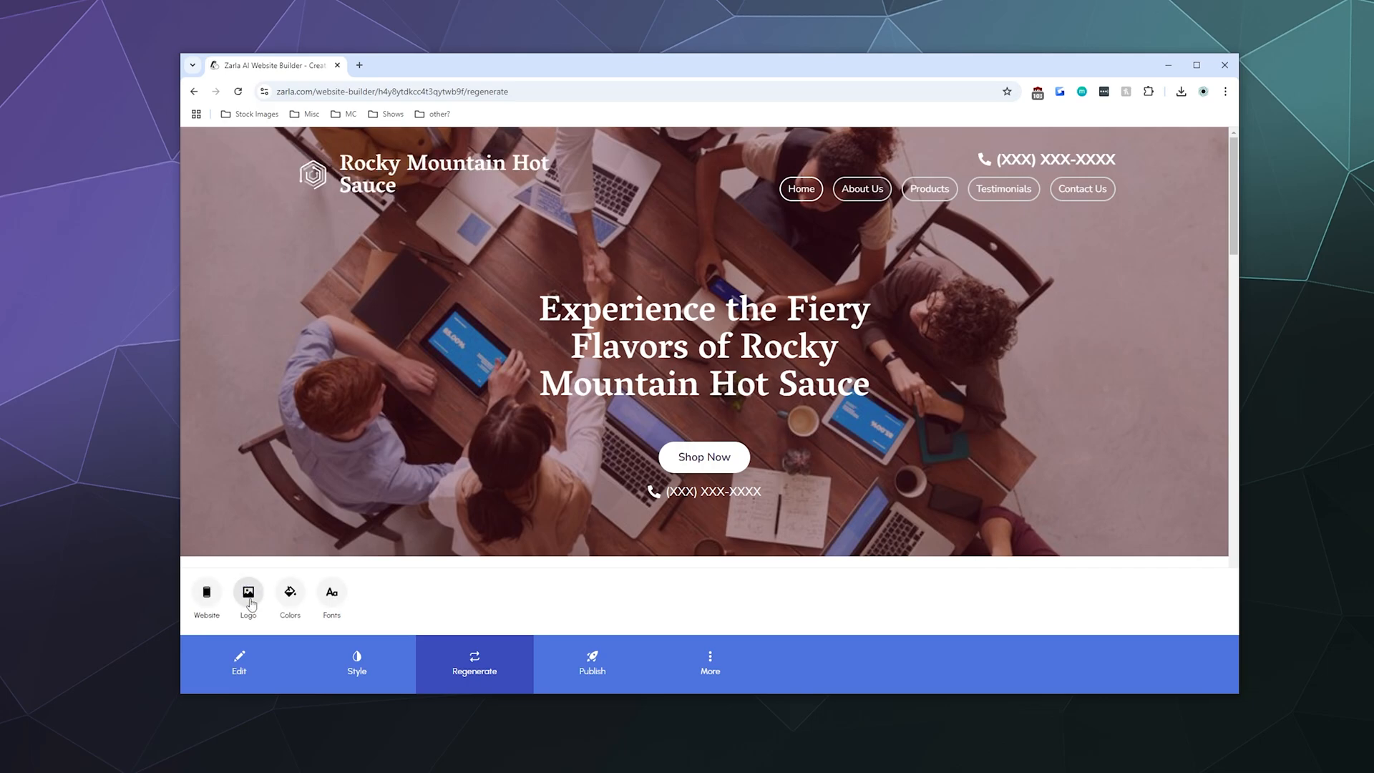
left_click(251, 605)
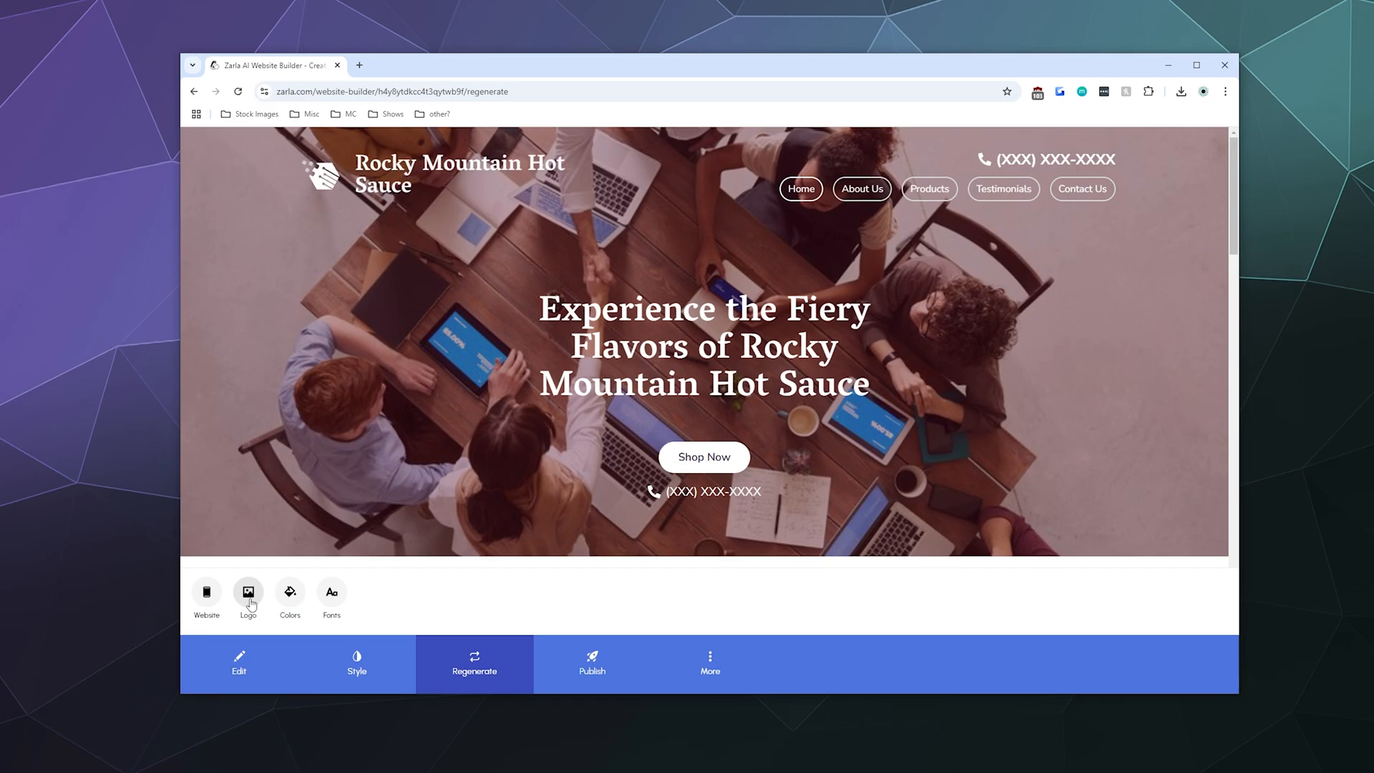
left_click(251, 604)
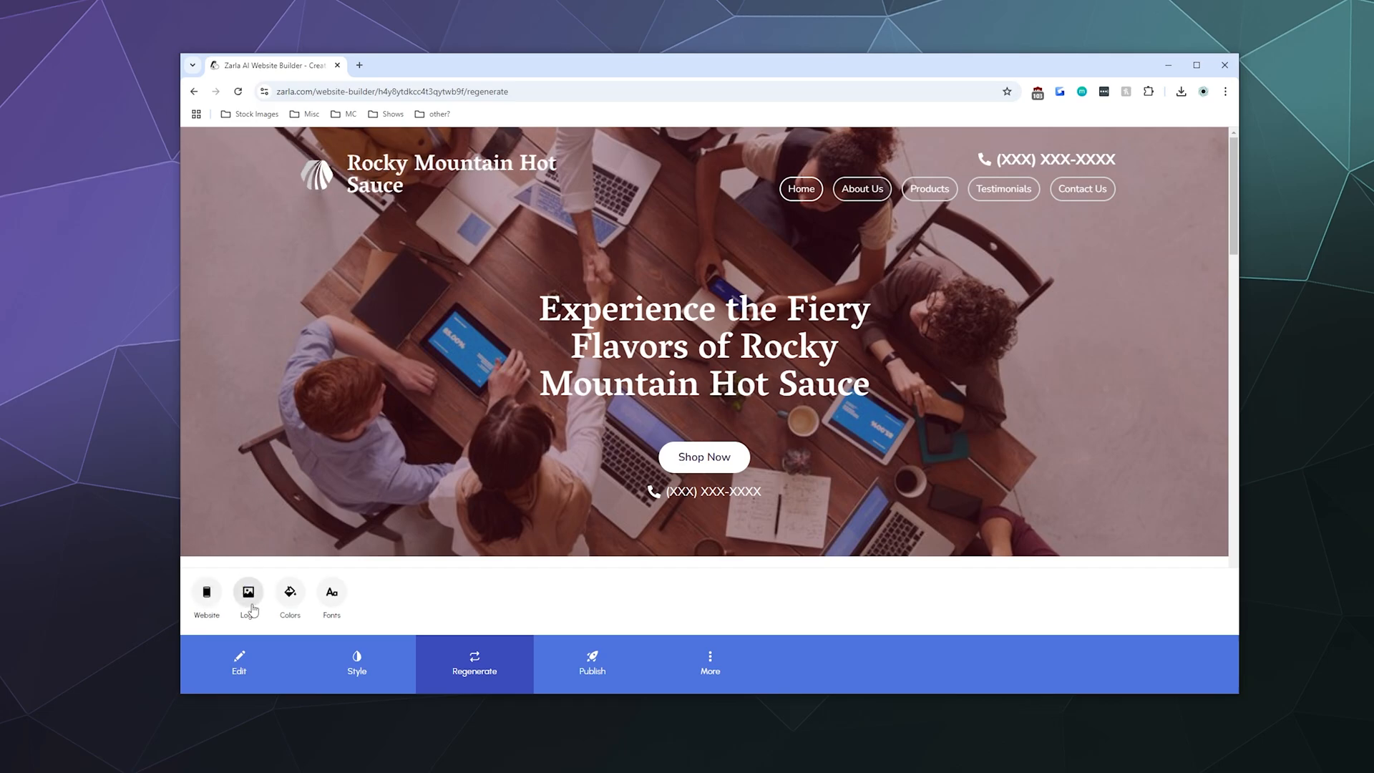
left_click(251, 605)
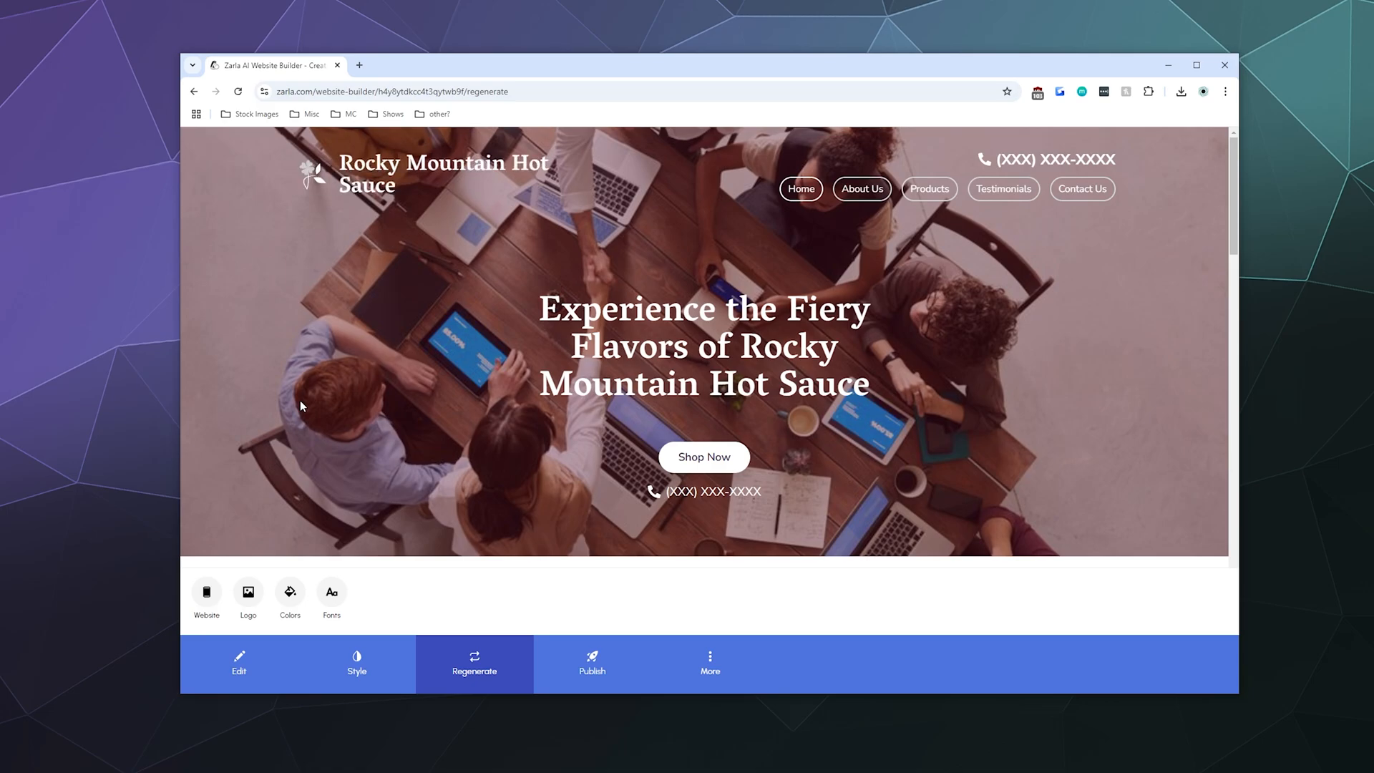
left_click(249, 598)
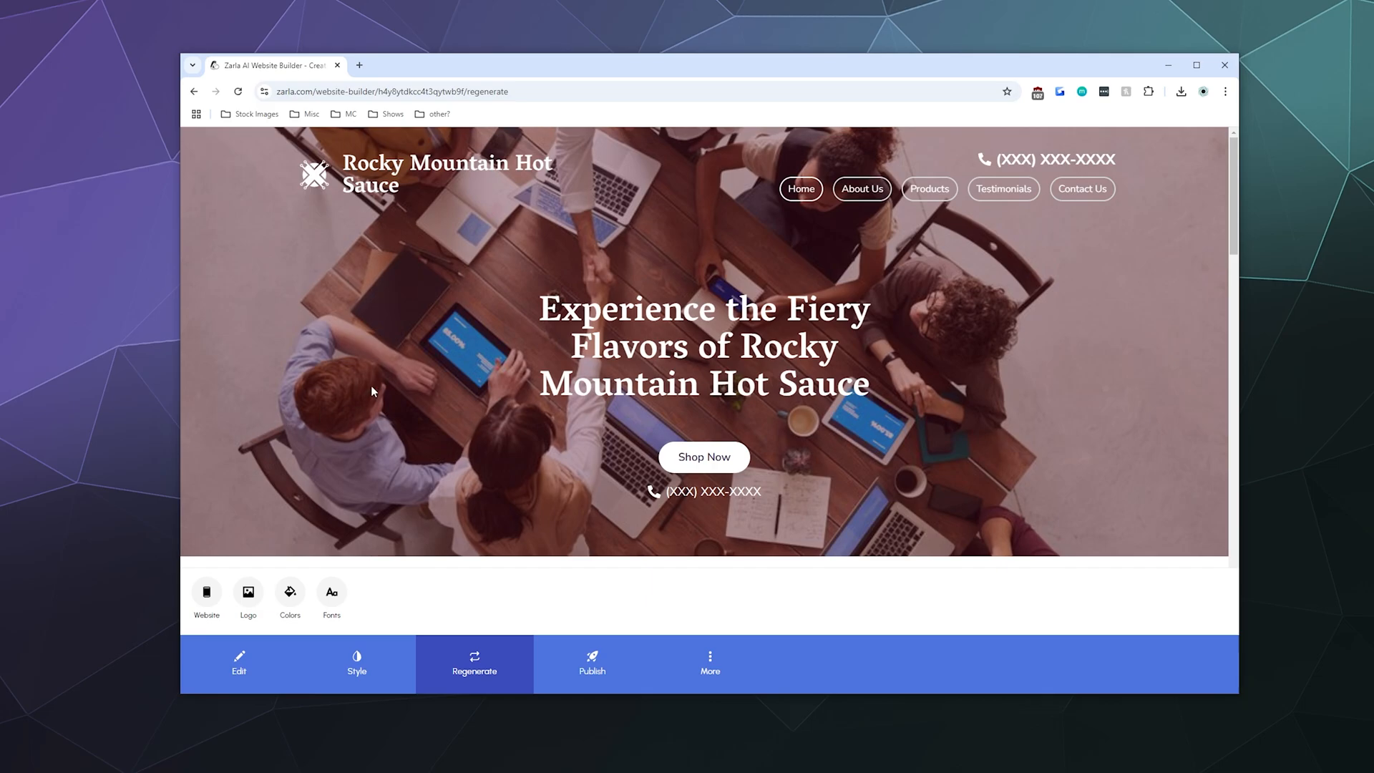
Open the header's Business Name setting, try adjusting the name's ending, and save it
left_click(239, 666)
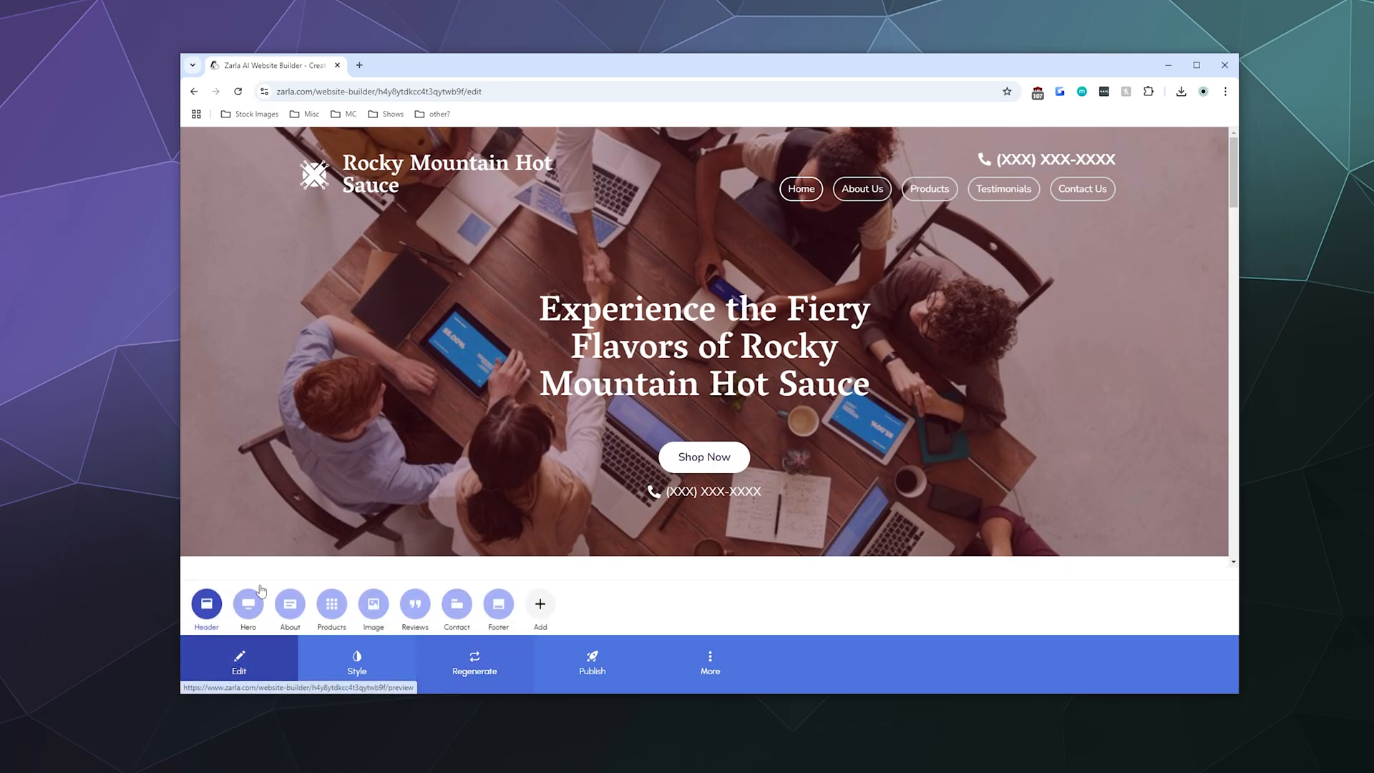
left_click(214, 606)
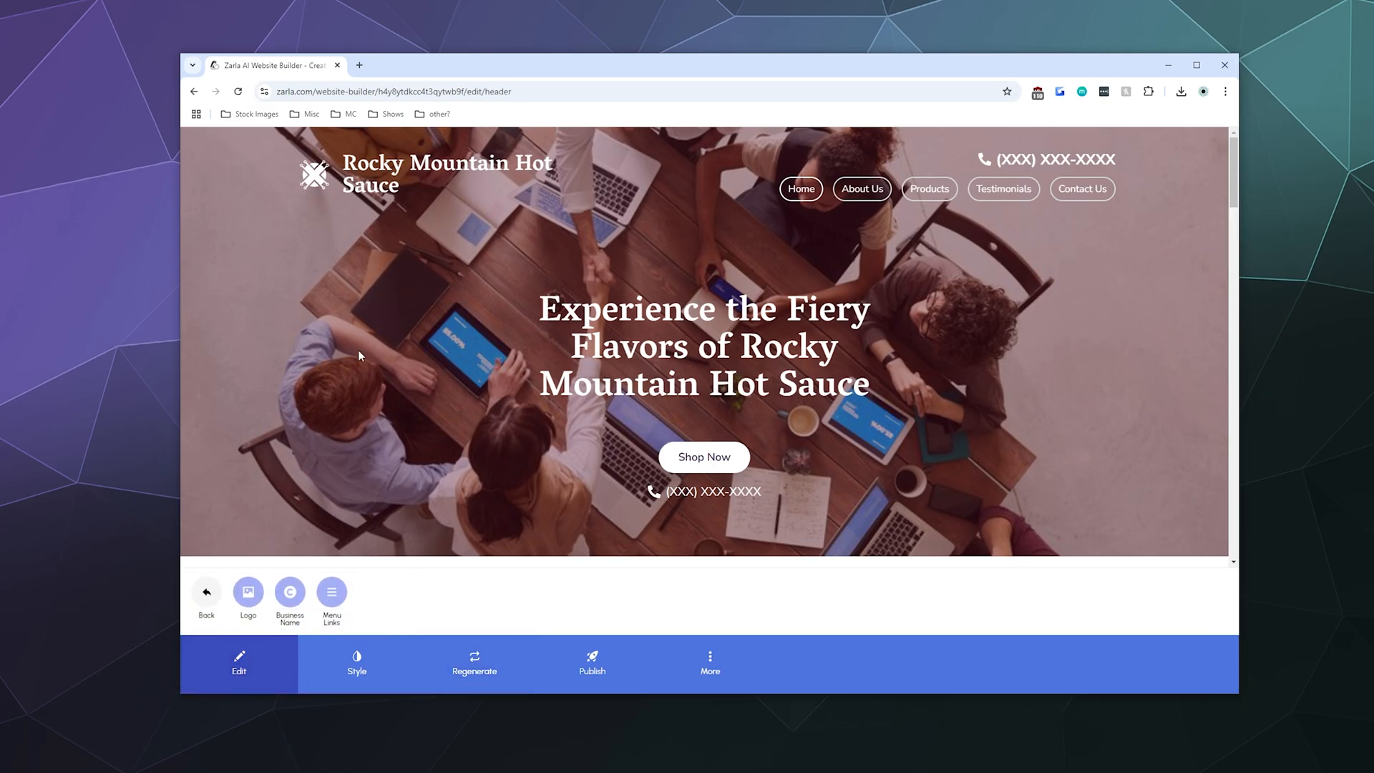
left_click(294, 599)
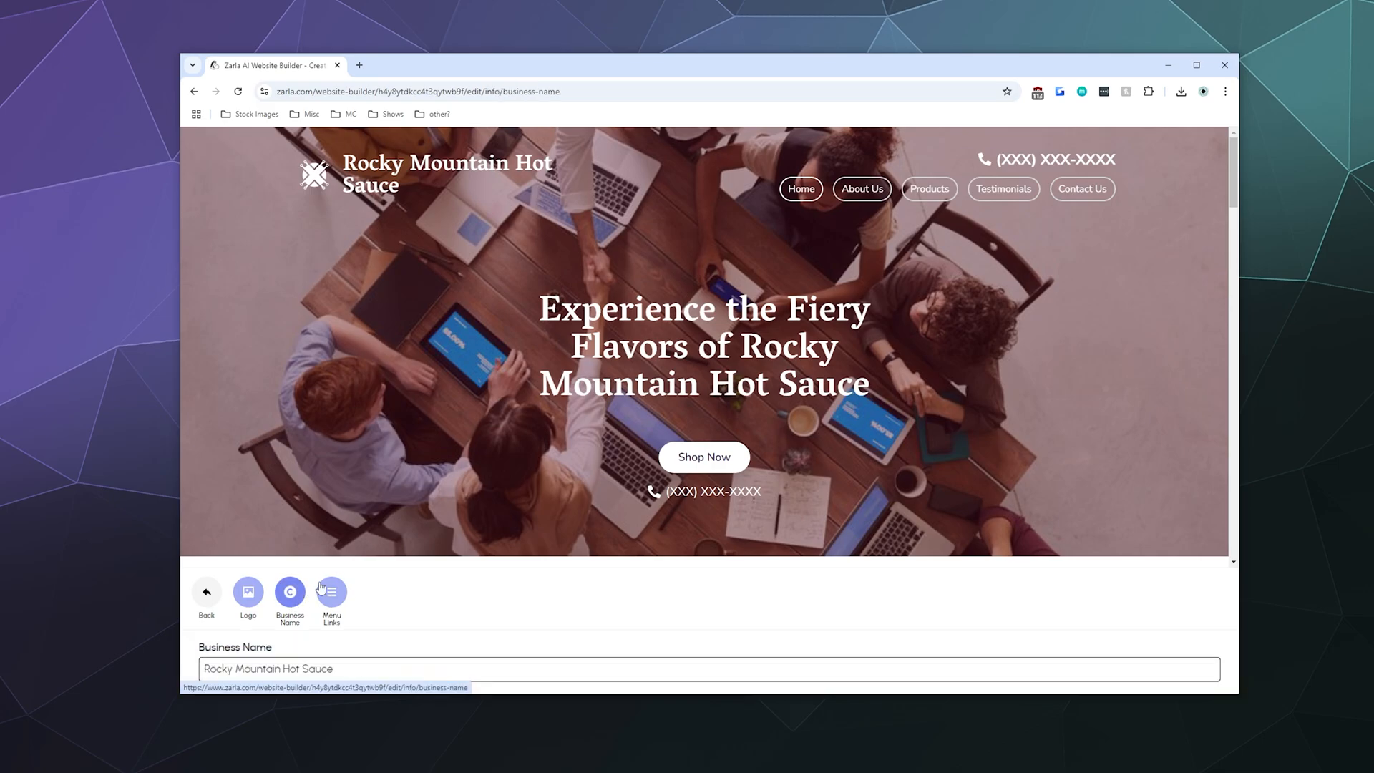
left_click(285, 627)
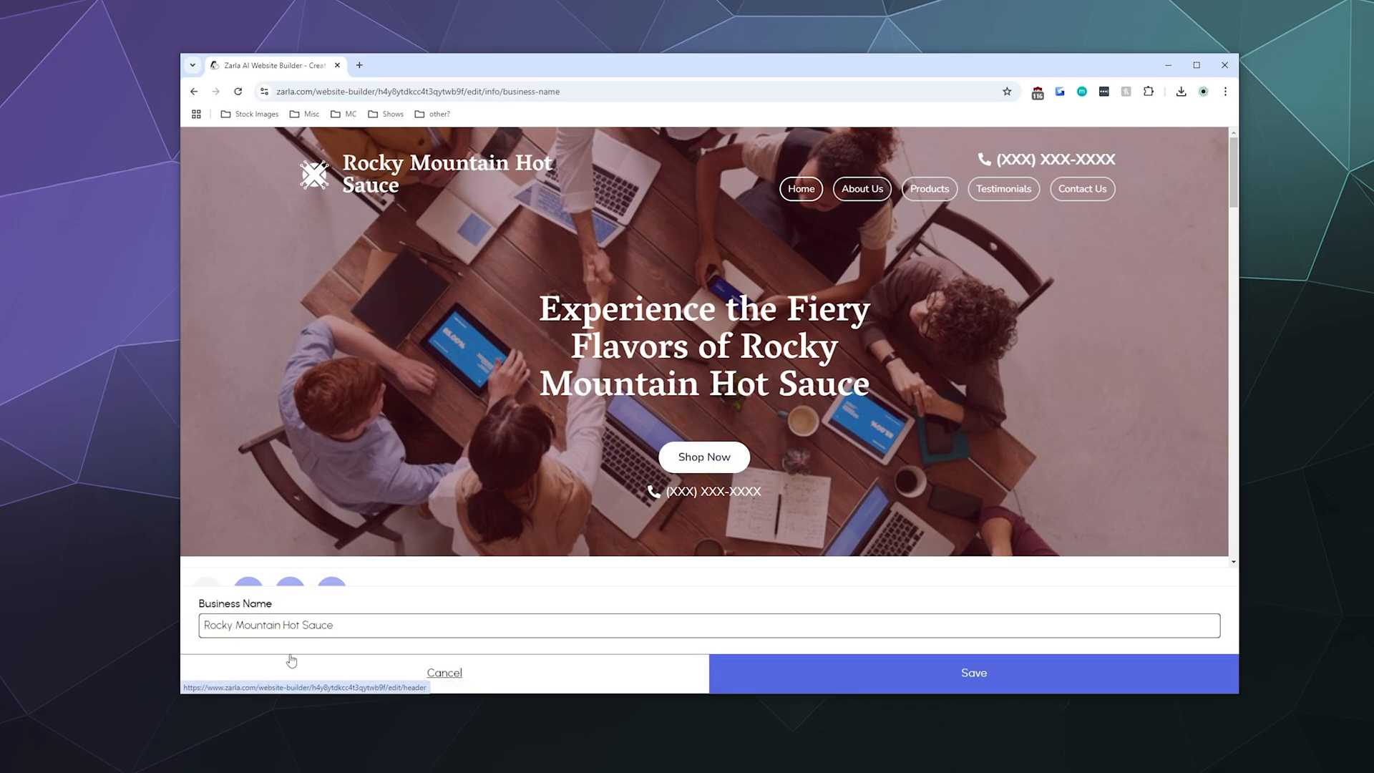
key("BackSpace")
left_click(834, 674)
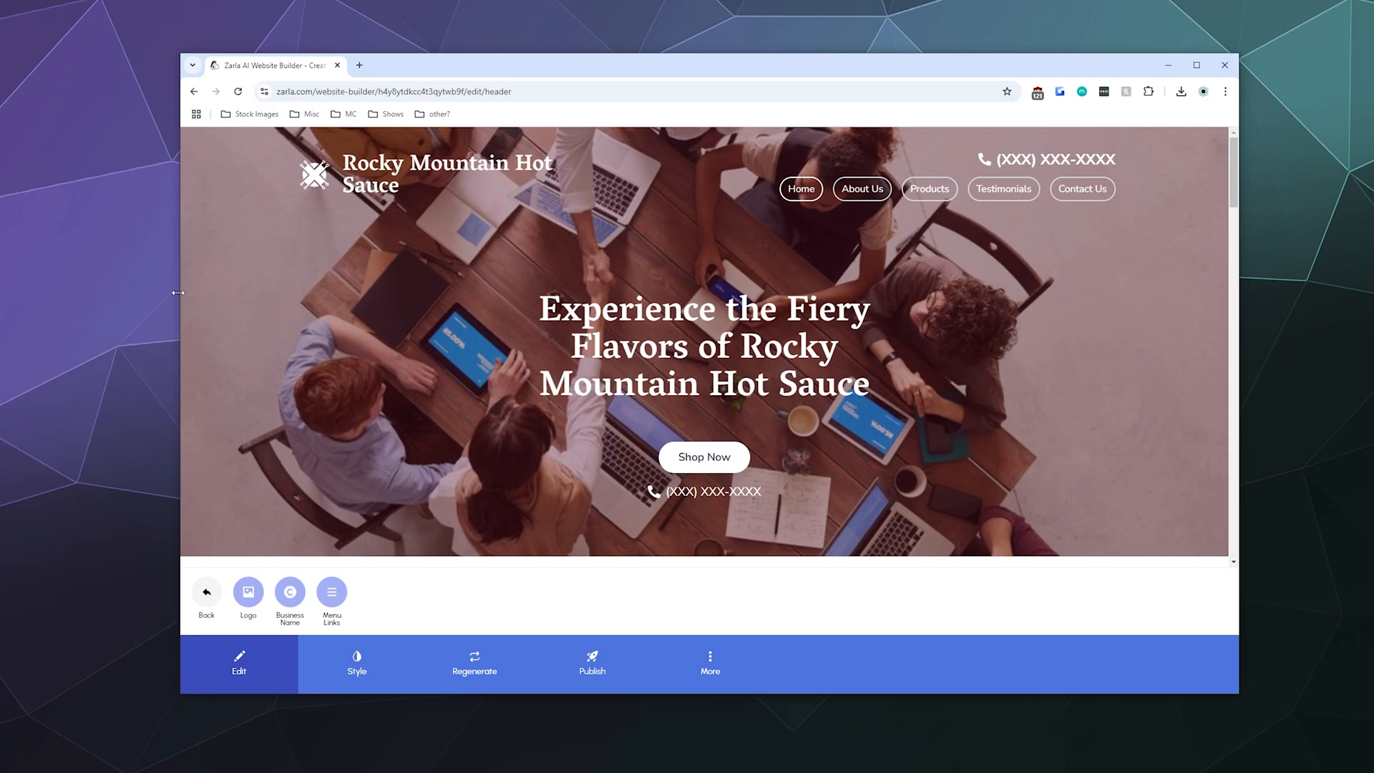
Widen the browser window, then edit the header's business name again and save it as Rocky Mountain Hot Sauce
left_click_drag(180, 293, 124, 300)
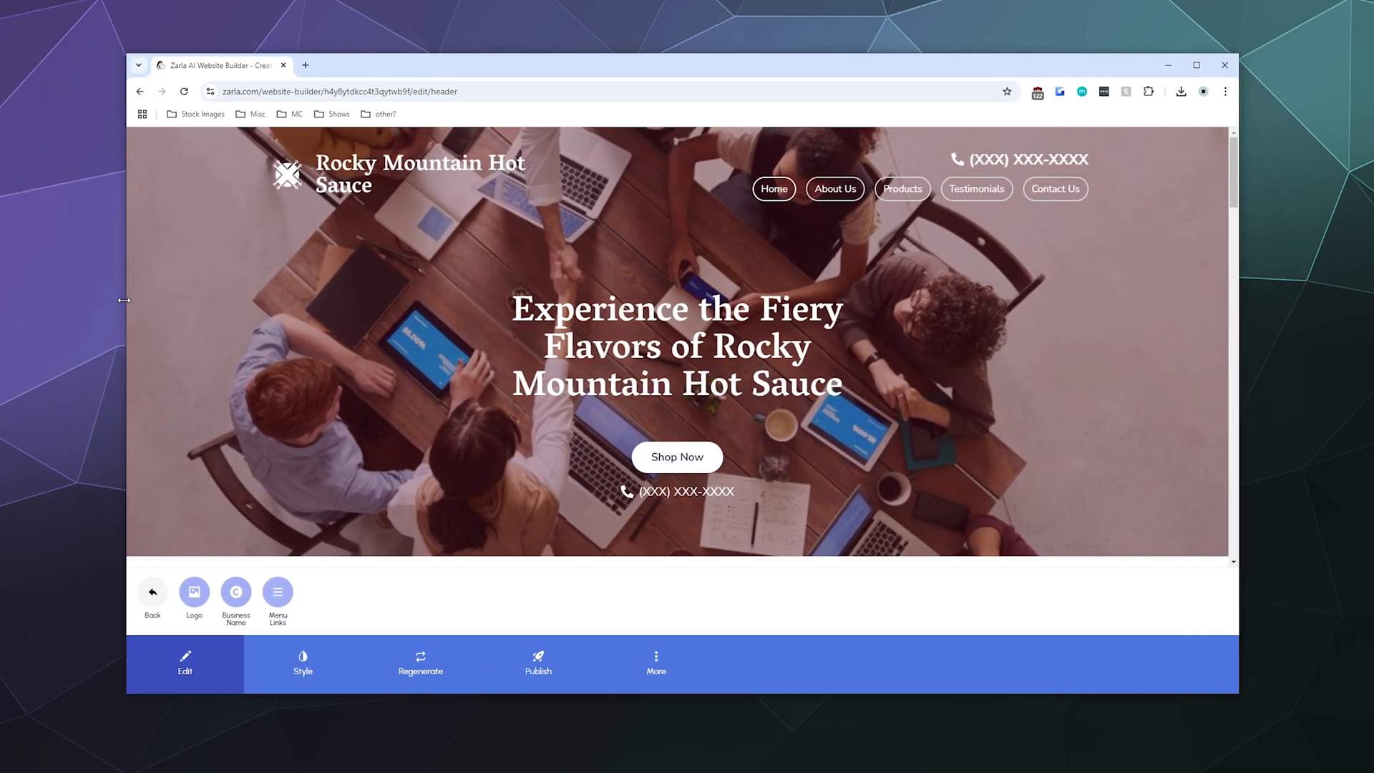
left_click(236, 593)
mouse_move(245, 625)
left_mouse_down()
mouse_move(219, 625)
mouse_move(239, 624)
left_mouse_up()
key("BackSpace")
key("BackSpace")
key("BackSpace")
key("BackSpace")
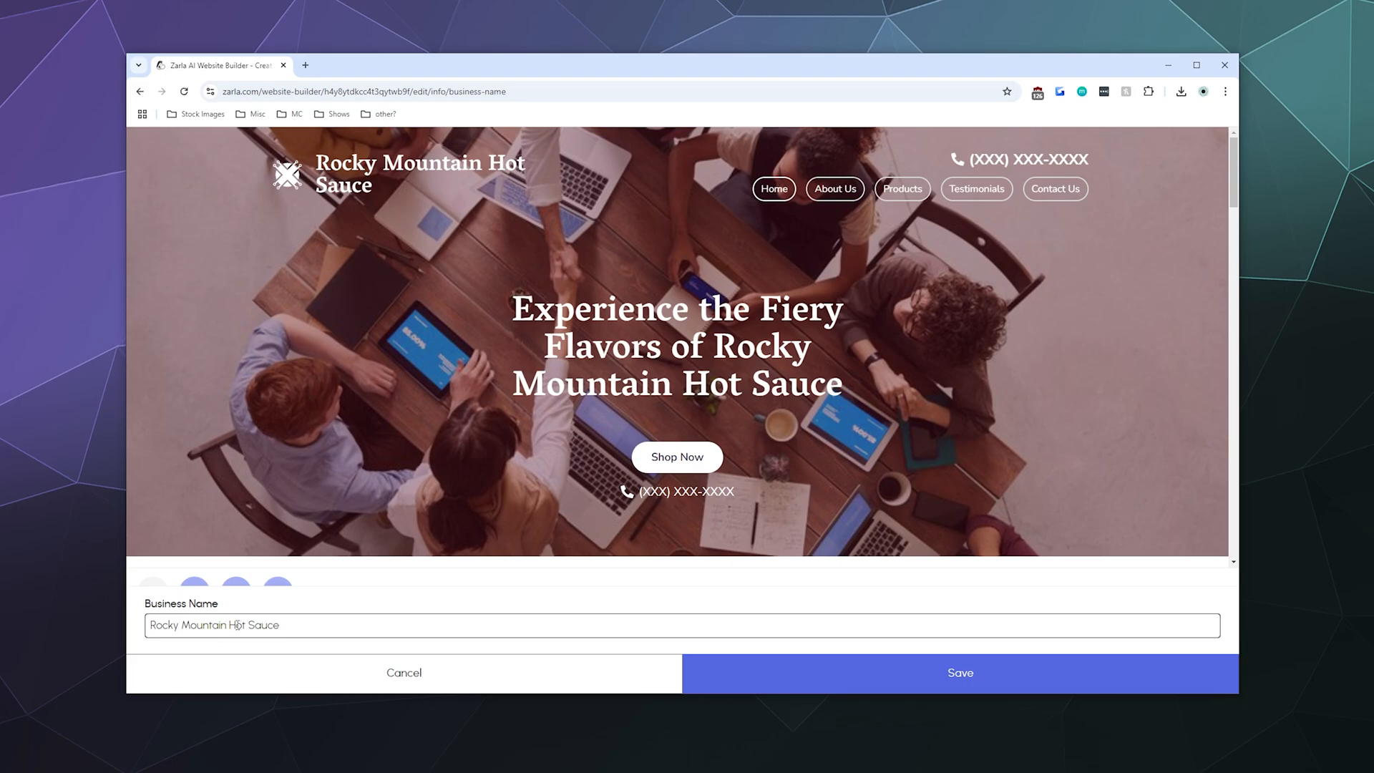
left_click(714, 678)
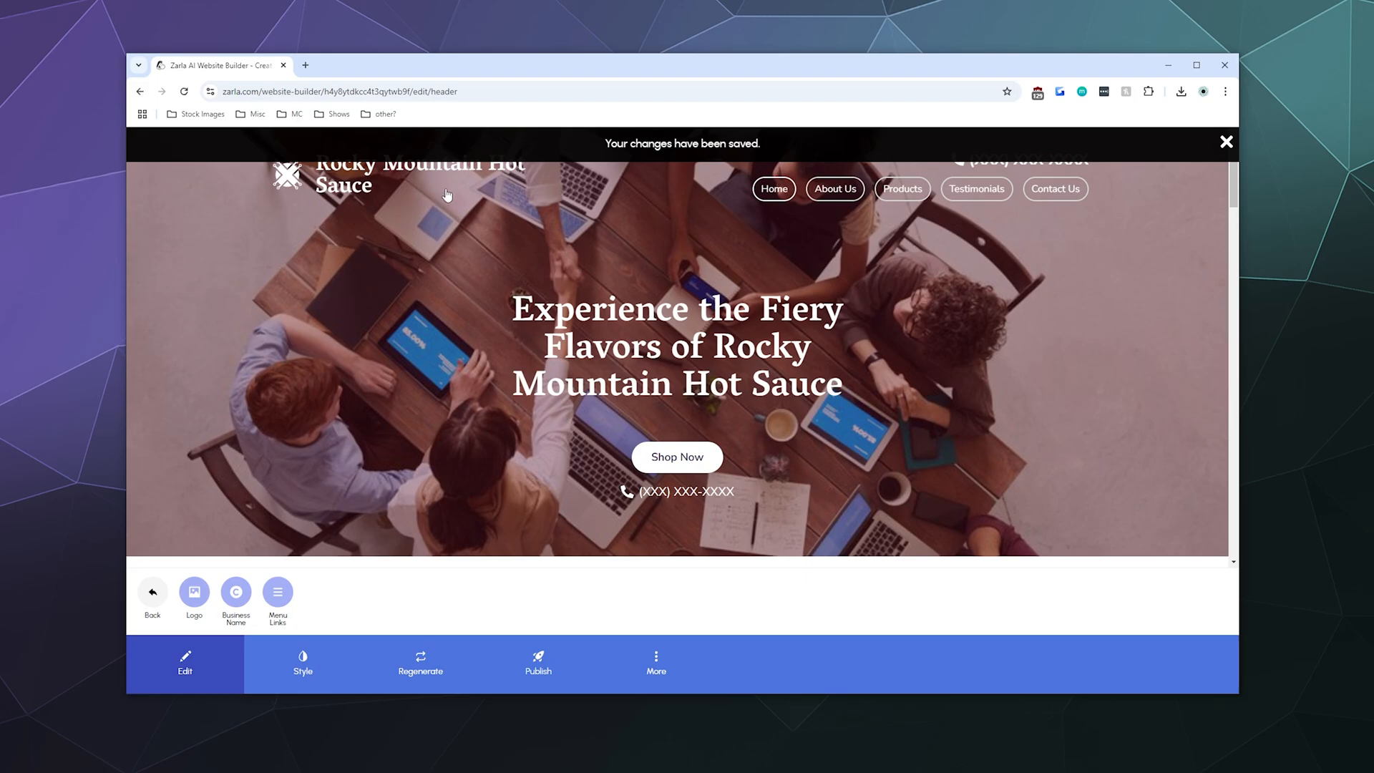
In the header's menu links, rename About Us to Our Story and Products to Sauces
left_click(278, 592)
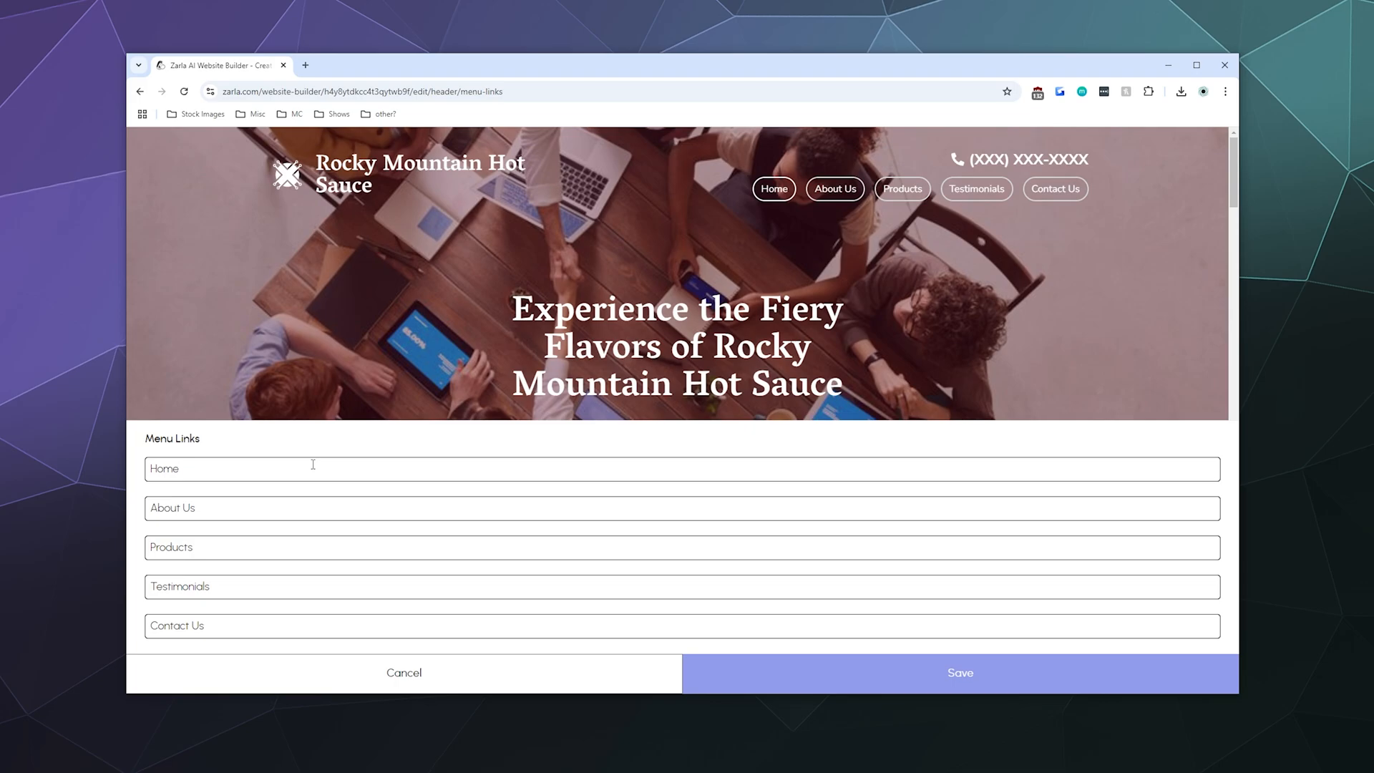
triple_click(308, 499)
type("Our Story")
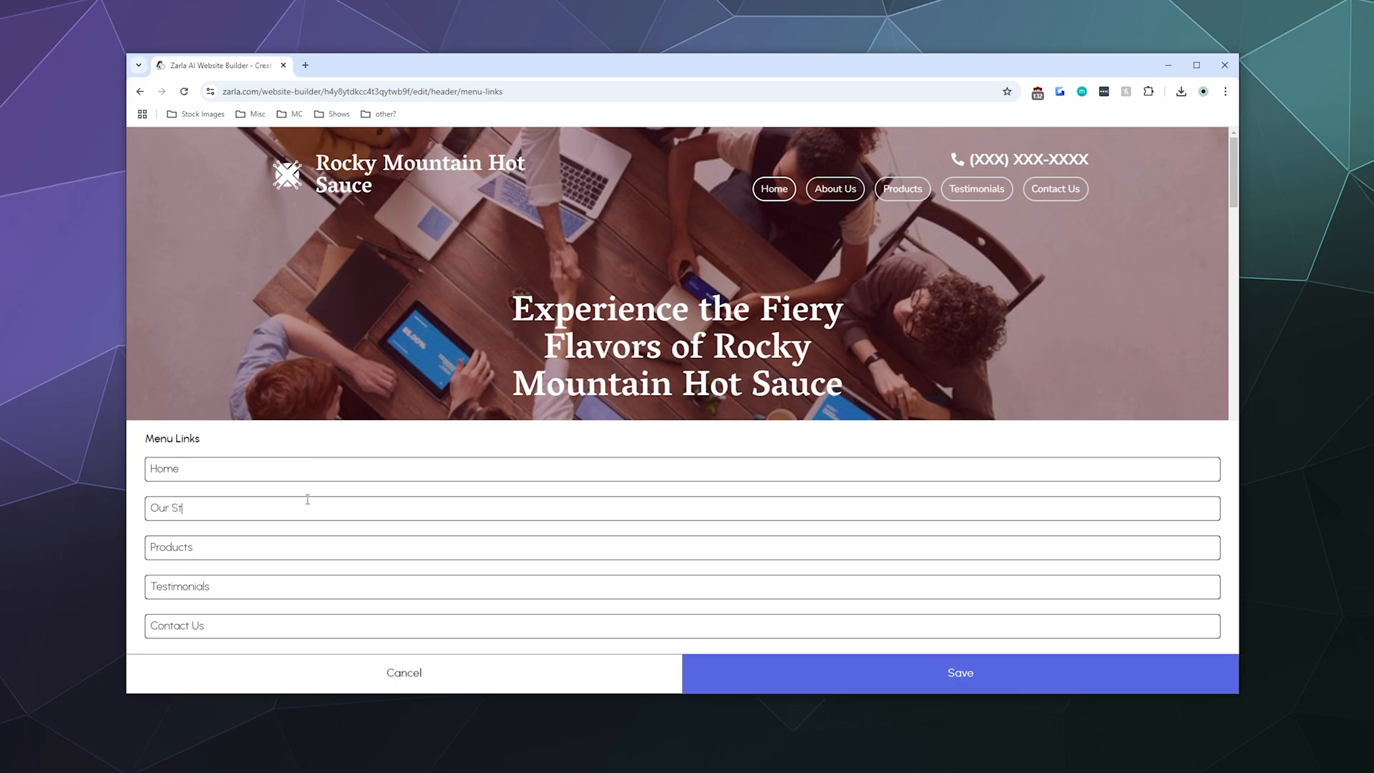
triple_click(284, 556)
type("Sa")
key("BackSpace")
key("BackSpace")
type("Sauces")
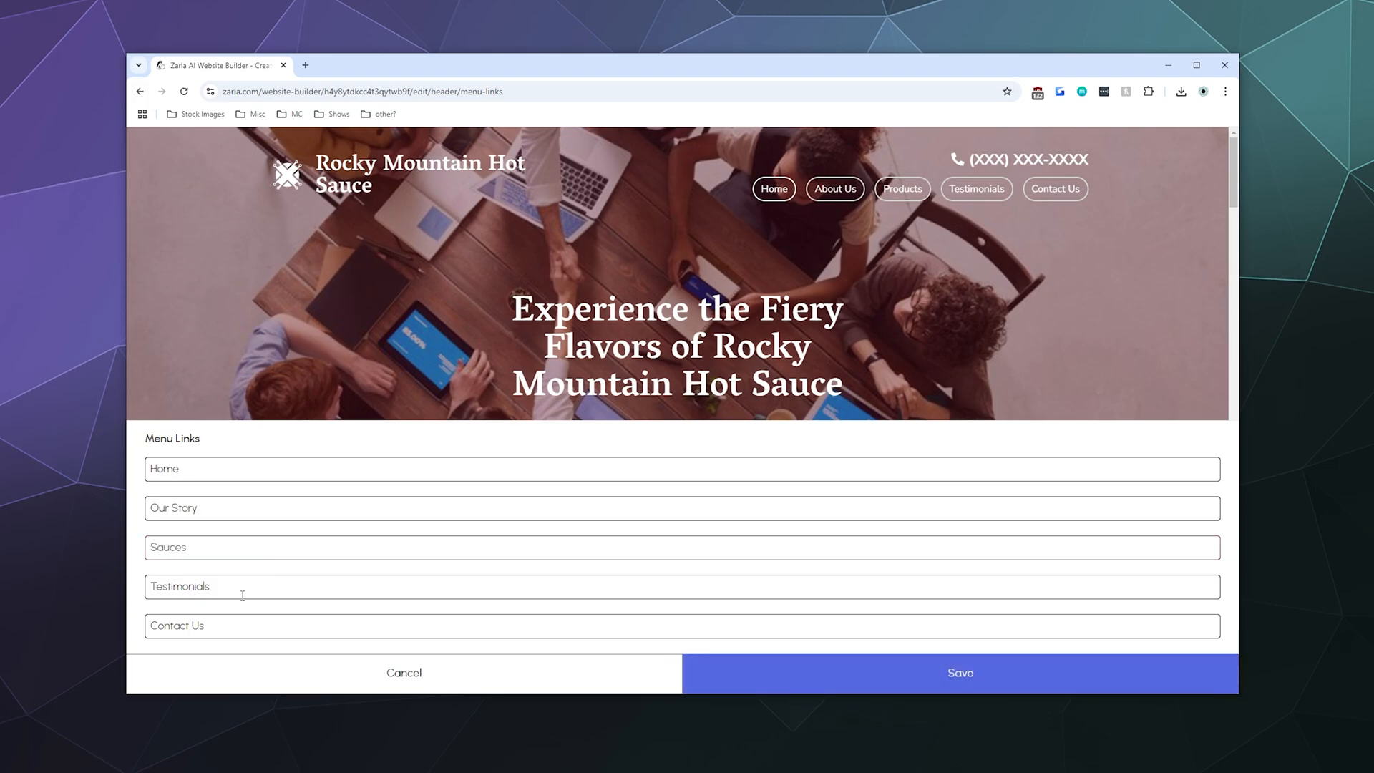
Rename the Testimonials link to Flavor Reviews and the Contact Us link to Talk To Us, and save the menu links
left_click_drag(243, 595, 110, 600)
type("Flavor Reviews")
left_click_drag(207, 626, 103, 629)
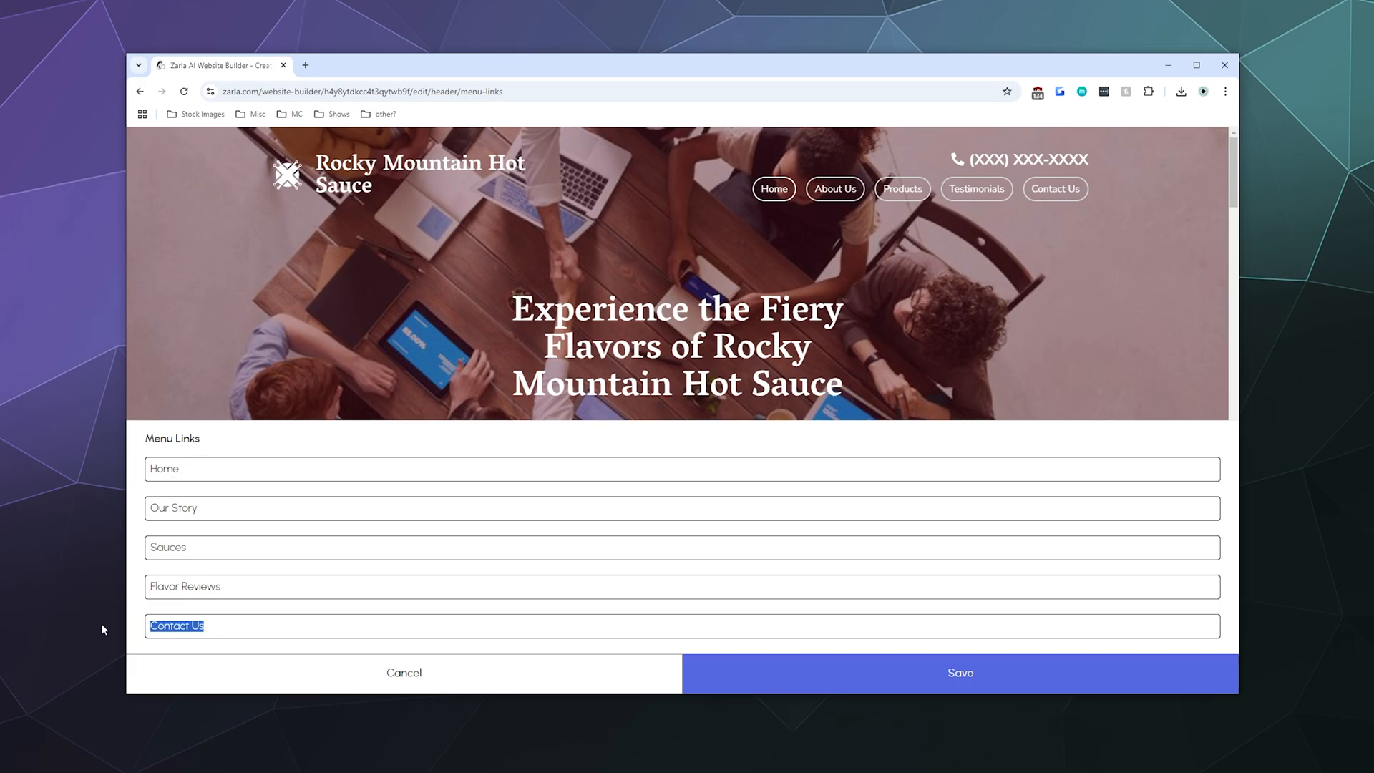
type("Talk to Us")
left_click(744, 674)
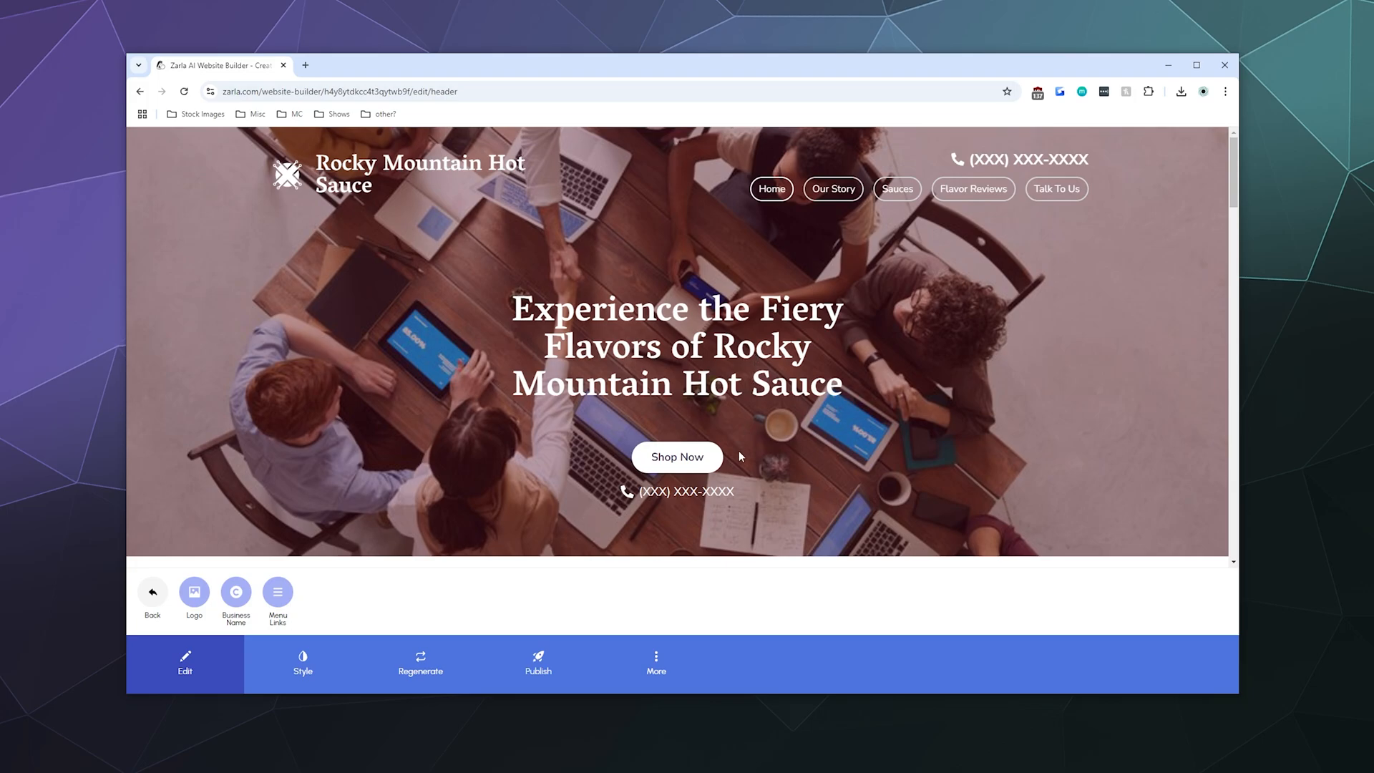
Go to the hero section's settings and view its headline field without changing it
scroll(622, 381, "down", 1)
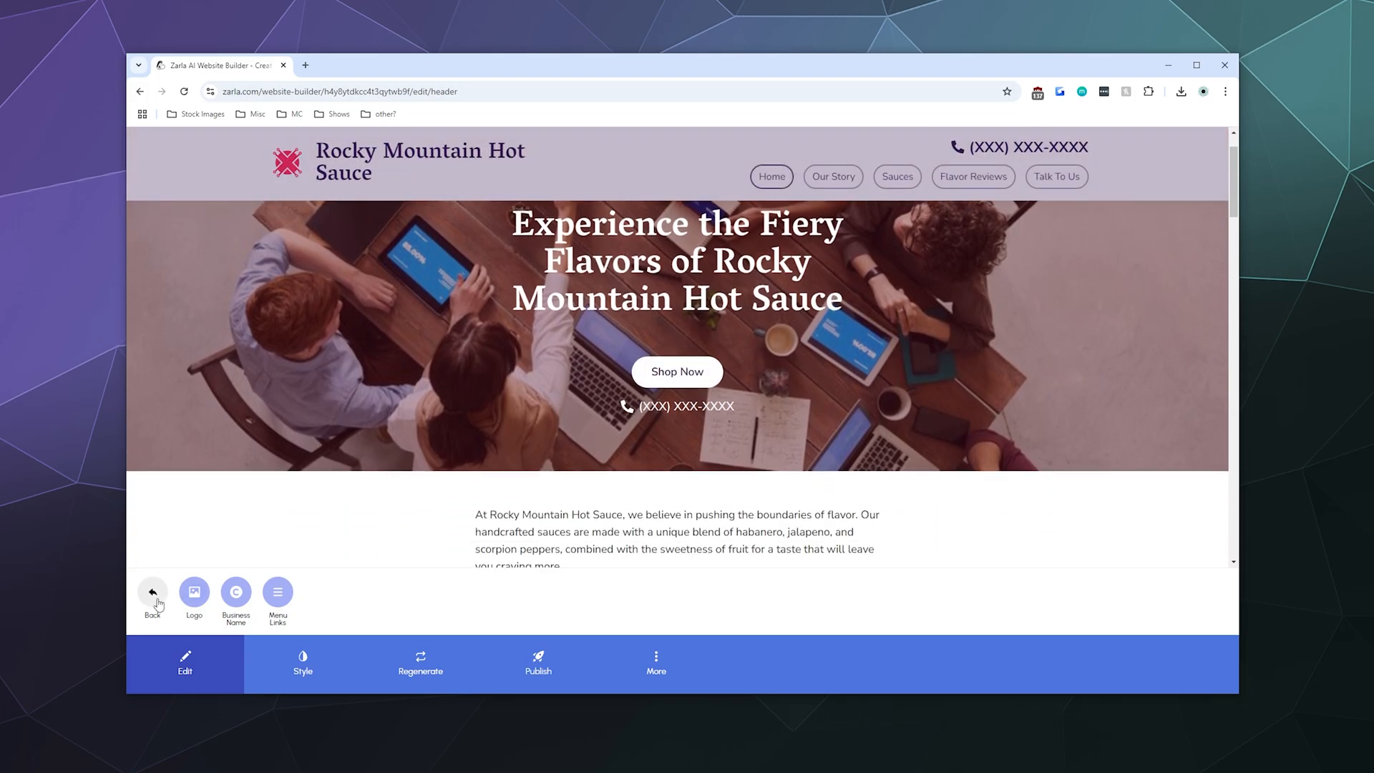
left_click(156, 600)
left_click(281, 459)
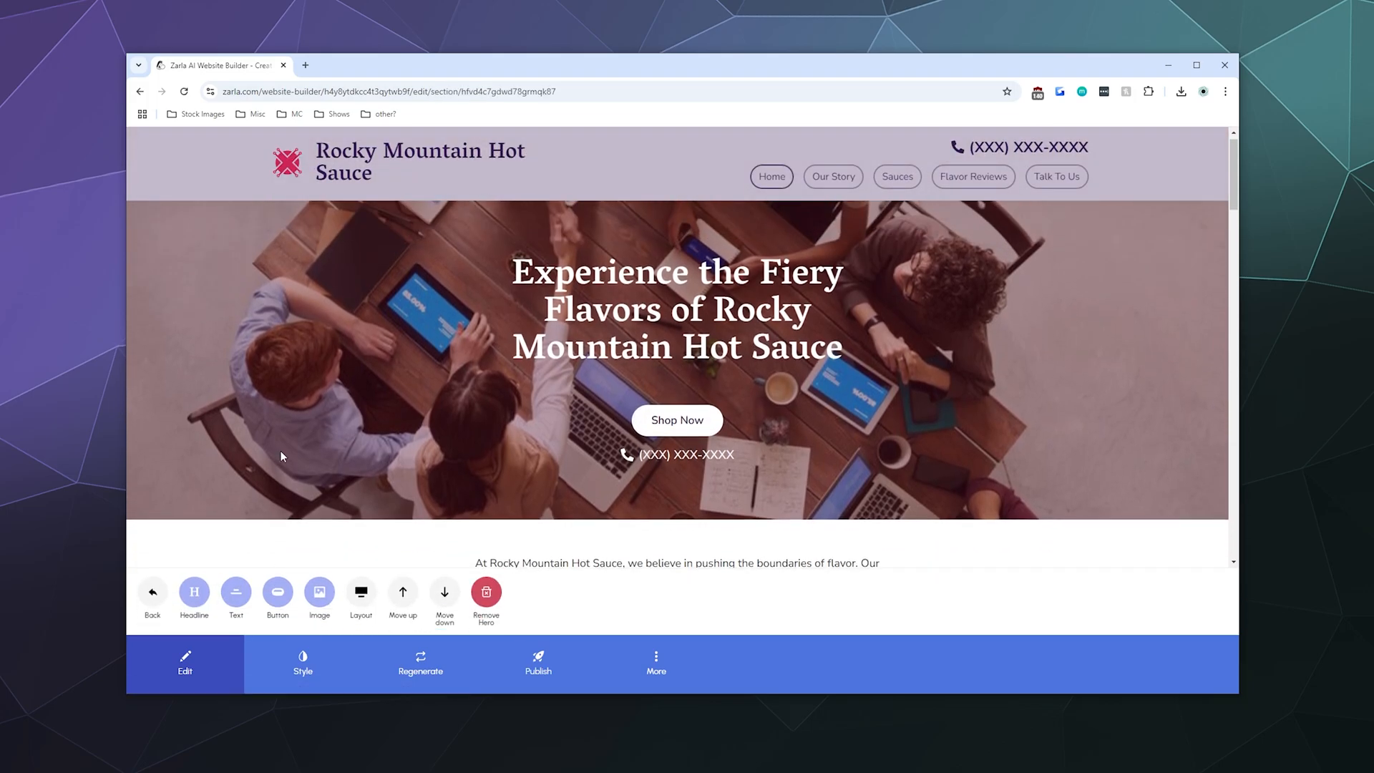
left_click(201, 597)
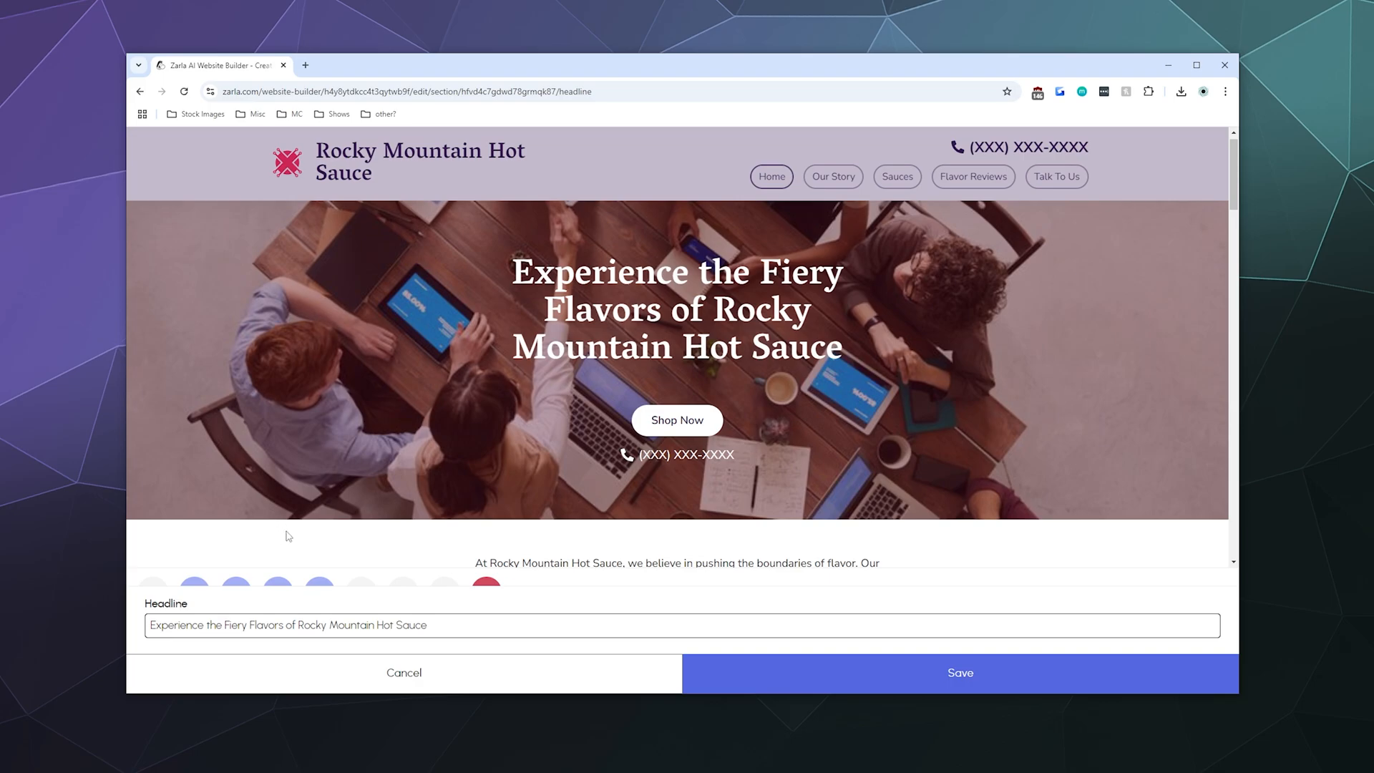
left_click(469, 681)
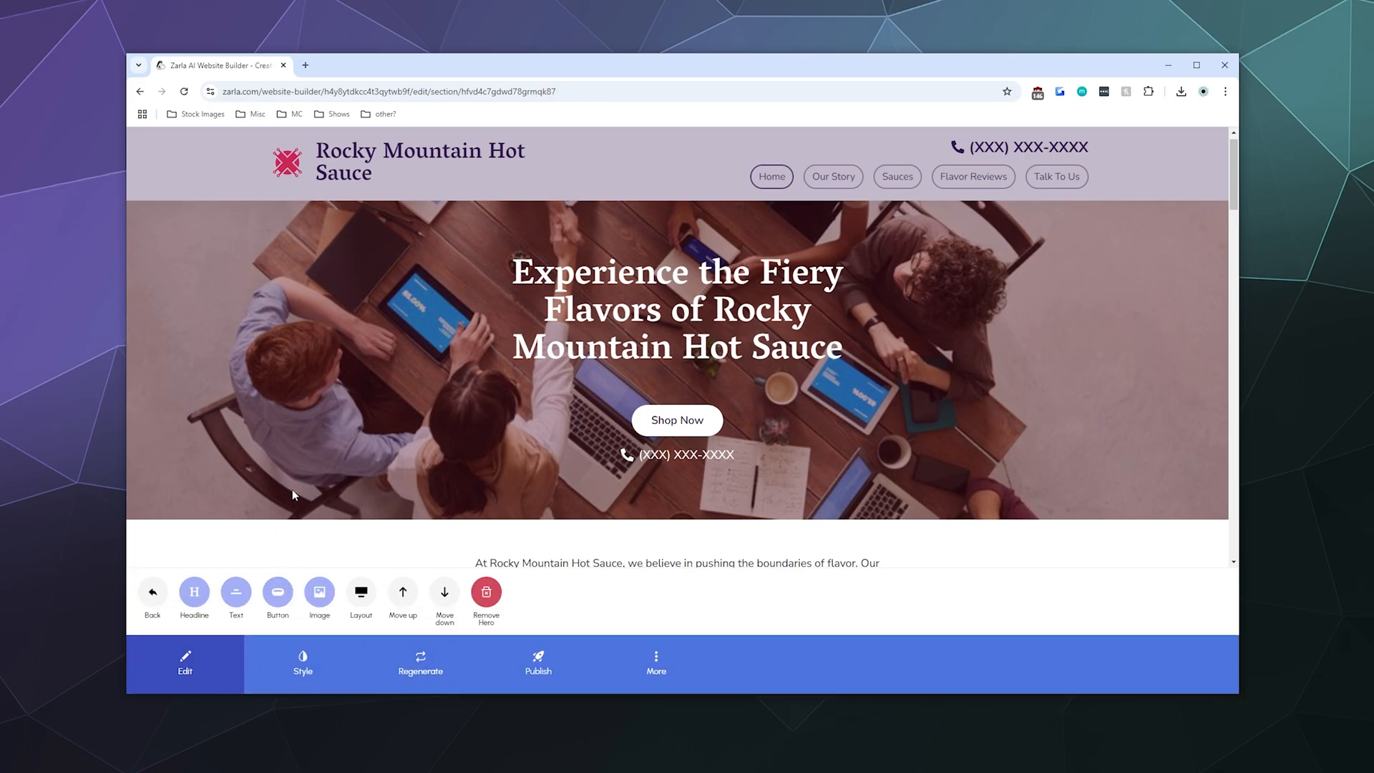
View the hero section's text field and close it without changing it
left_click(238, 593)
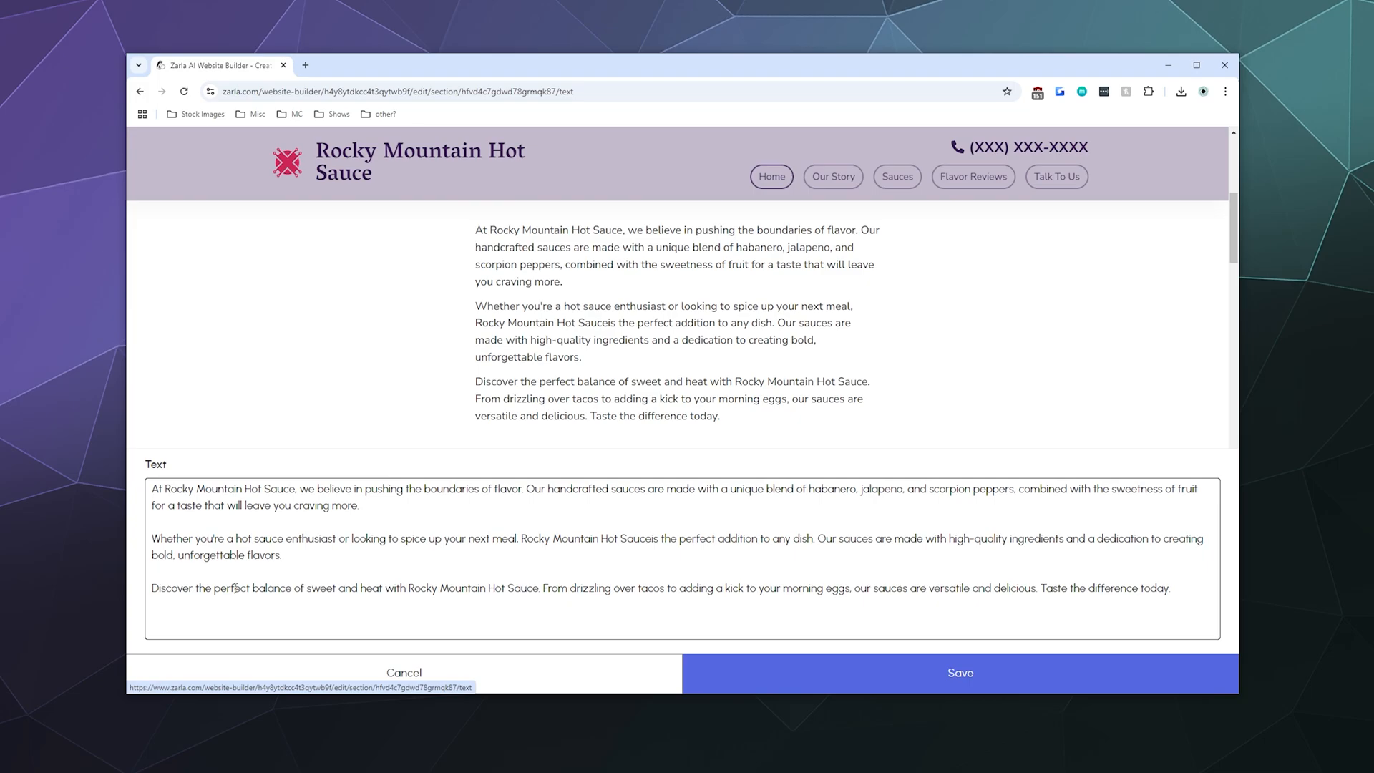
left_click(363, 672)
scroll(456, 338, "up", 5)
scroll(457, 338, "up", 1)
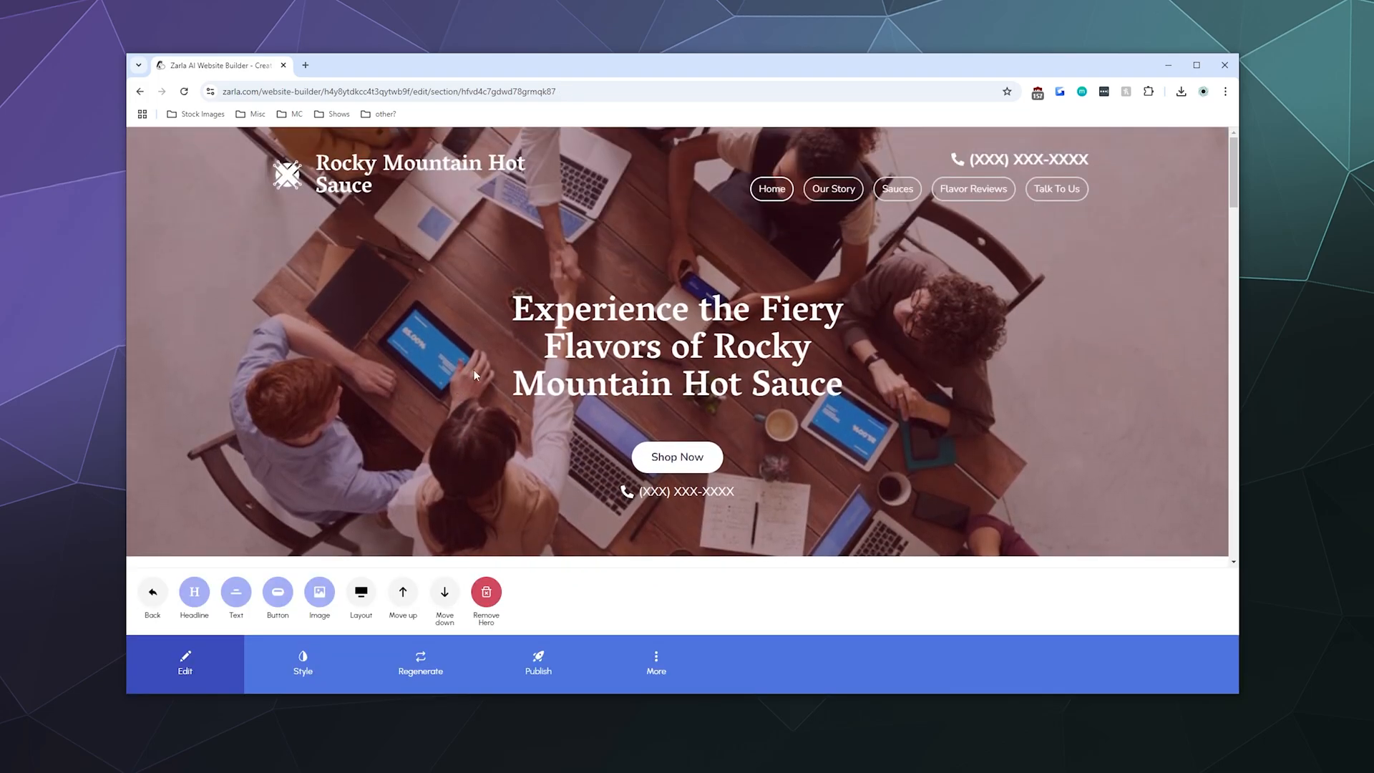
Change the hero button's label to Get Saucy, save it, and check it on the page
left_click(267, 595)
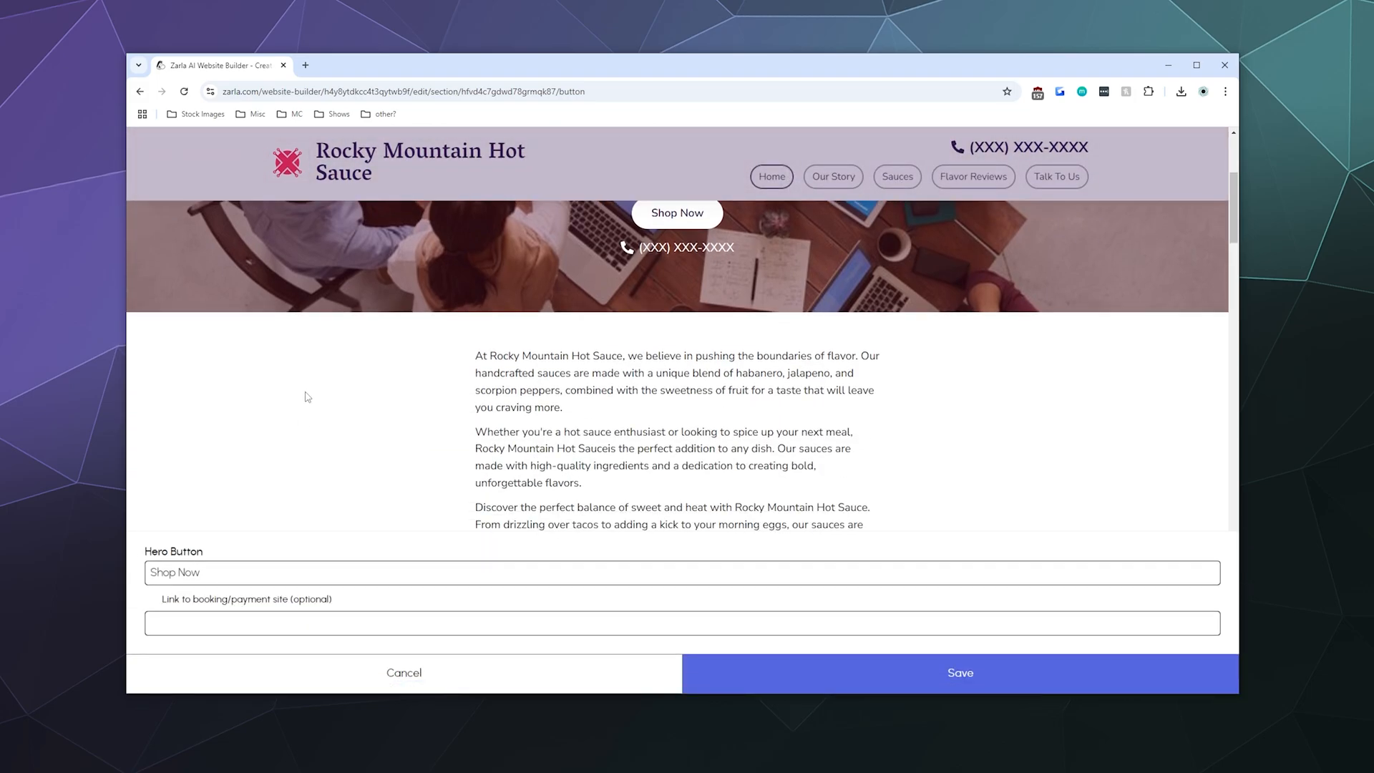
left_click_drag(236, 572, 109, 576)
type("Get Saucy")
left_click(778, 686)
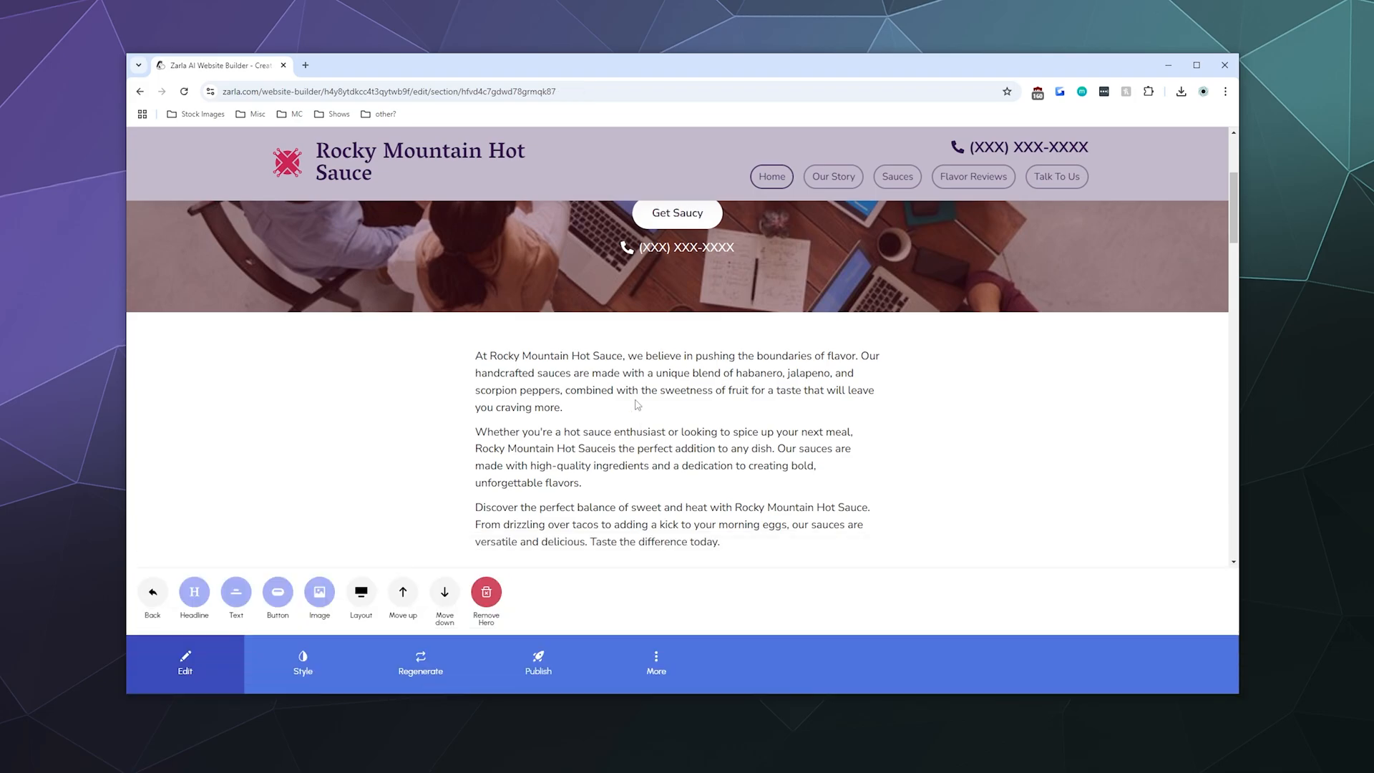
scroll(636, 402, "up", 4)
scroll(673, 490, "down", 2)
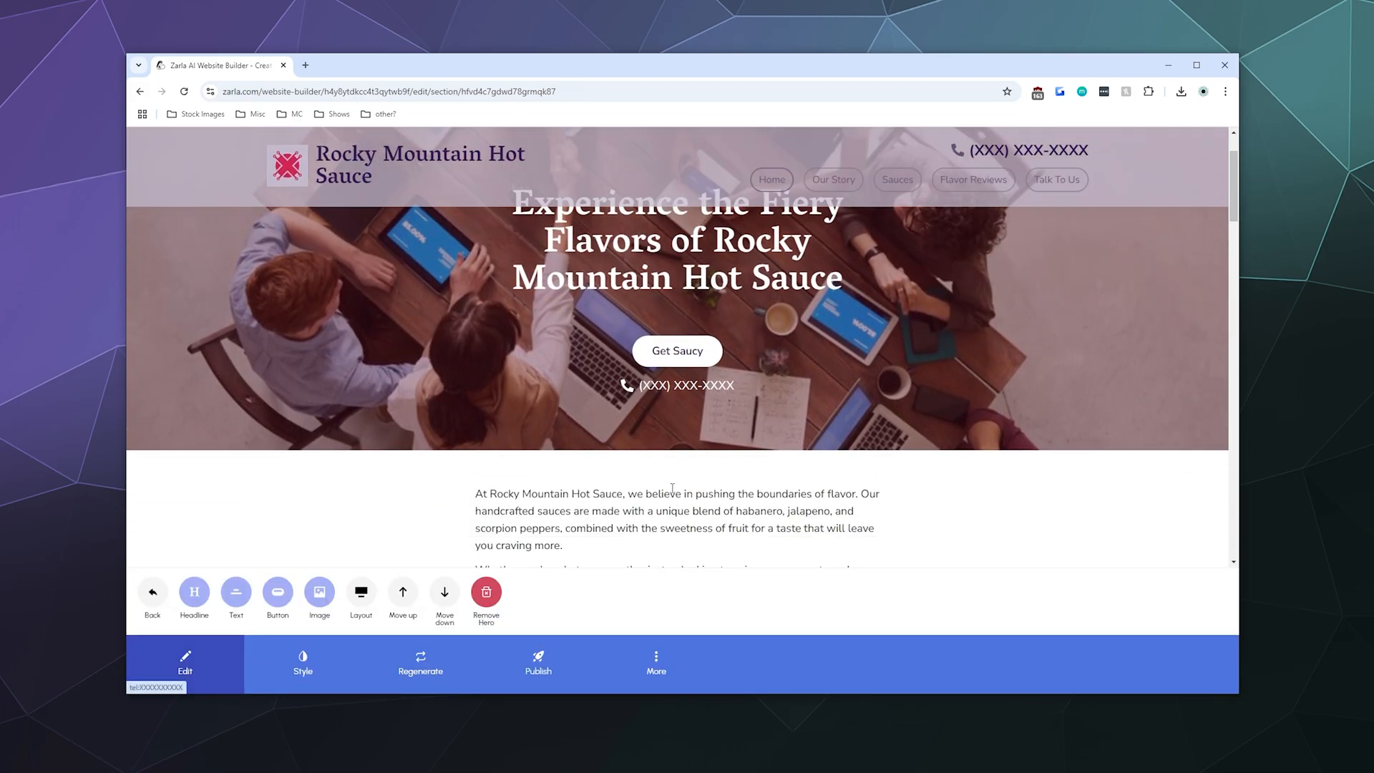
scroll(673, 490, "down", 2)
scroll(519, 444, "up", 5)
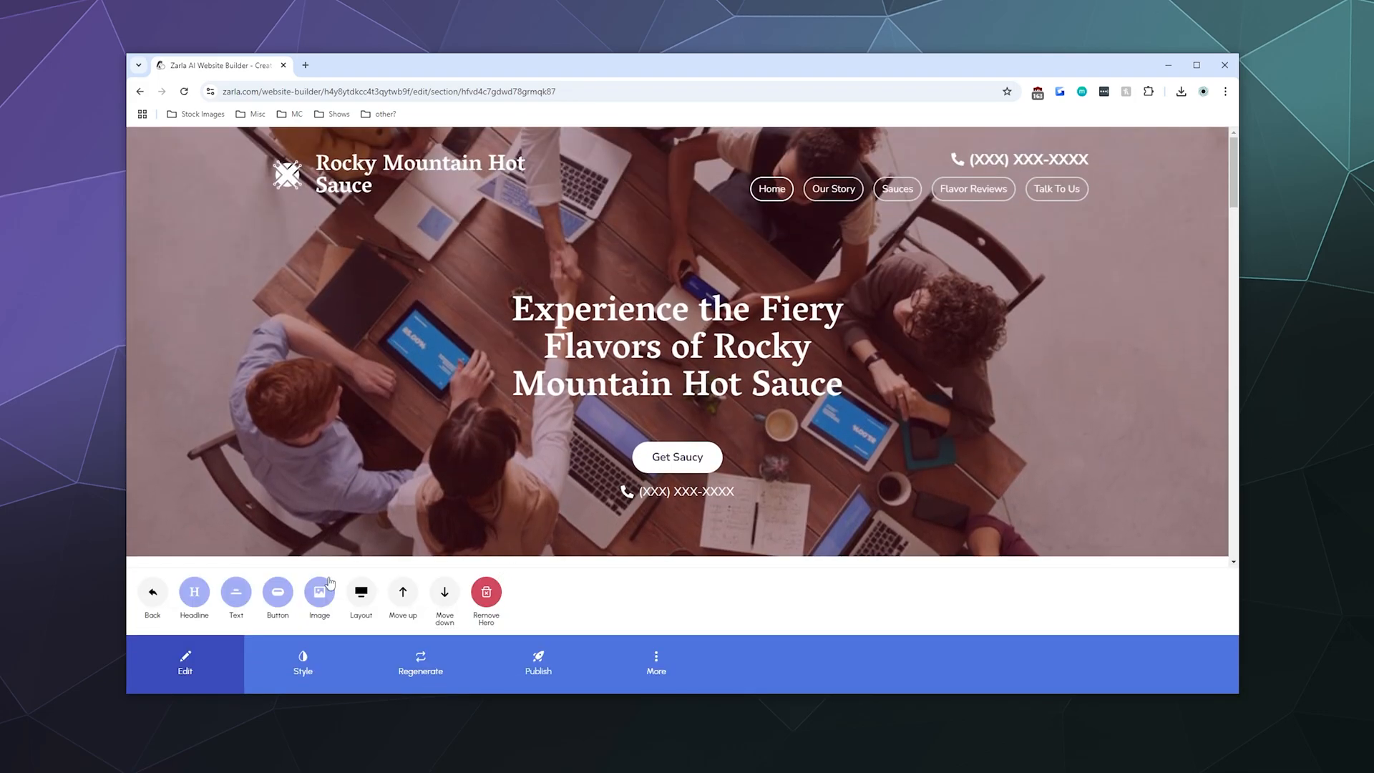
Try the Polaroid, Titular and Splash layouts on the hero section, return to Panoramic, and leave the layout options
left_click(360, 591)
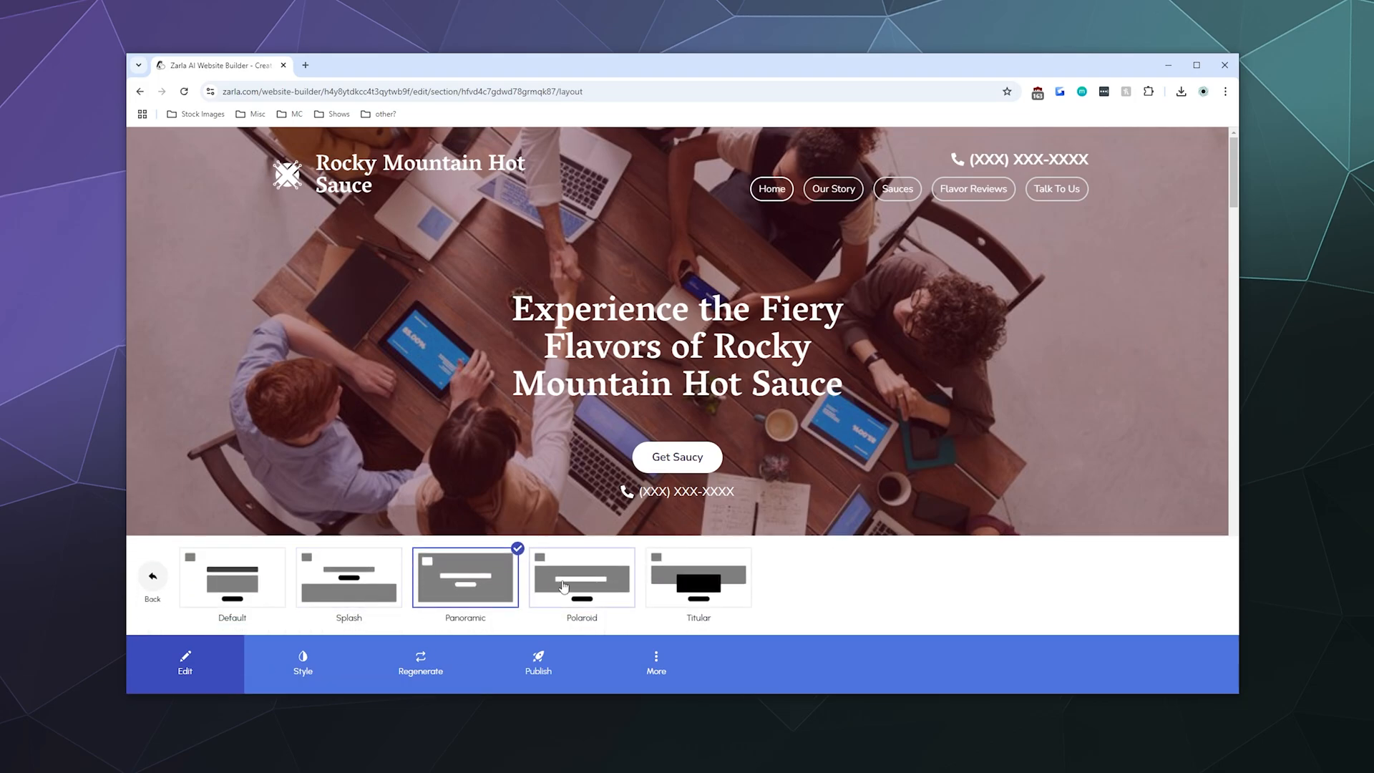
left_click(563, 587)
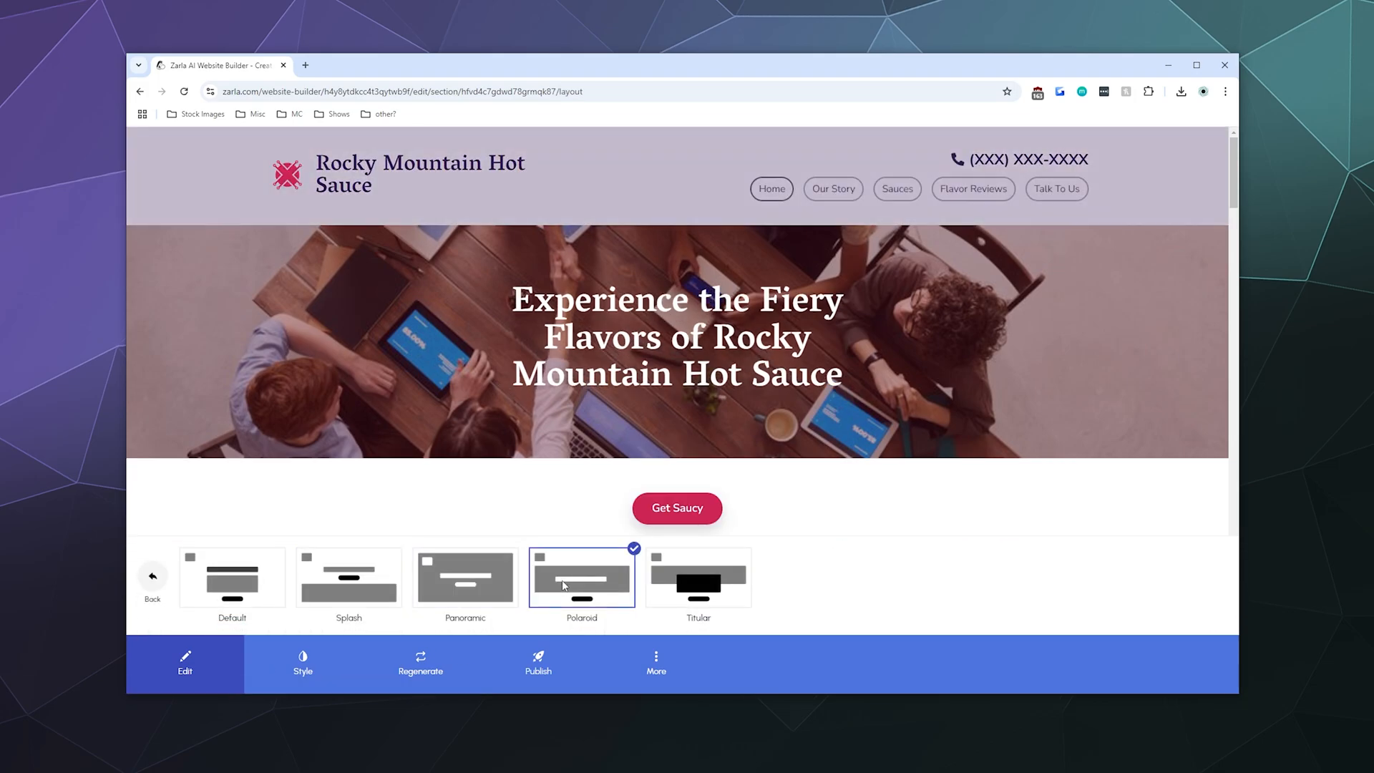
left_click(678, 593)
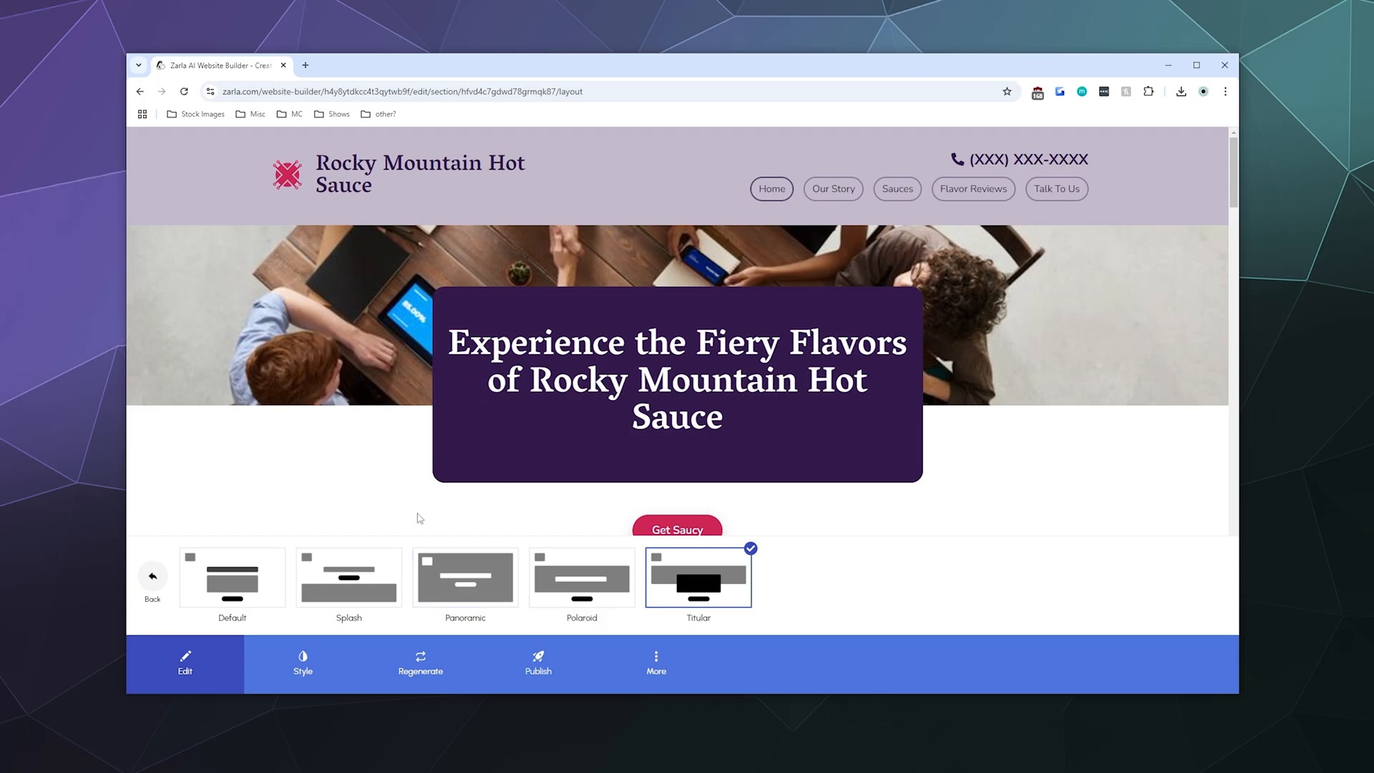
left_click(565, 584)
left_click(496, 582)
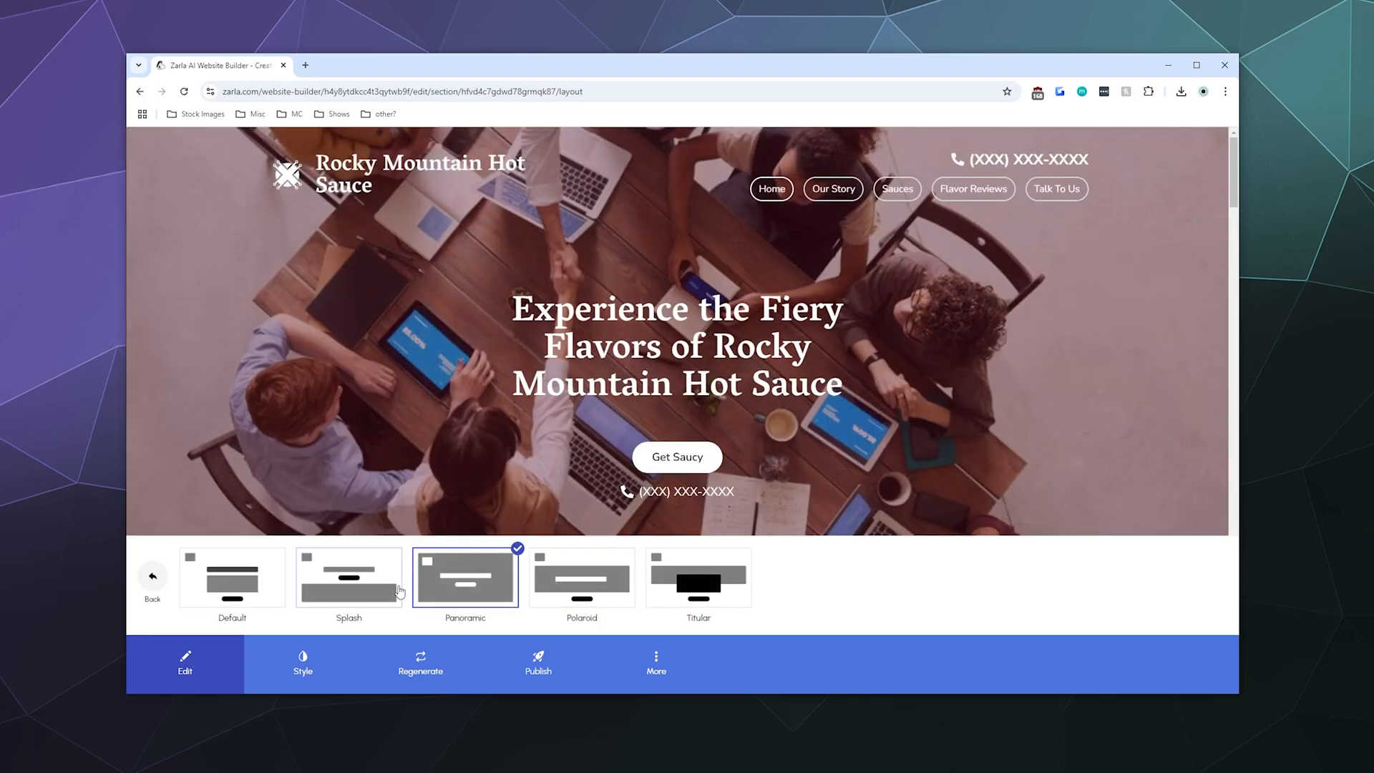
left_click(395, 592)
left_click(474, 578)
scroll(462, 420, "down", 5)
scroll(458, 415, "up", 5)
scroll(401, 340, "down", 5)
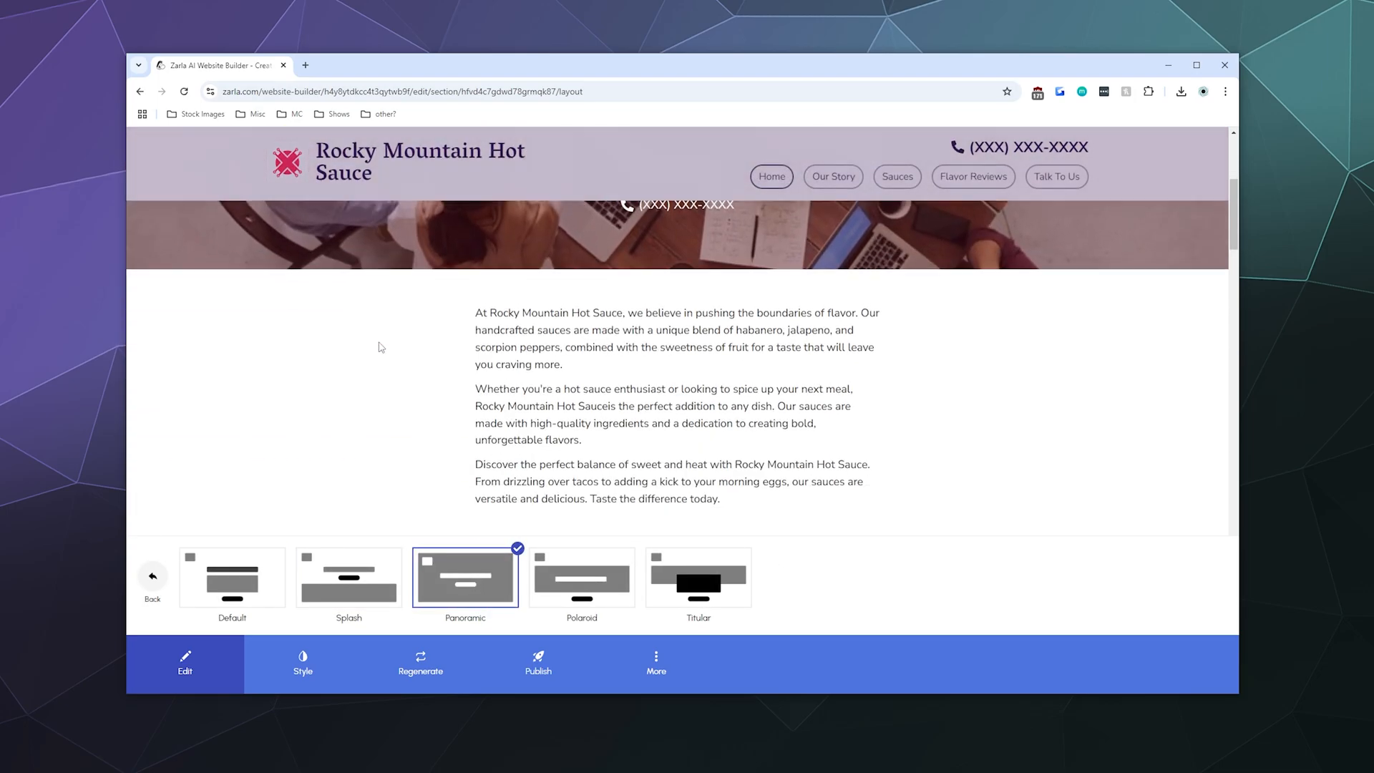
scroll(378, 340, "up", 5)
scroll(379, 340, "down", 3)
scroll(379, 339, "up", 3)
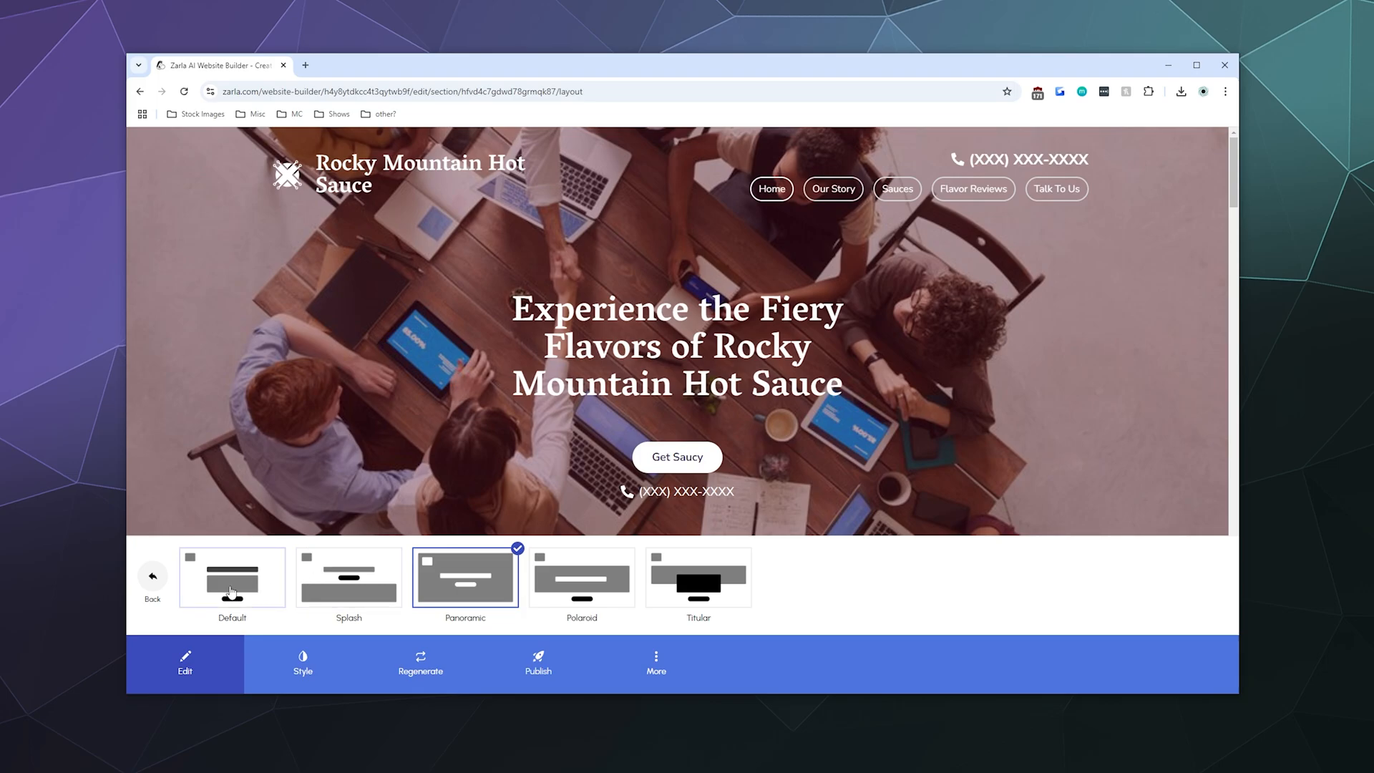
left_click(152, 577)
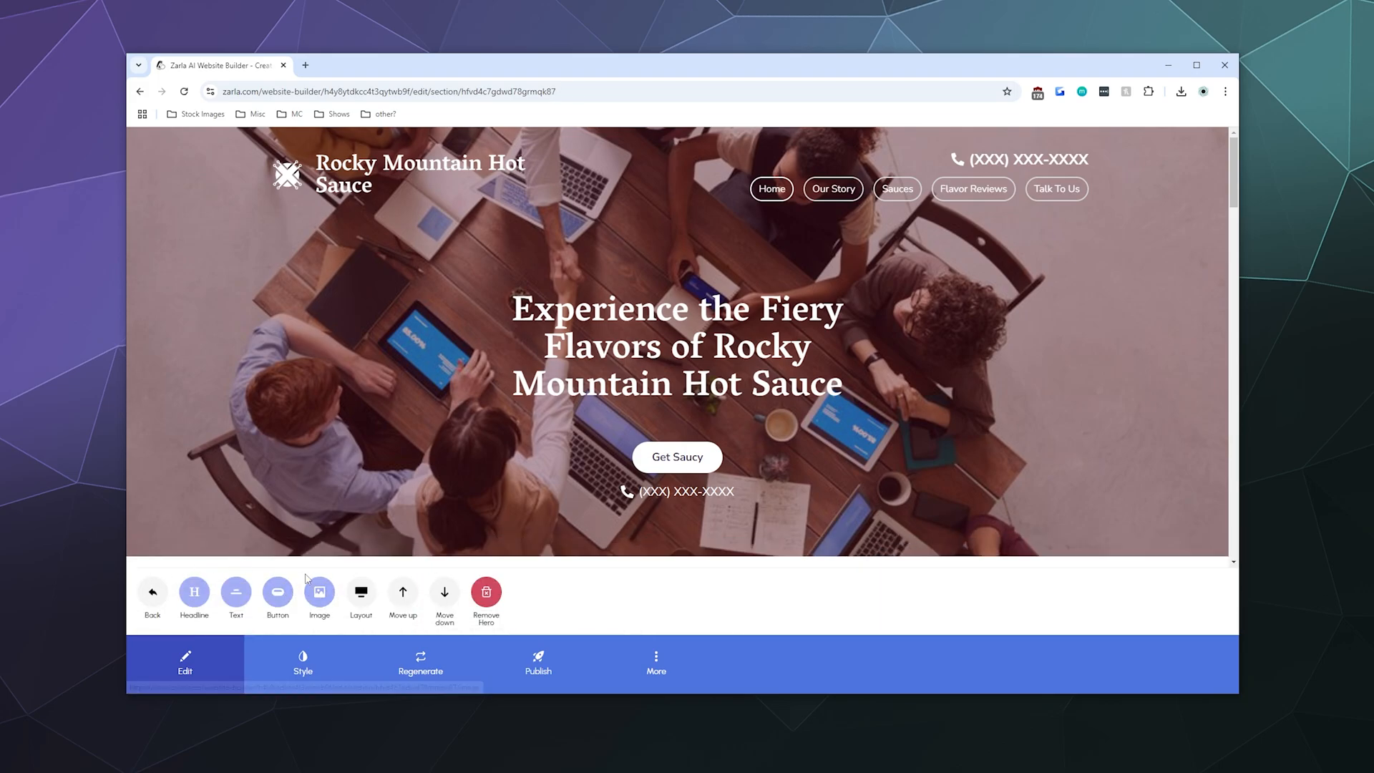
Generate several alternative background images for the hero section
left_click(318, 593)
left_click(194, 593)
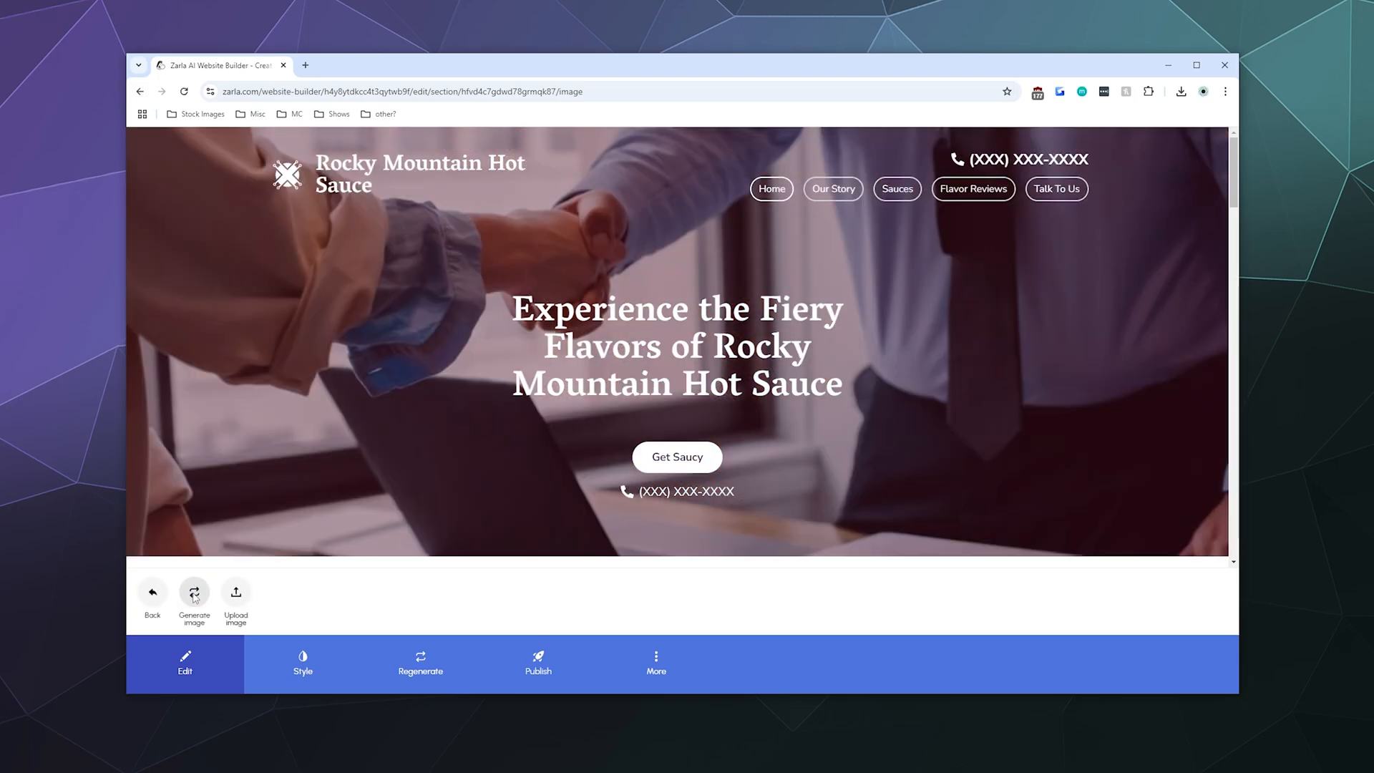
left_click(194, 594)
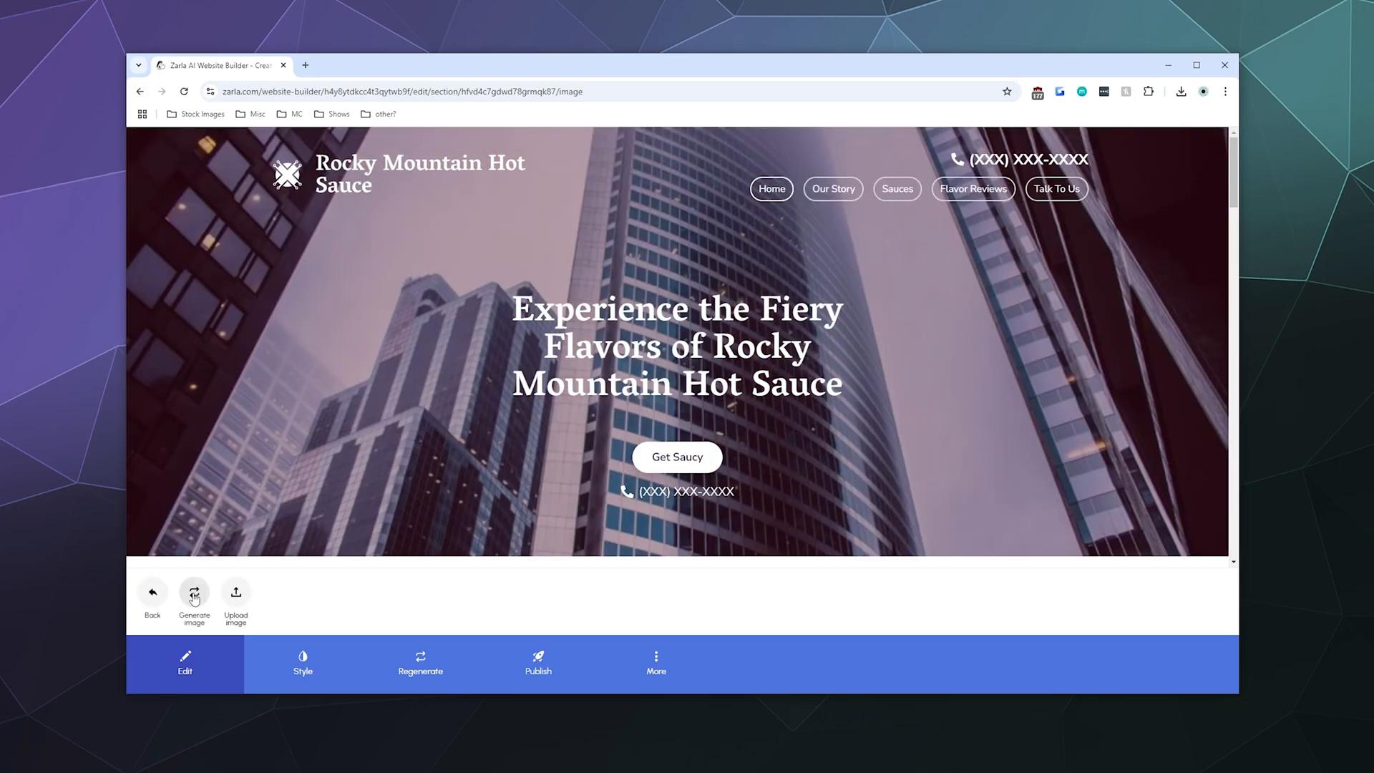
left_click(194, 594)
left_click(194, 594)
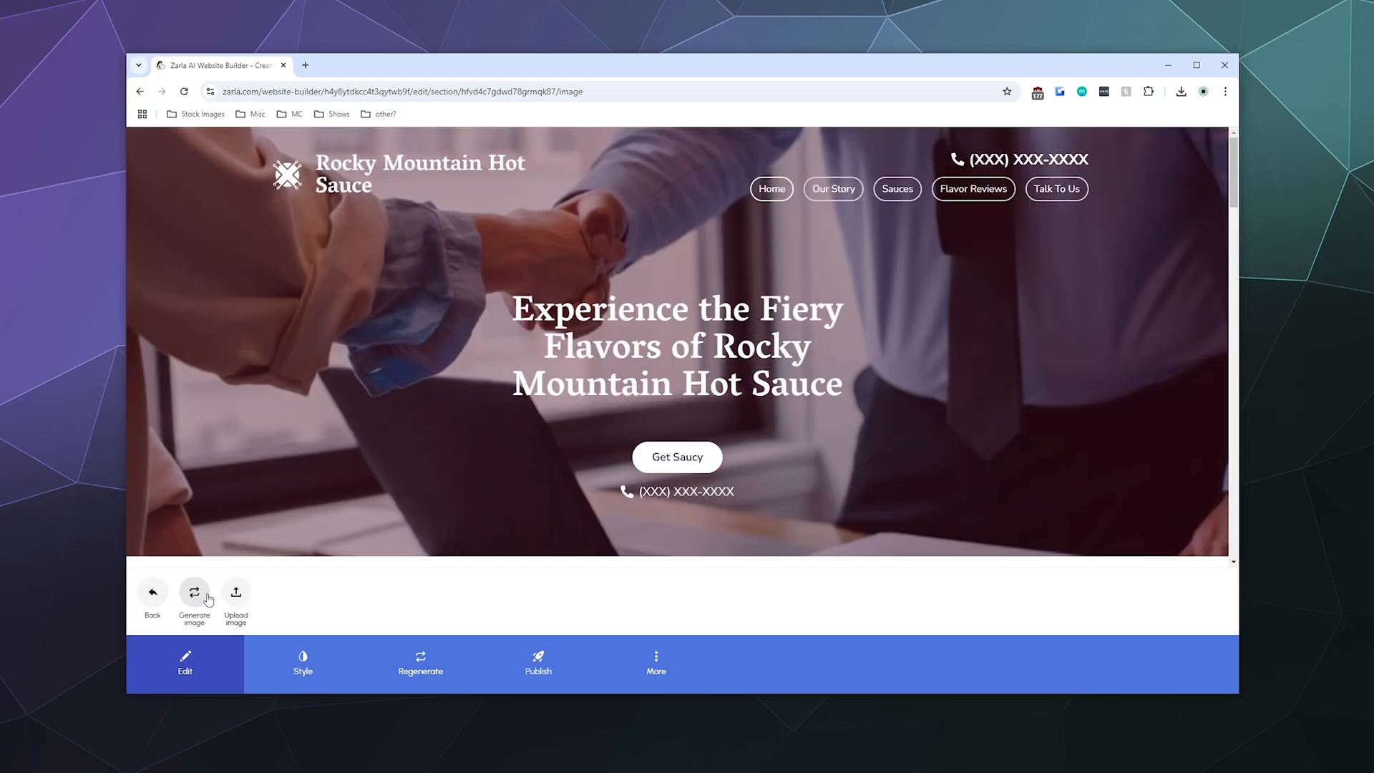
Upload pngtree-bottles-of-hot-sauce-sitting-on-a-table-picture-image_2743298 as the hero image, enlarged to fill the crop frame, and check the result
left_click(237, 593)
left_click(681, 454)
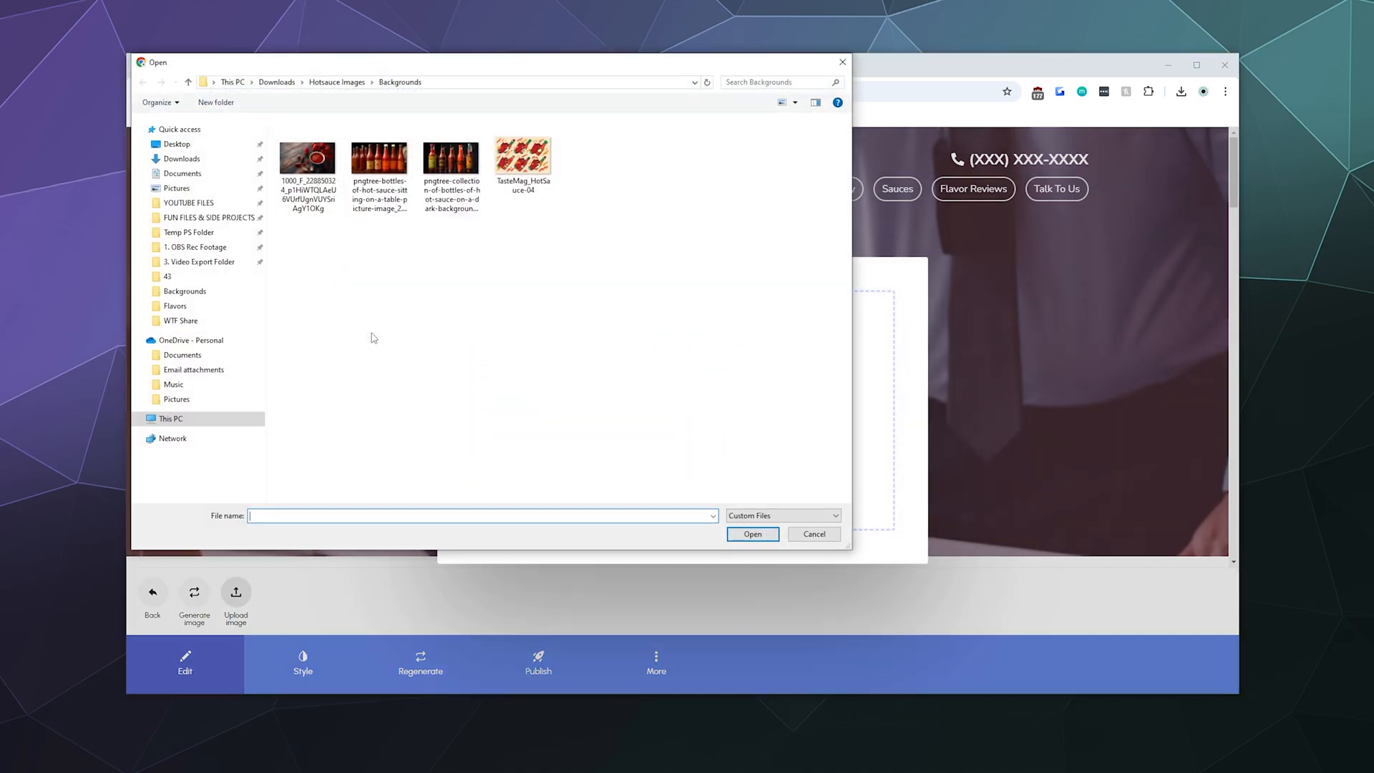
left_click_drag(408, 70, 606, 105)
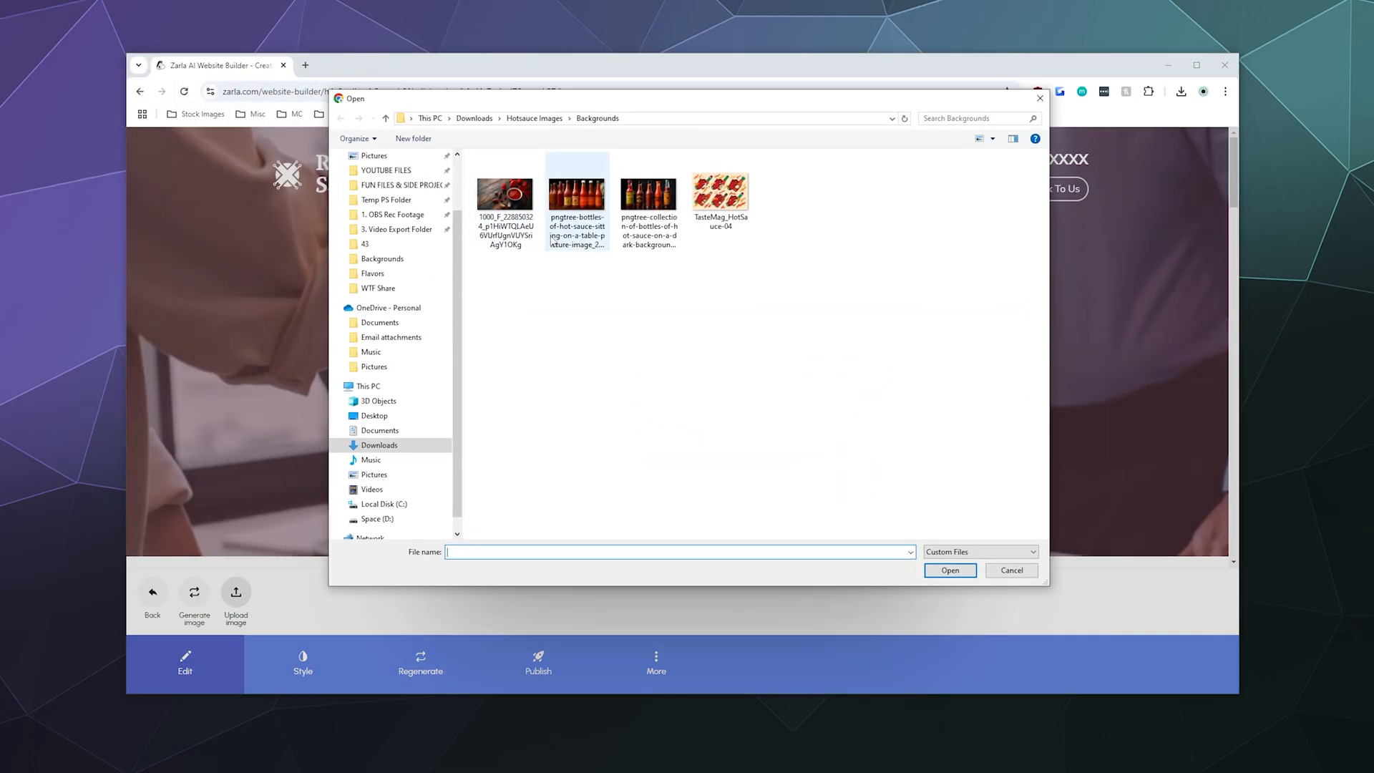
left_click(584, 215)
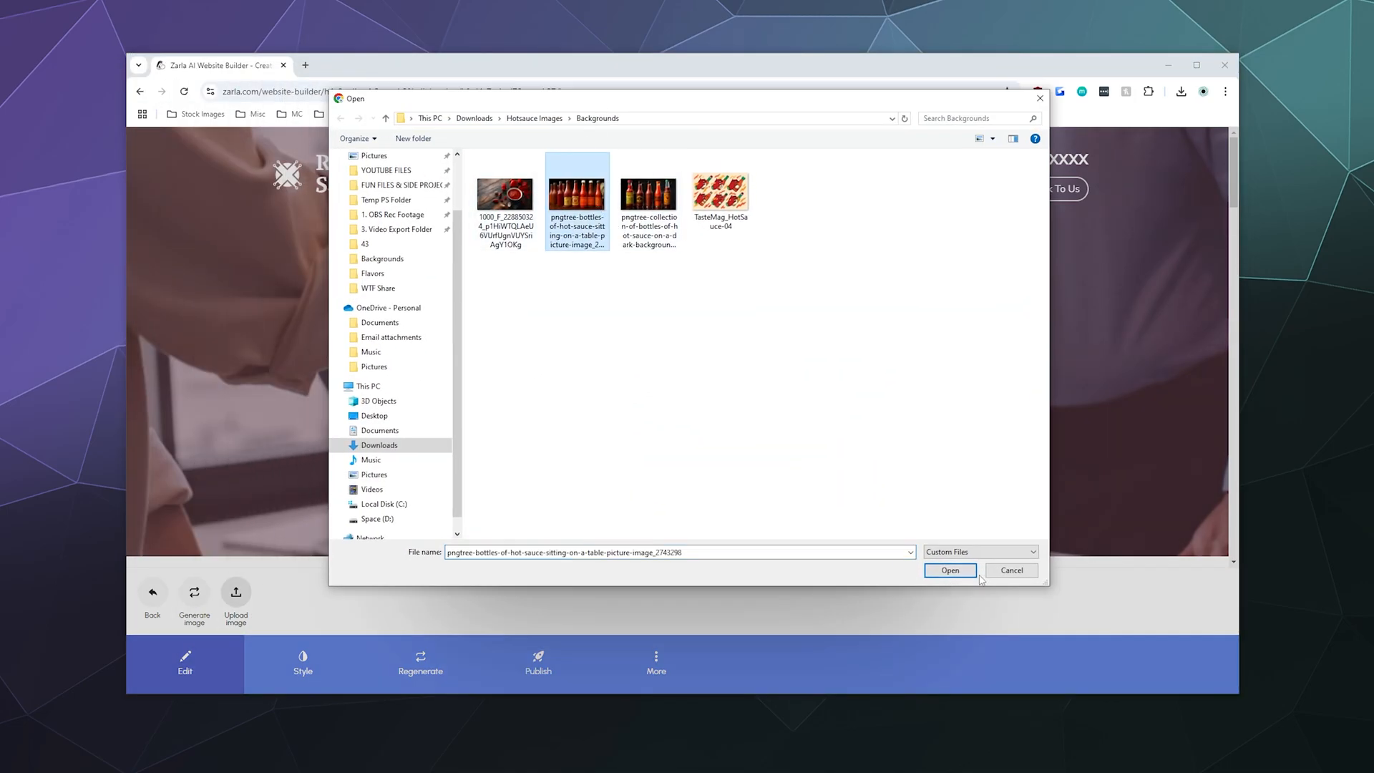
left_click(970, 571)
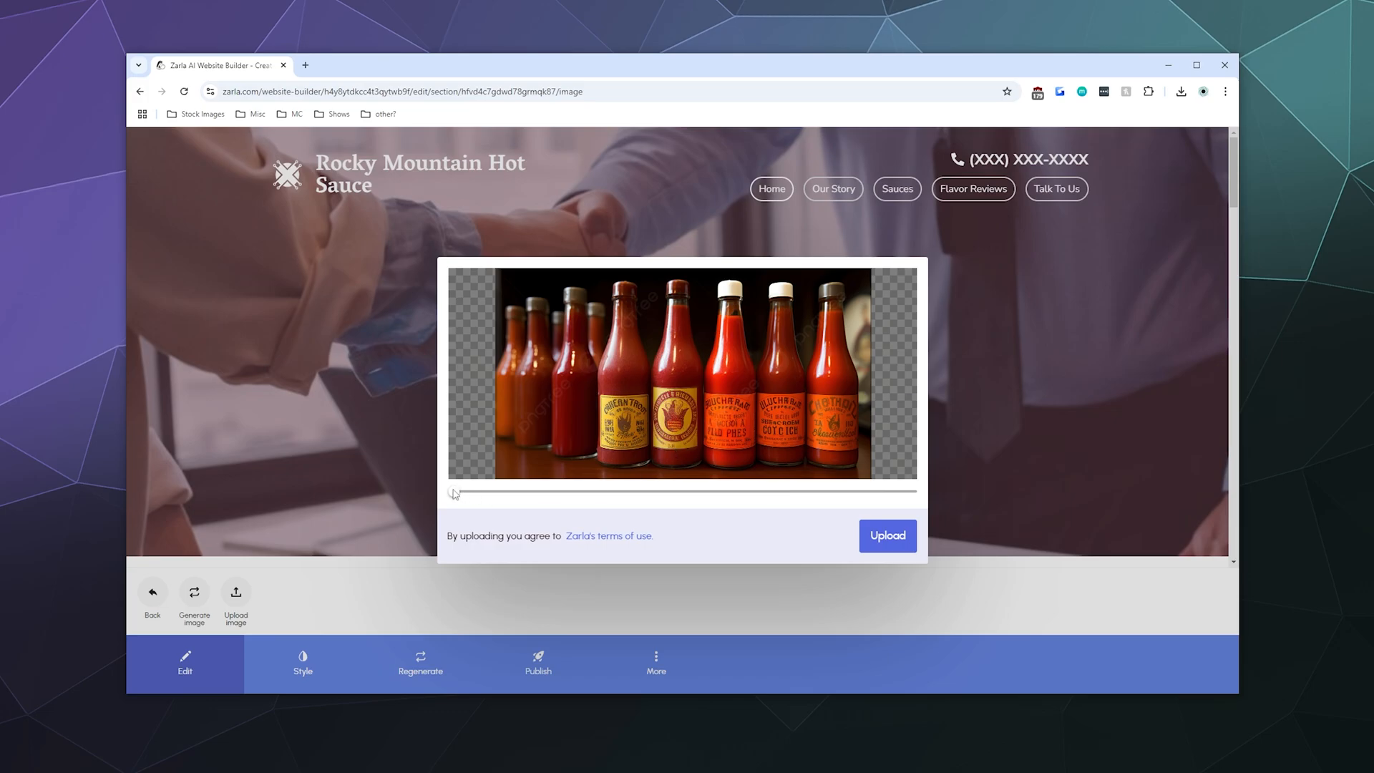
left_click_drag(453, 493, 549, 492)
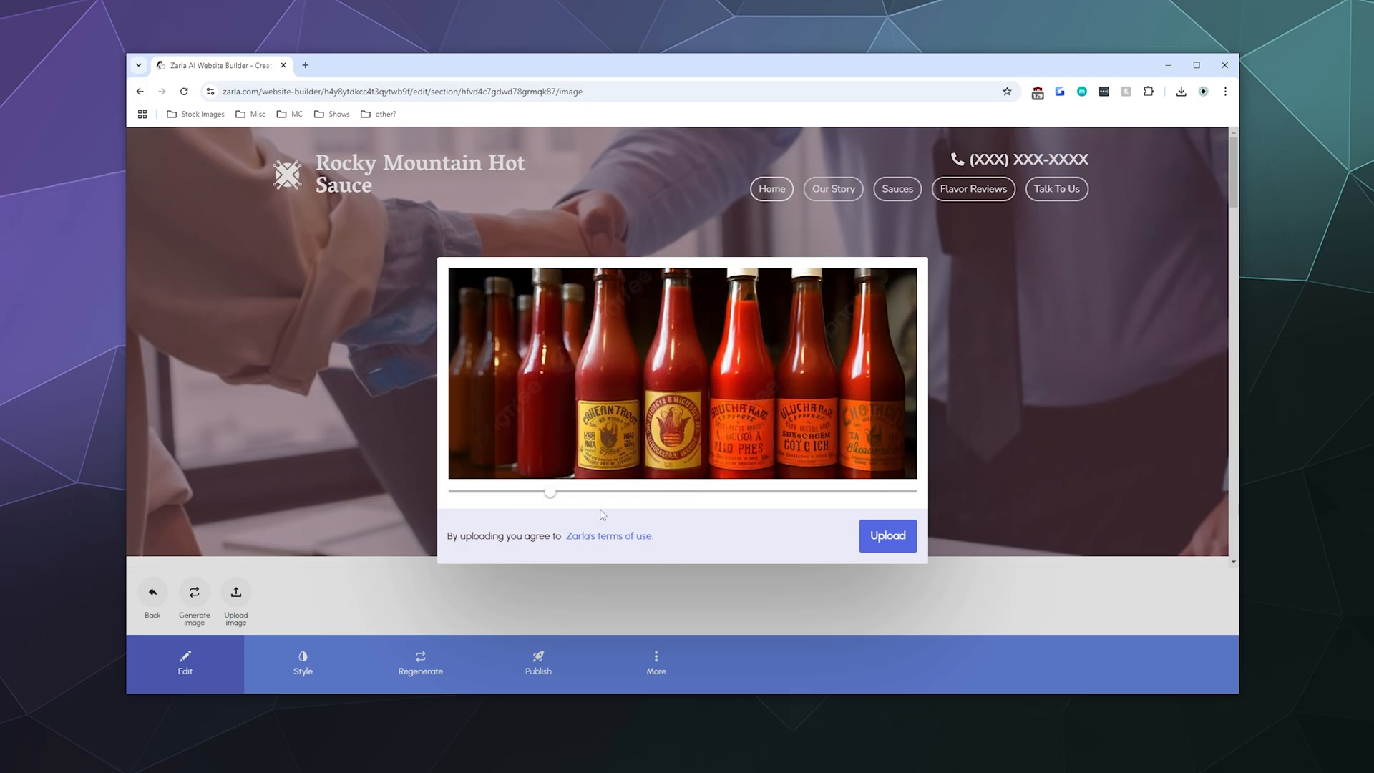
left_click(879, 536)
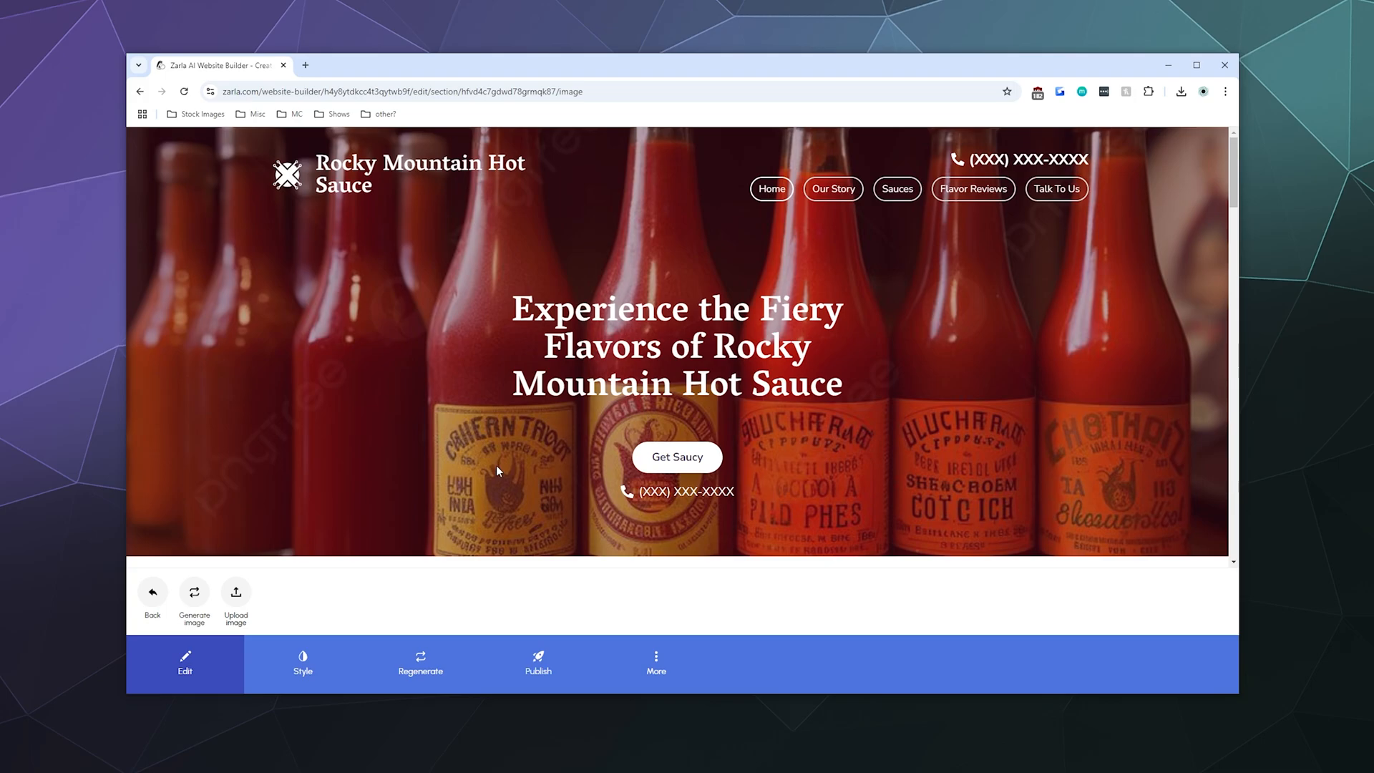
scroll(442, 519, "down", 5)
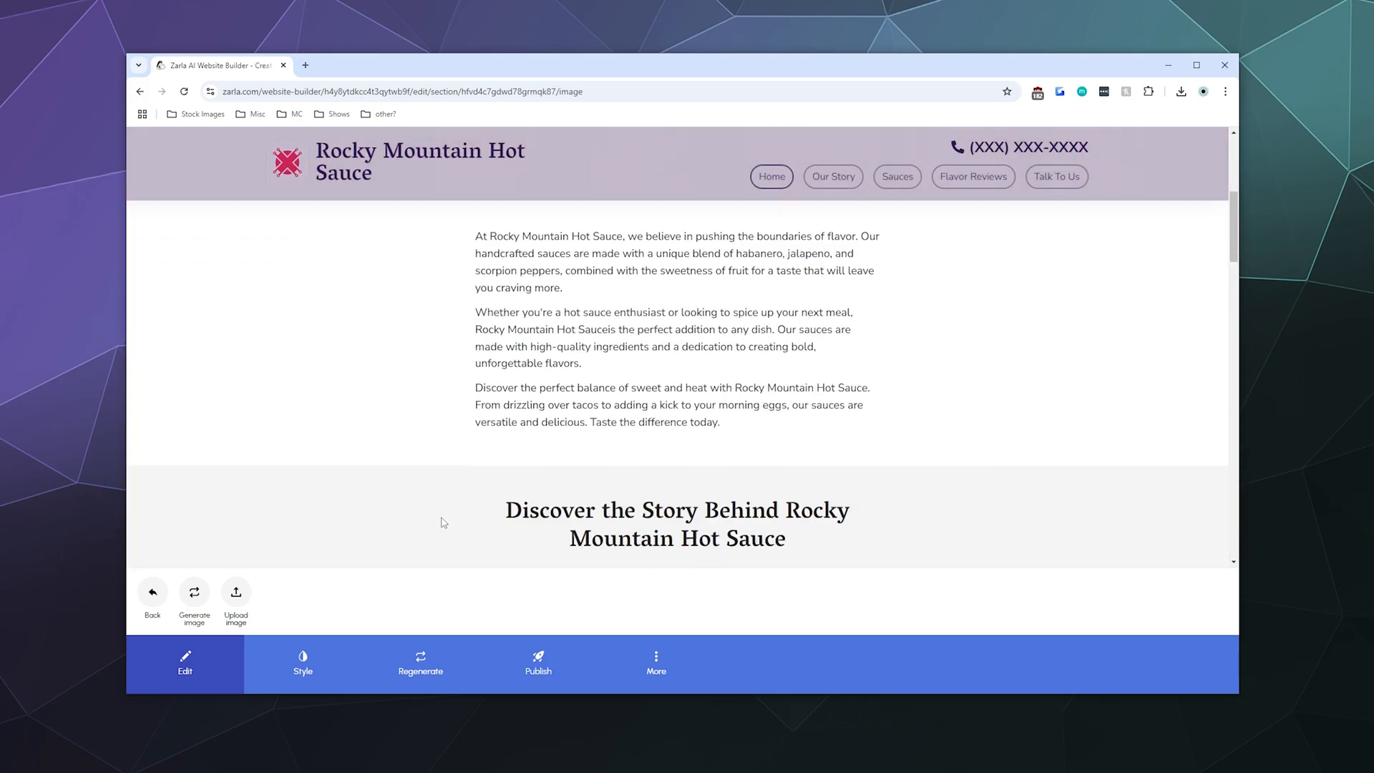
scroll(430, 544, "up", 1)
left_click(153, 592)
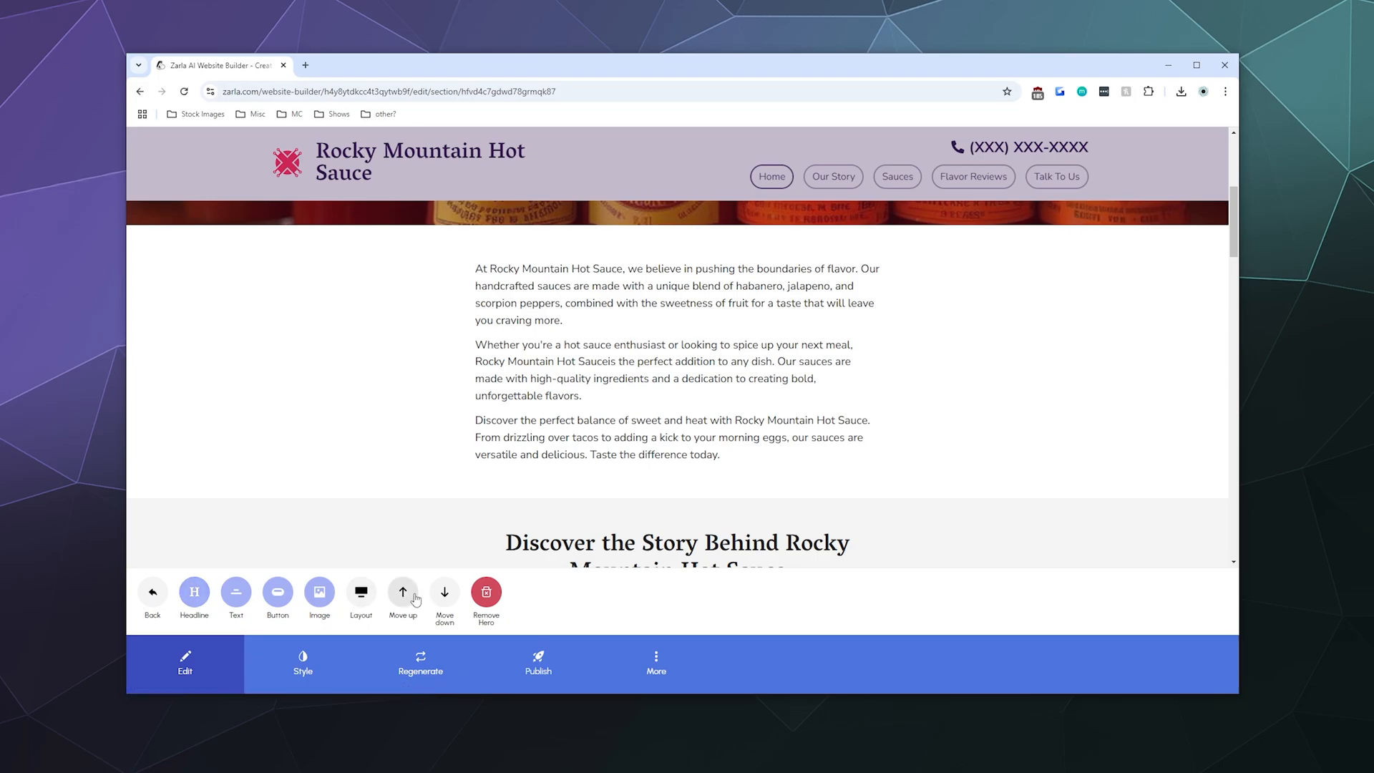
scroll(380, 459, "up", 5)
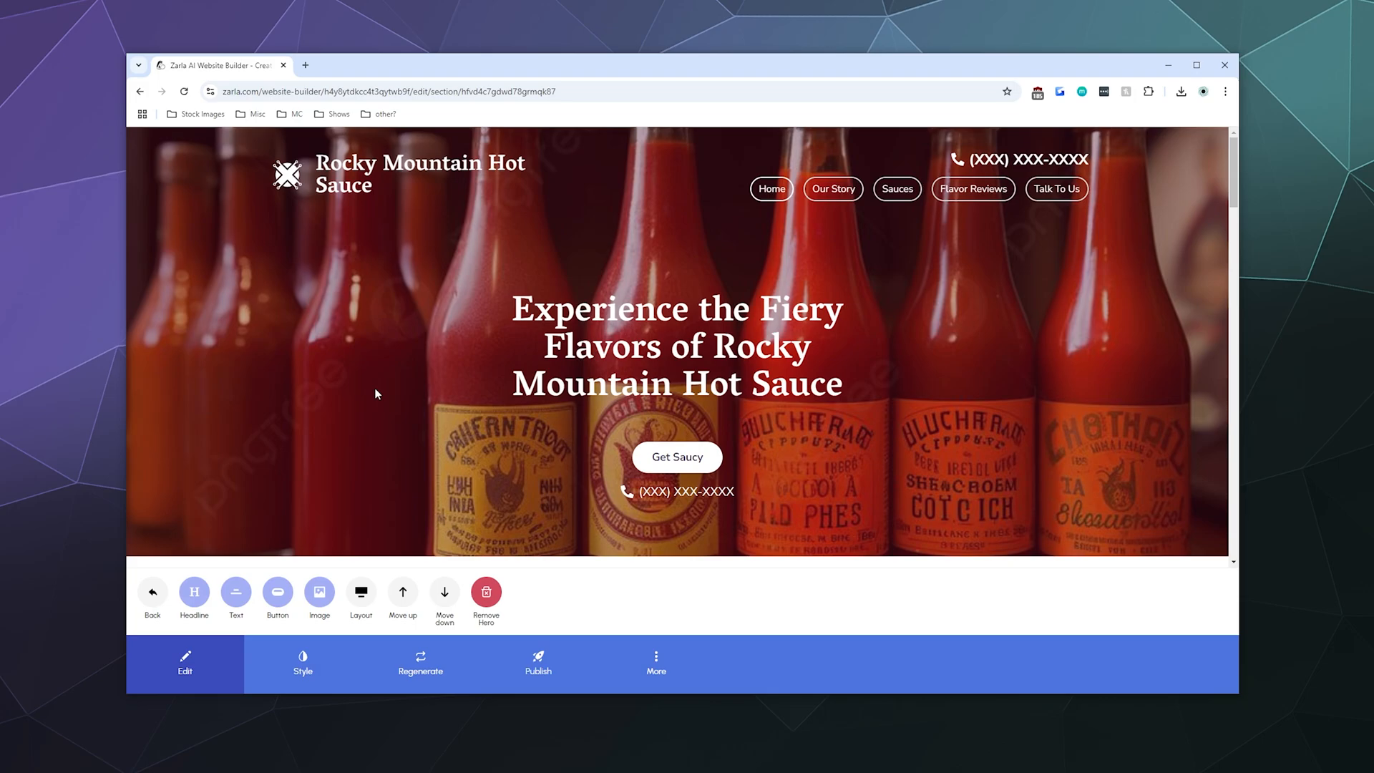
scroll(375, 391, "down", 5)
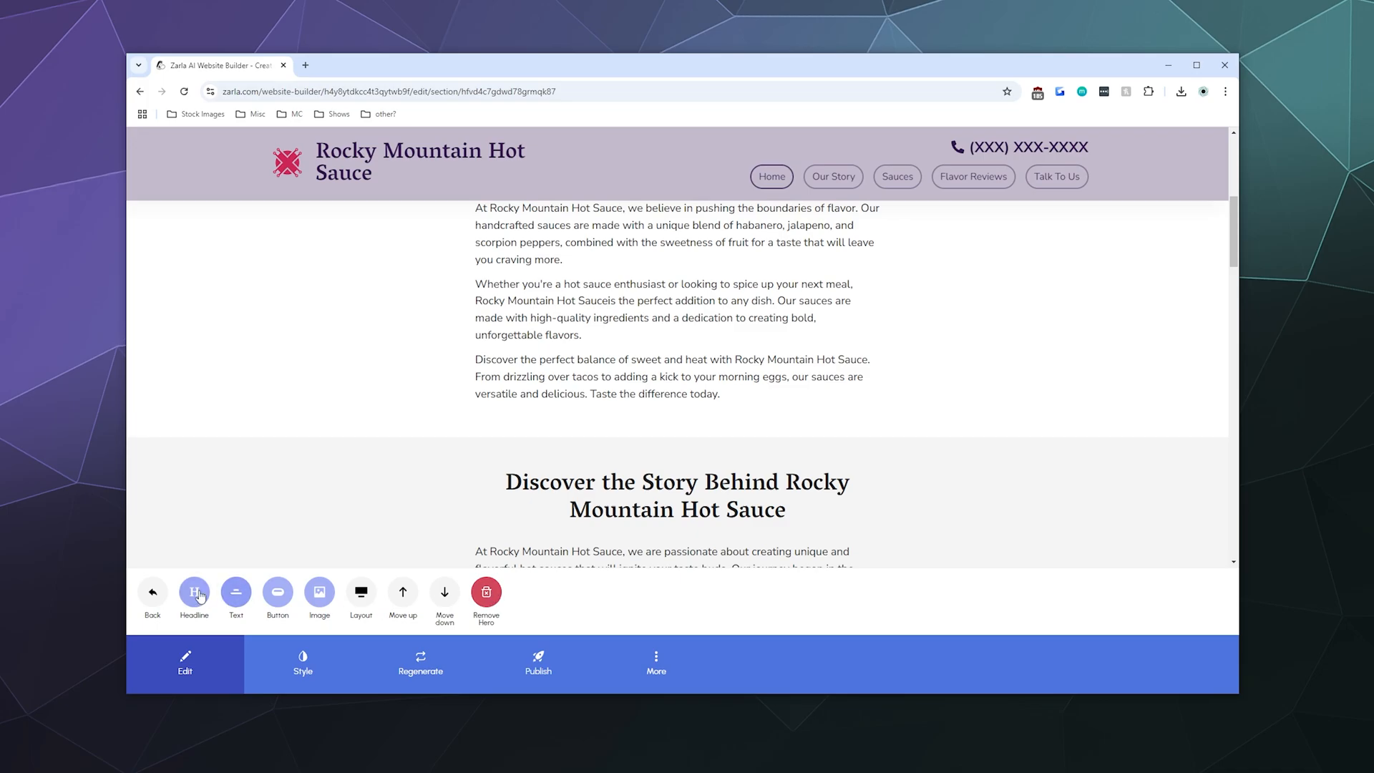
Leave the hero settings and remove the Reviews section from the page, confirming the removal
left_click(156, 597)
scroll(268, 458, "down", 10)
scroll(268, 459, "down", 10)
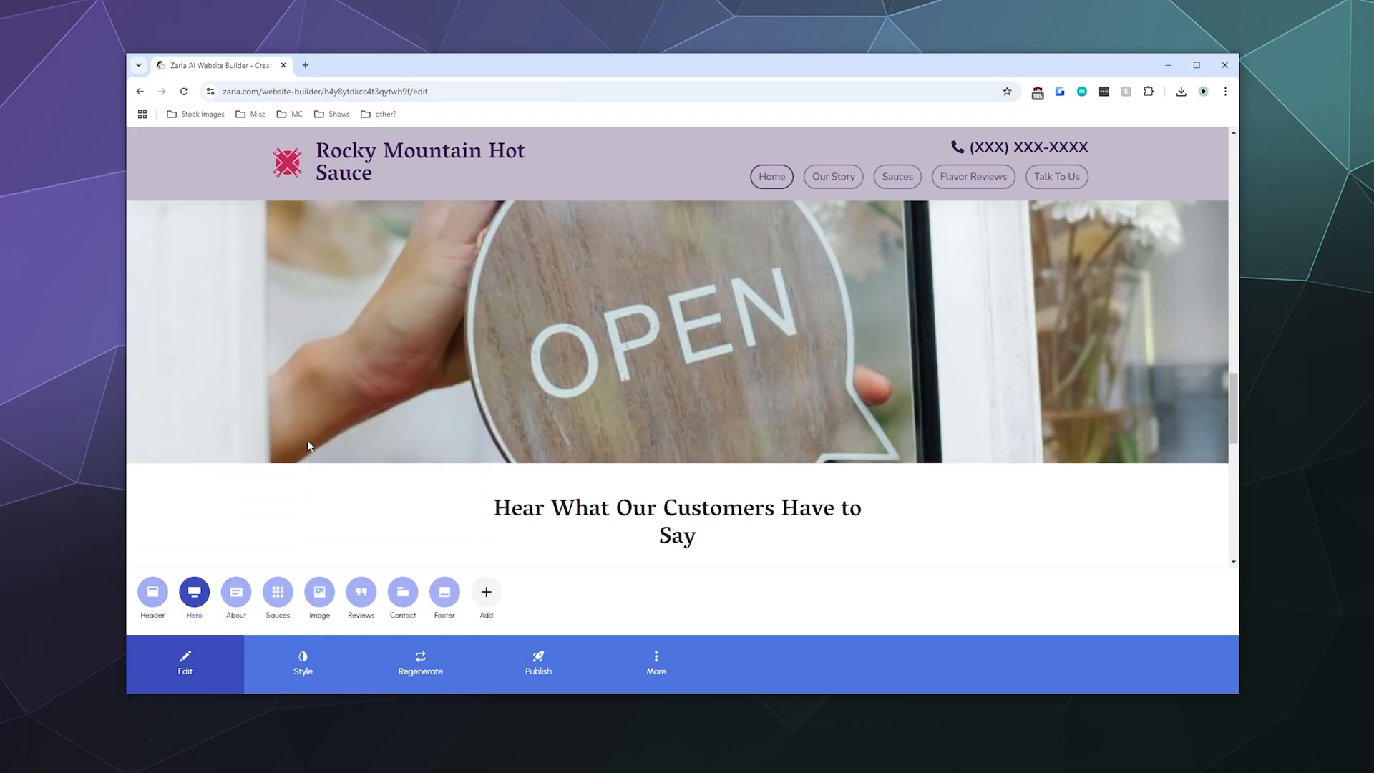
scroll(482, 418, "up", 3)
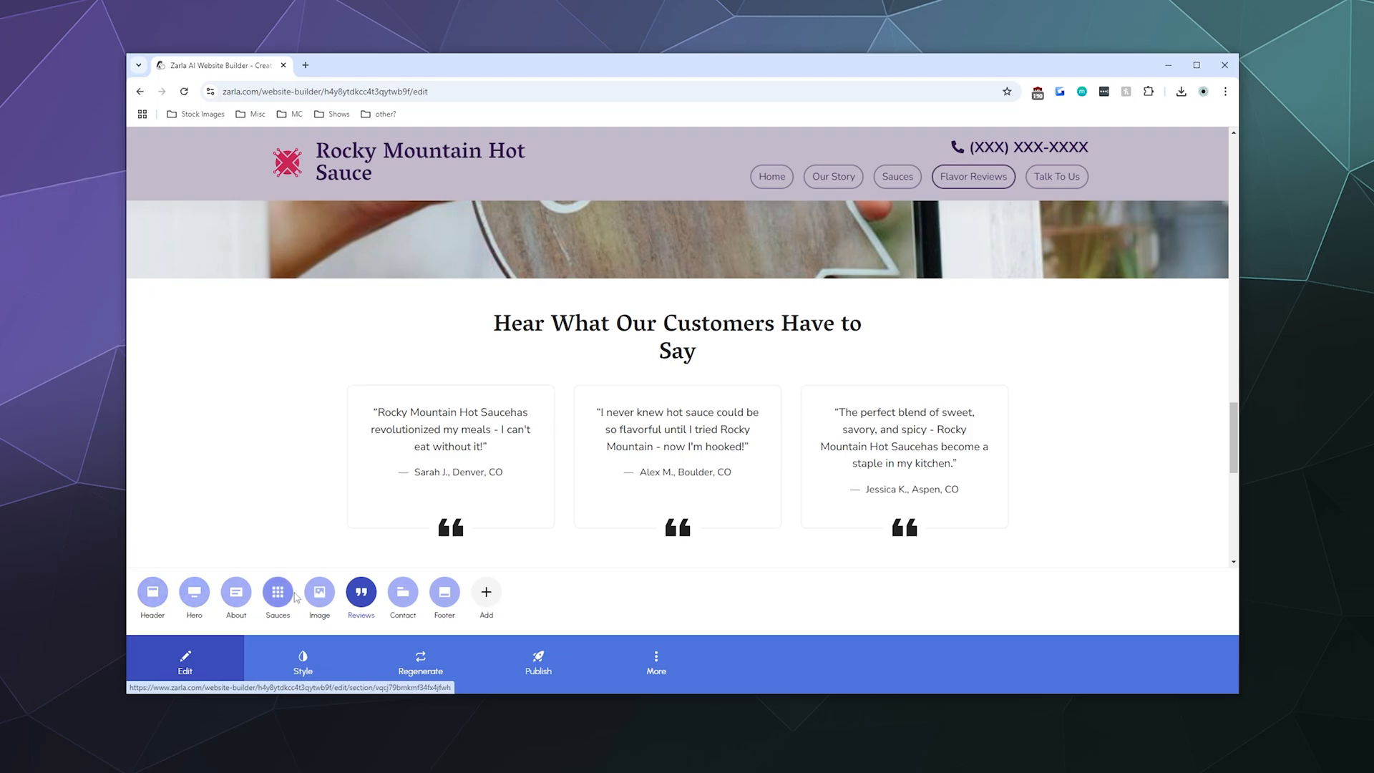
left_click(361, 592)
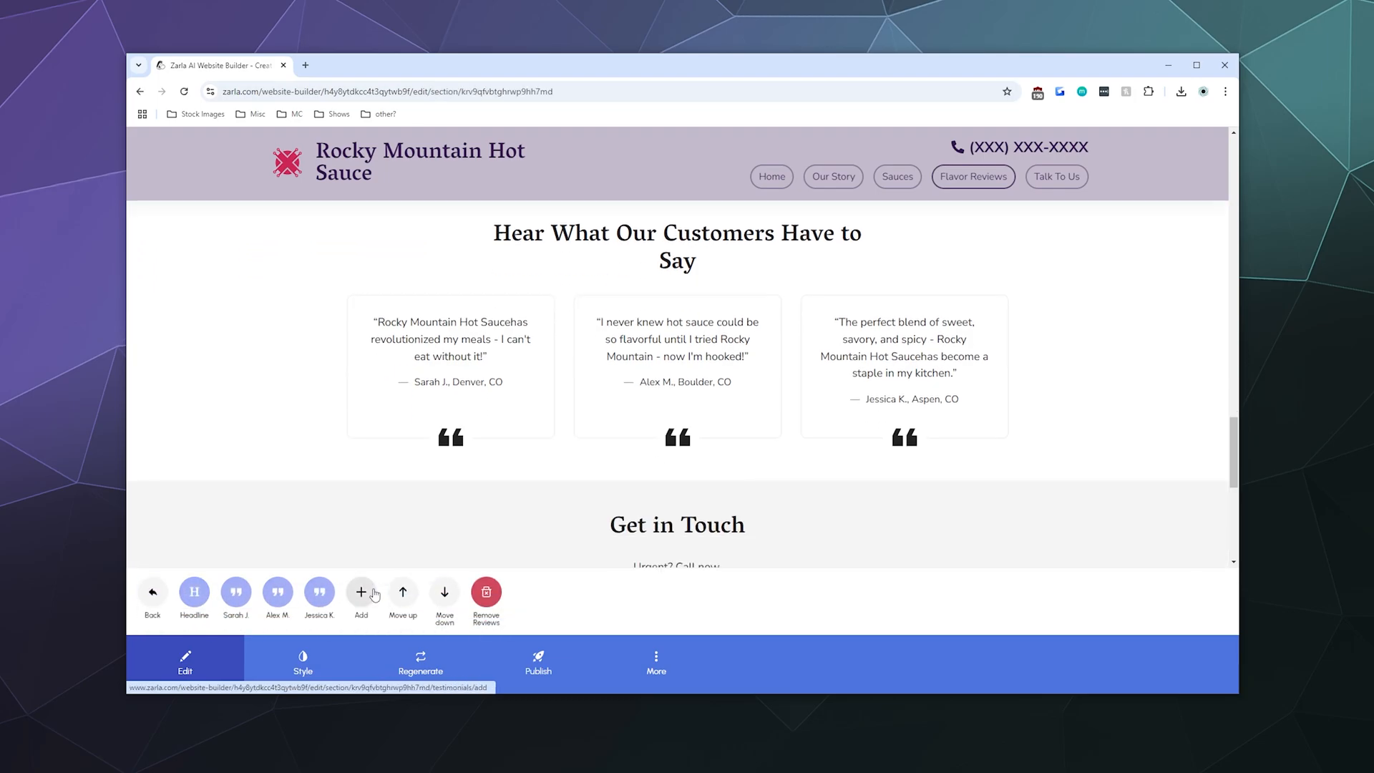
left_click(485, 592)
left_click(637, 464)
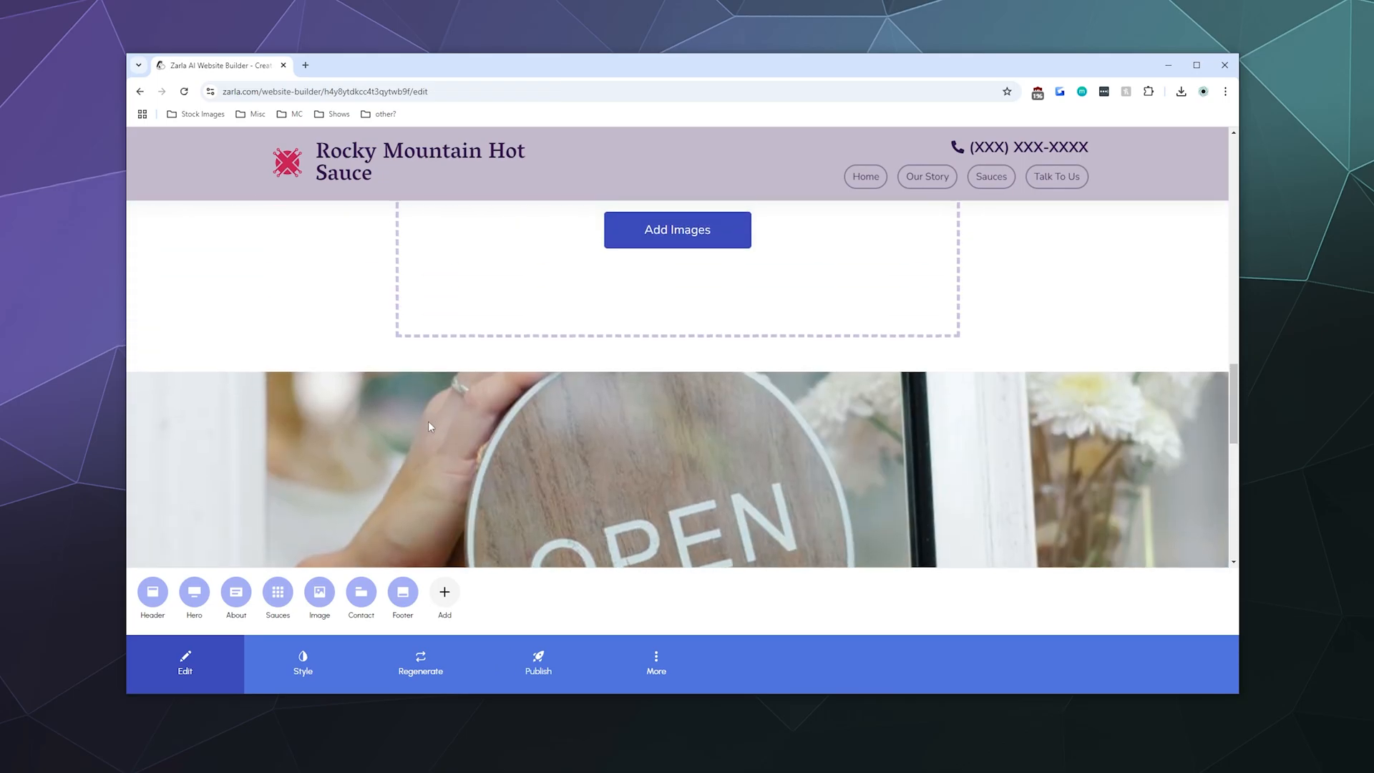
Look through the page's remaining sections and open the settings of the standalone image section above Get in Touch
scroll(429, 438, "down", 4)
scroll(430, 440, "up", 12)
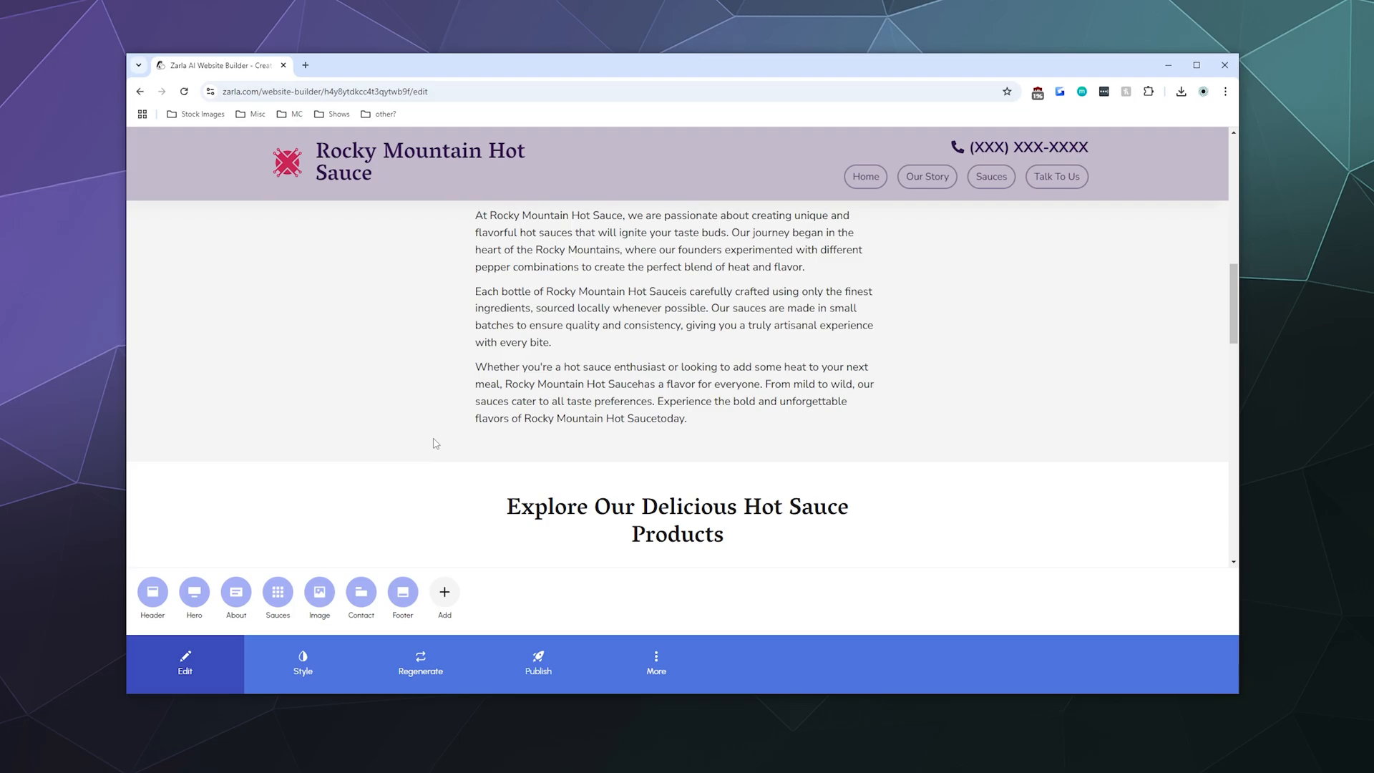
scroll(434, 442, "up", 10)
scroll(430, 440, "down", 8)
scroll(429, 443, "up", 4)
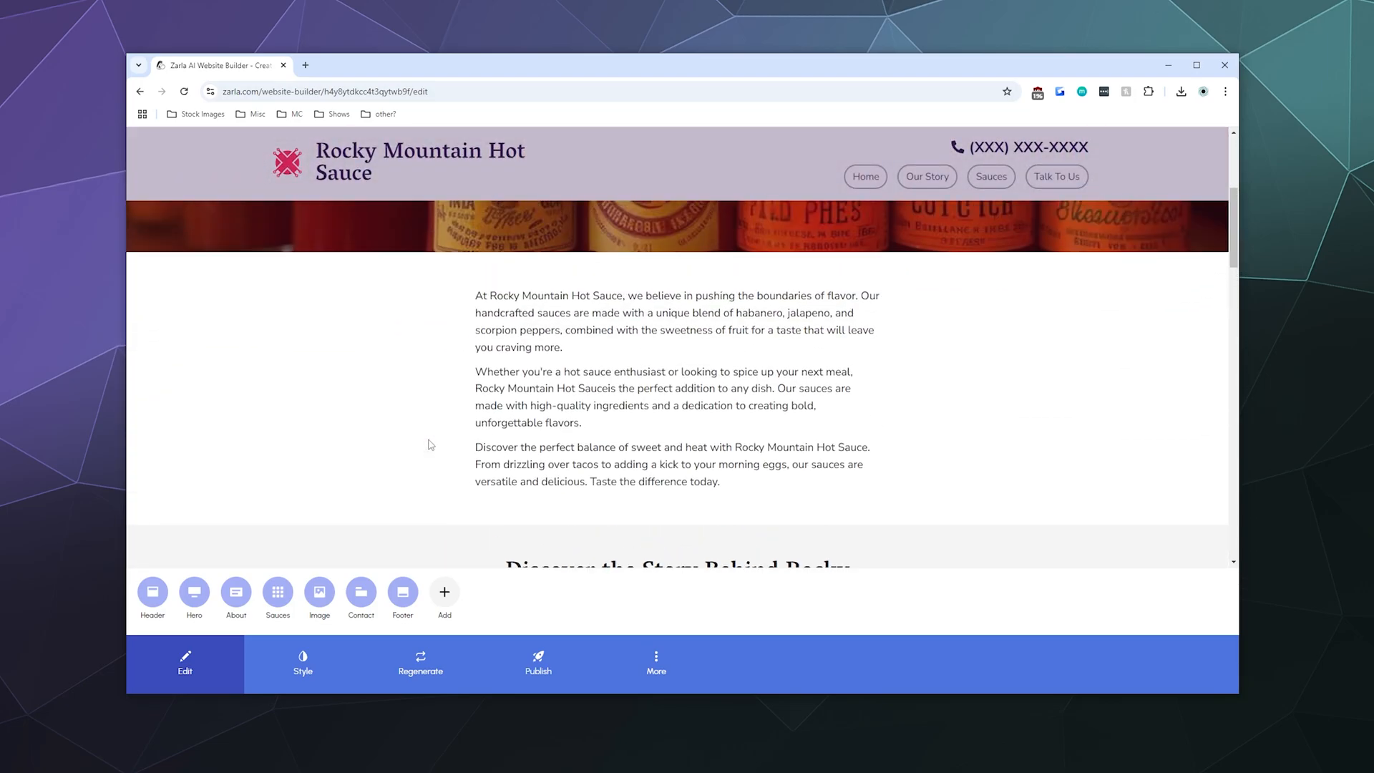
scroll(430, 444, "up", 2)
scroll(429, 446, "down", 5)
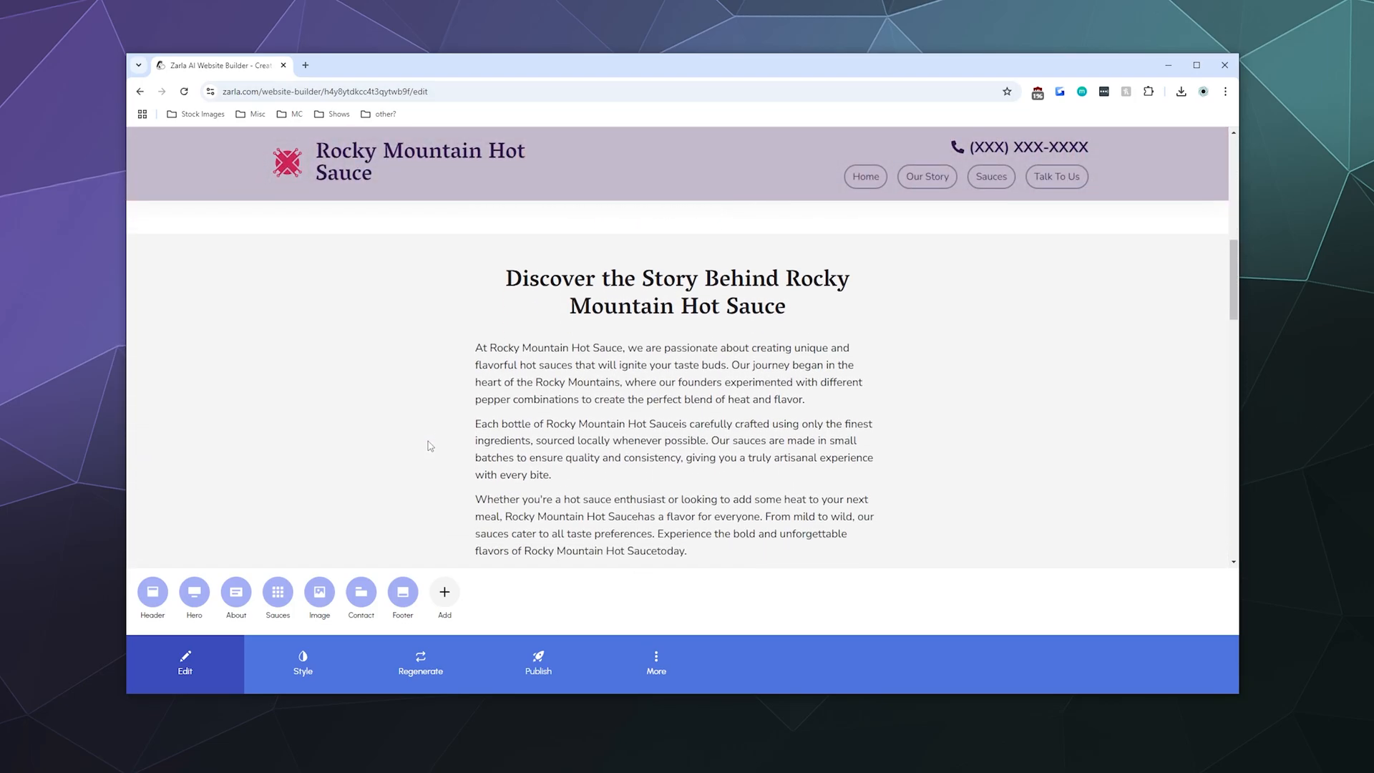
scroll(430, 445, "down", 1)
scroll(430, 446, "down", 6)
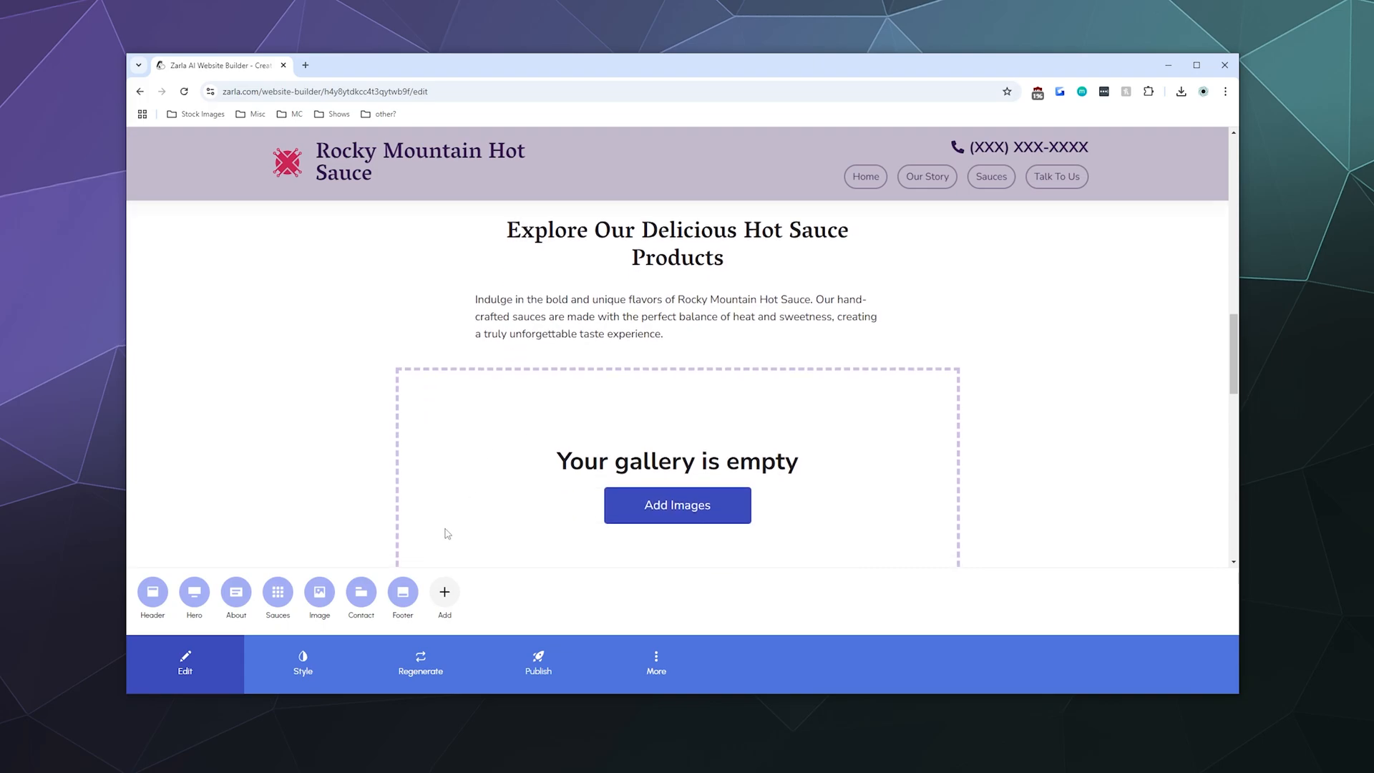
left_click(319, 600)
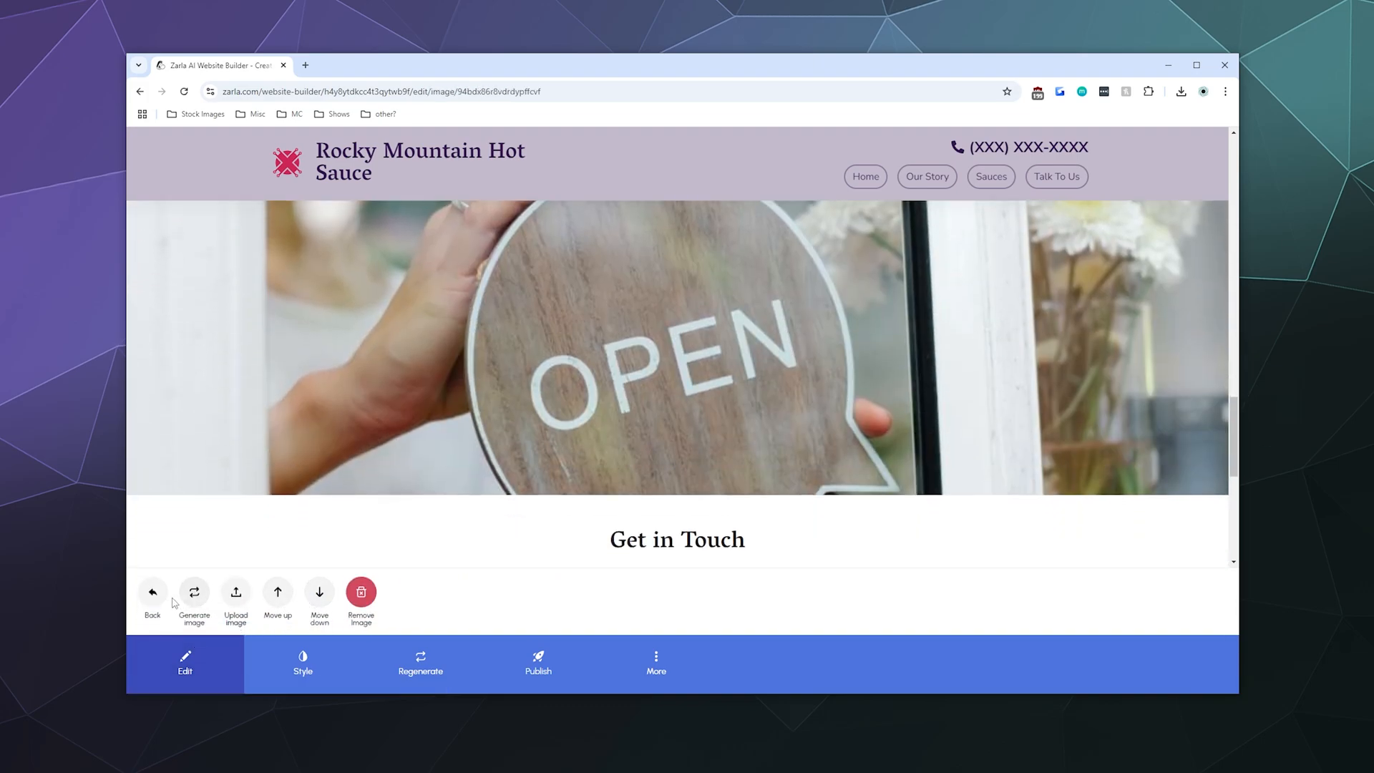
Switch from the image settings to the sauce gallery section and change its headline to "Explore Our Library of Saucy Flavors"
left_click(151, 596)
left_click(278, 594)
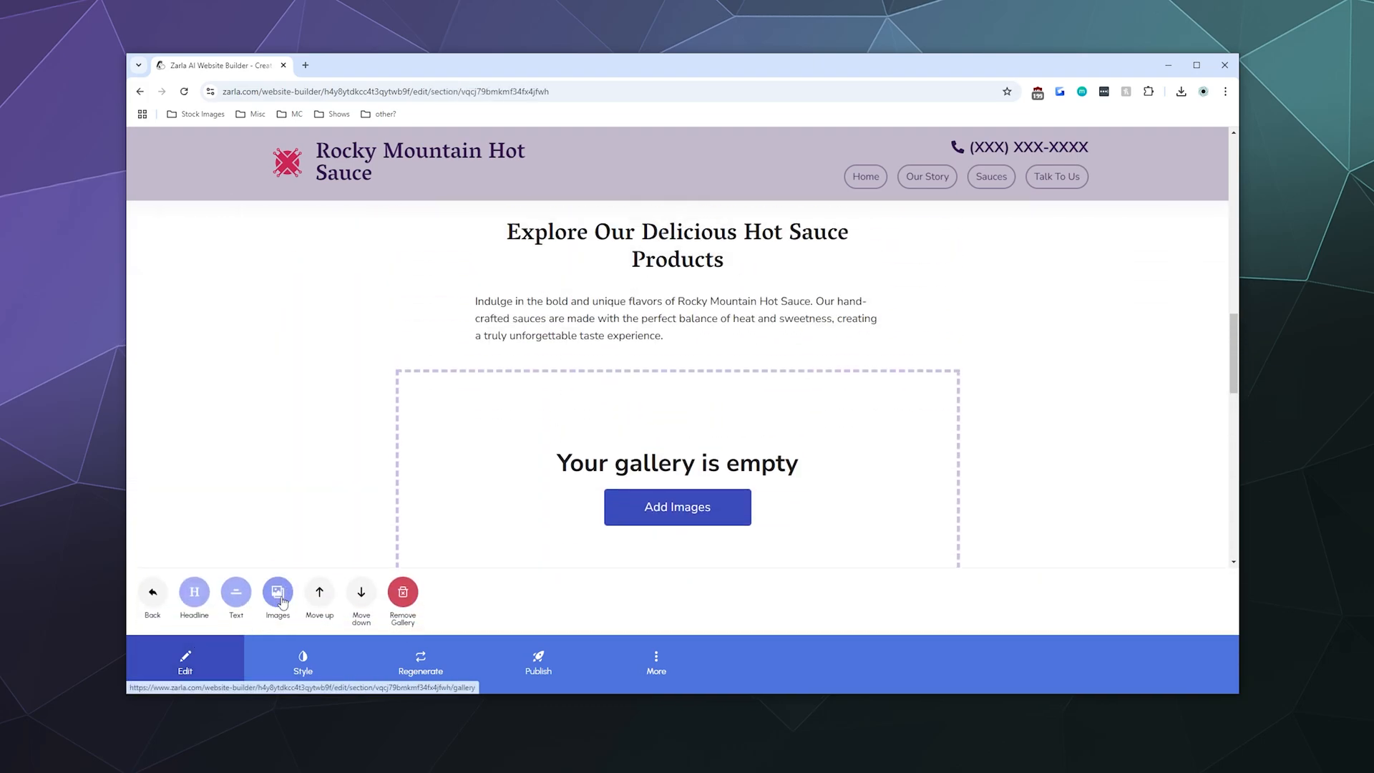
left_click(195, 594)
left_click_drag(352, 626, 98, 627)
type("Explore ")
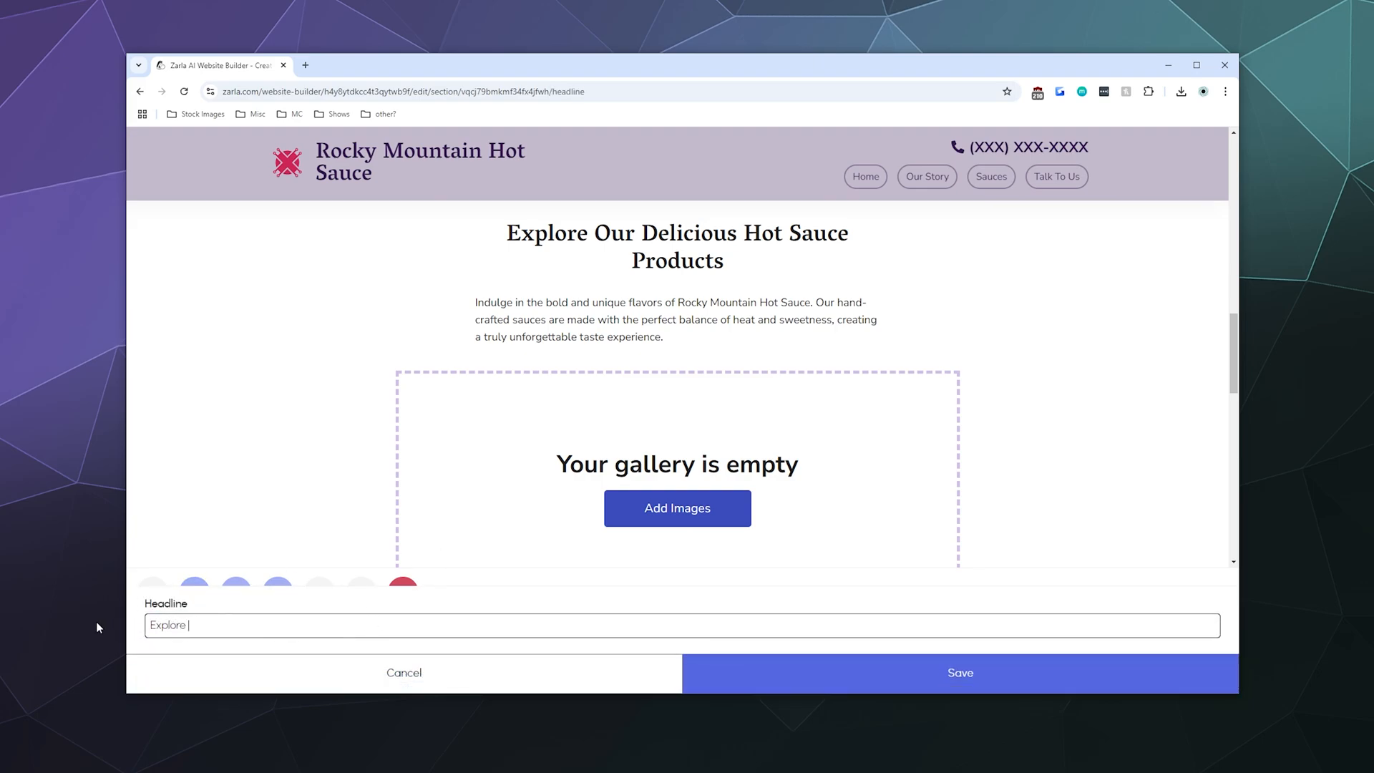
type("Our Library of Saucy Flavors")
left_click(908, 677)
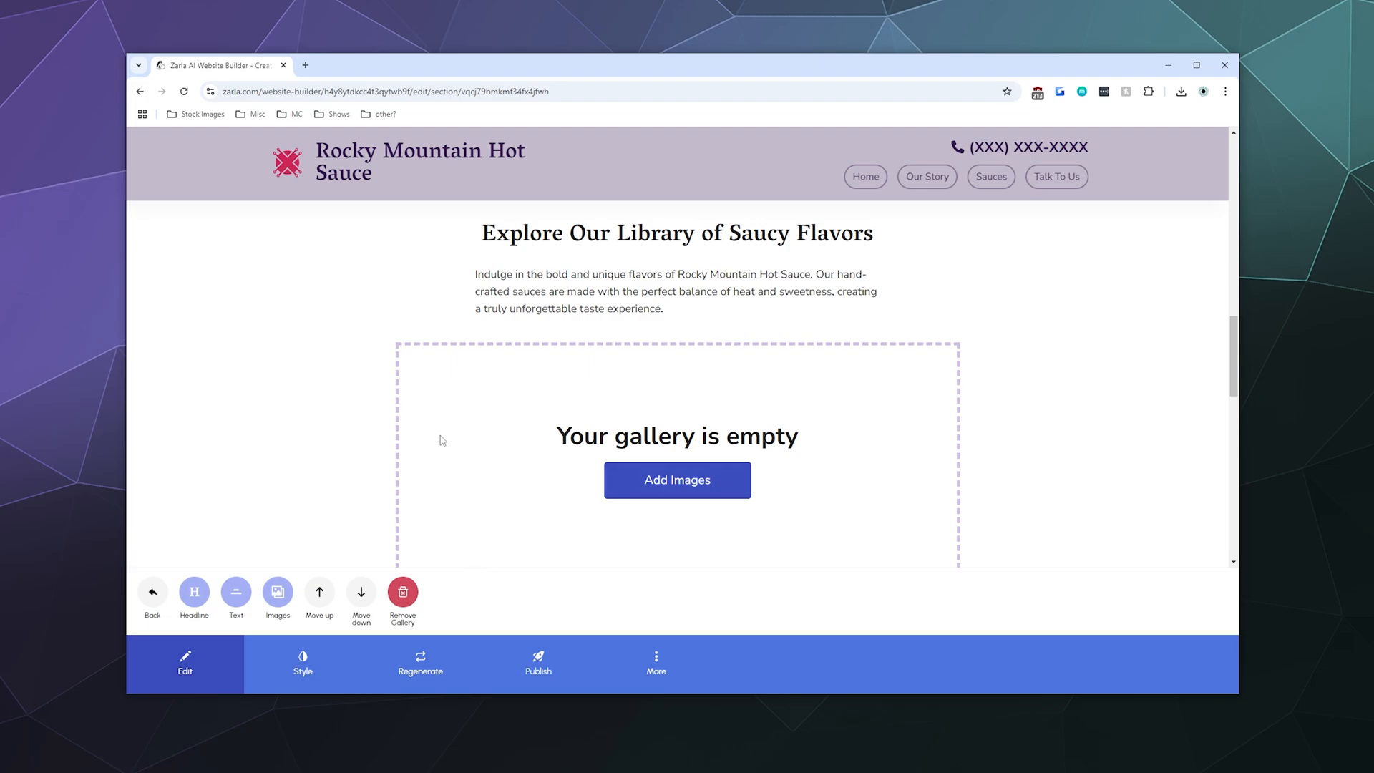
Start an image upload for the empty gallery and browse to the Flavors folder inside Hotsauce Images
left_click(698, 493)
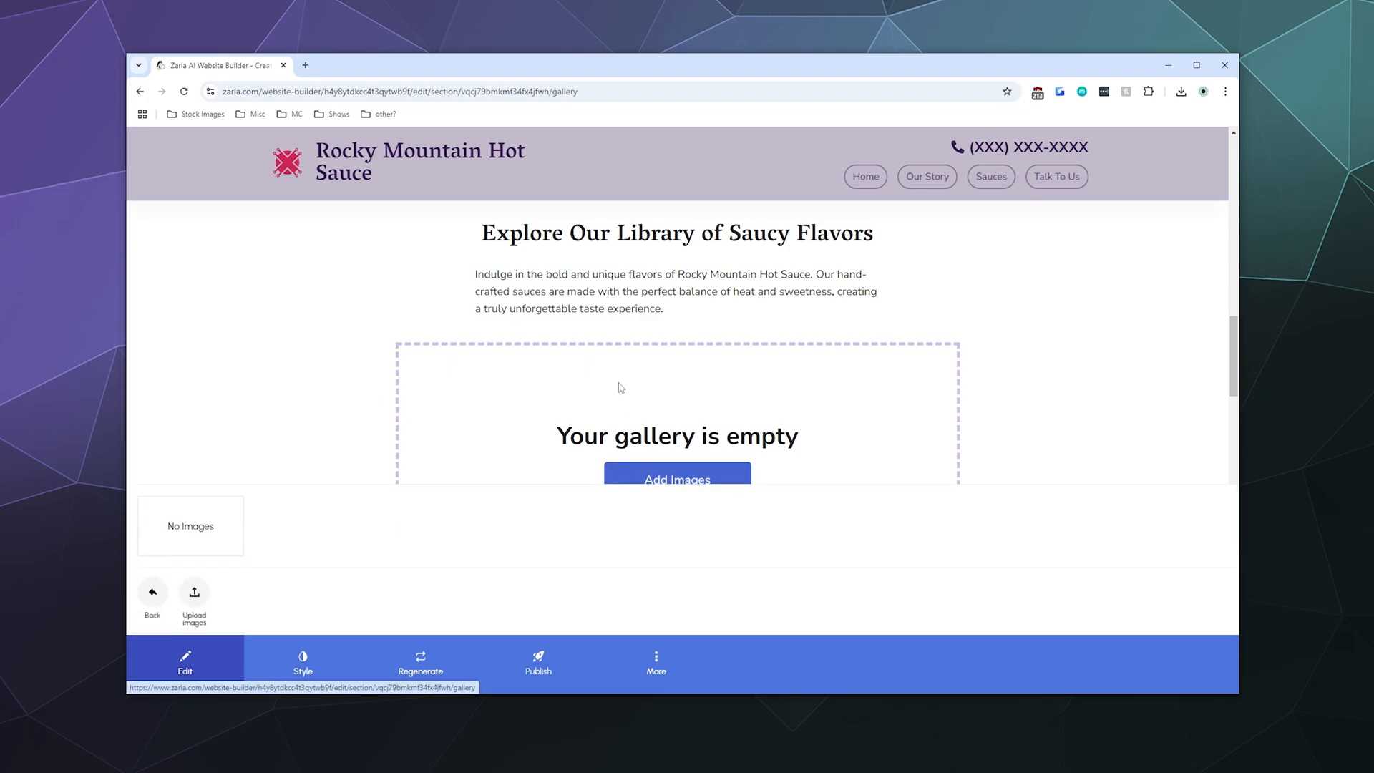
left_click(194, 591)
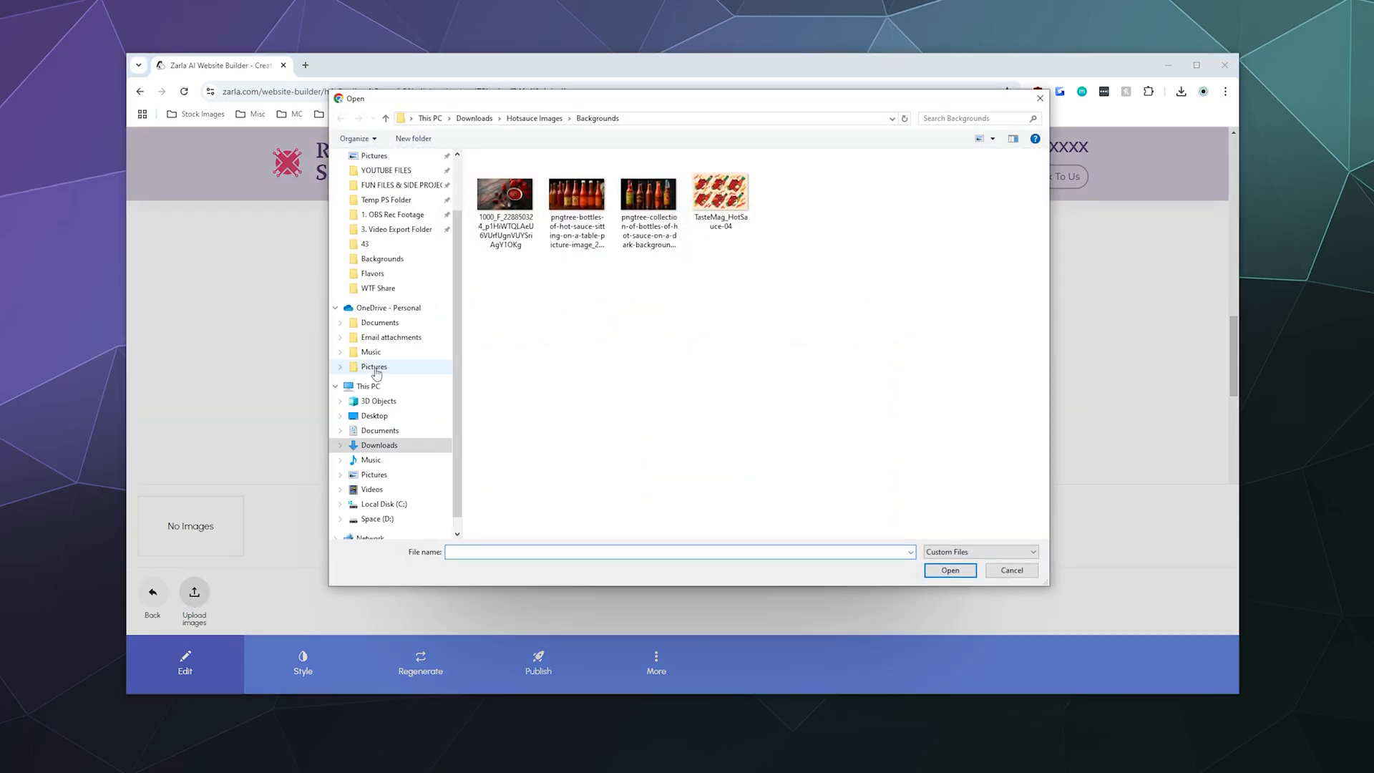
left_click(538, 118)
double_click(523, 188)
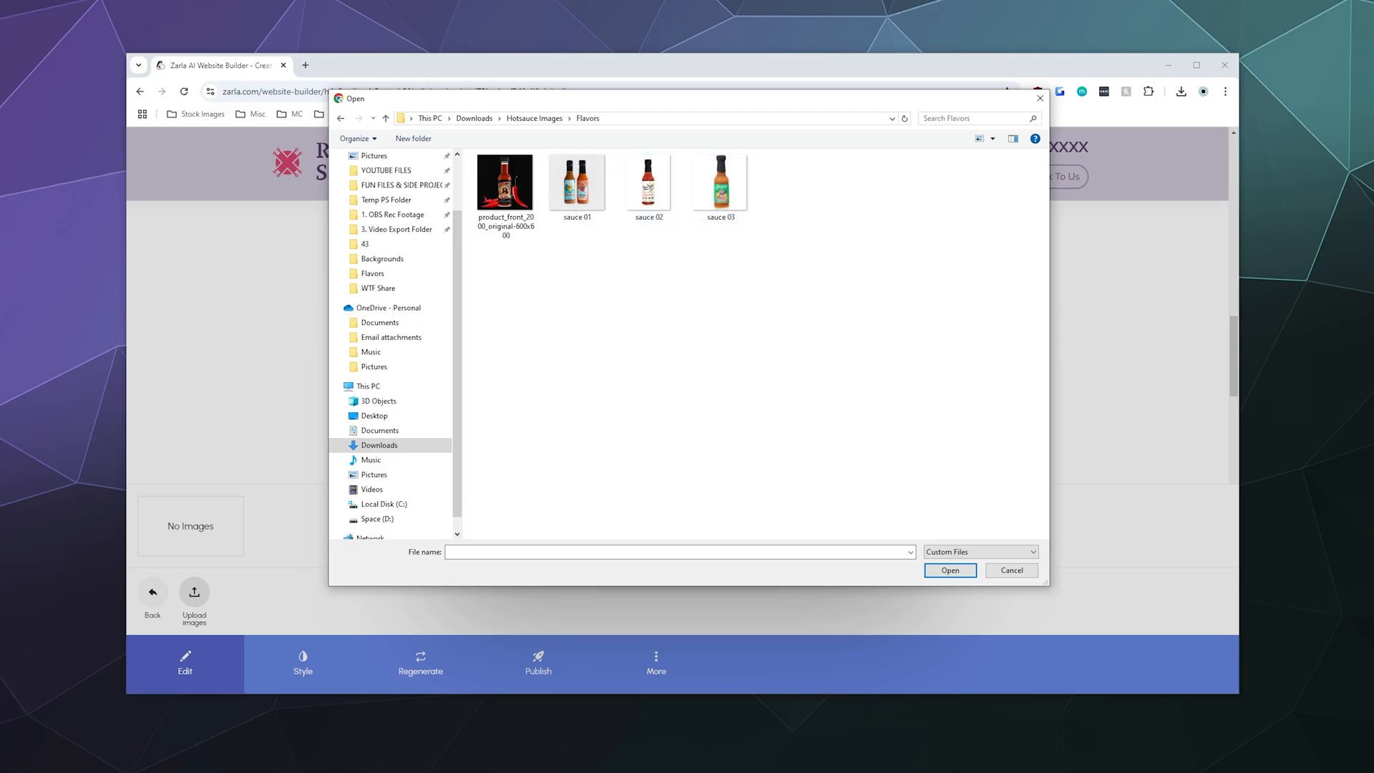
Switch to File Explorer to examine the Flavors folder and the file type of Untitledimage, and return to the upload
left_click(533, 745)
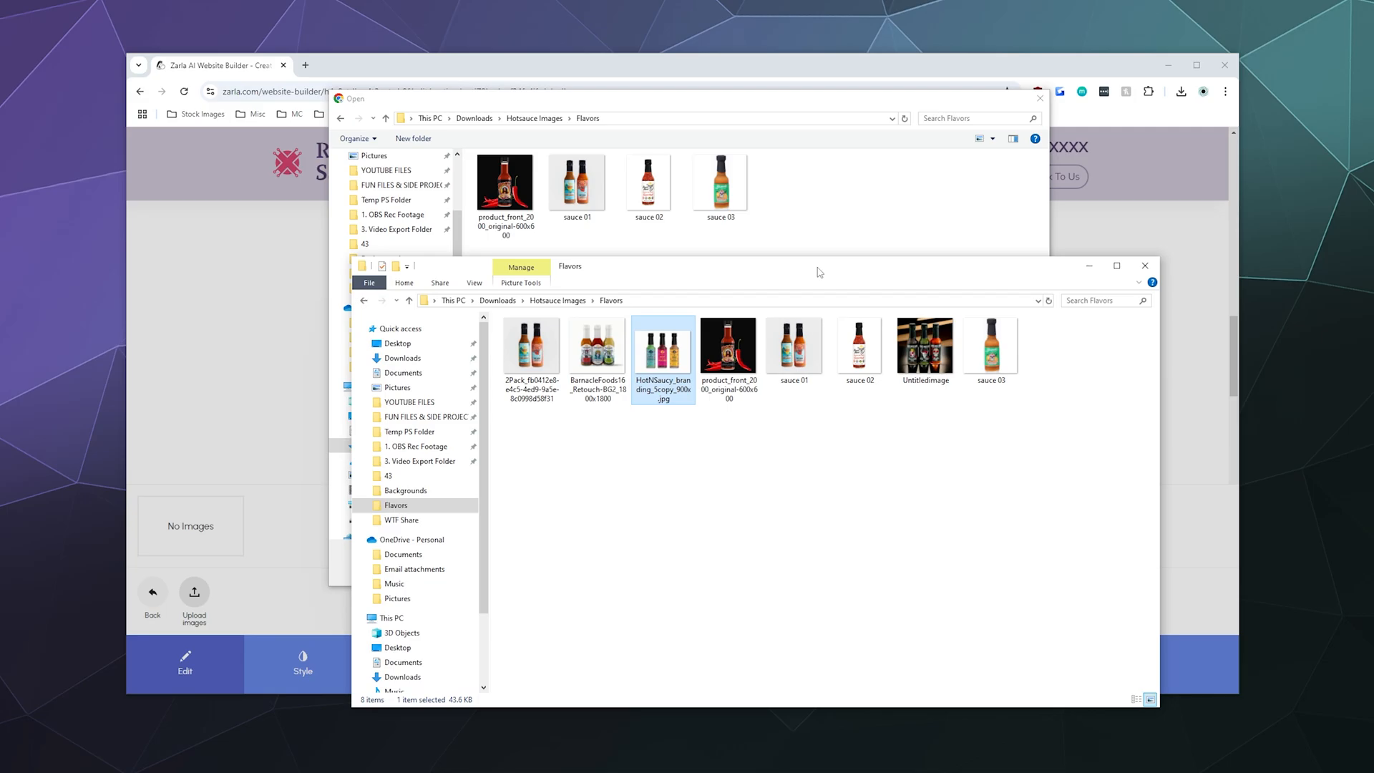
left_click_drag(789, 272, 673, 274)
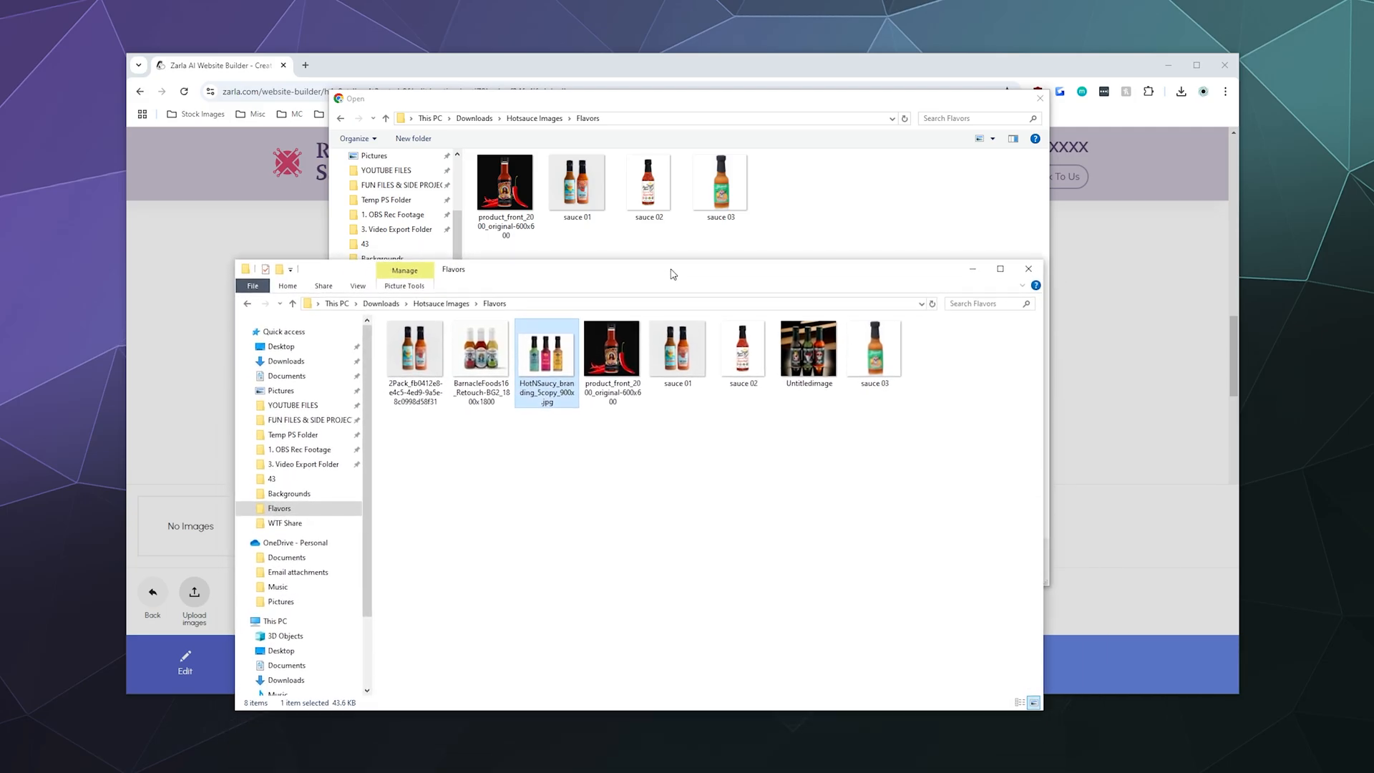
left_click(803, 362)
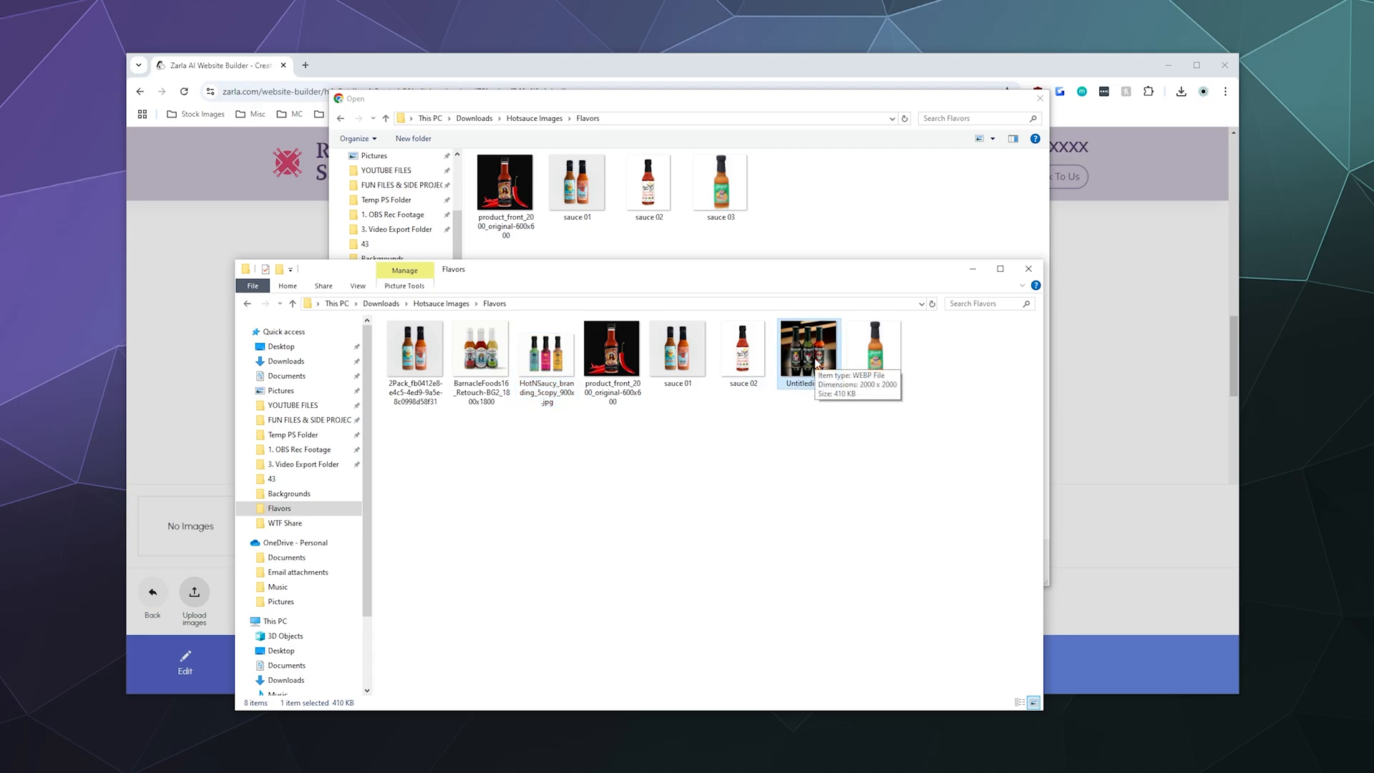
left_click(973, 269)
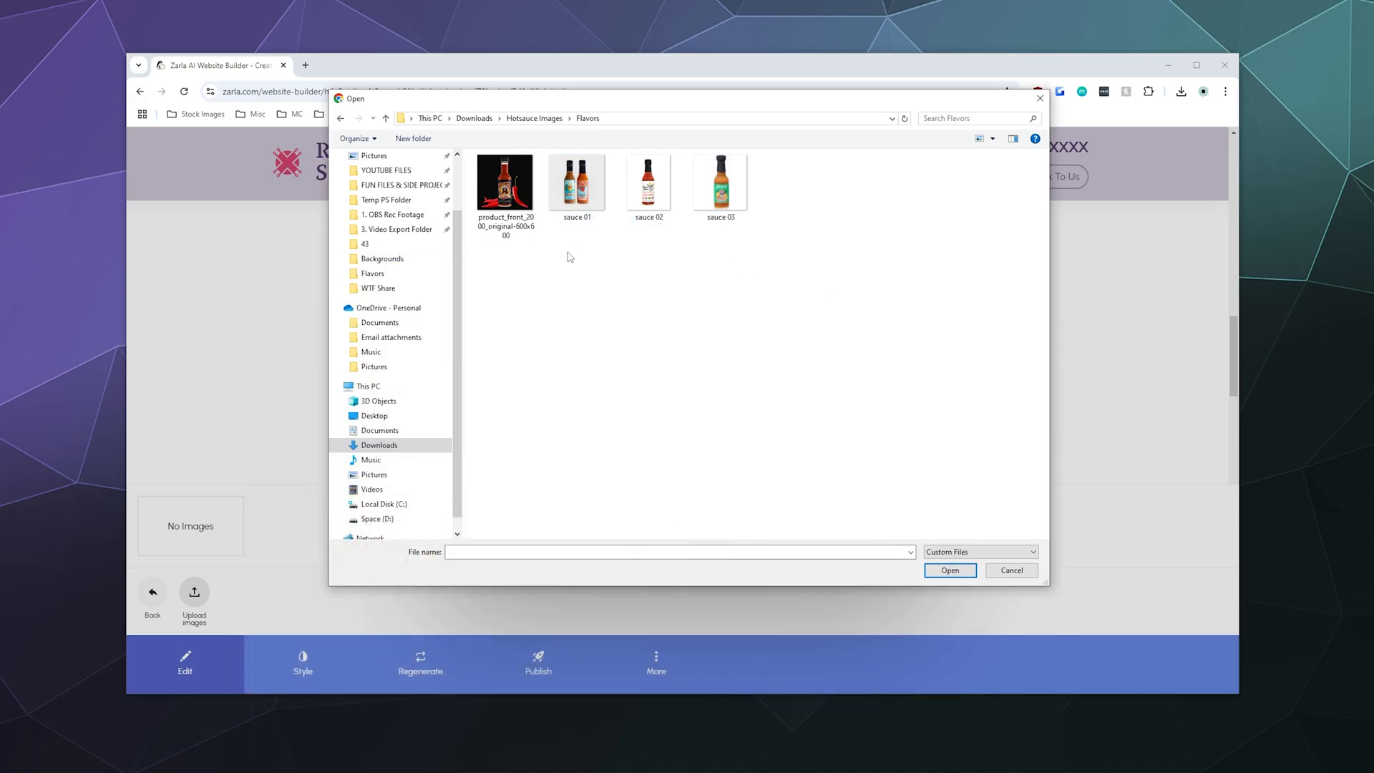
Upload sauce 01, sauce 02 and sauce 03 to the gallery and check how they appear on the page
left_click_drag(570, 260, 760, 150)
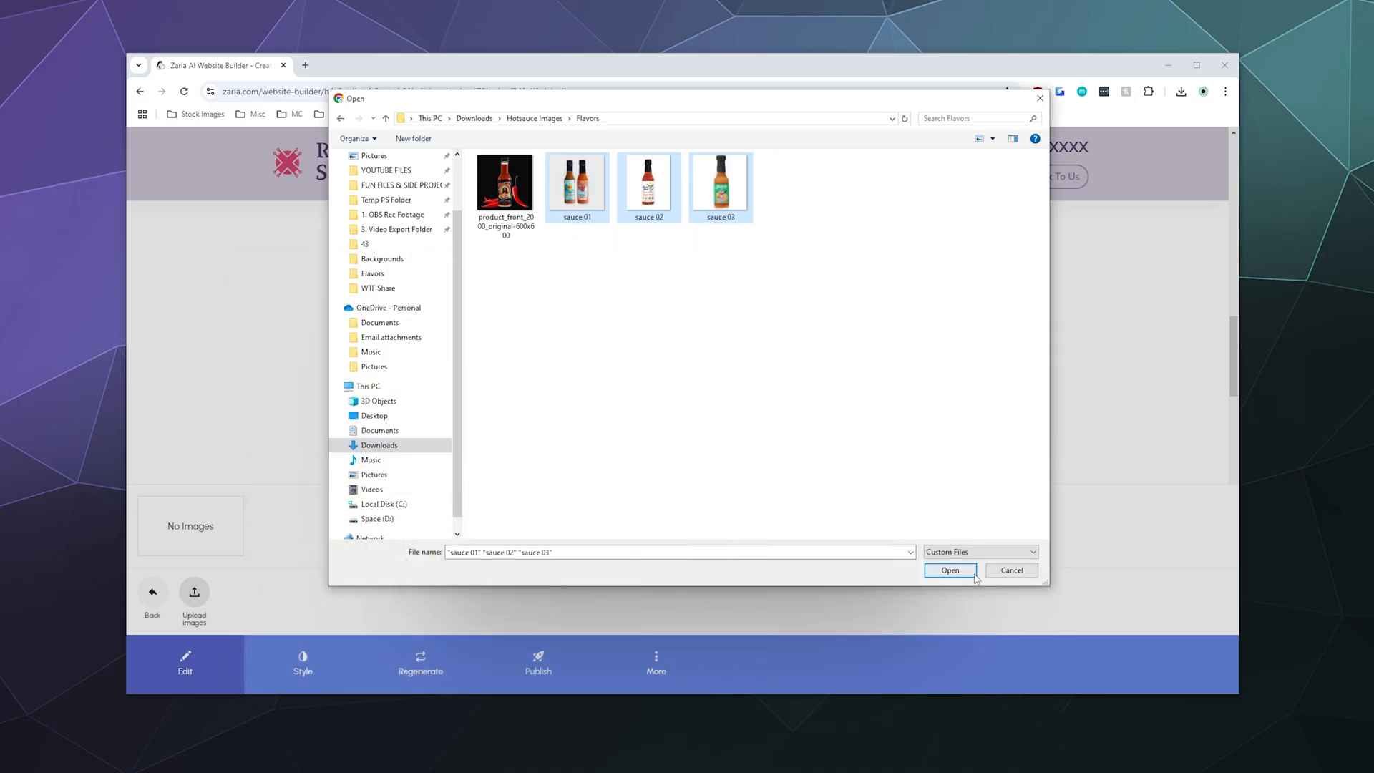
left_click(951, 574)
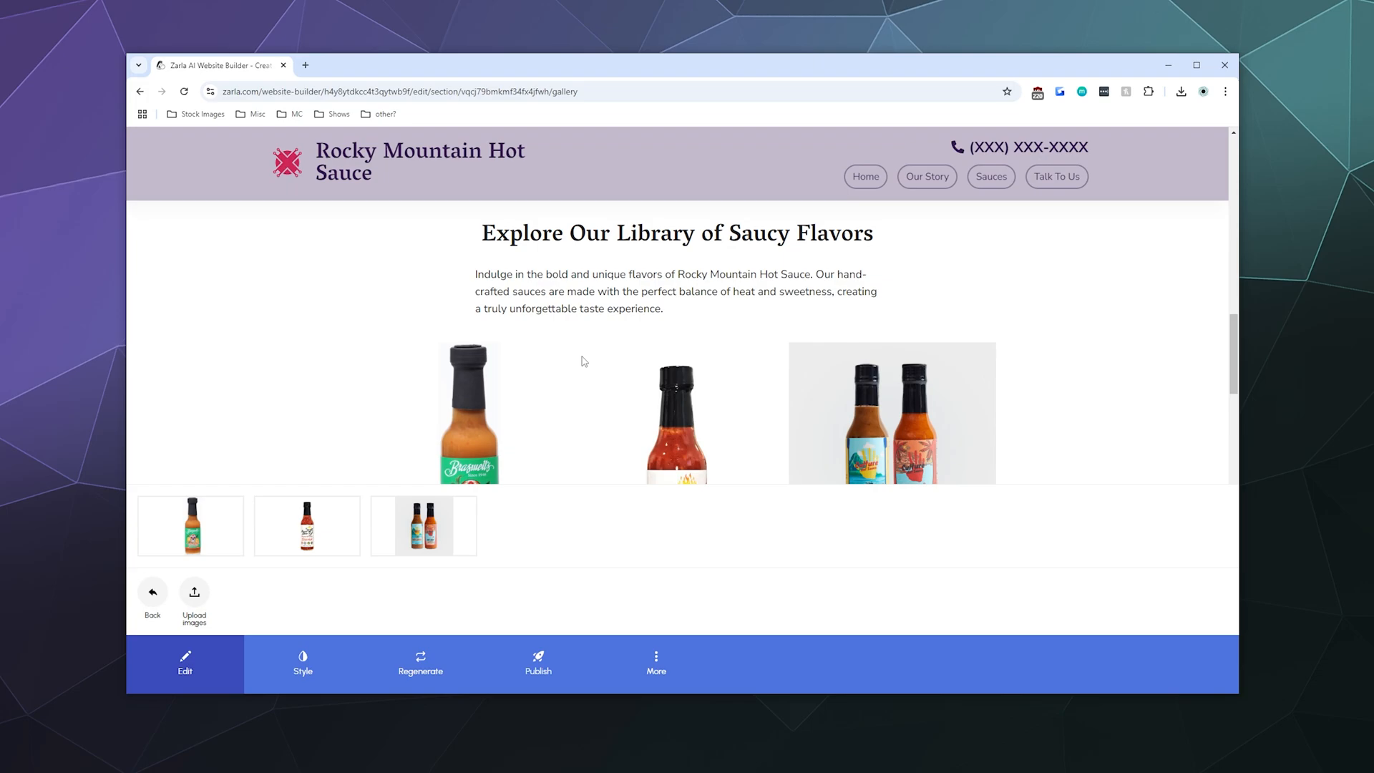
scroll(399, 361, "down", 3)
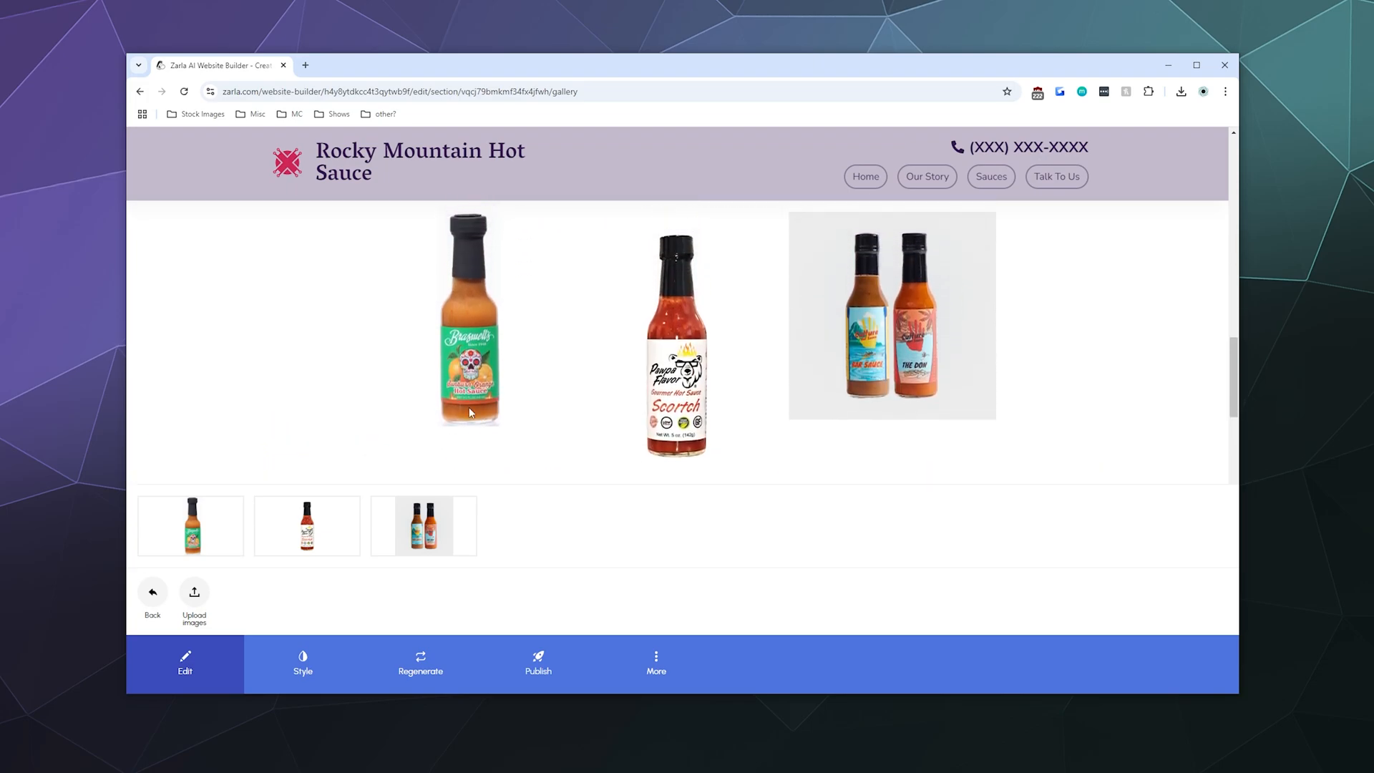
scroll(755, 374, "up", 3)
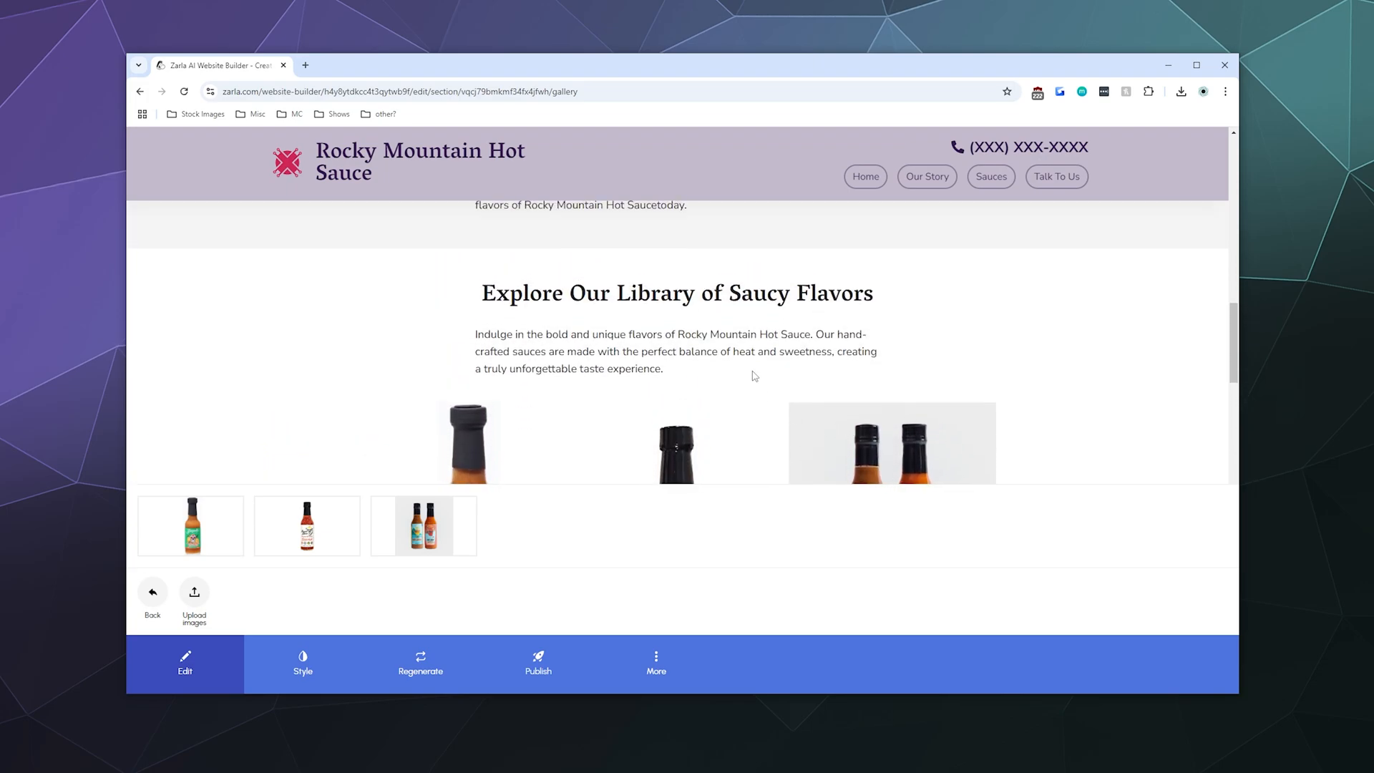
scroll(755, 371, "down", 3)
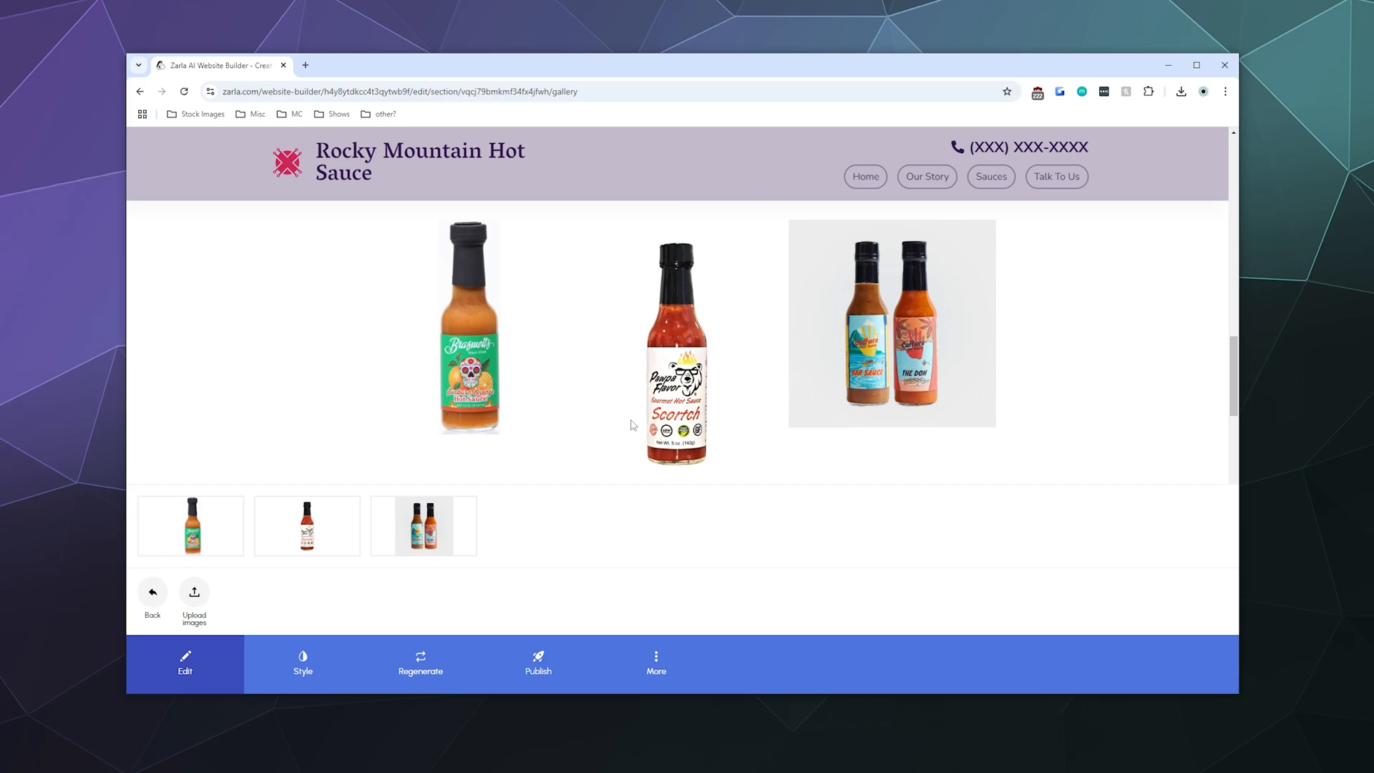
Leave the gallery settings and open the settings of the standalone OPEN sign image above Get in Touch
left_click(153, 592)
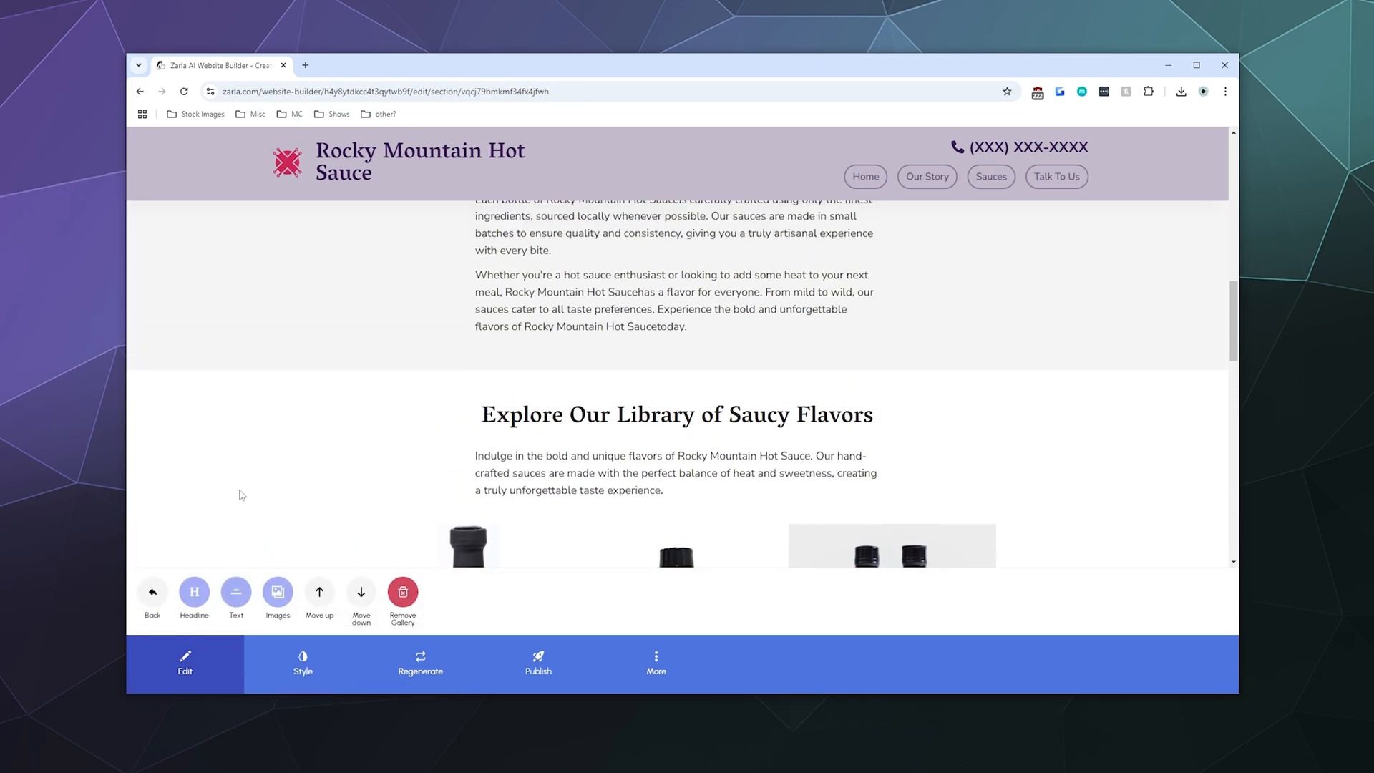
scroll(242, 495, "down", 5)
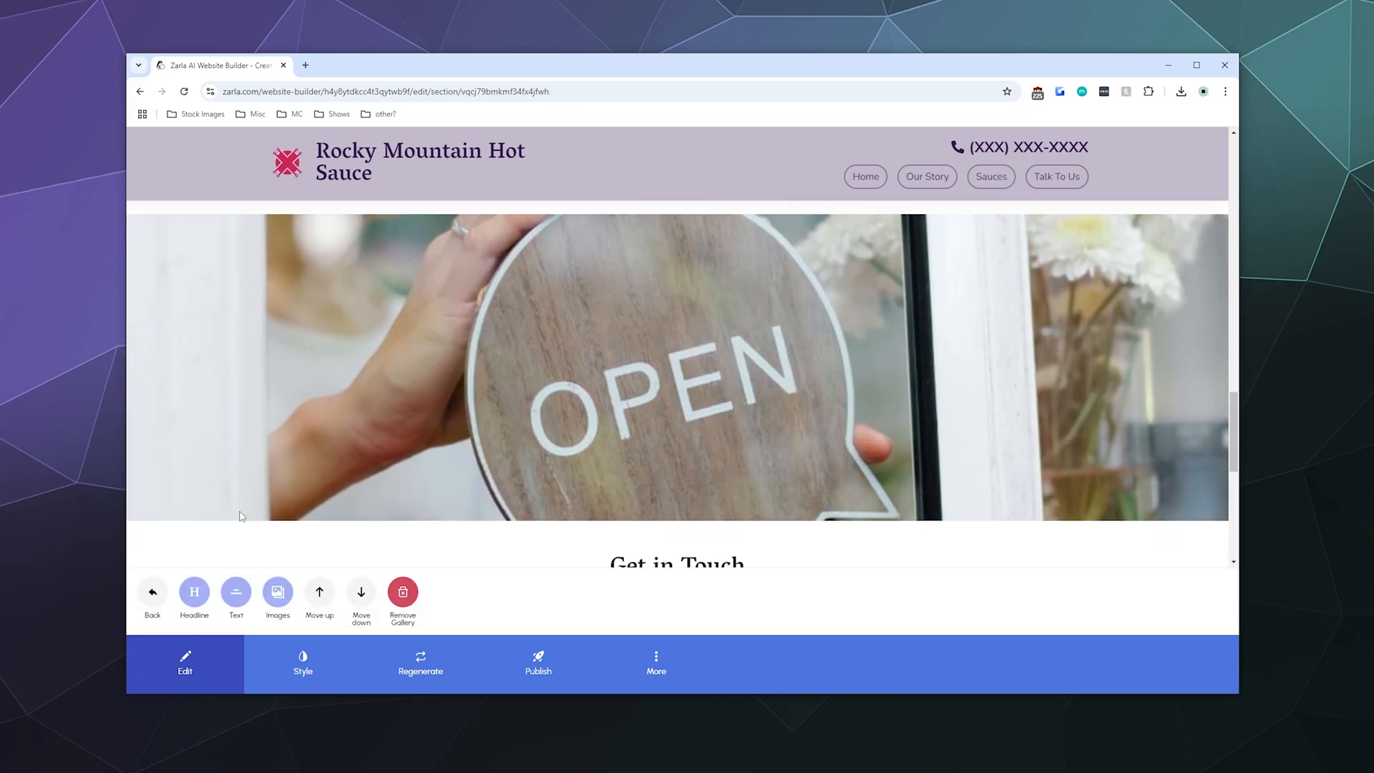
left_click(278, 591)
left_click(147, 599)
left_click(145, 603)
left_click(483, 387)
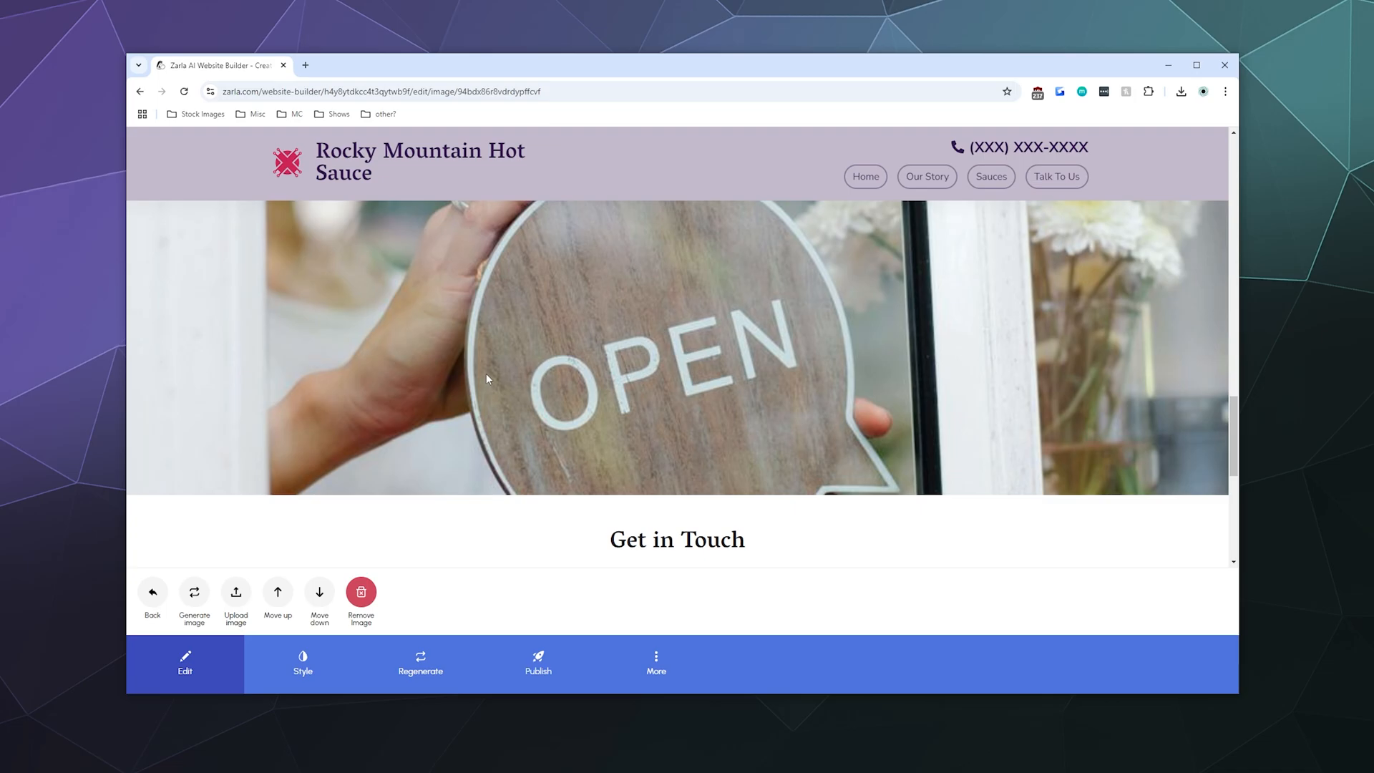
Replace the OPEN sign image with TasteMag_HotSauce-04 from the Backgrounds folder, adjusting its crop before saving
left_click(237, 621)
left_click(682, 455)
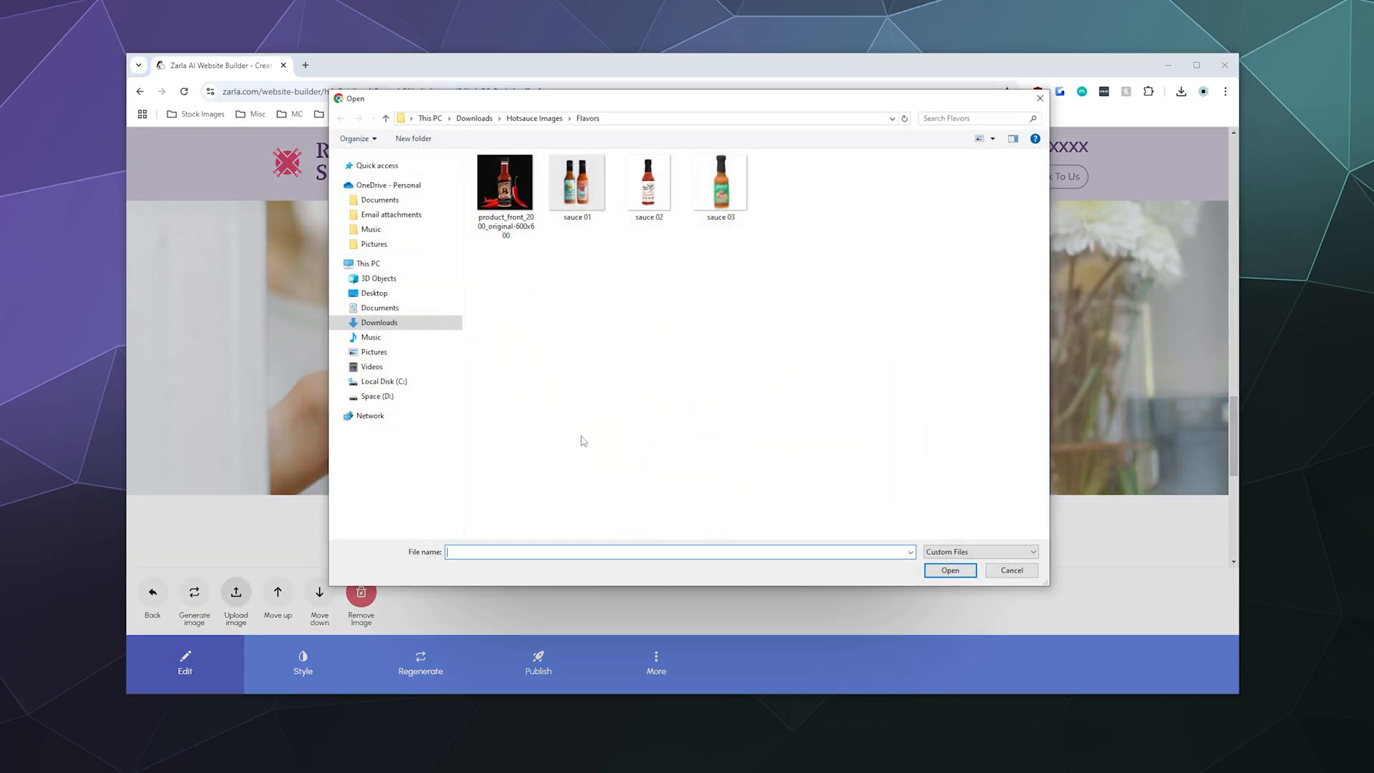
left_click(534, 118)
double_click(508, 177)
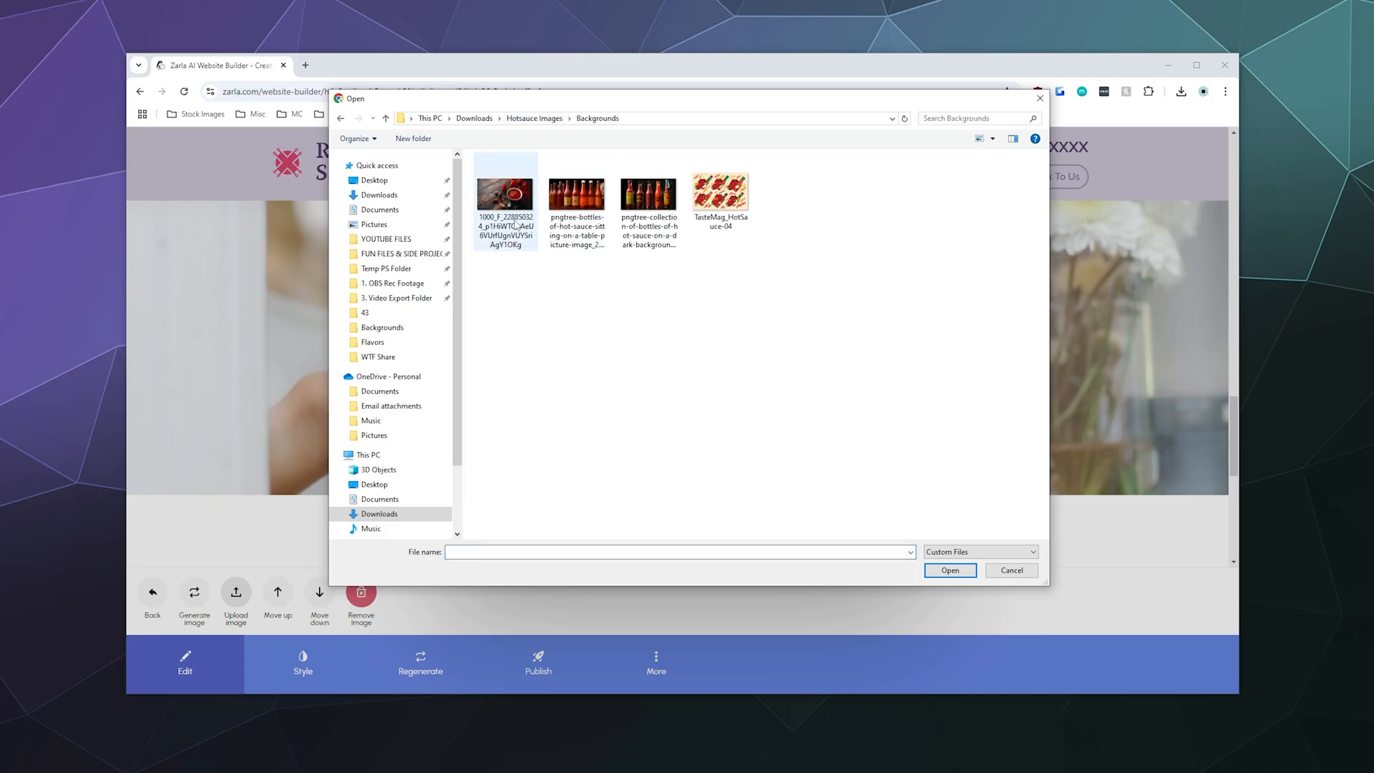
left_click(726, 199)
left_click(928, 571)
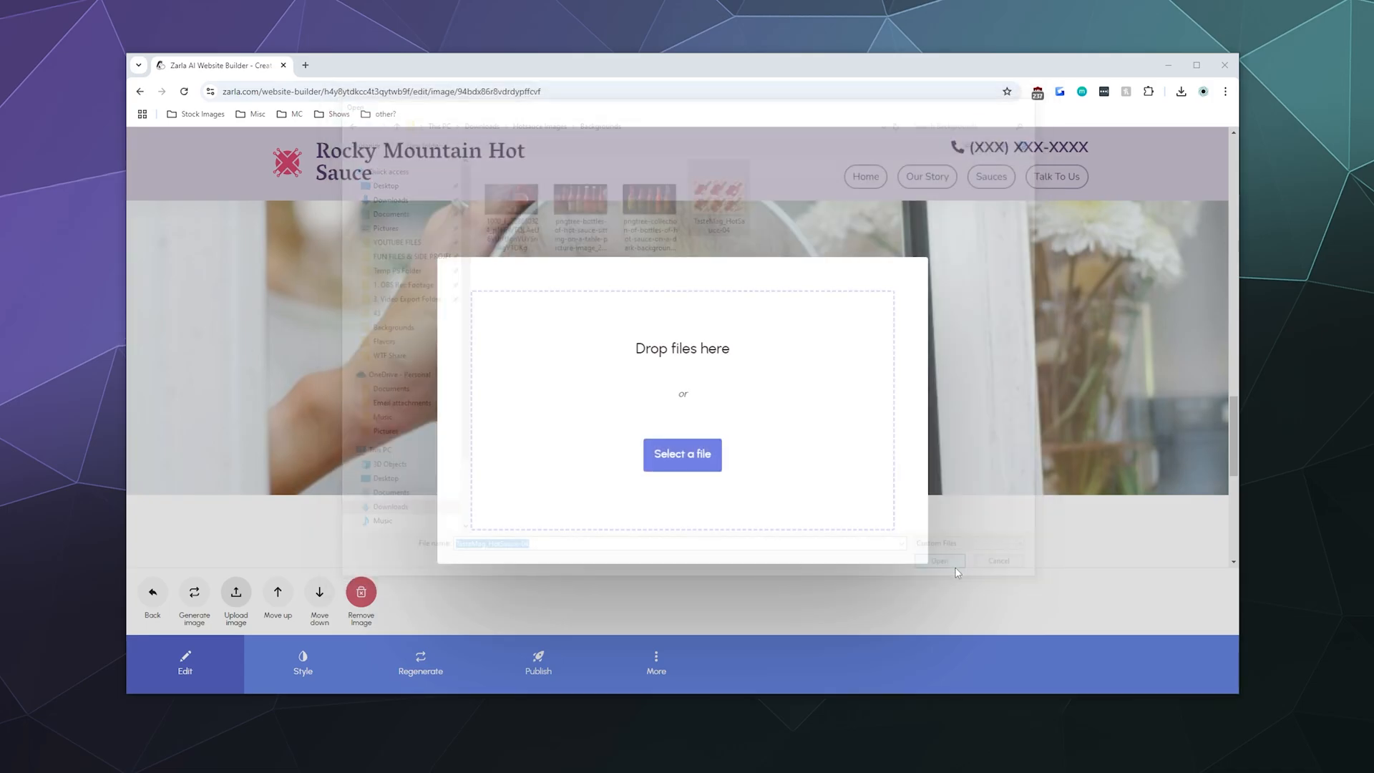
left_click_drag(455, 493, 601, 490)
left_click(887, 536)
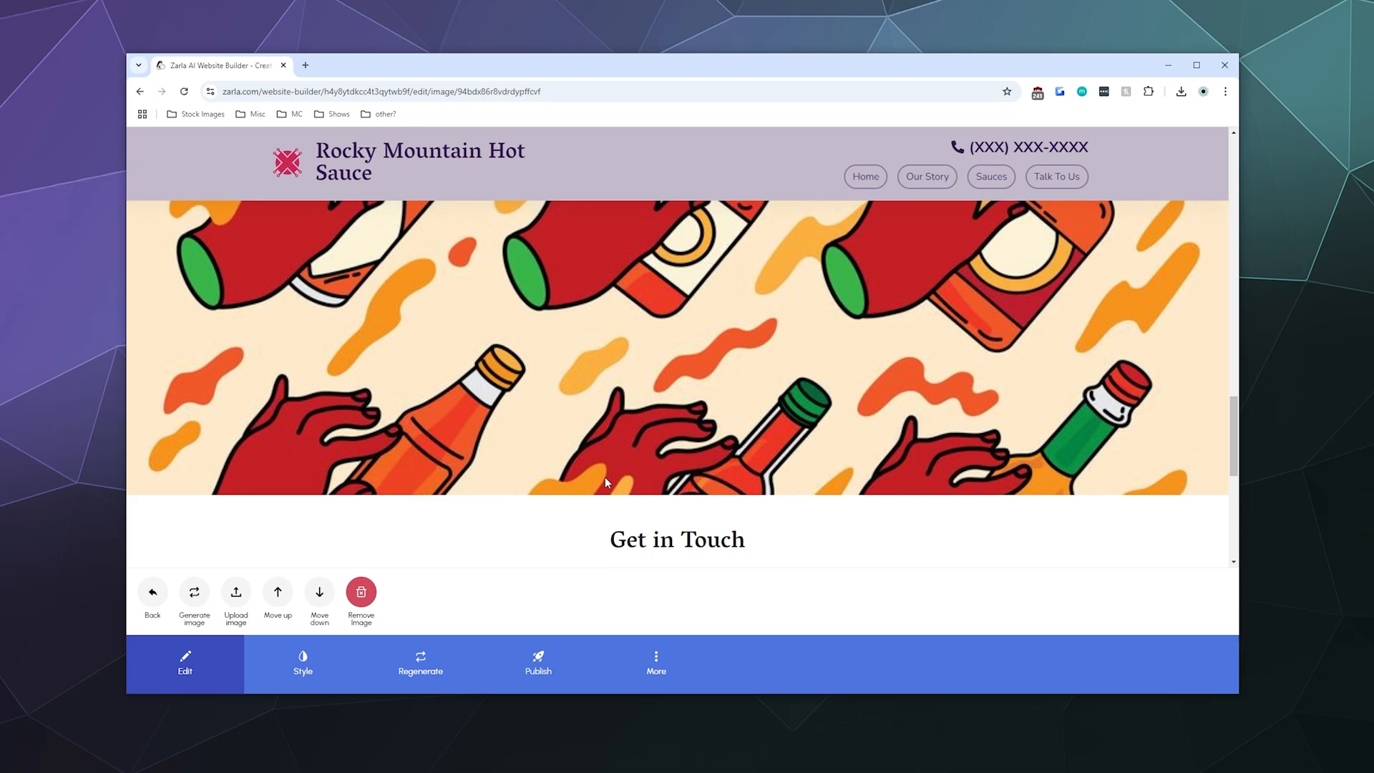
Review the page from the Get in Touch form back through the story text to the sauce gallery
scroll(557, 431, "up", 1)
scroll(557, 431, "down", 5)
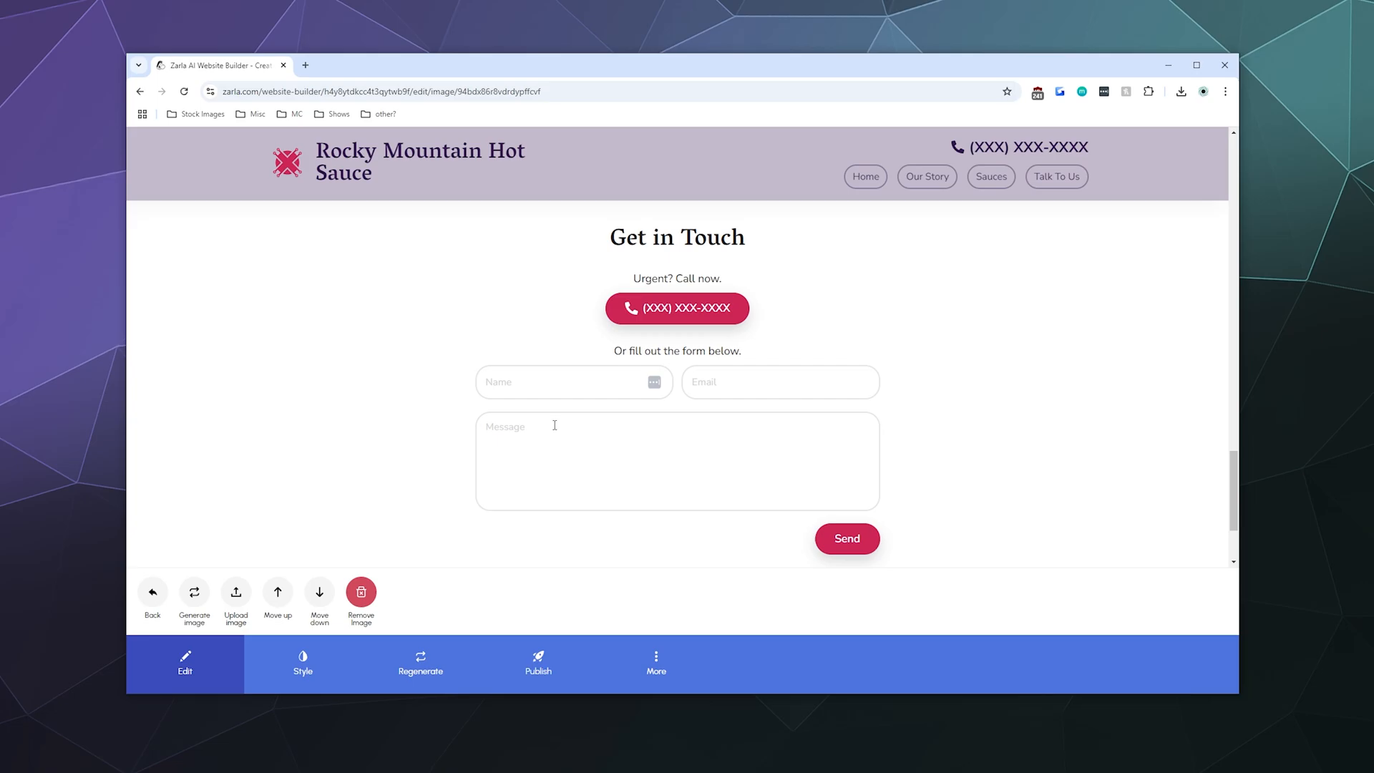
scroll(555, 426, "up", 15)
scroll(555, 425, "down", 5)
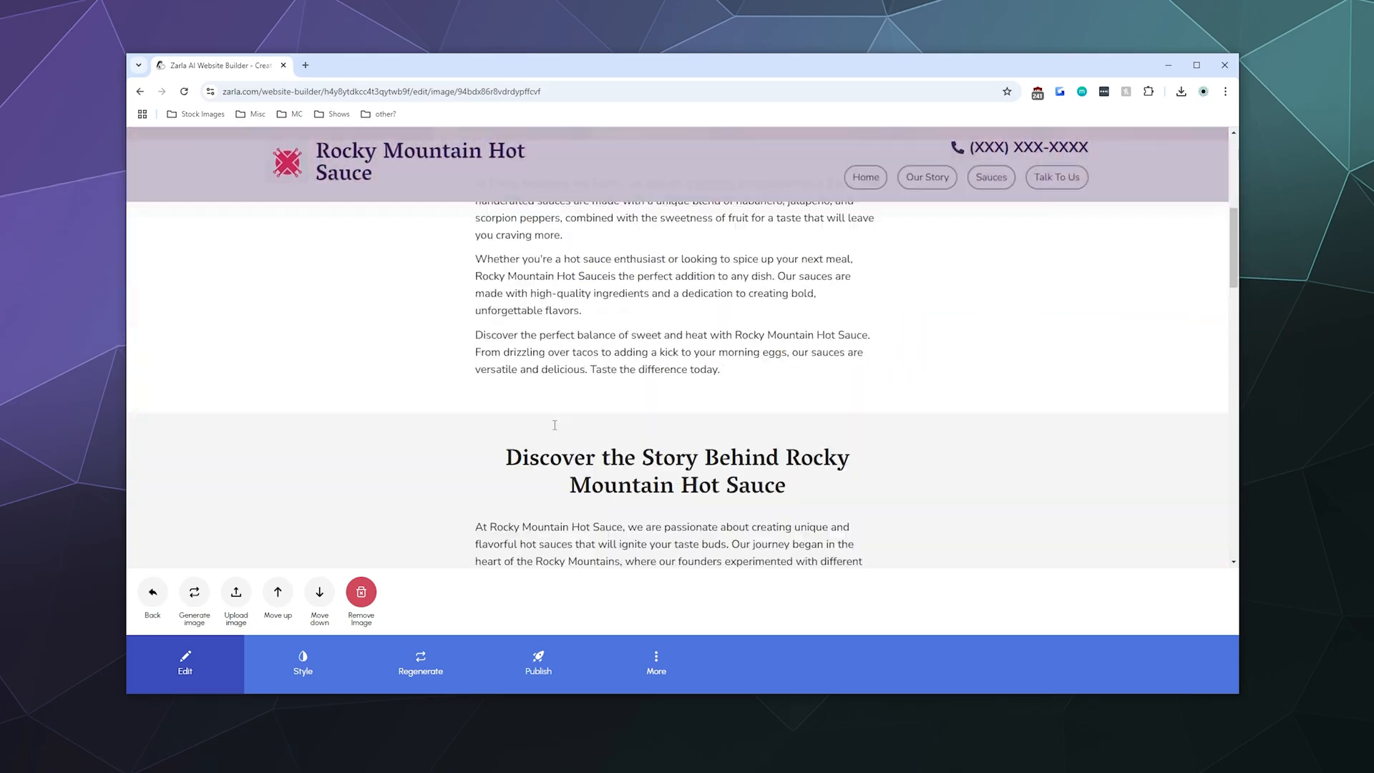
scroll(554, 425, "down", 5)
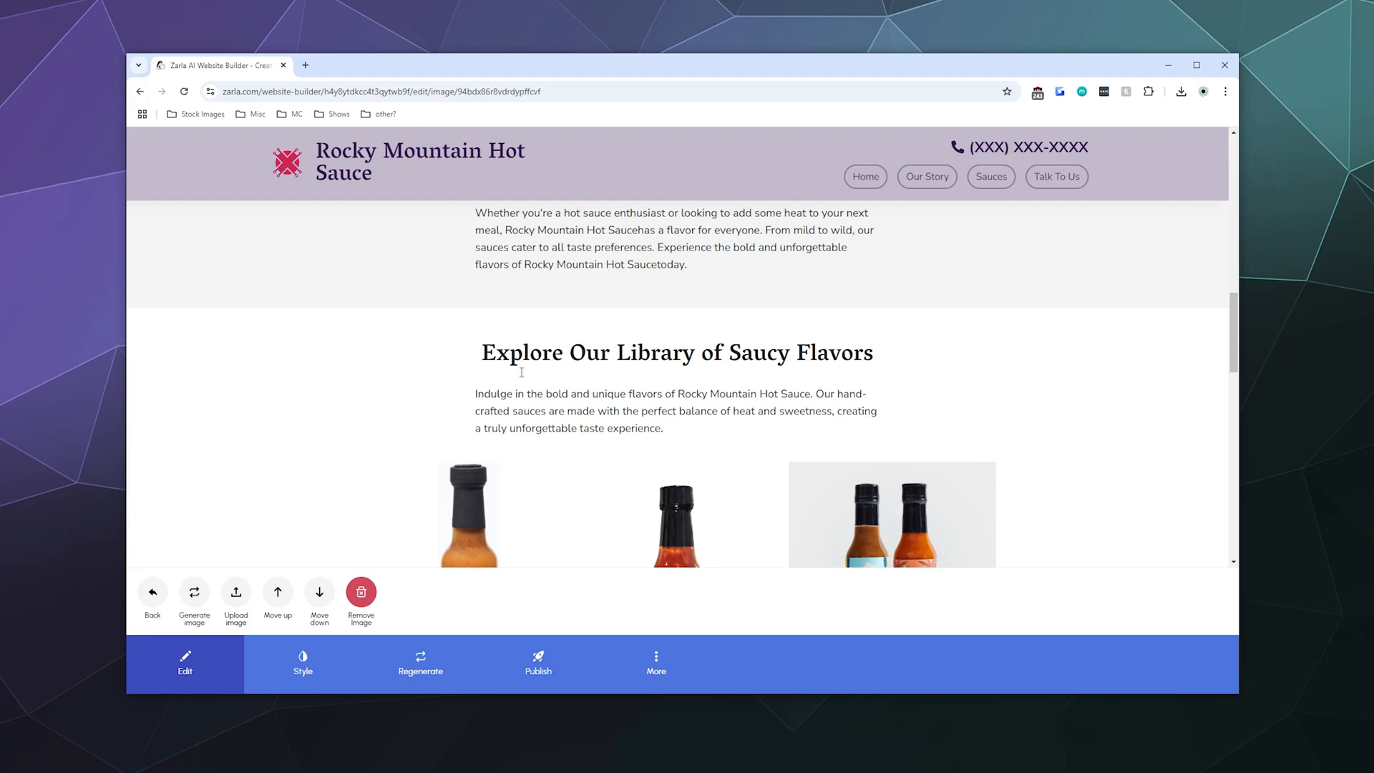
Add a Services section to the page and look through its generated service entries
left_click(152, 594)
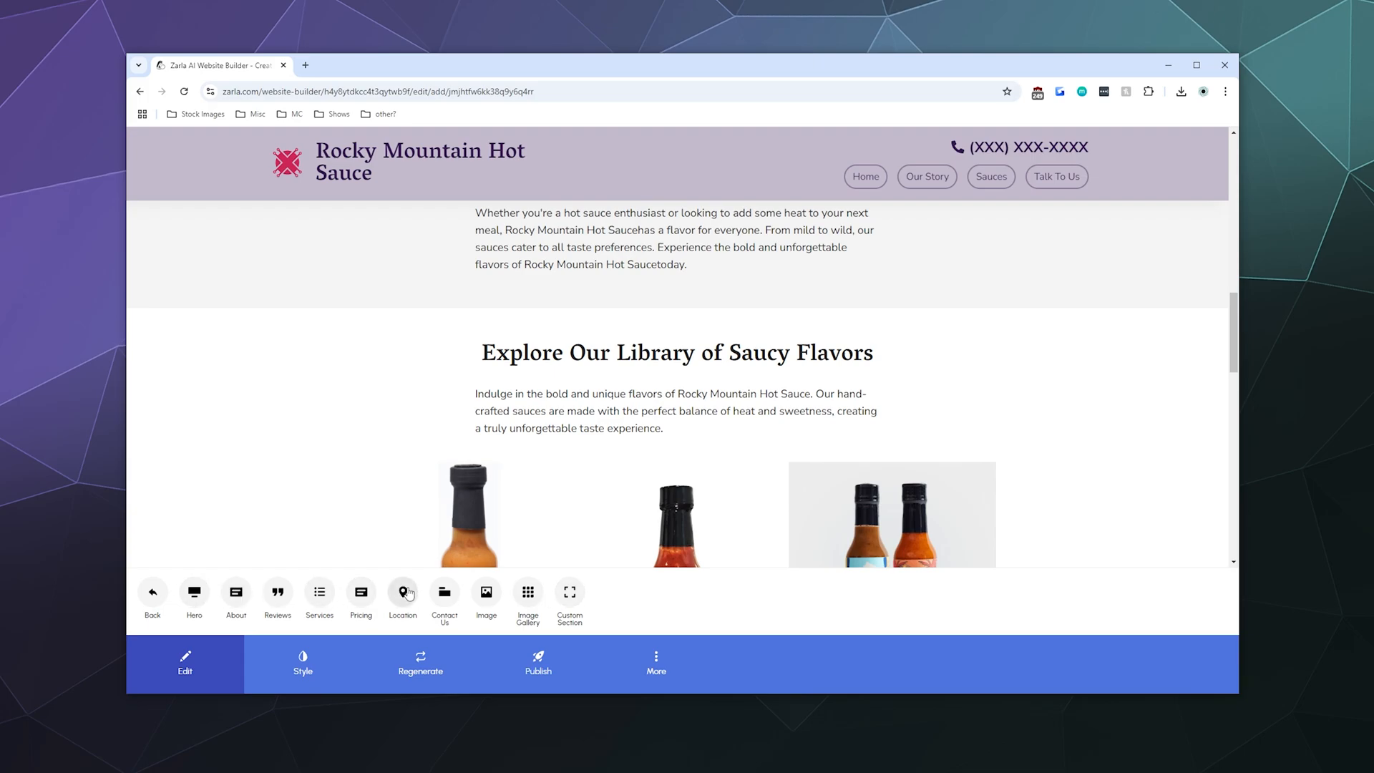
left_click(320, 594)
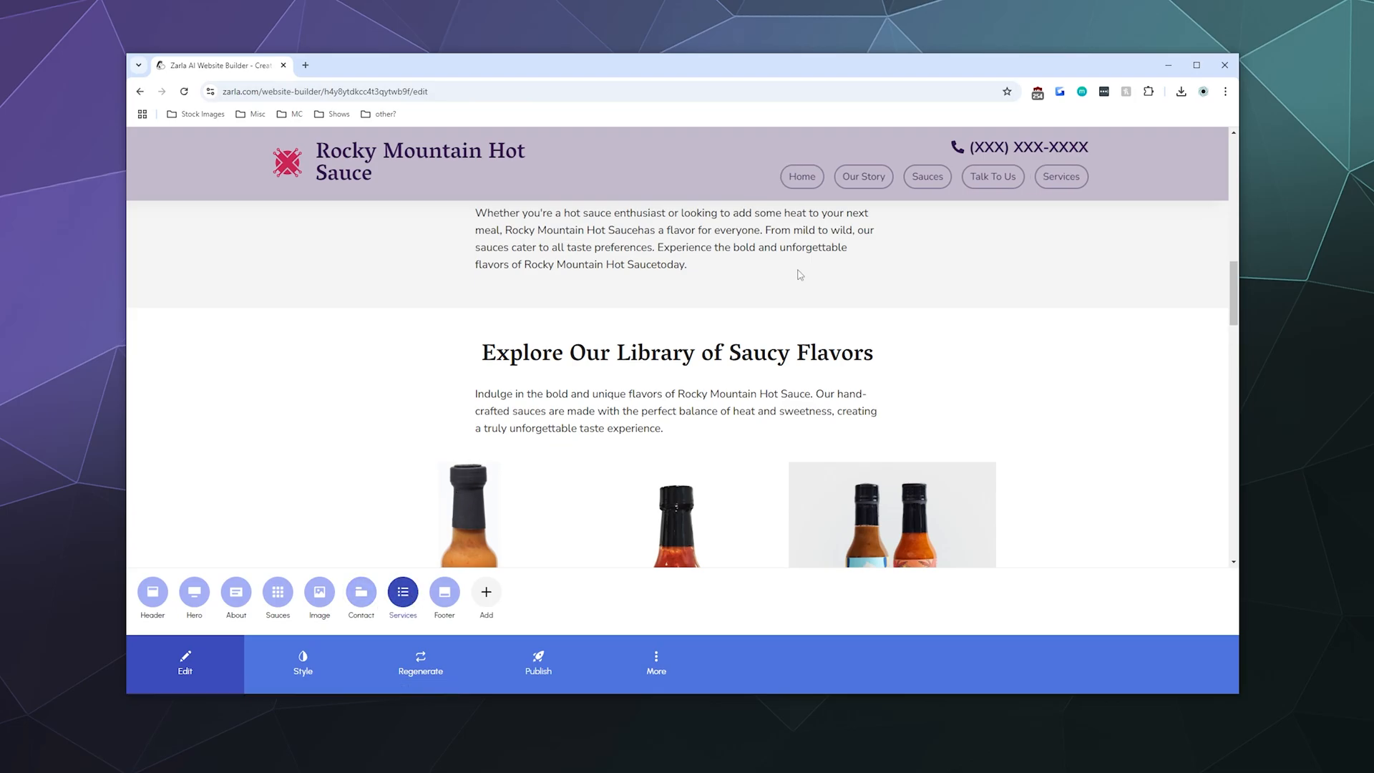
left_click(1060, 177)
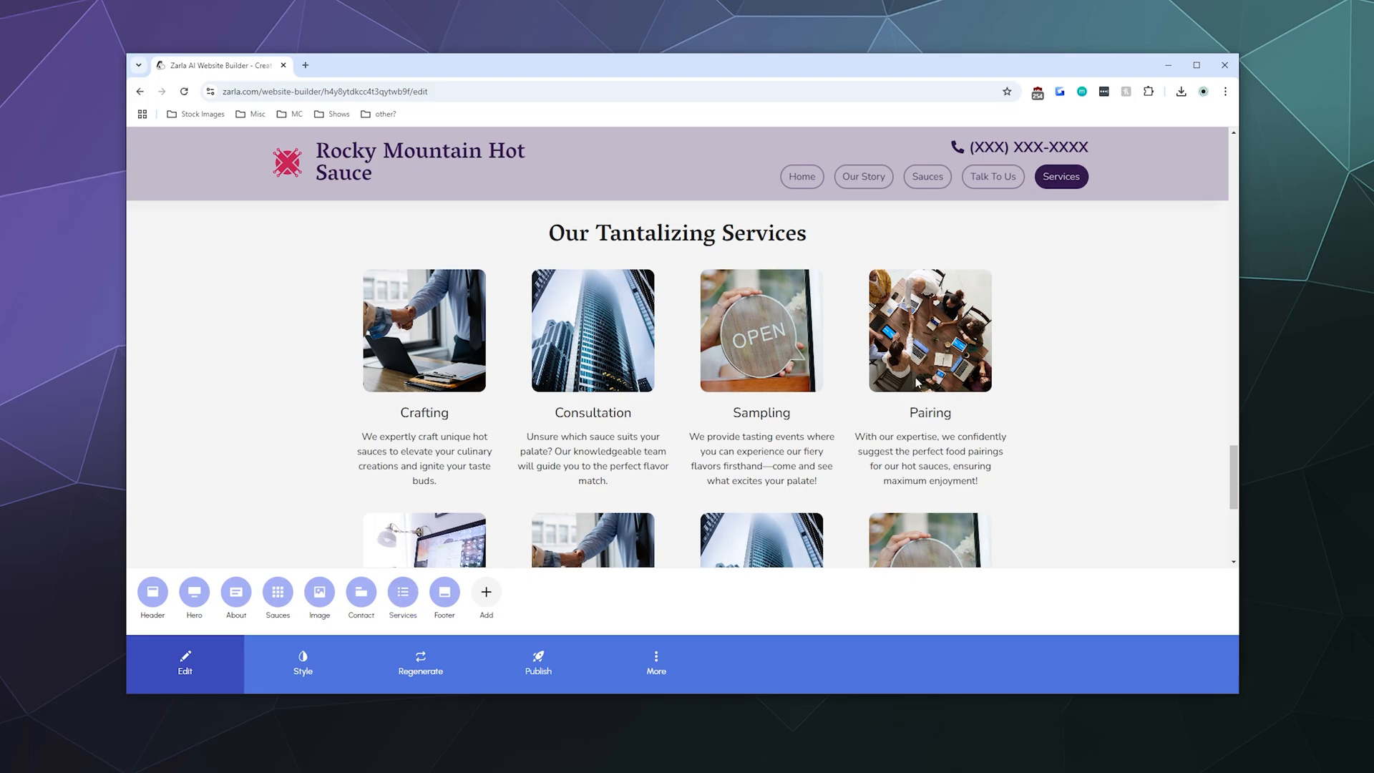
scroll(917, 383, "down", 4)
scroll(996, 391, "up", 2)
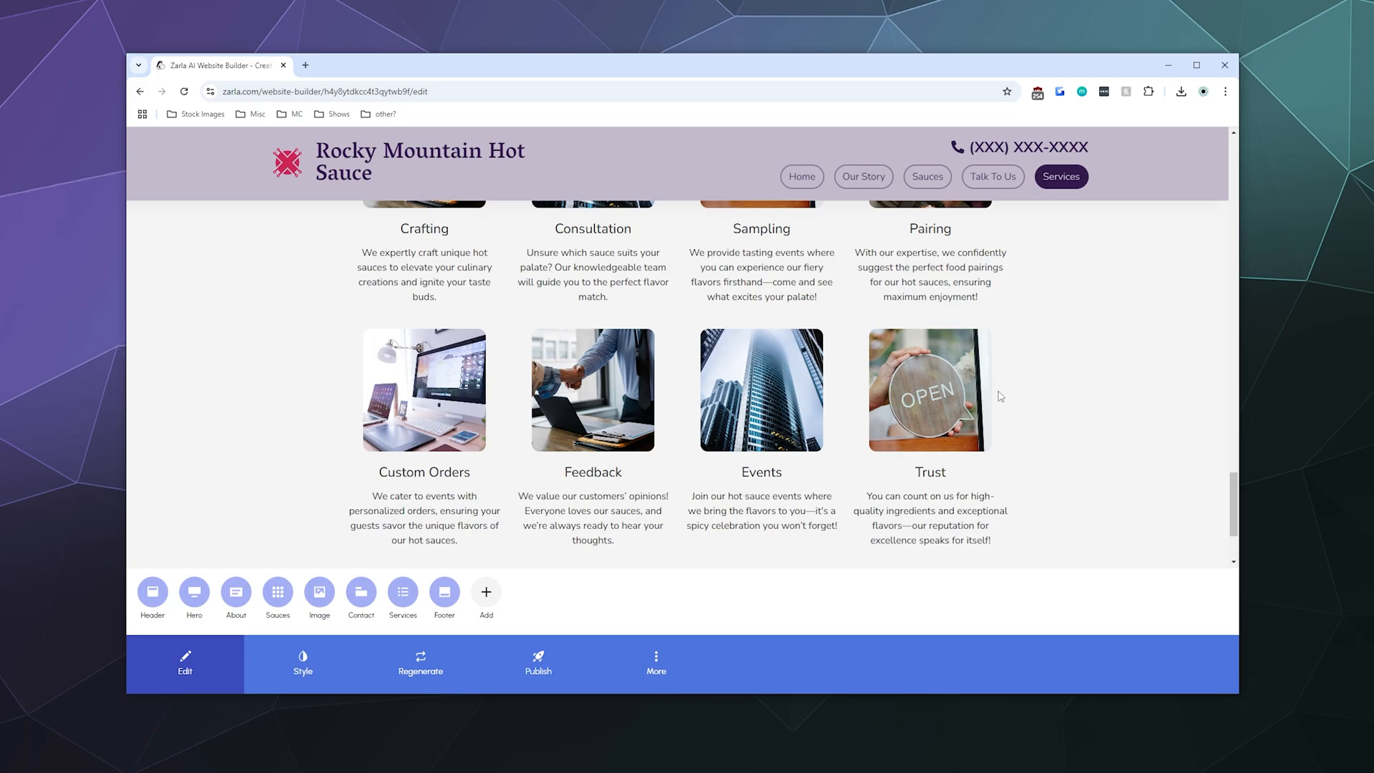
scroll(995, 401, "up", 3)
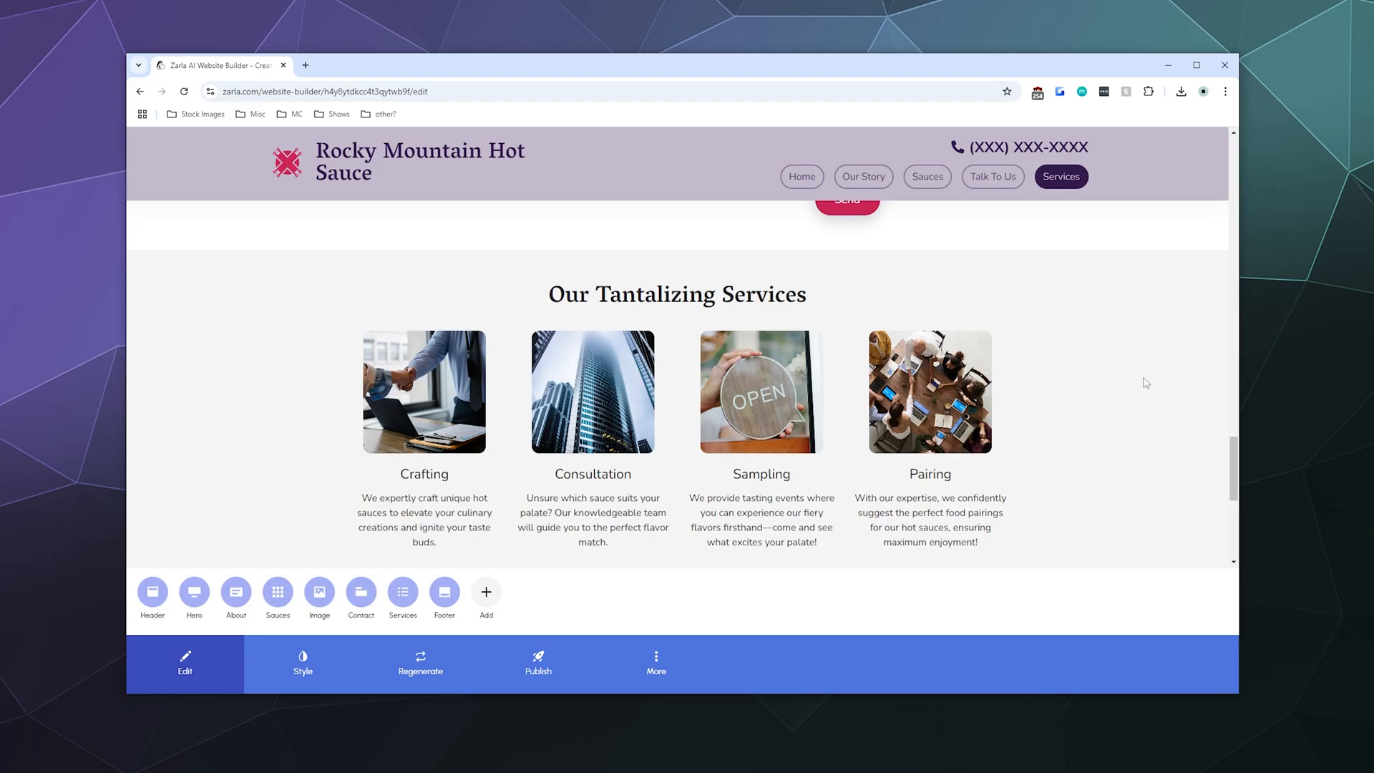
Remove the newly added Services section from the page, confirming the removal
left_click(403, 592)
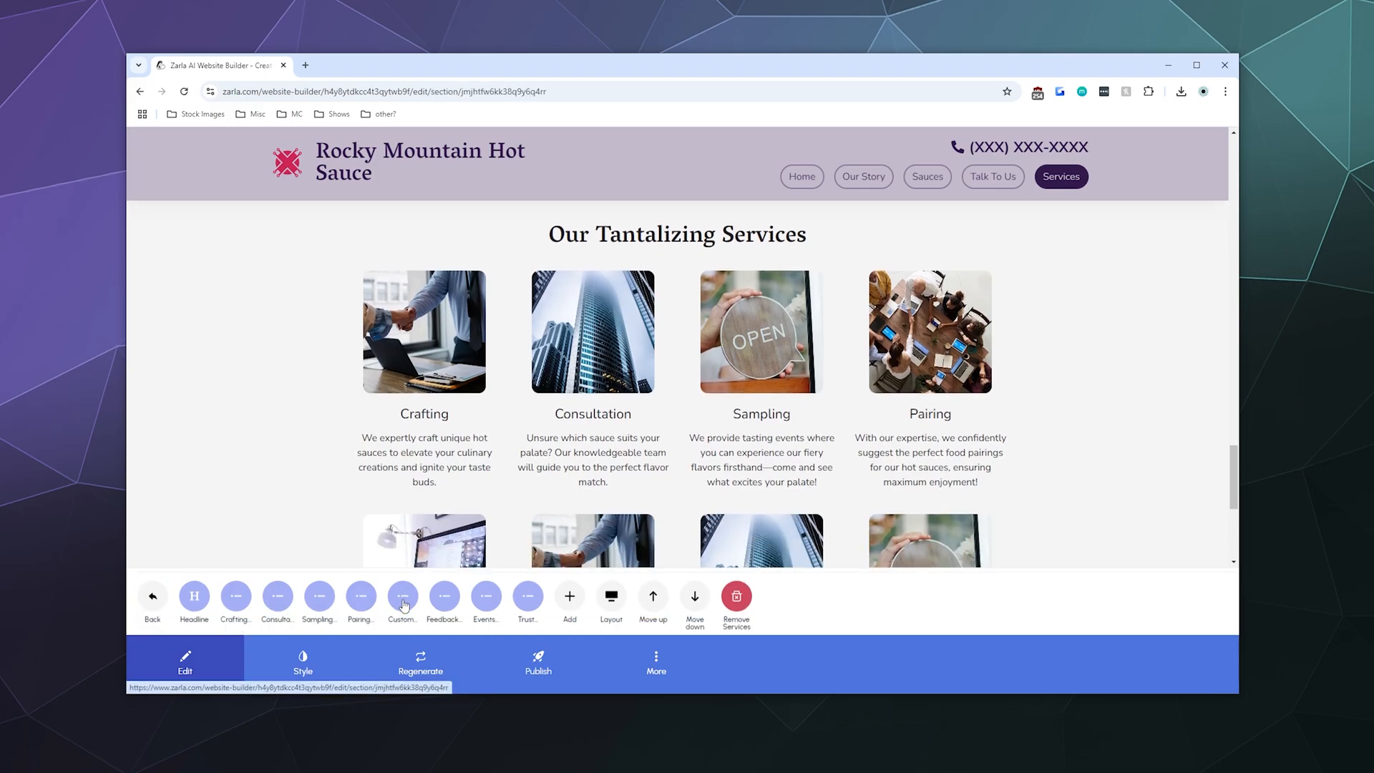
left_click(750, 594)
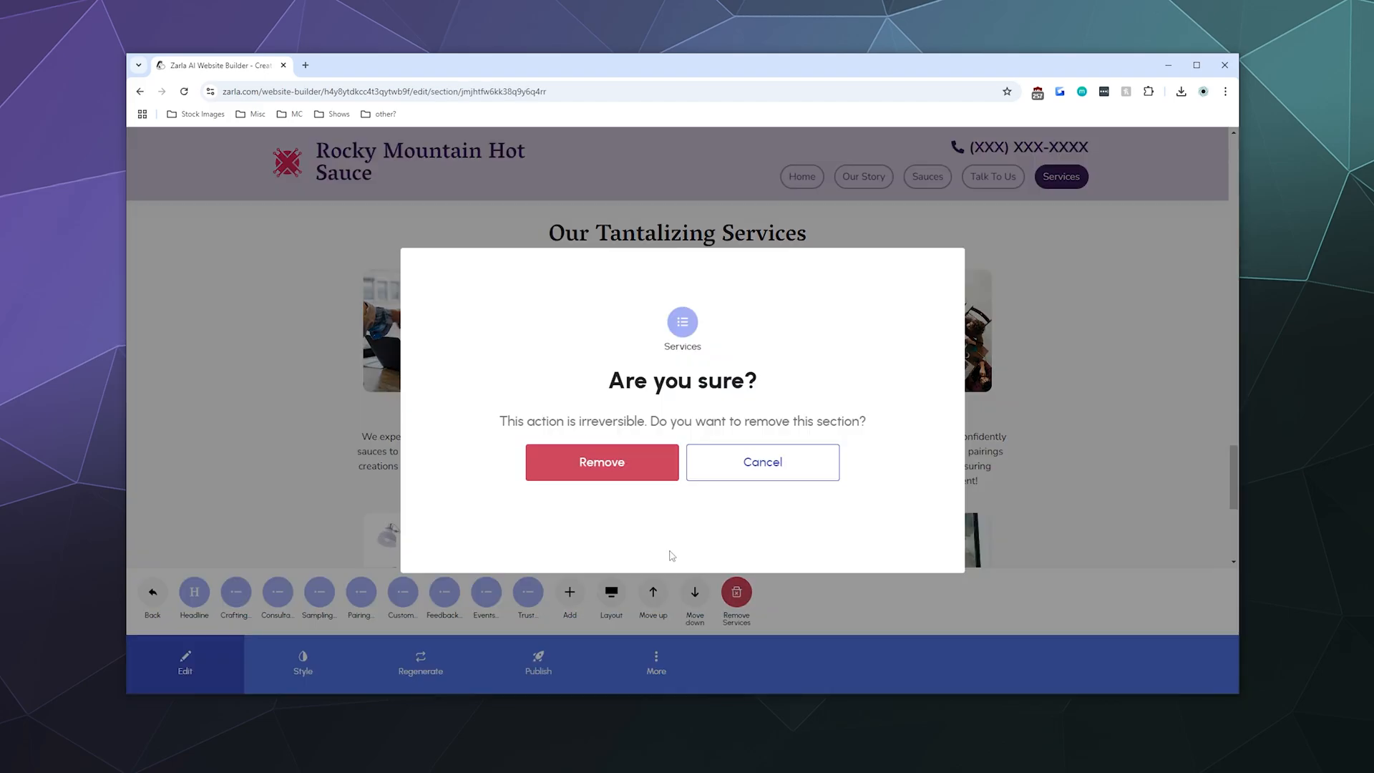
left_click(638, 469)
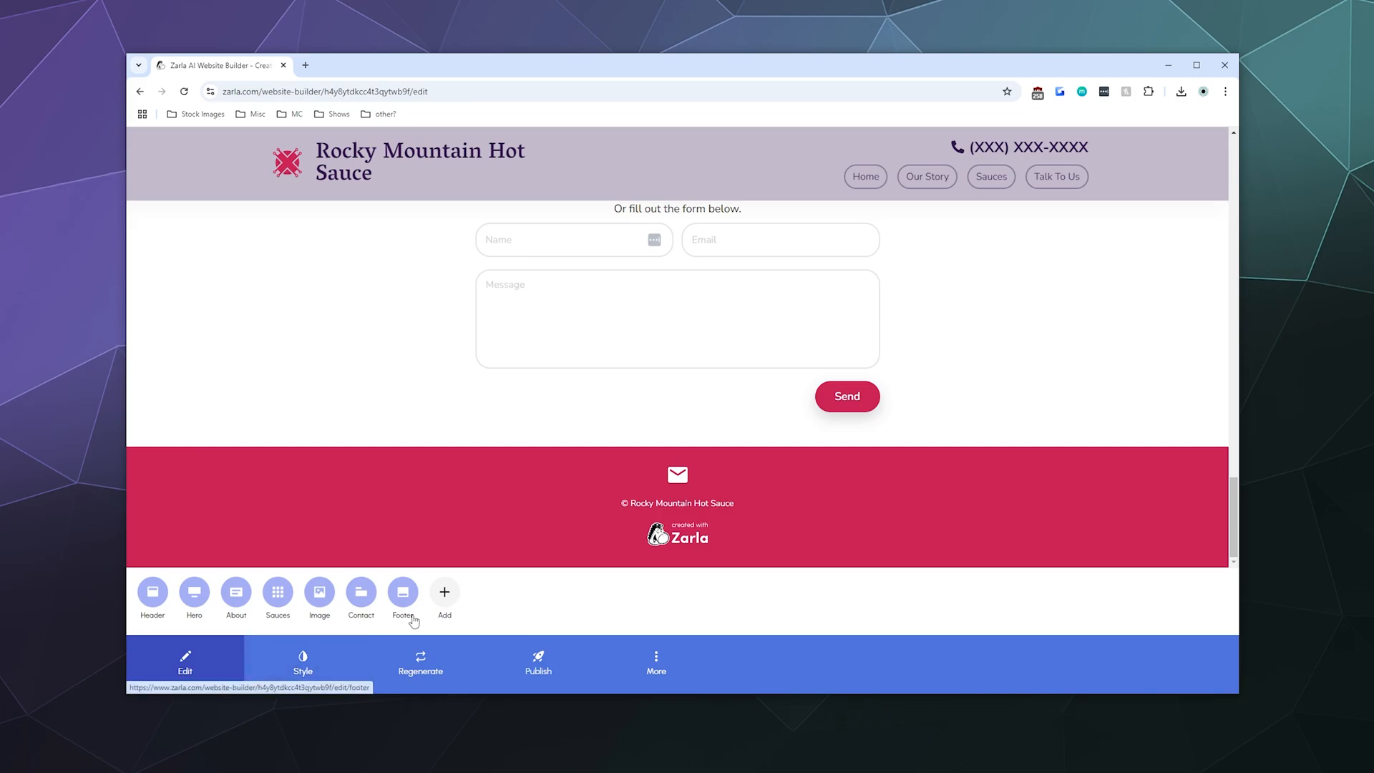
Add a Pricing section to the page
left_click(432, 606)
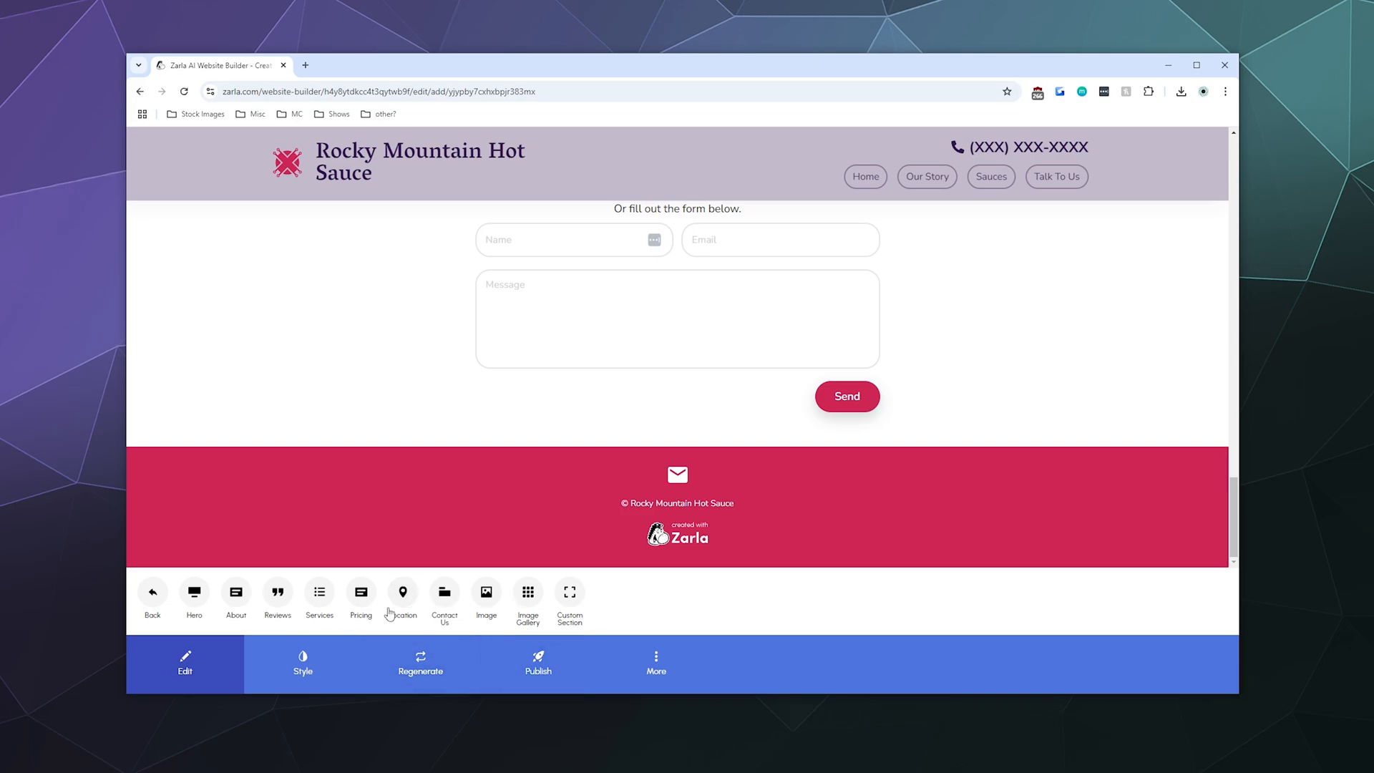
left_click(356, 607)
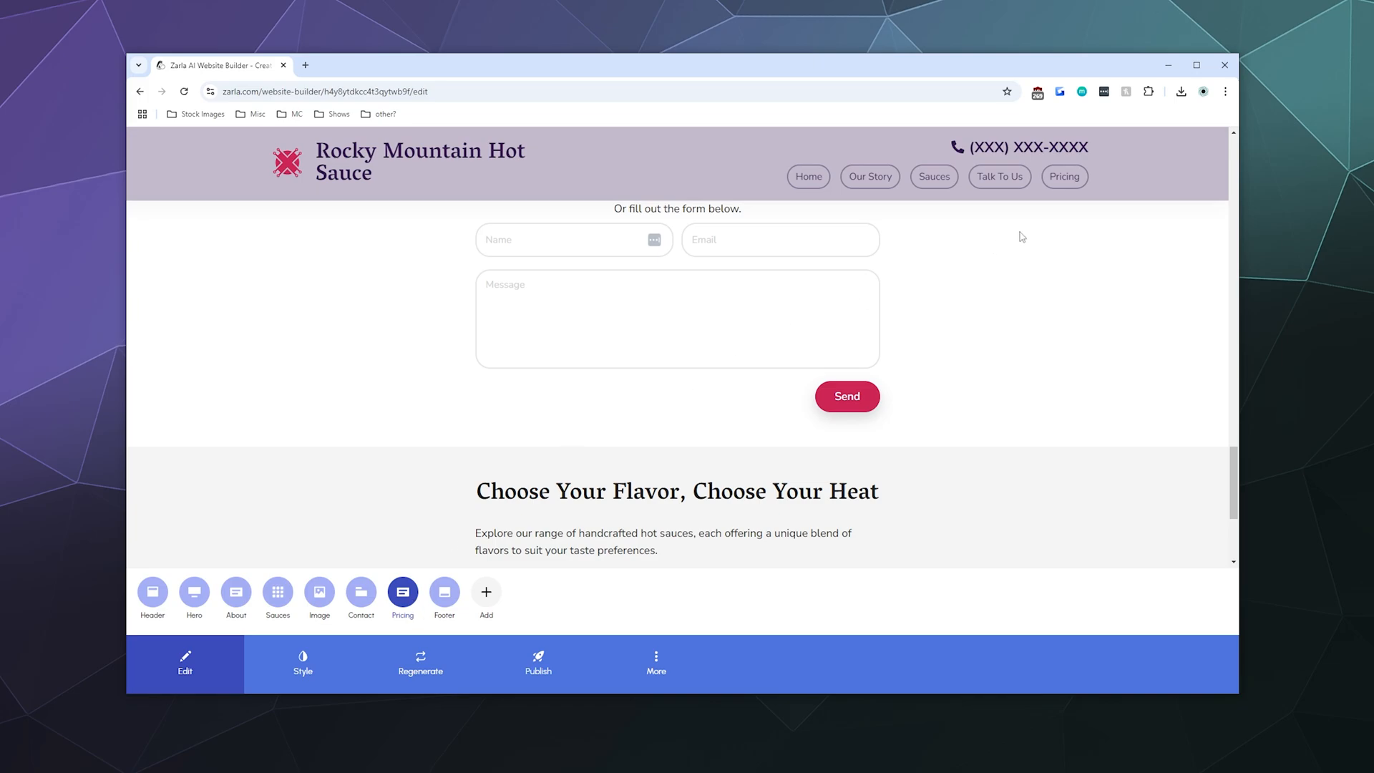
Look at the new Pricing section and remove it from the page, confirming the removal
left_click(1082, 178)
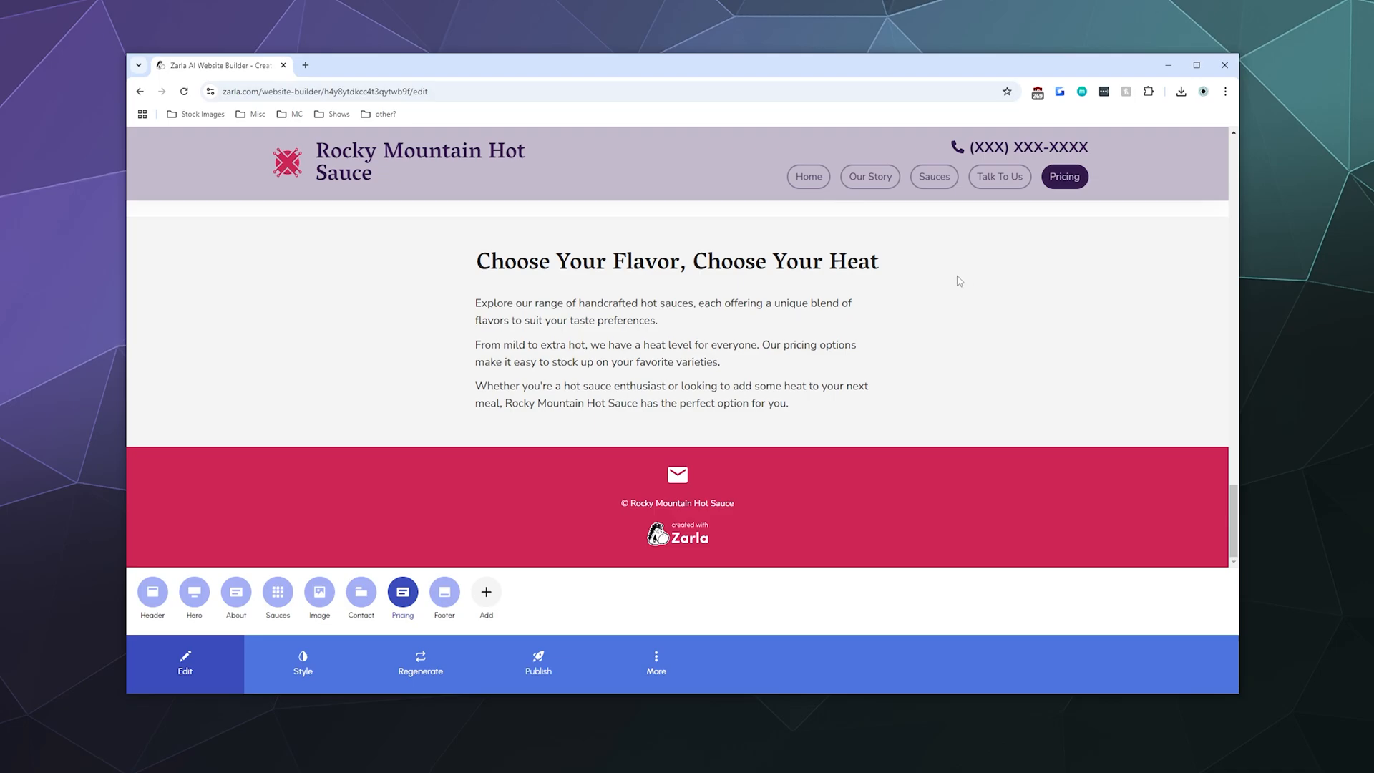
left_click(403, 597)
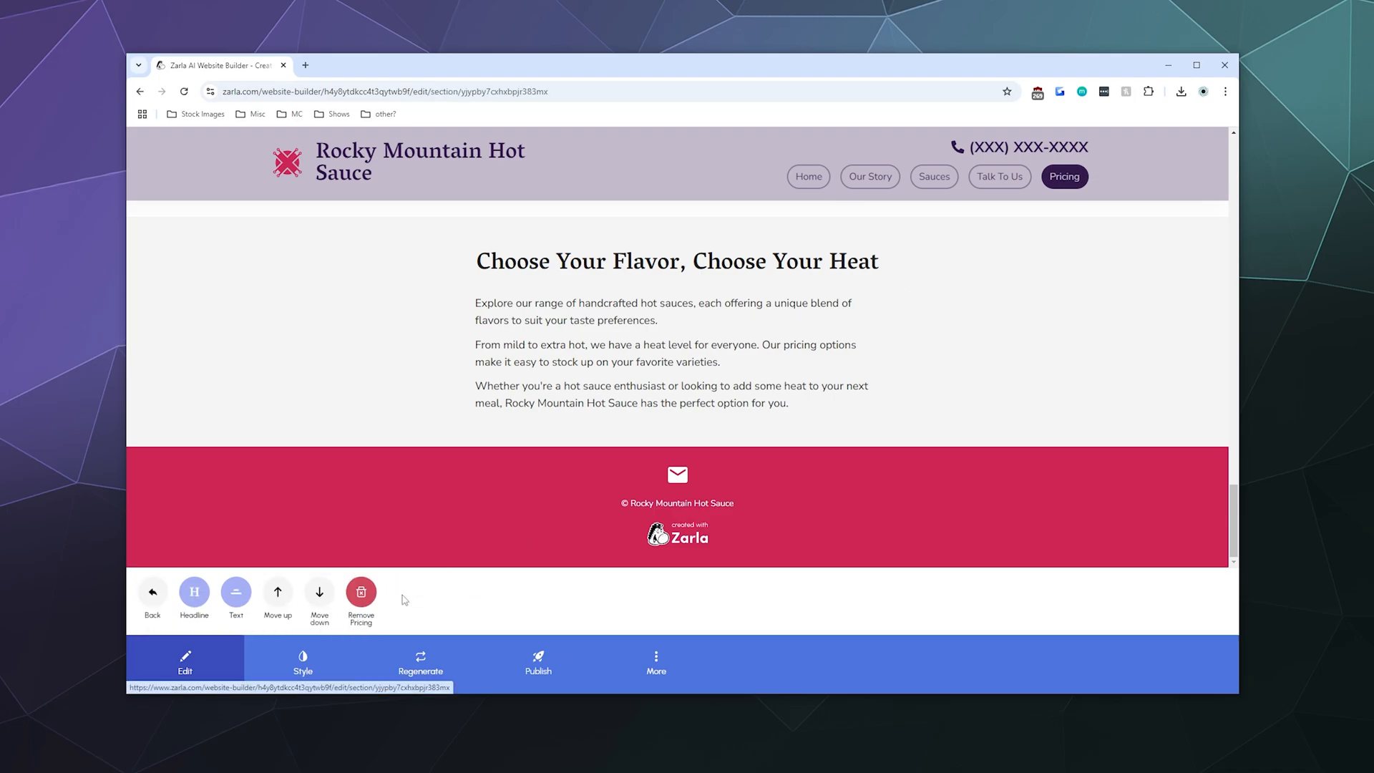
left_click(367, 597)
left_click(613, 479)
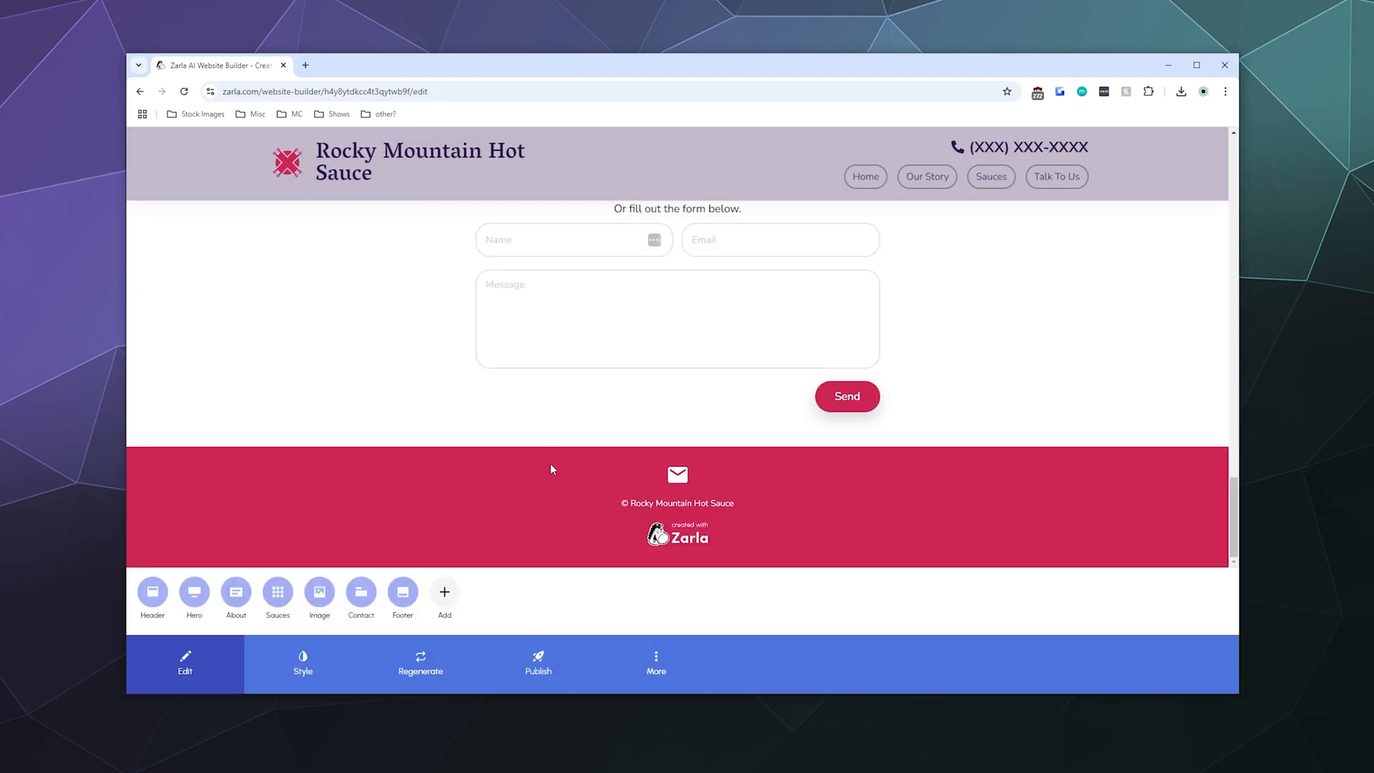
Add another Image section to the page
scroll(553, 433, "up", 5)
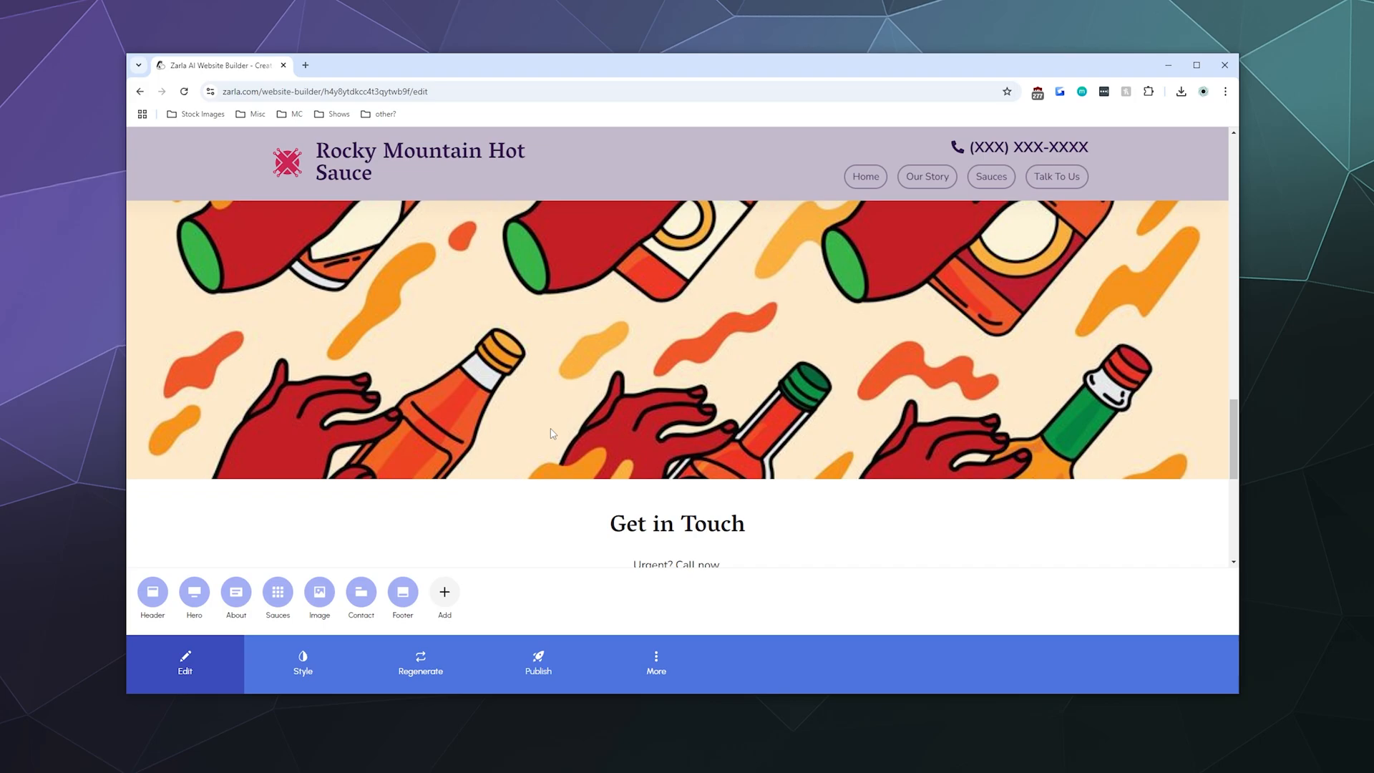
scroll(509, 475, "down", 3)
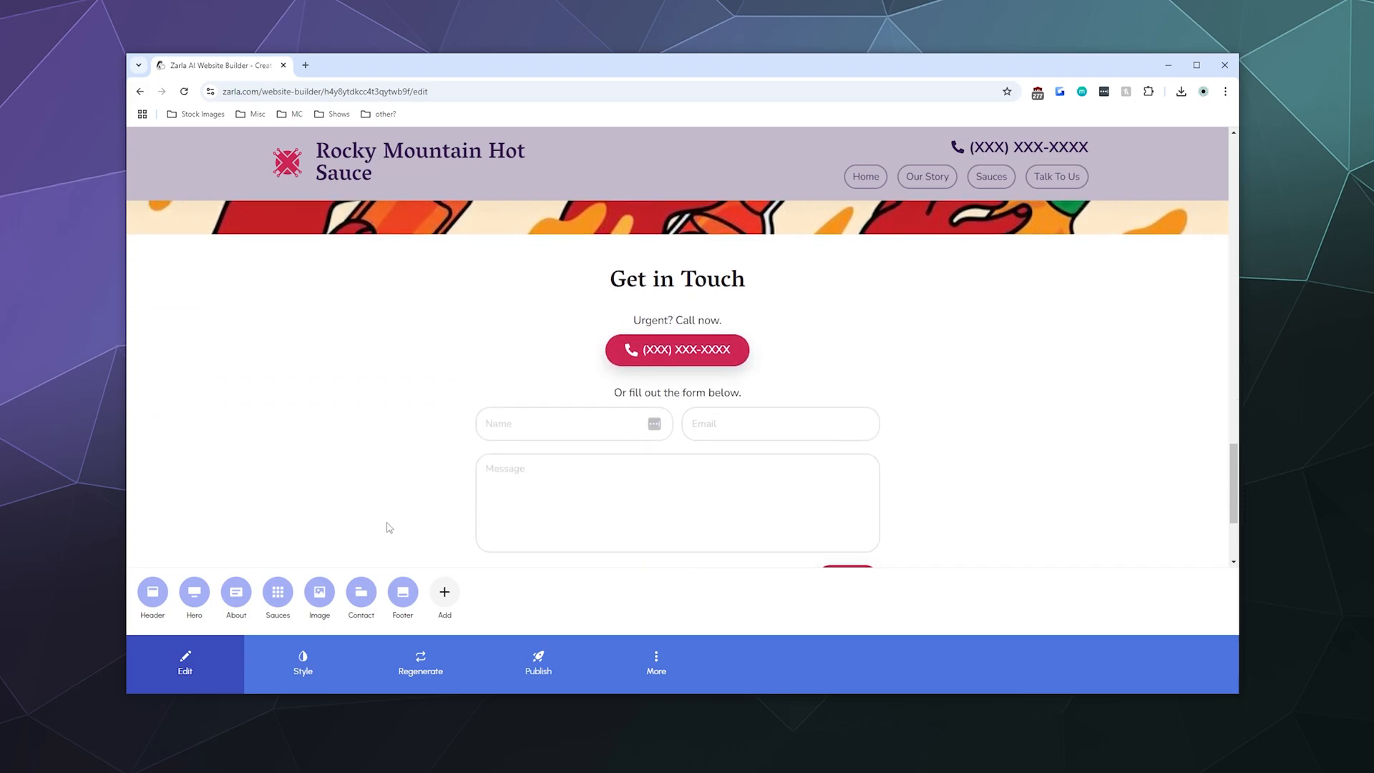
left_click(320, 592)
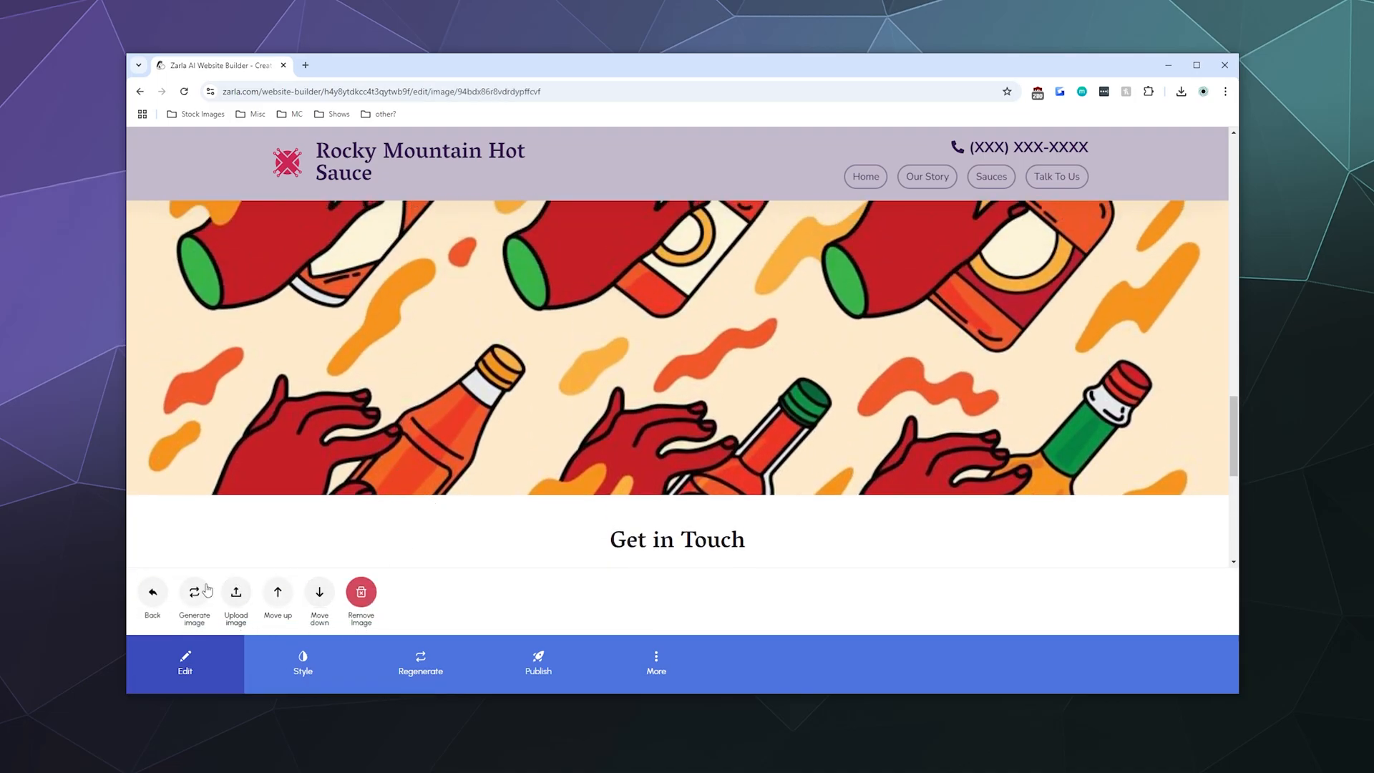
left_click(153, 591)
left_click(433, 588)
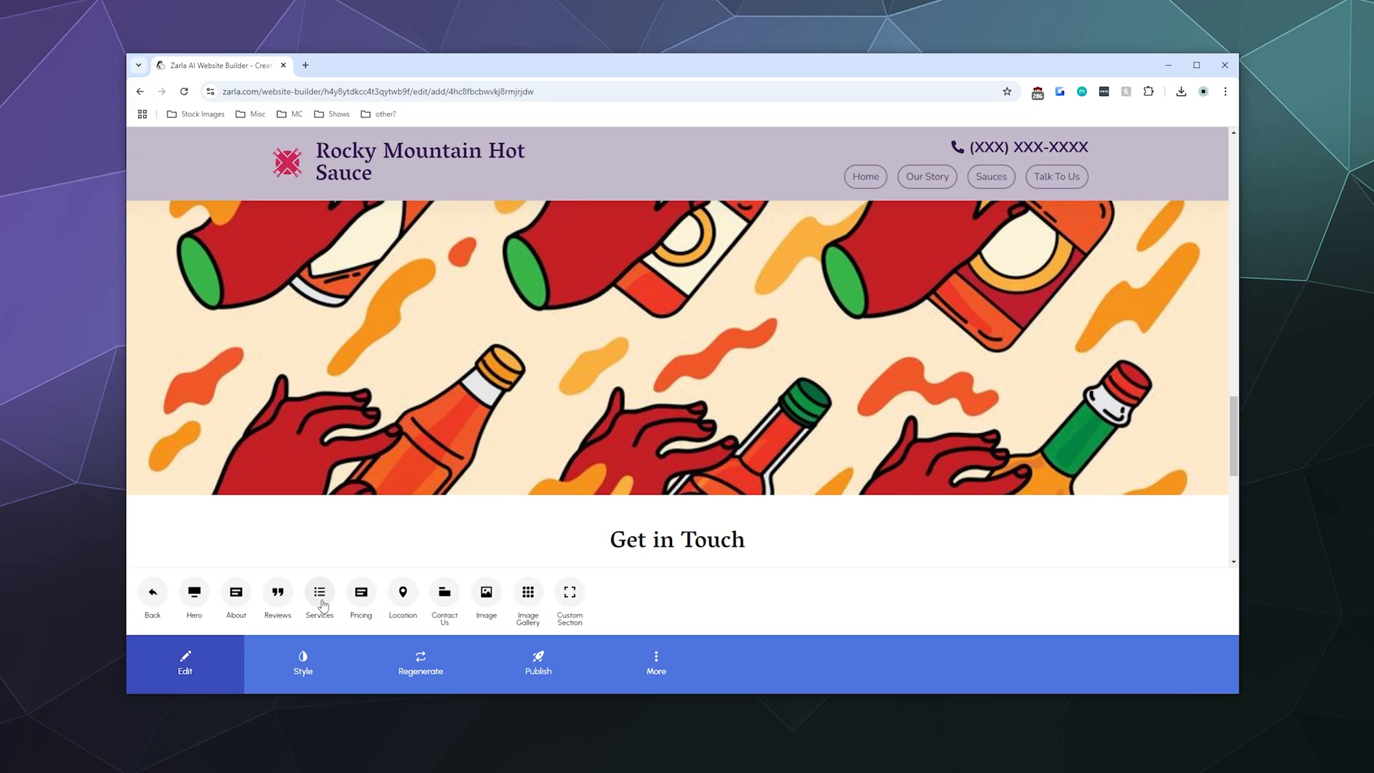
left_click(487, 594)
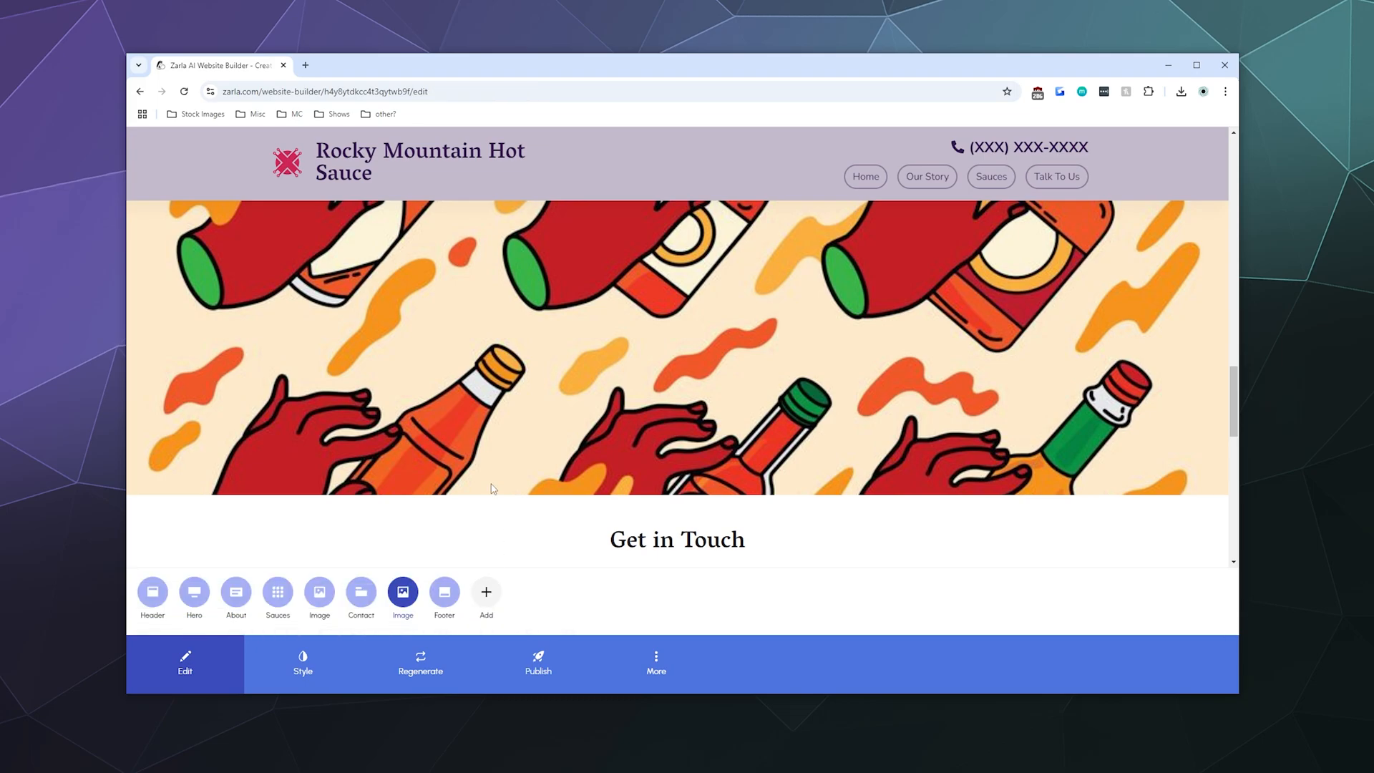
Move the new Image section up until it sits directly above the Explore Our Library of Saucy Flavors section
left_click(398, 597)
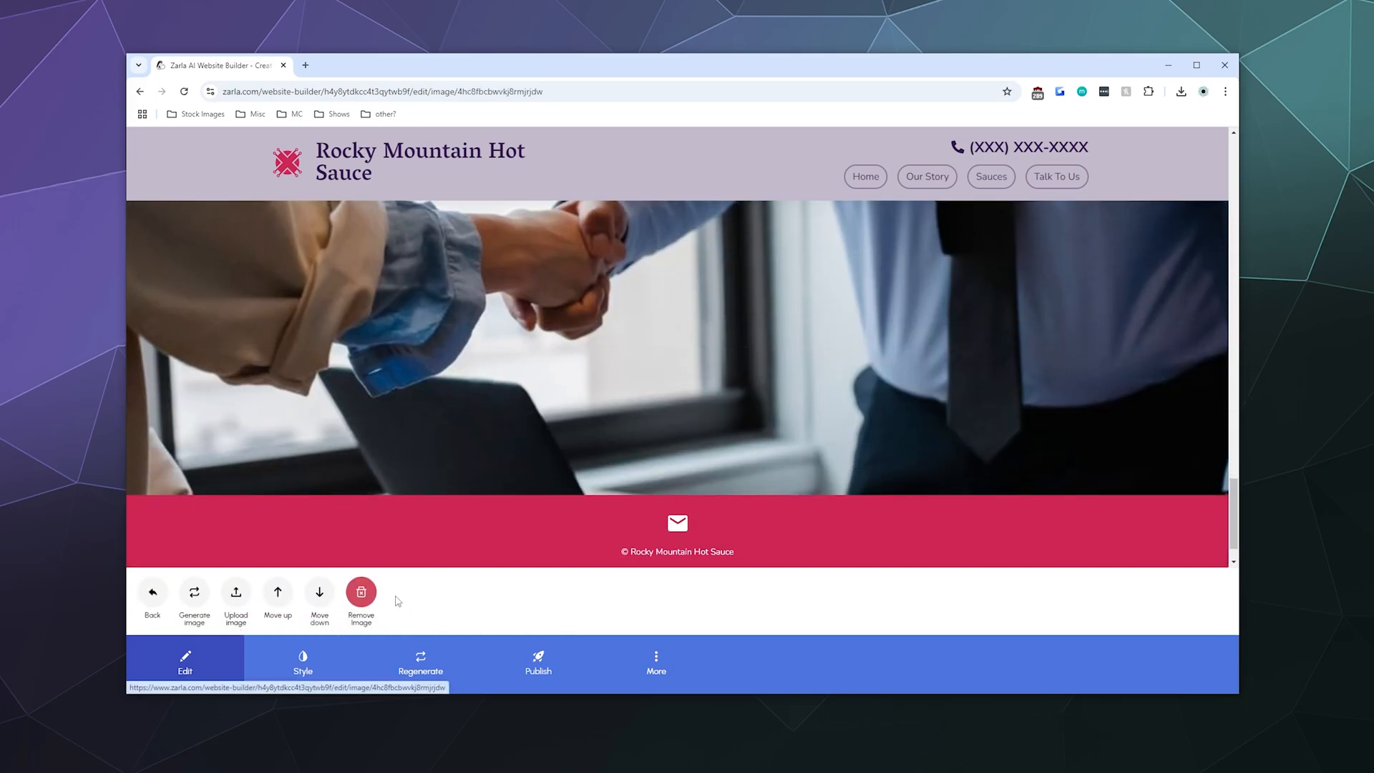
left_click(277, 593)
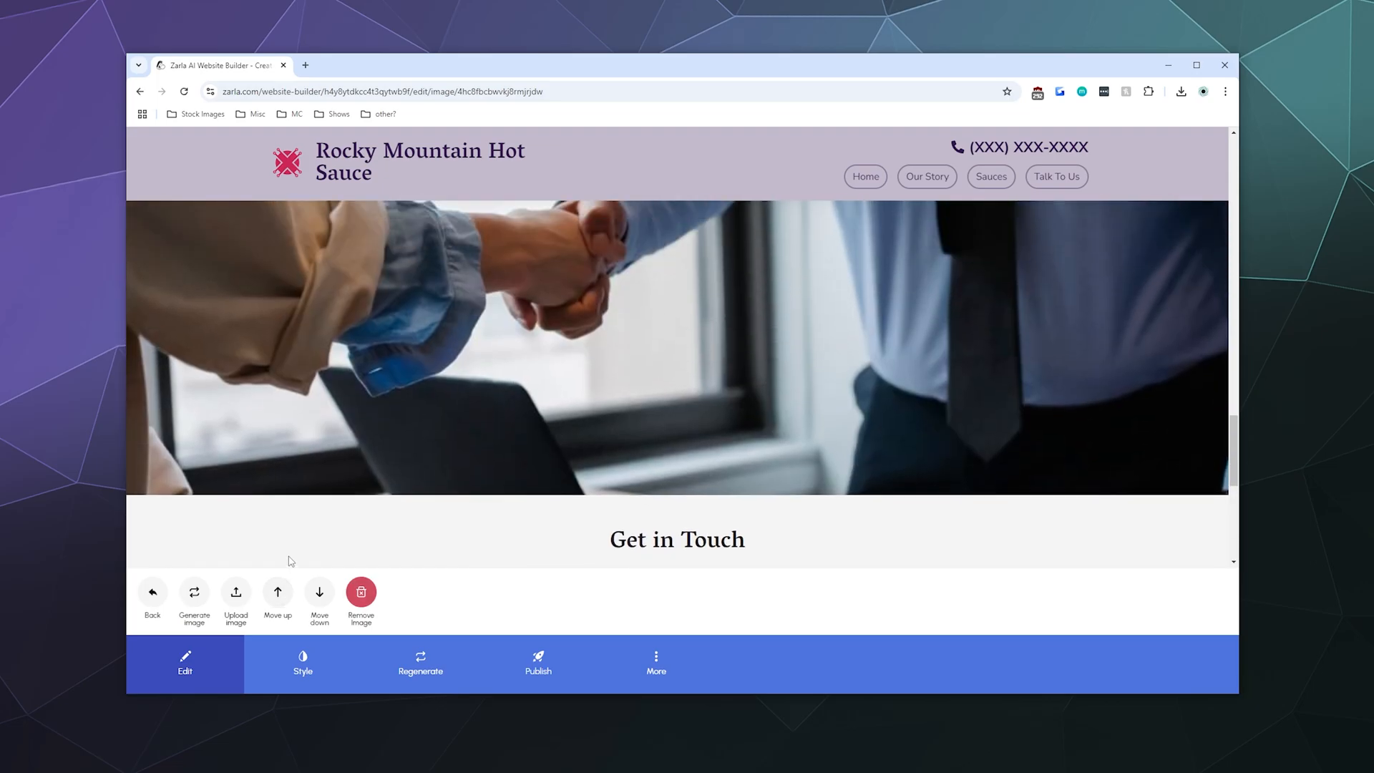
left_click(274, 595)
left_click(276, 594)
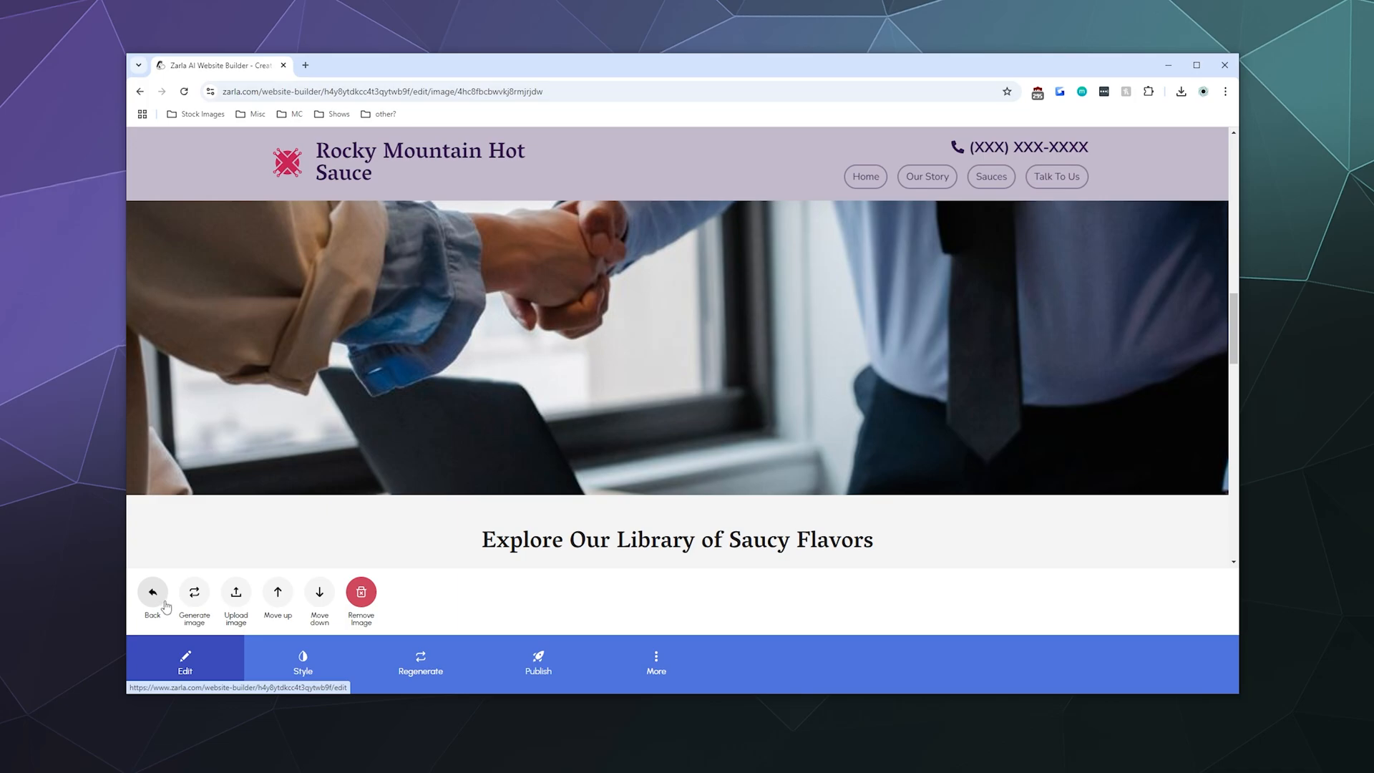
left_click(165, 606)
Replace the handshake image with the uploaded file pngtree-collection-of-bottles-of-hot-sauce-on-a-dark-background-picture-image_2743257, adjusting its framing
left_click(274, 598)
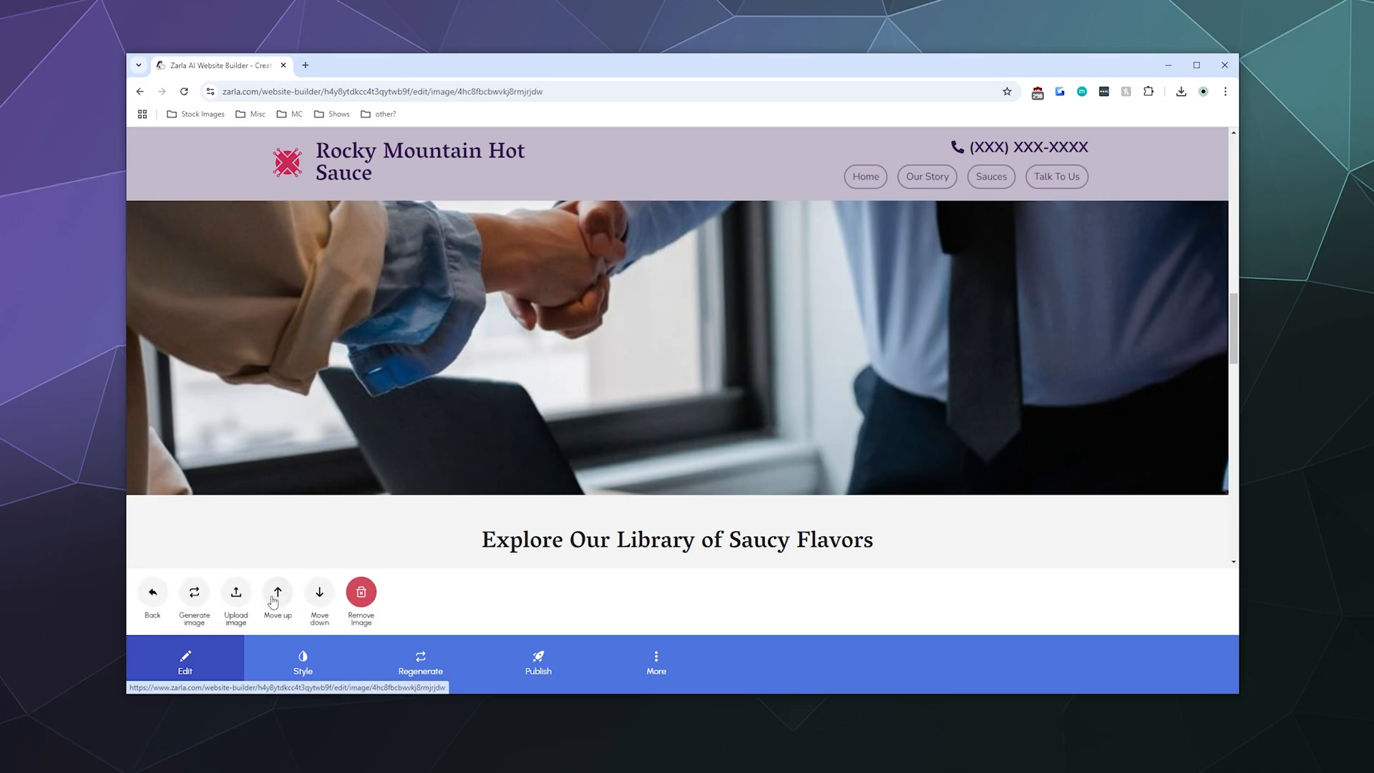
left_click(236, 592)
left_click(682, 454)
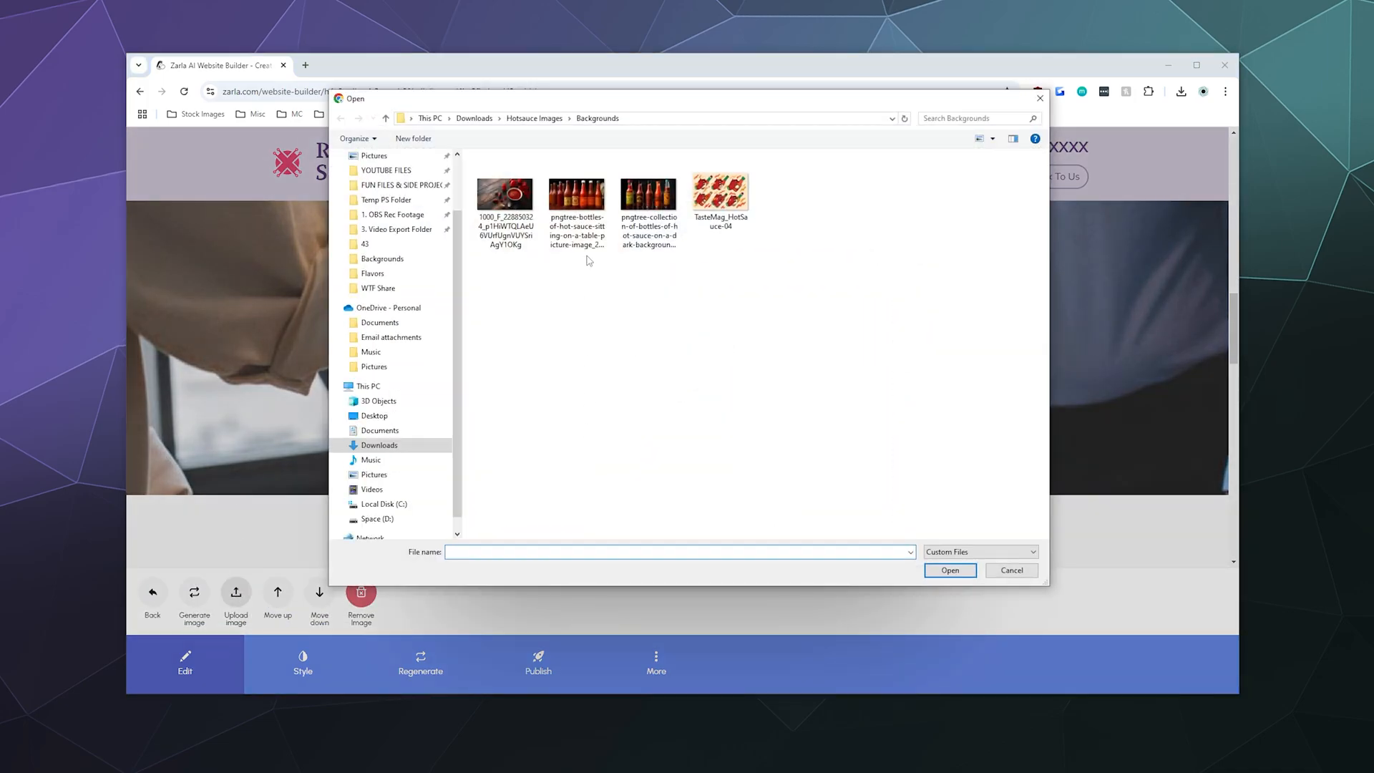
left_click(648, 204)
left_click(961, 576)
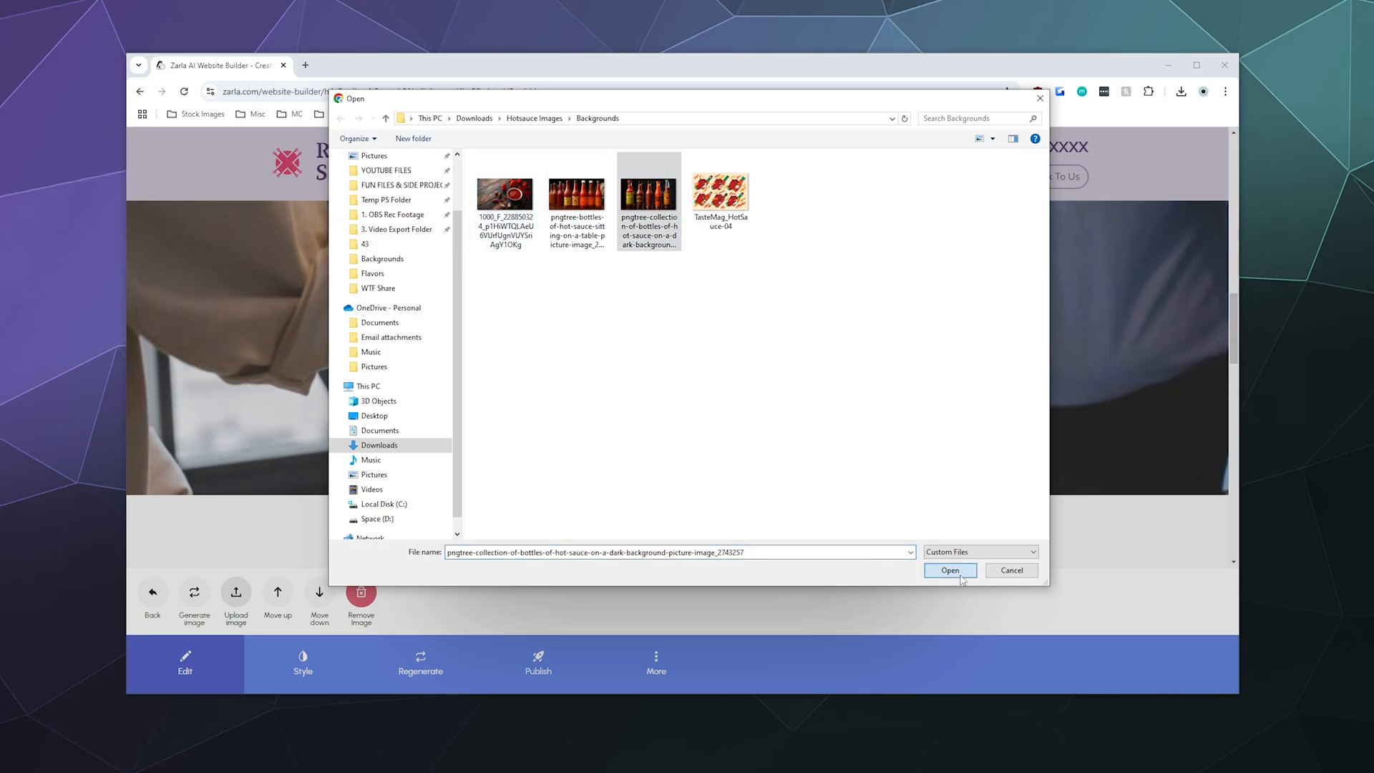
left_click_drag(452, 493, 580, 493)
left_click(871, 539)
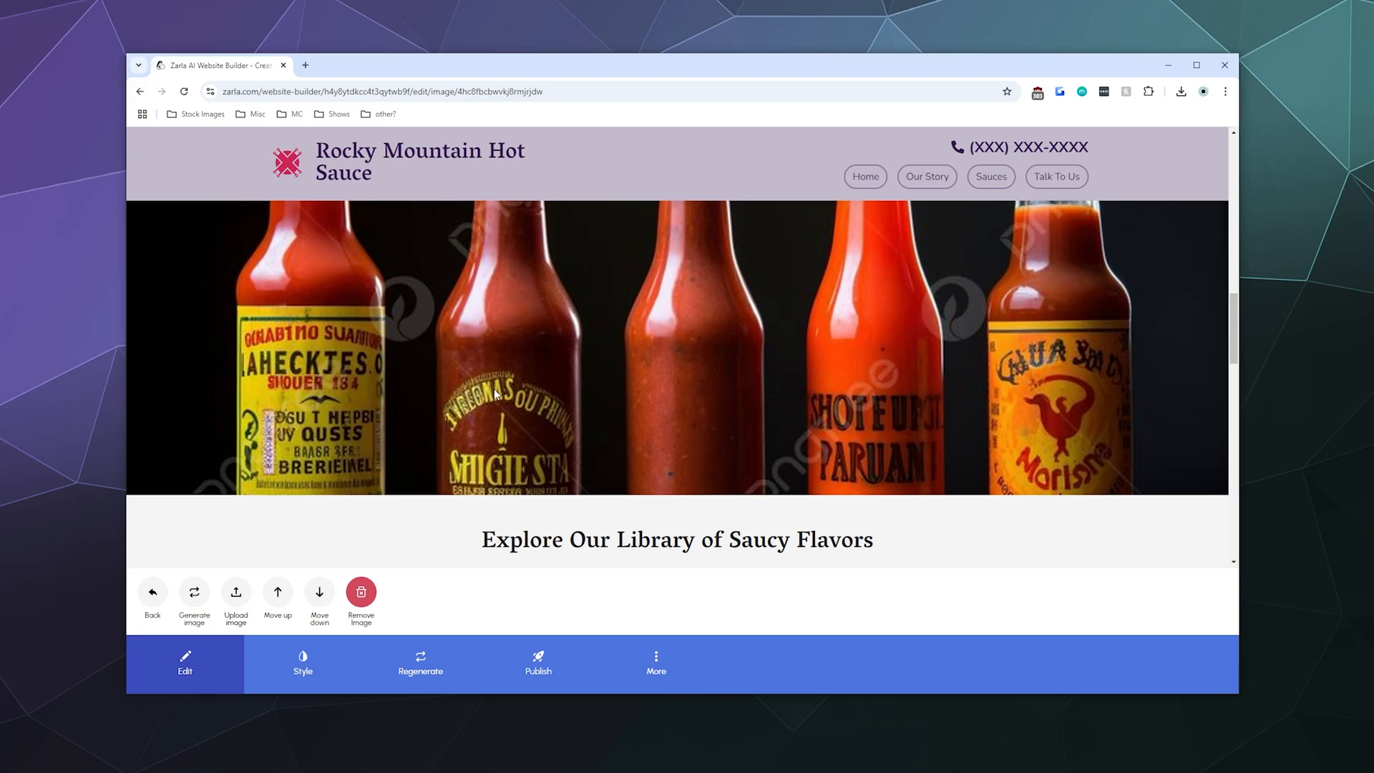
Change the Contact section's headline to "Talk to Us" and save it
scroll(363, 379, "down", 10)
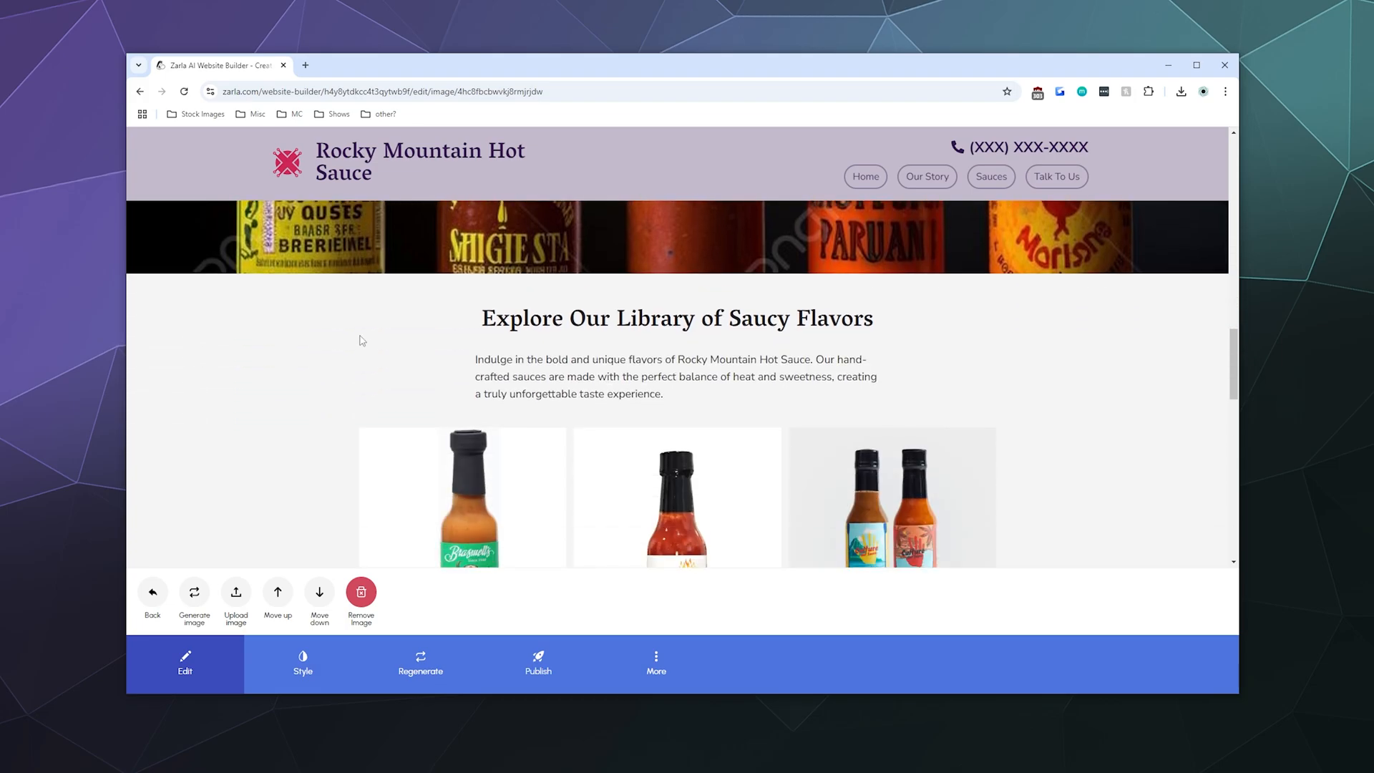
scroll(363, 380, "down", 6)
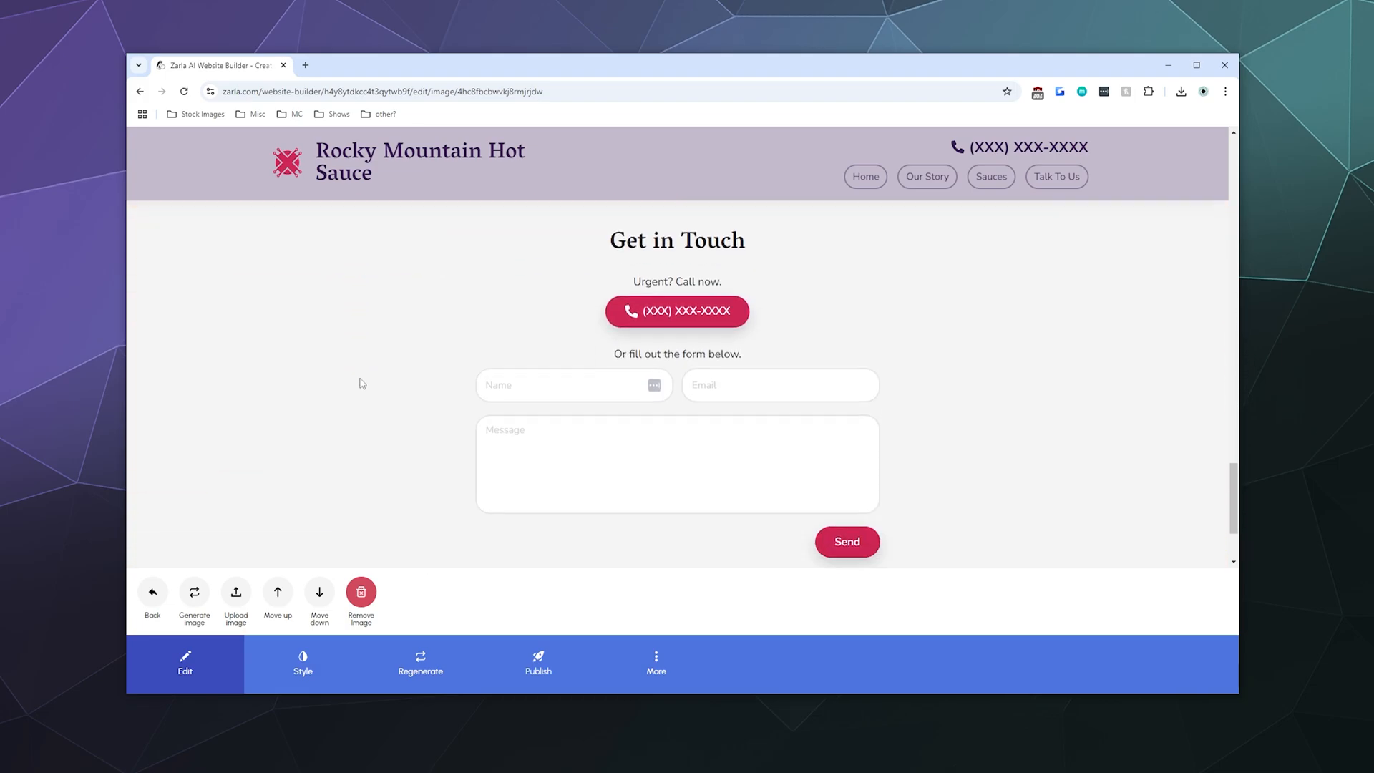
scroll(358, 384, "up", 2)
scroll(300, 498, "down", 2)
scroll(191, 592, "up", 2)
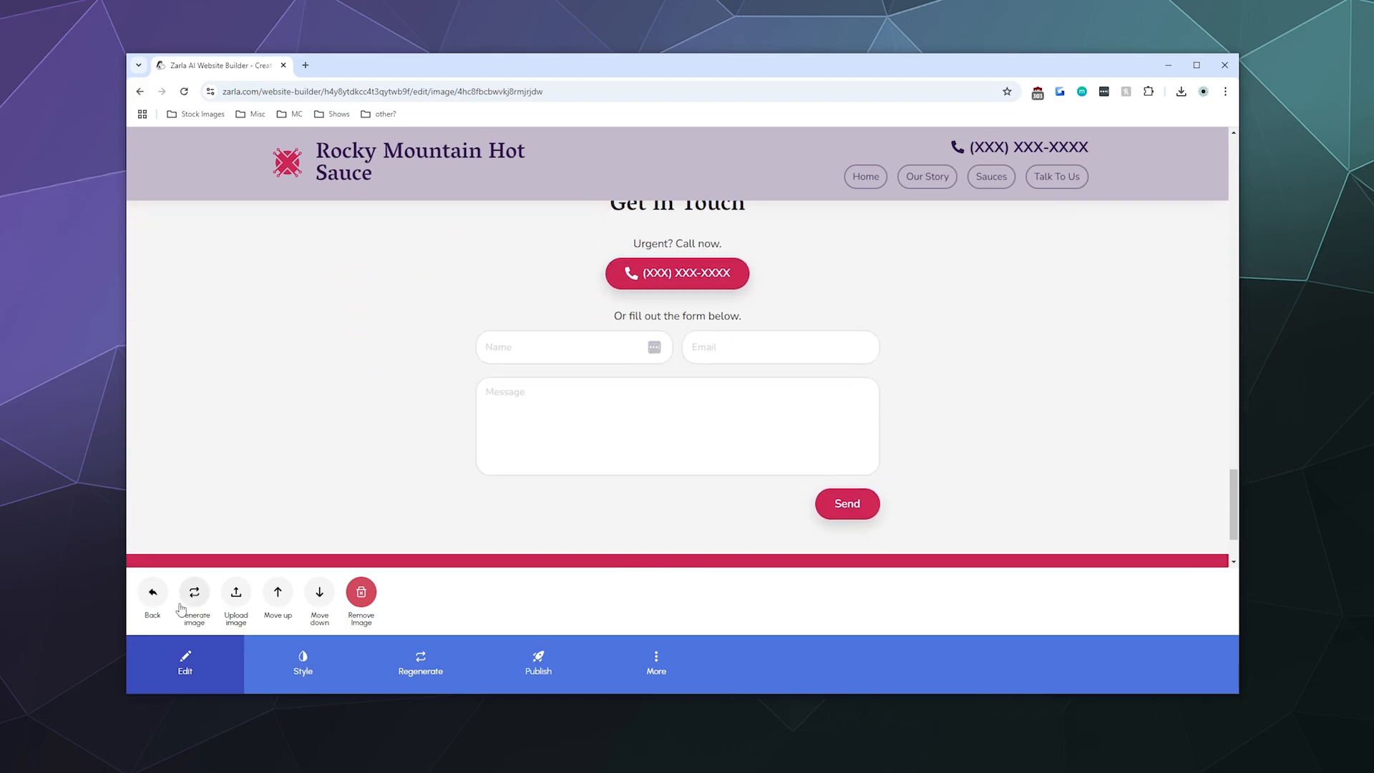
left_click(153, 592)
left_click(403, 592)
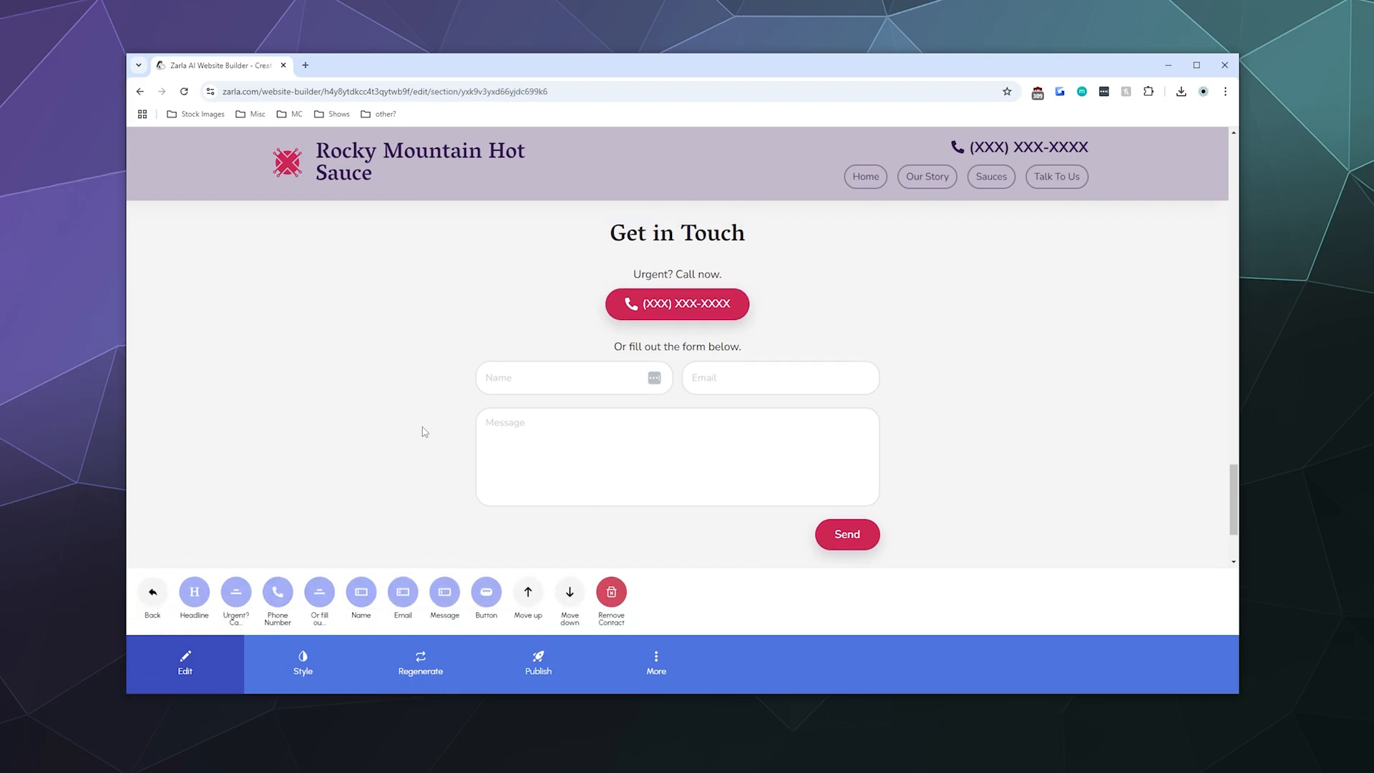
left_click(194, 592)
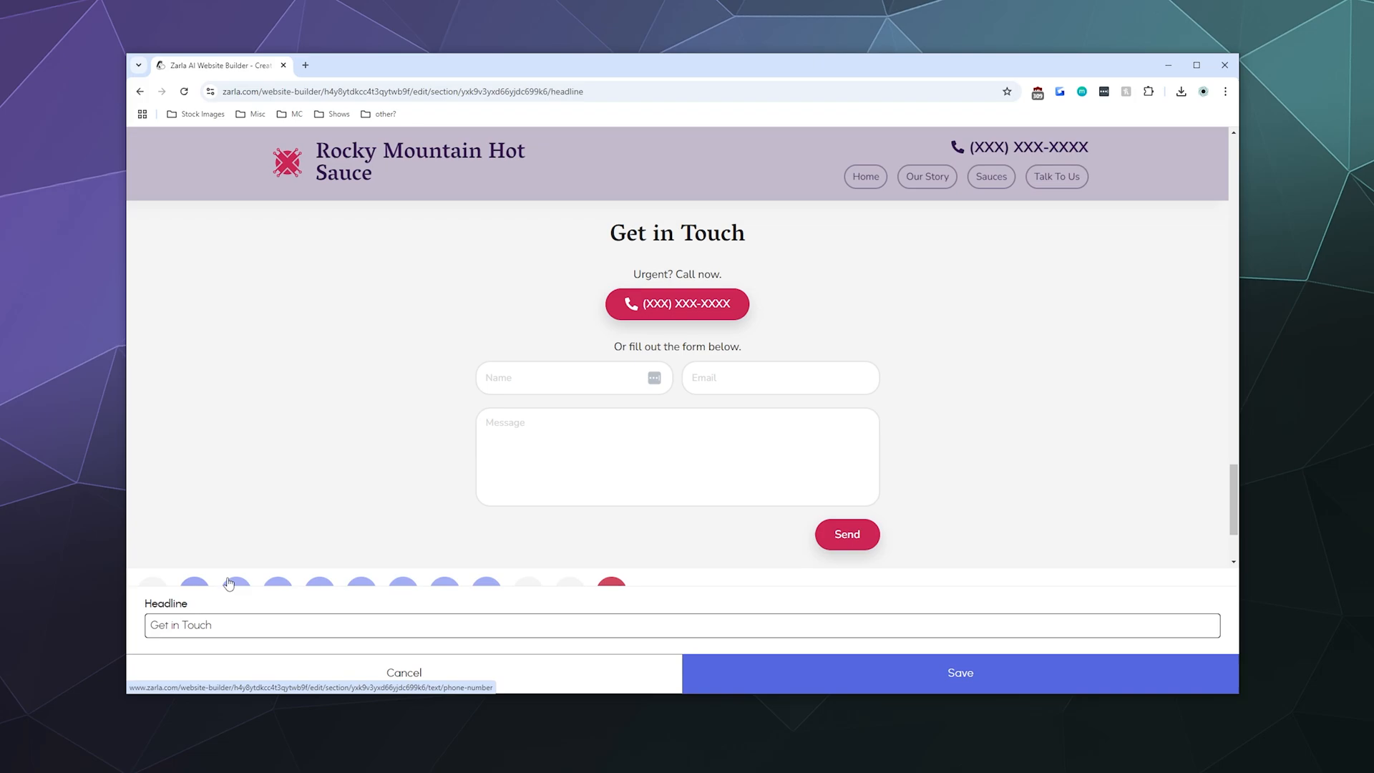
key("ctrl+a")
key("BackSpace")
type("Tal")
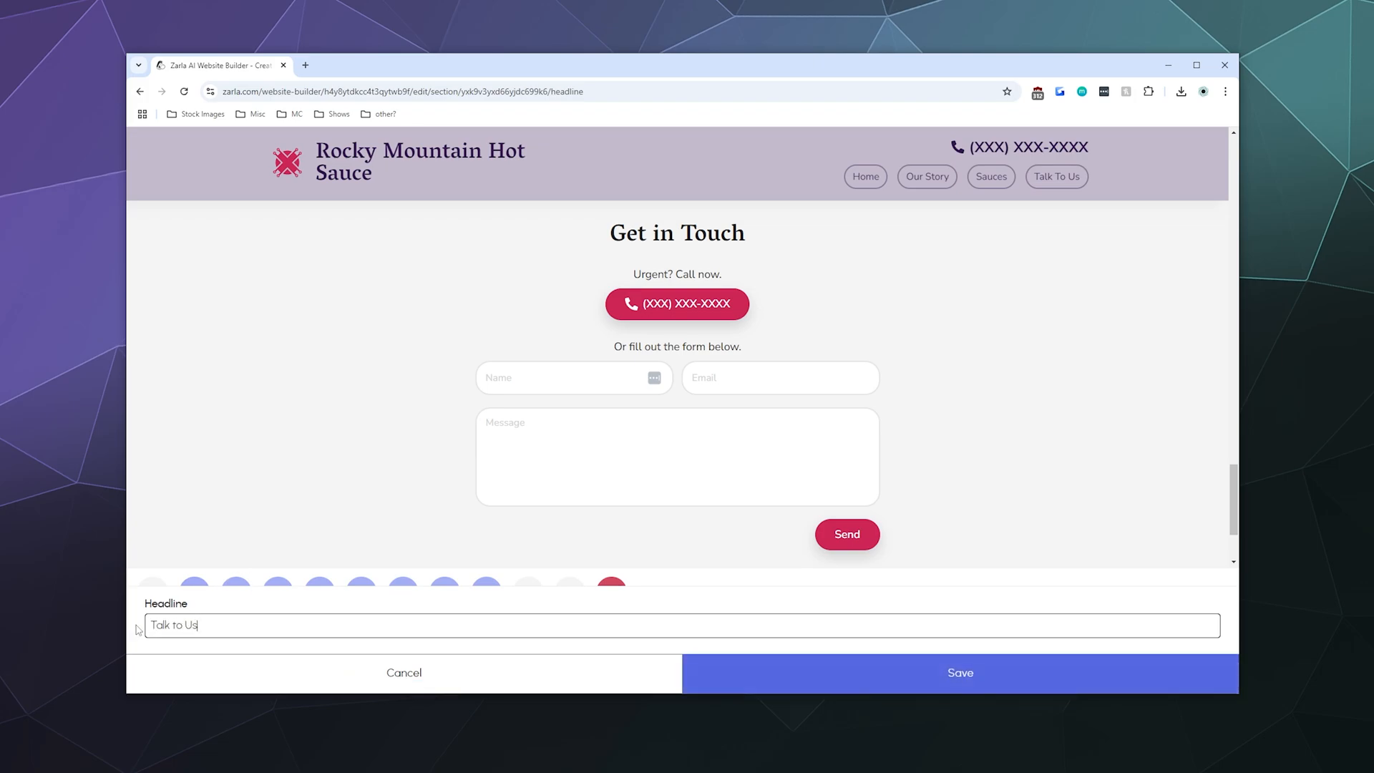
left_click(815, 677)
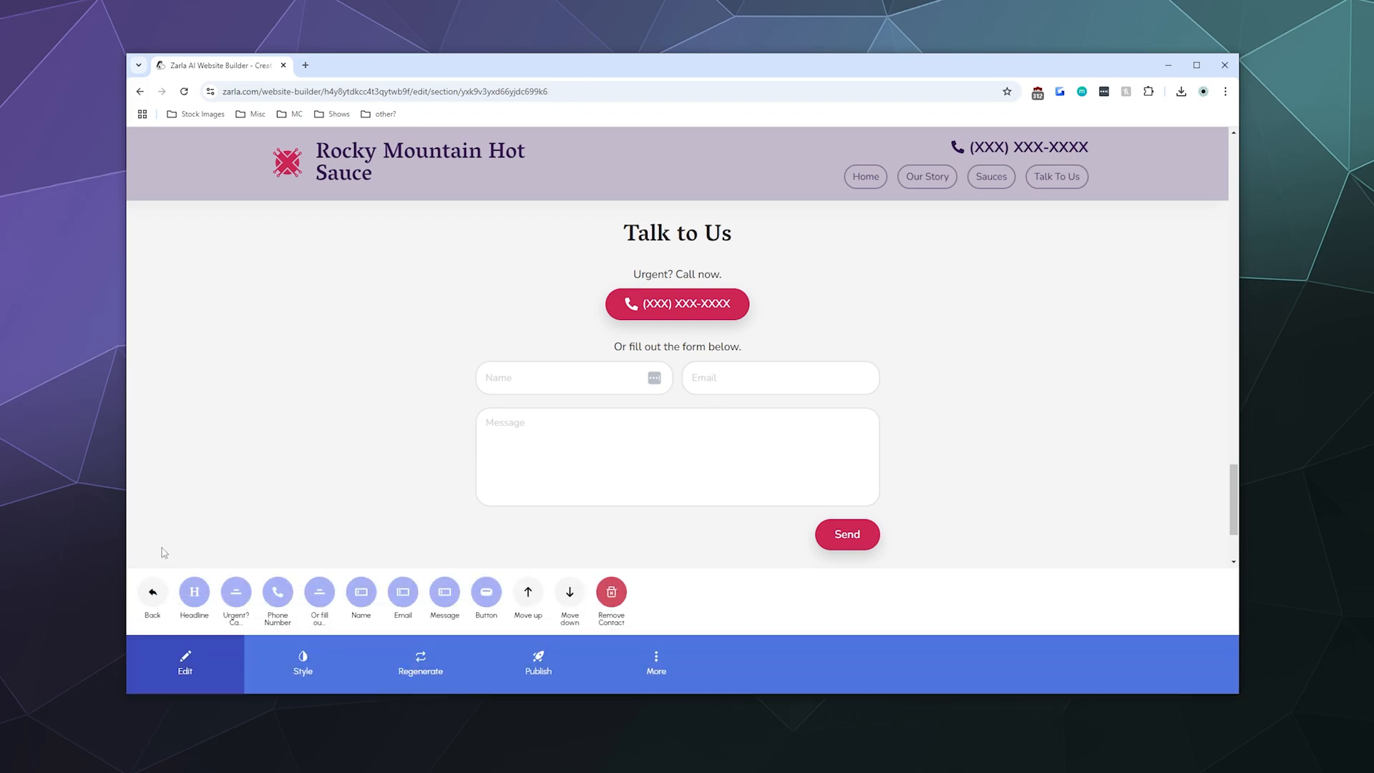
Set the text above the Contact section's phone number to "Need Customer Service? Want to Place an Order? Get in Touch!" and save it
left_click(237, 599)
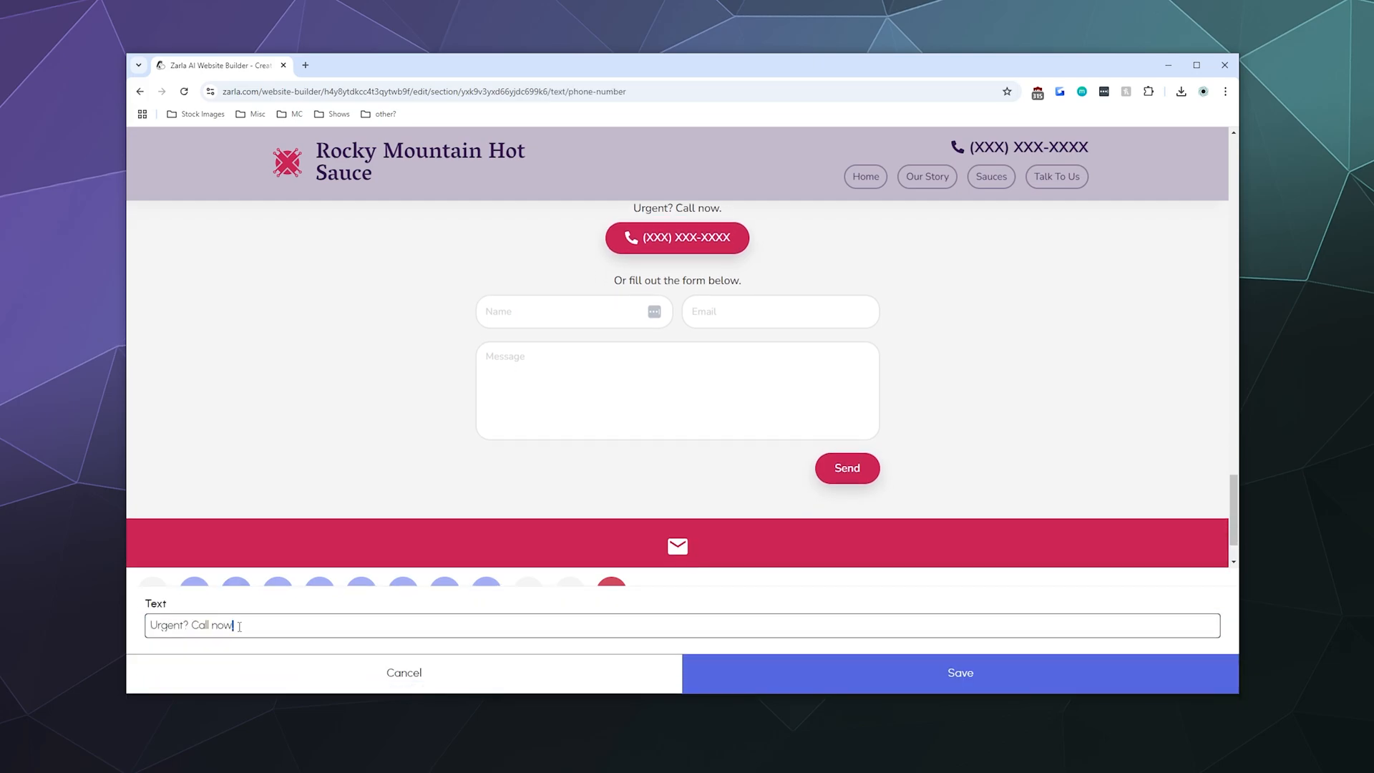
key("ctrl+a")
type("Need Customer Service? Want to Place an Order? Get in Touch?")
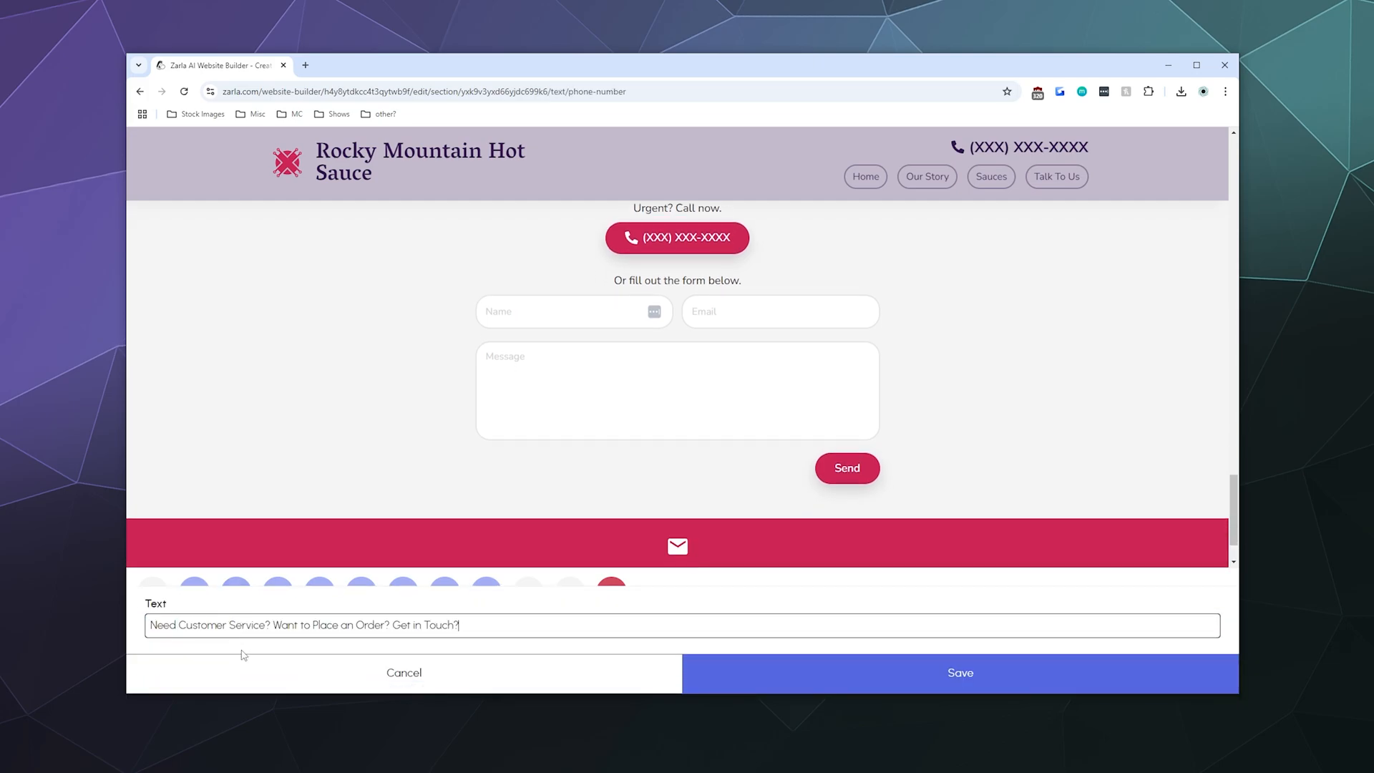
left_click(746, 686)
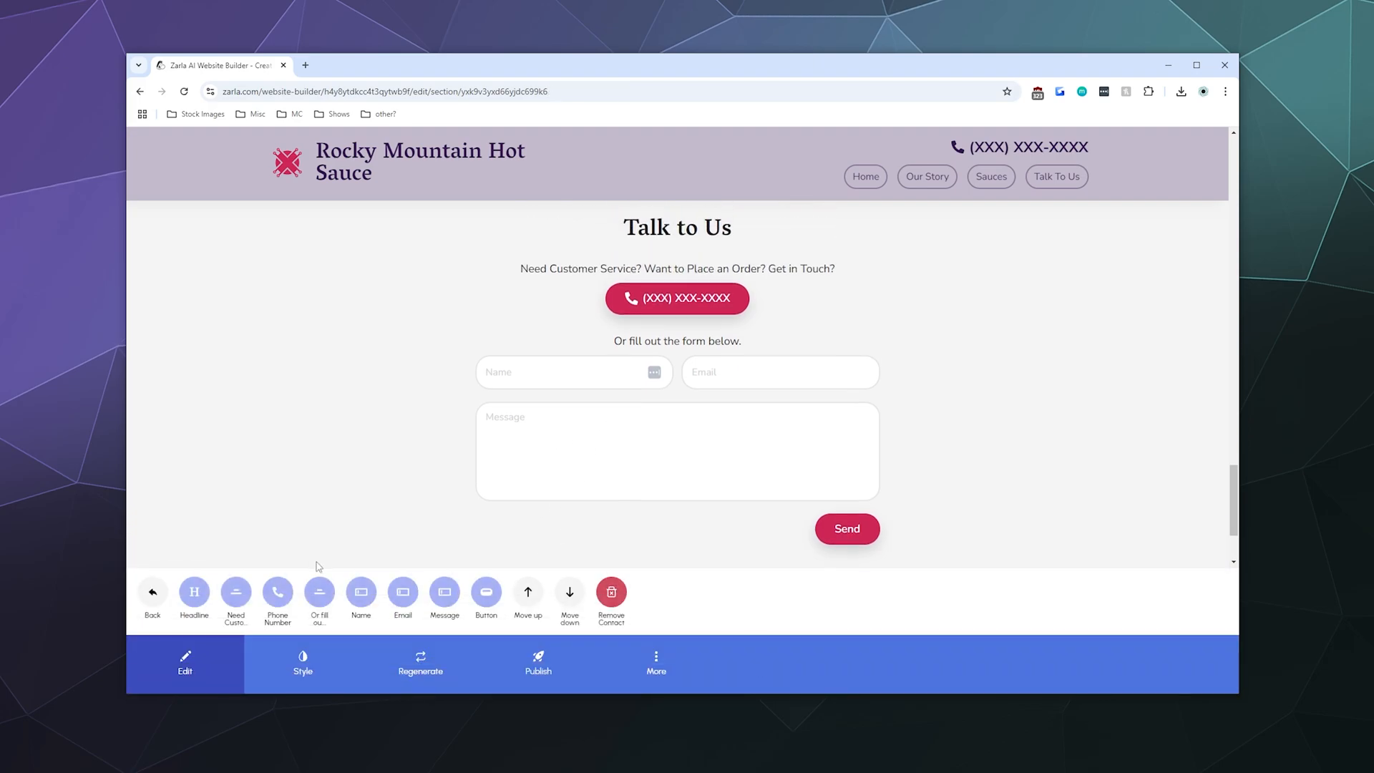
left_click(239, 599)
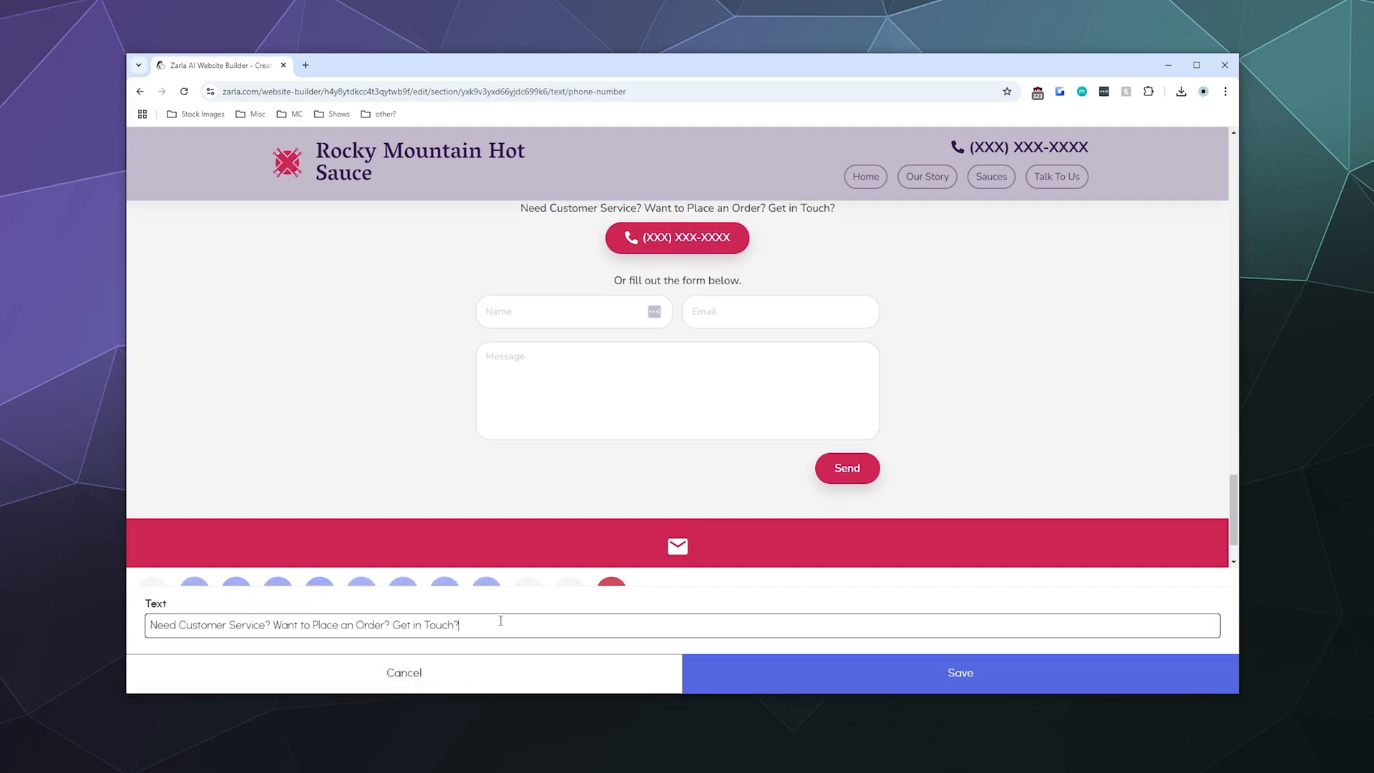
left_click(725, 682)
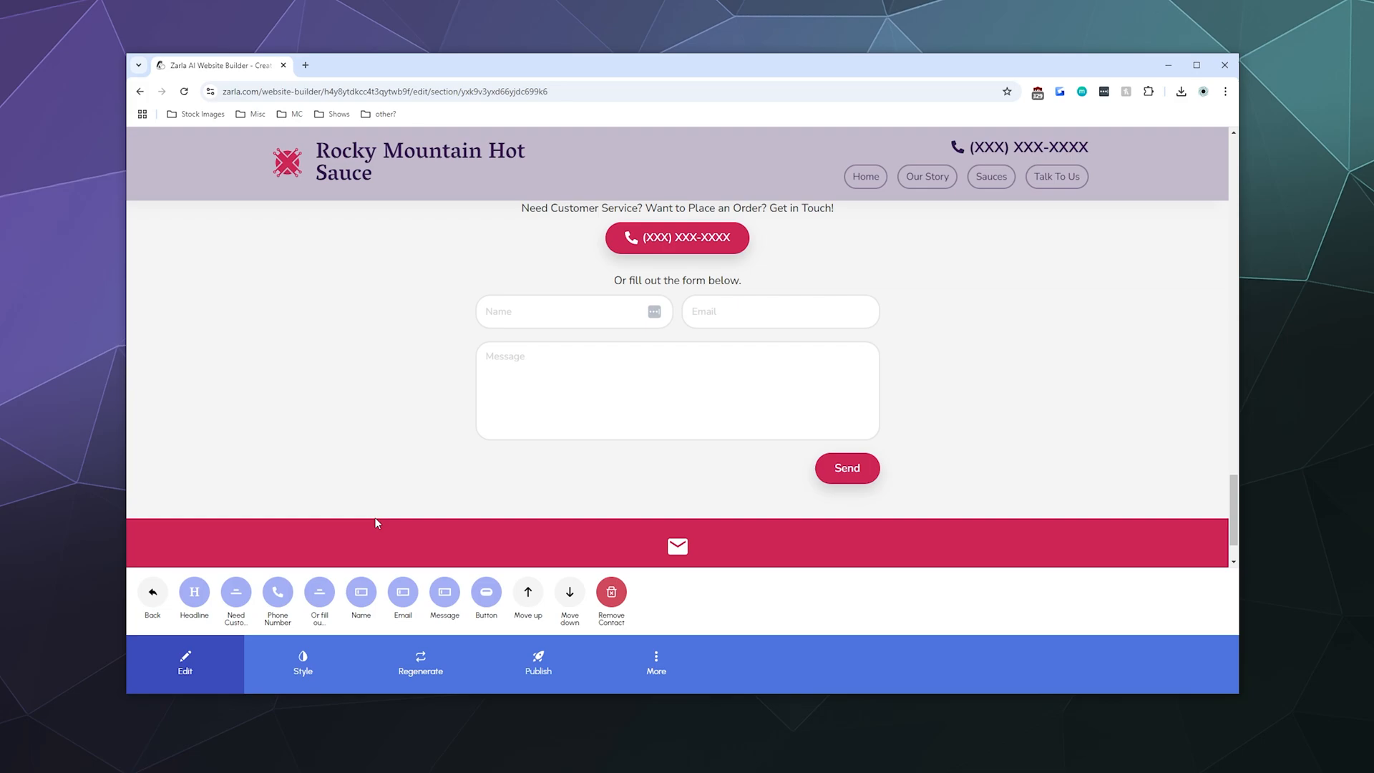
Publish the website for free, confirming the publication
scroll(383, 532, "up", 1)
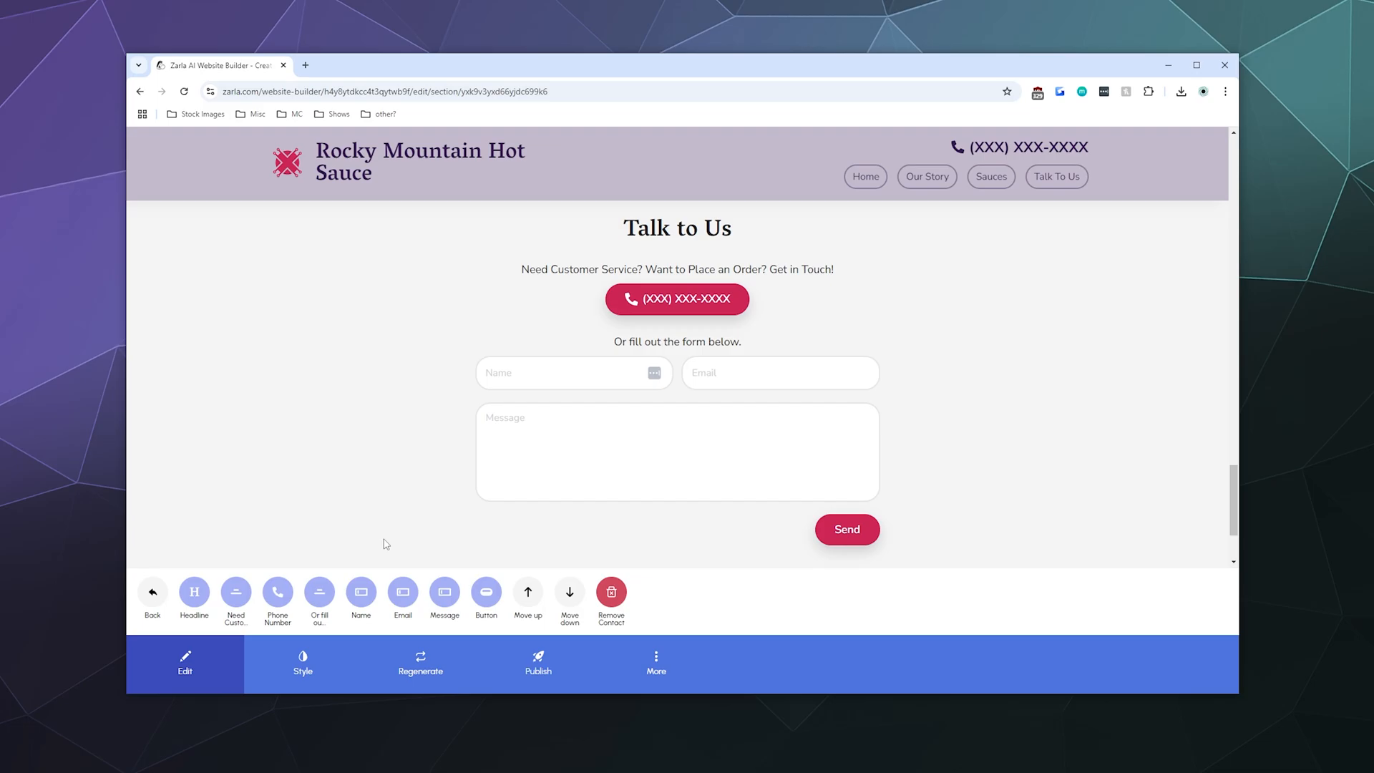
scroll(392, 542, "down", 1)
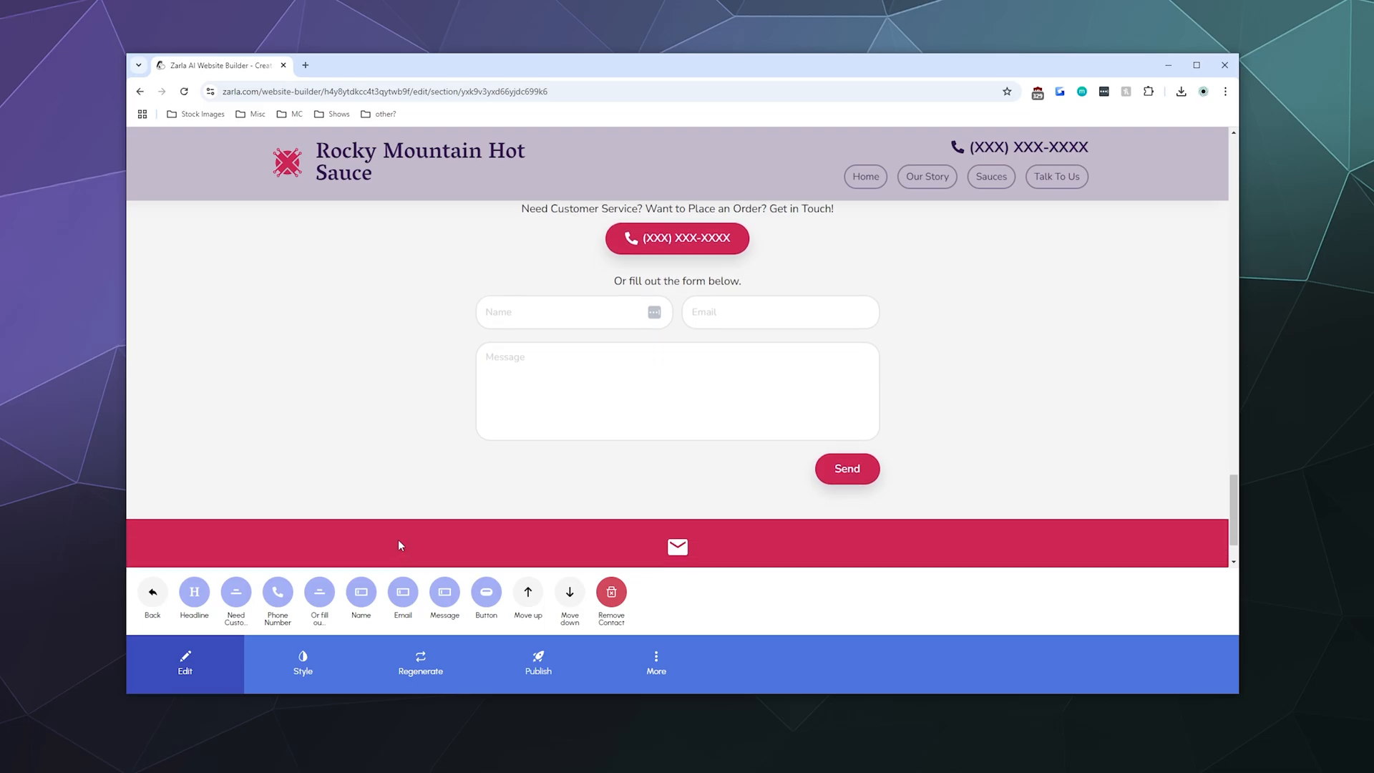
scroll(398, 541, "down", 1)
scroll(397, 542, "up", 15)
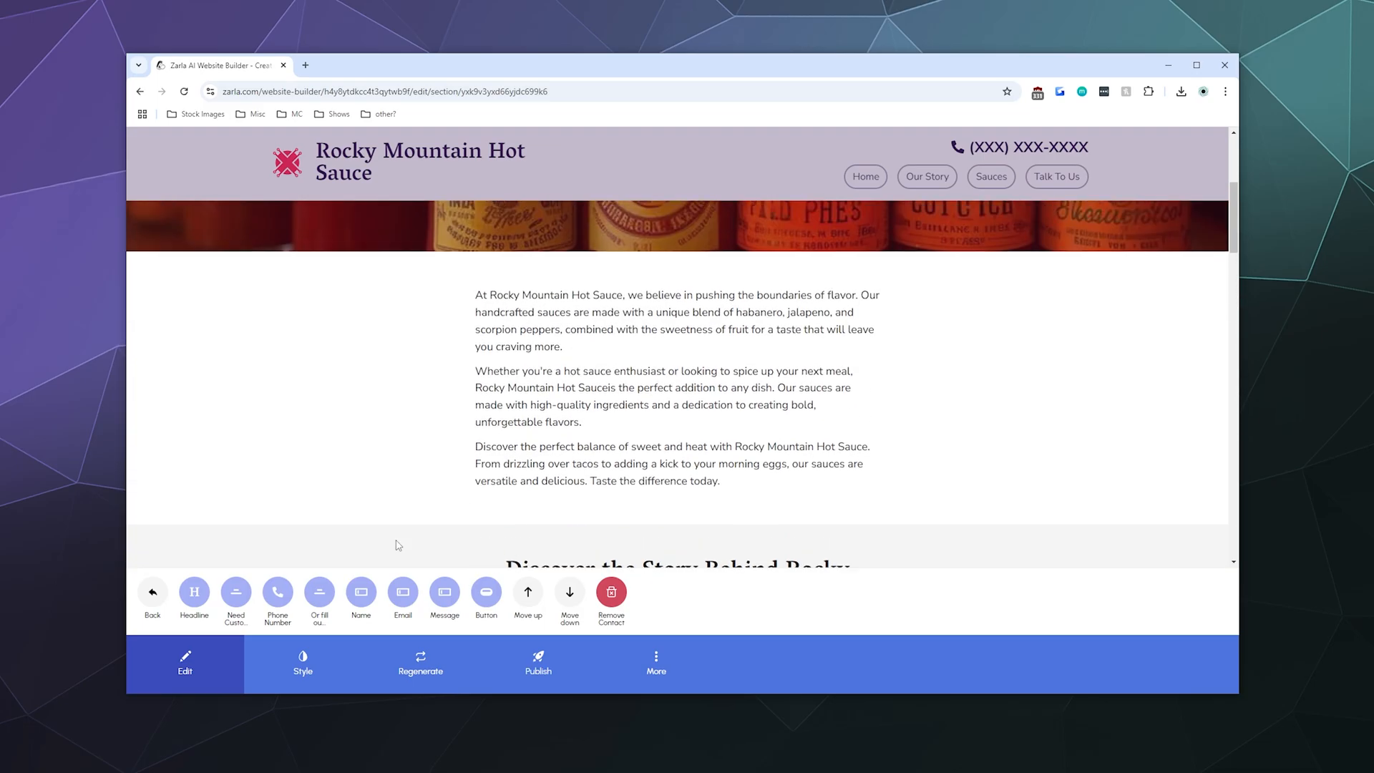
scroll(399, 546, "up", 5)
left_click(514, 661)
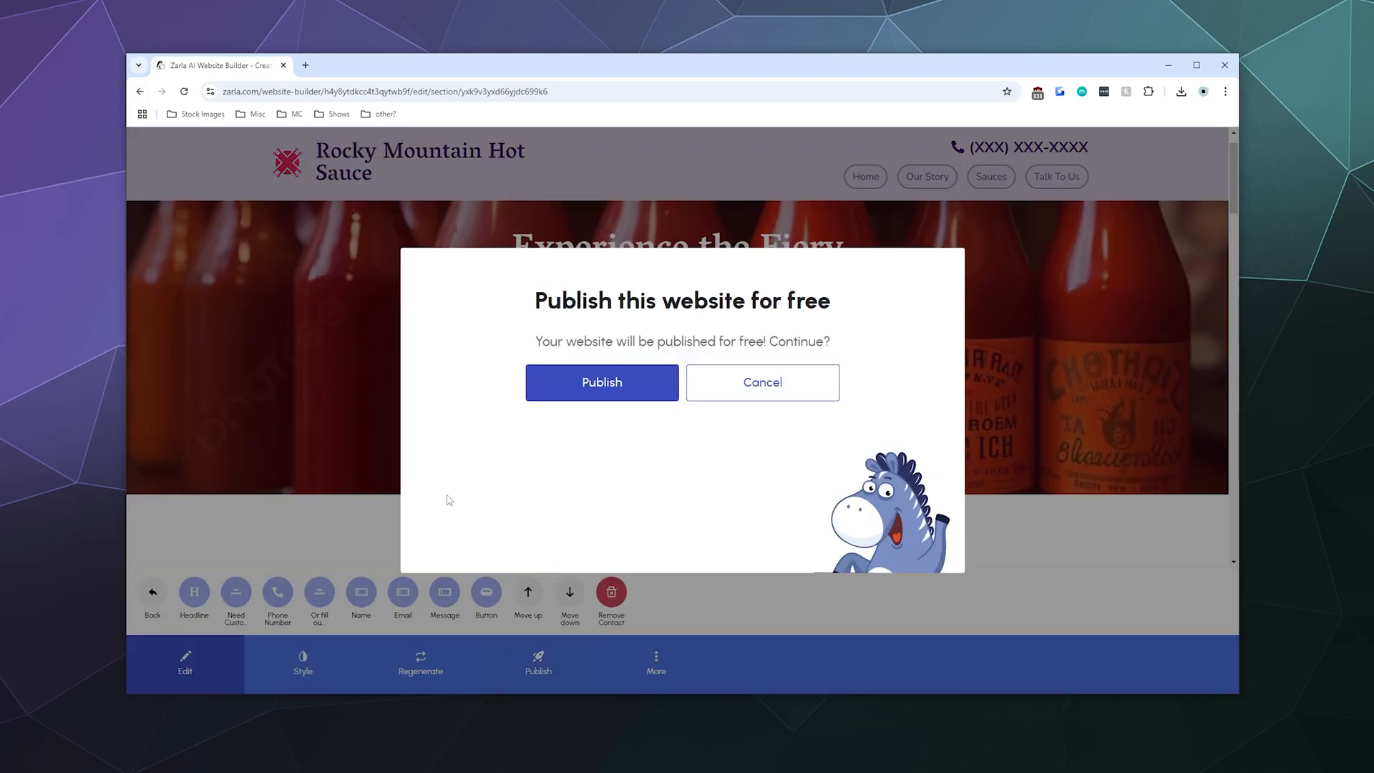
left_click(610, 396)
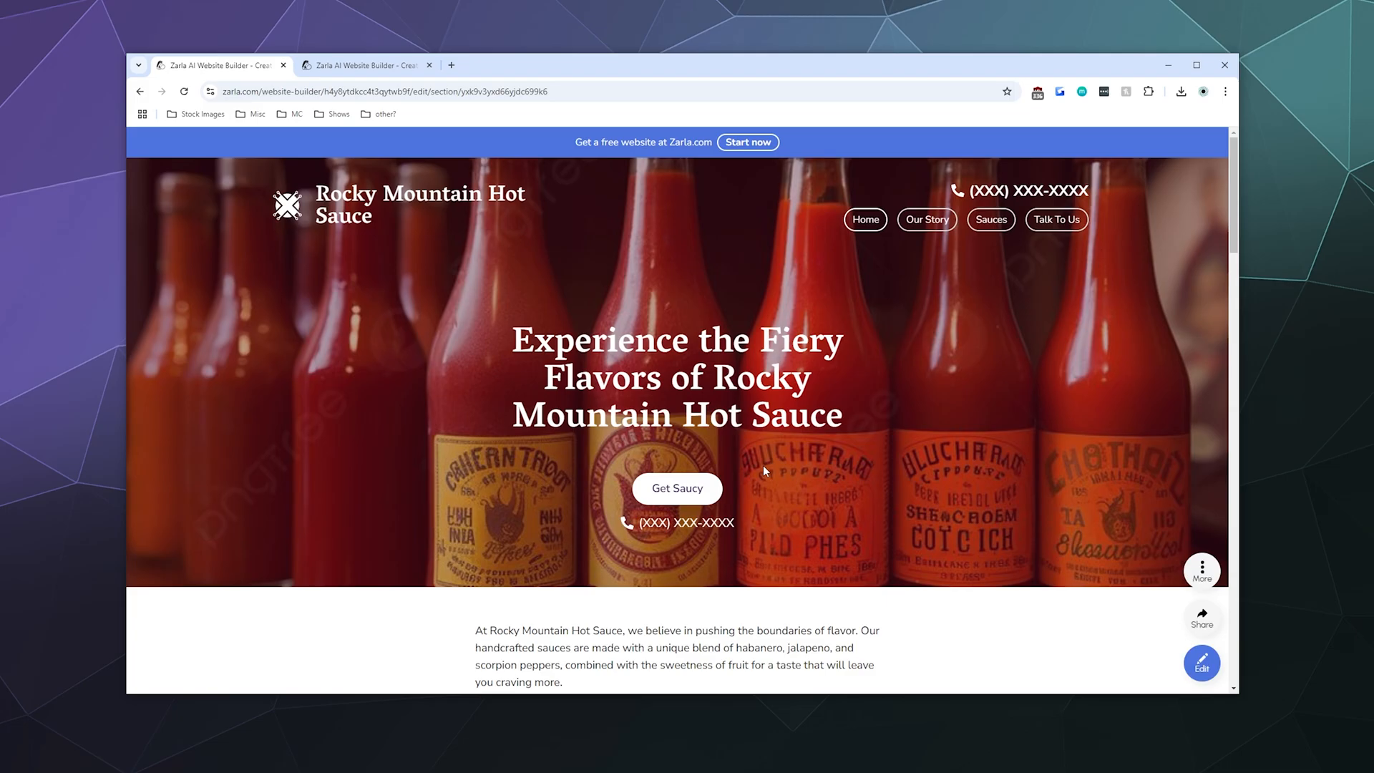
Review the published page from the hero through the story, sauce gallery and images, and return to the start
scroll(935, 462, "down", 10)
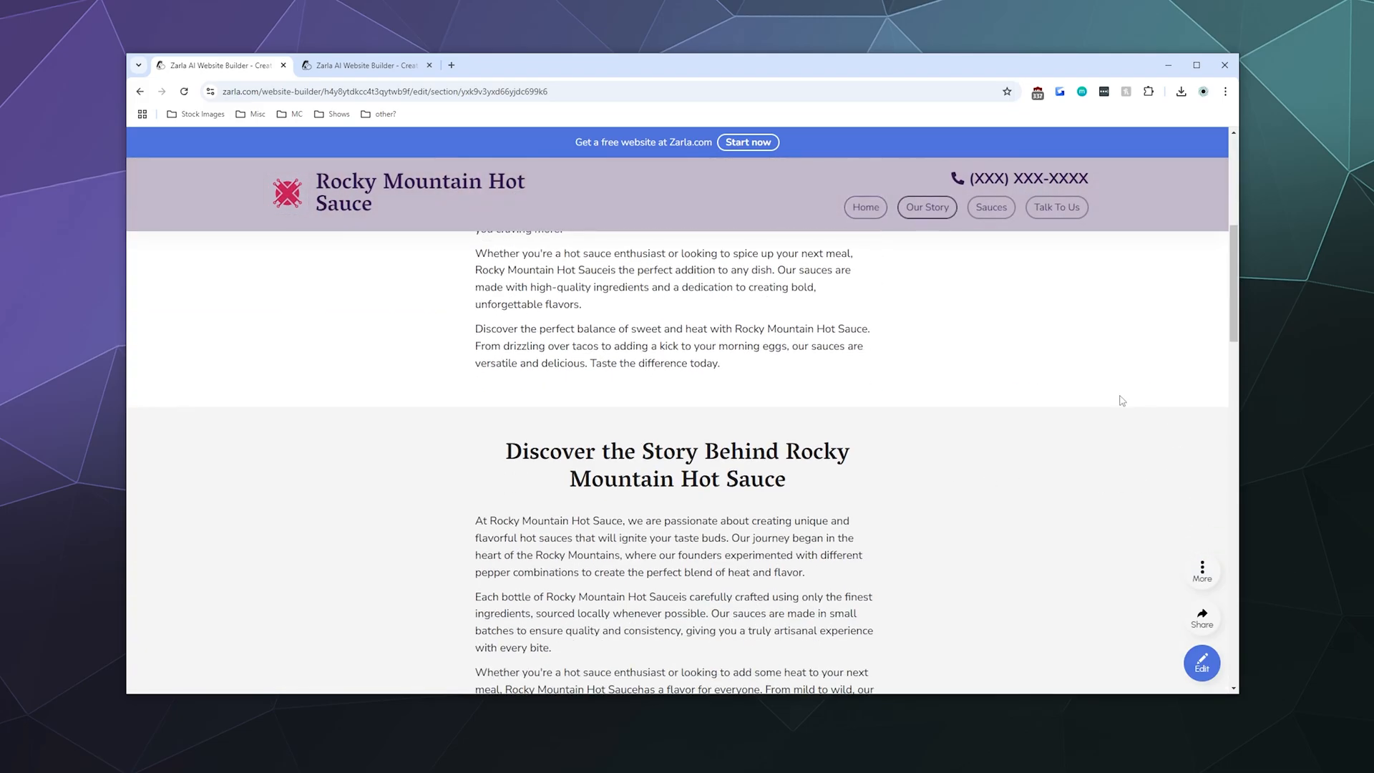
scroll(1121, 400, "down", 5)
scroll(1115, 406, "down", 8)
scroll(1115, 409, "up", 9)
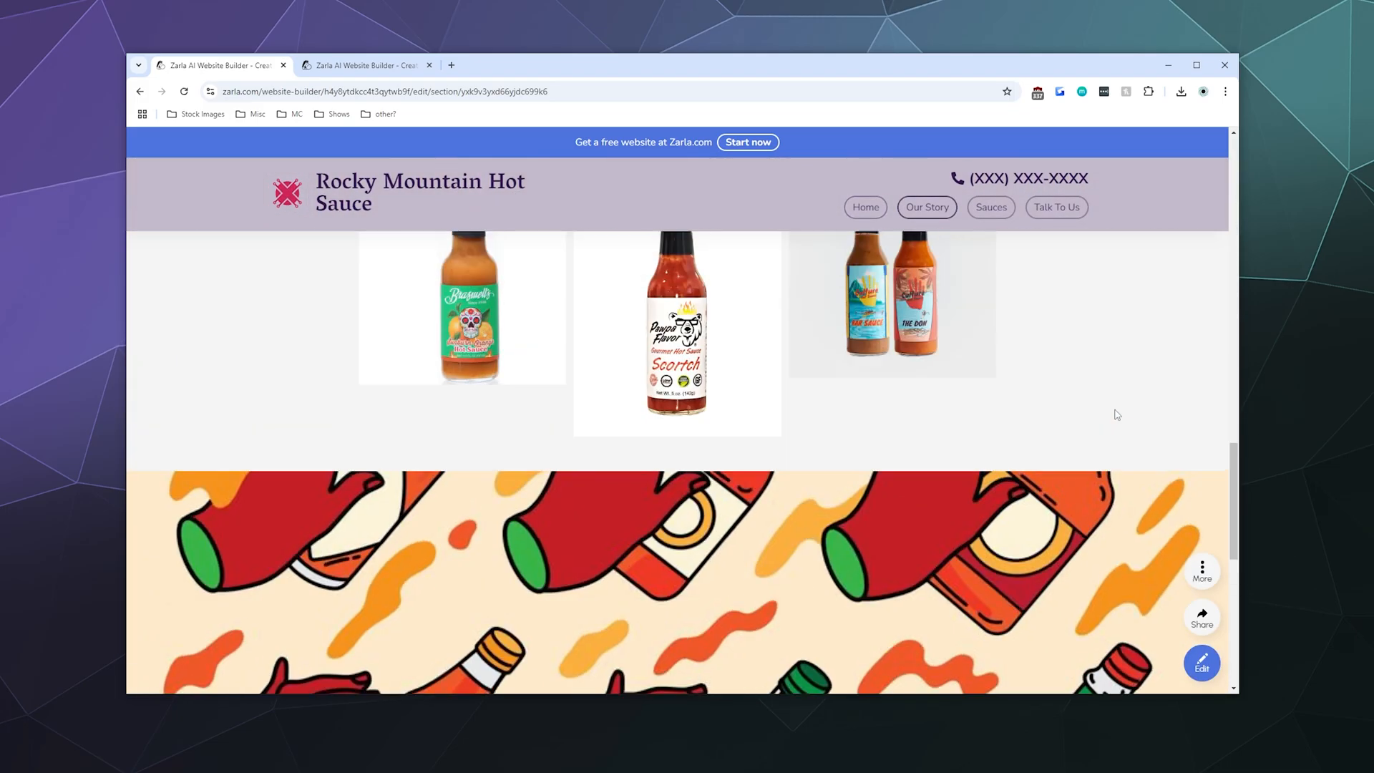
scroll(1115, 410, "up", 10)
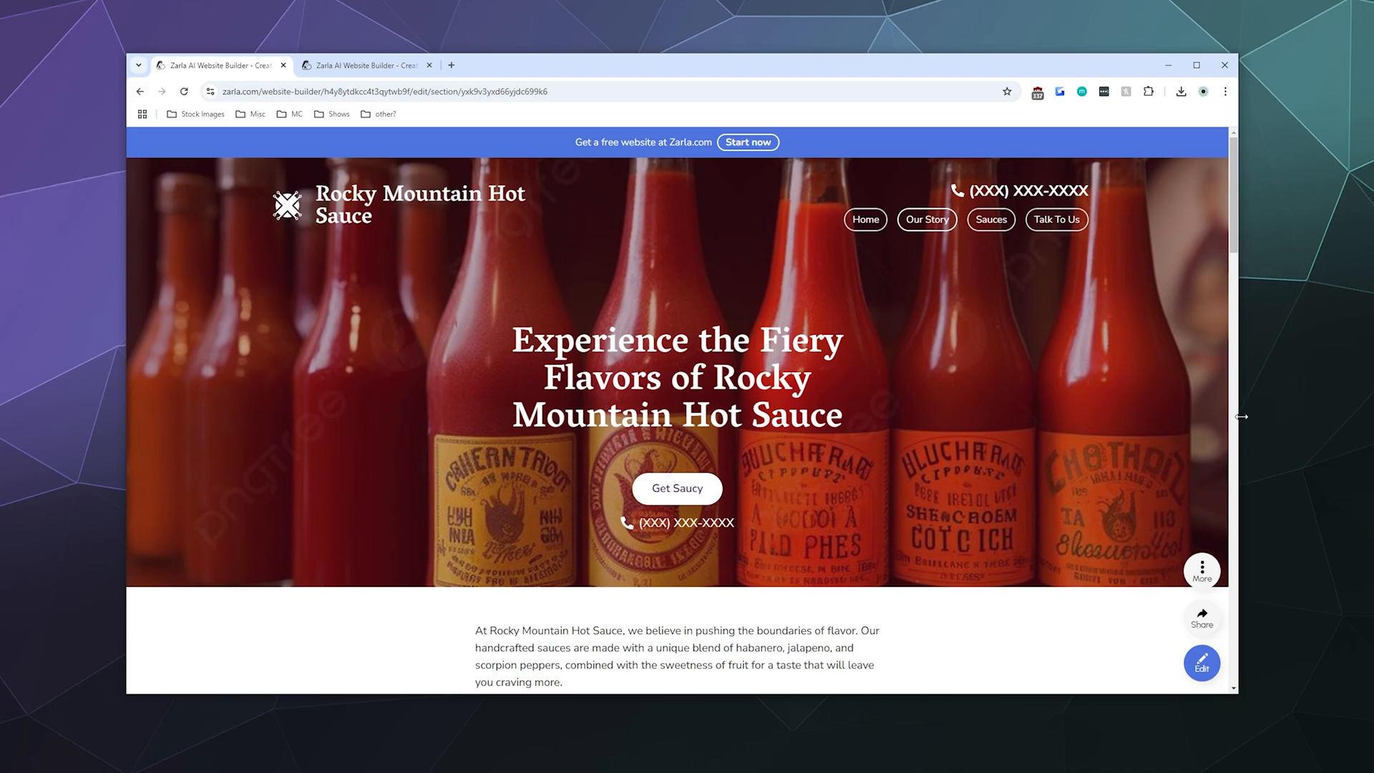
Narrow the browser window to about phone width, move it toward the middle of the desktop, and close the spare Zarla page
left_click_drag(1241, 413, 587, 465)
left_click_drag(506, 463, 434, 463)
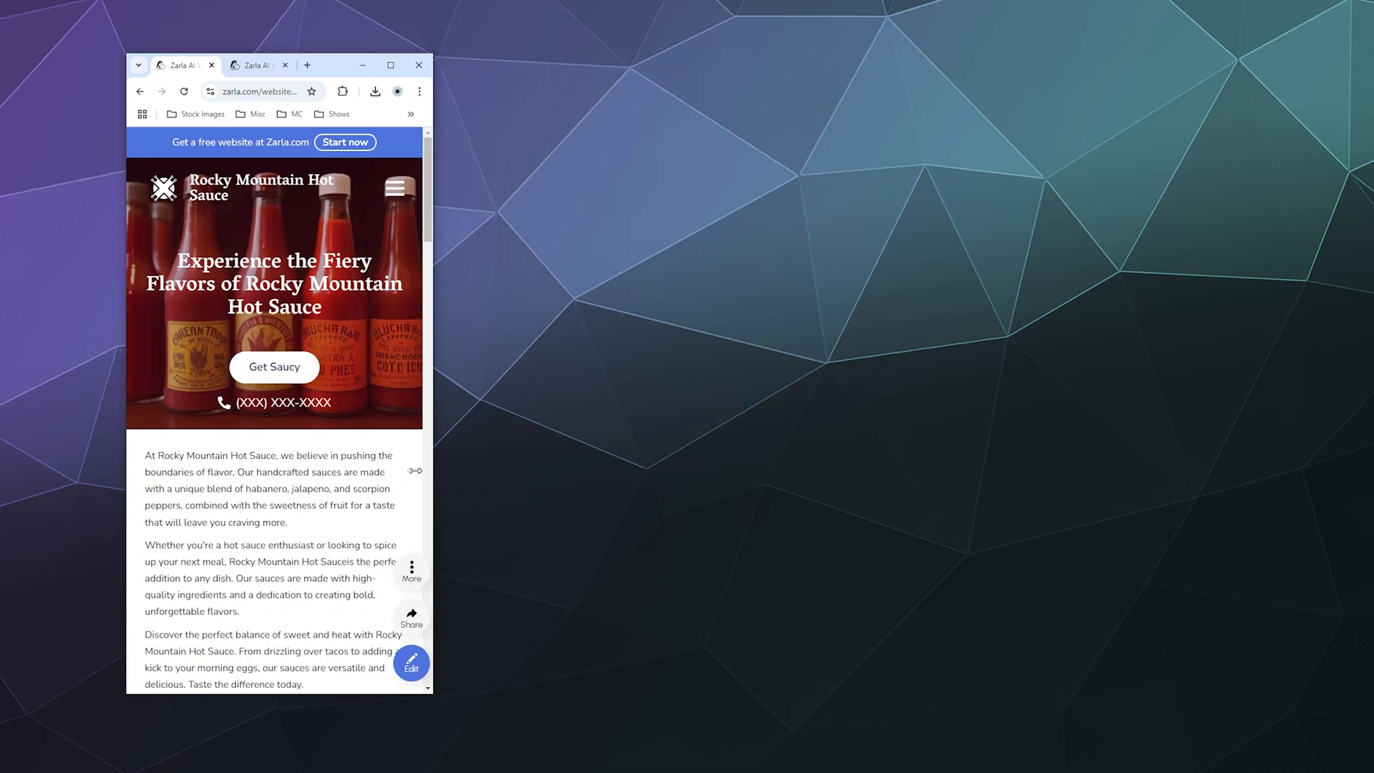
left_click_drag(322, 72, 619, 70)
left_click(583, 63)
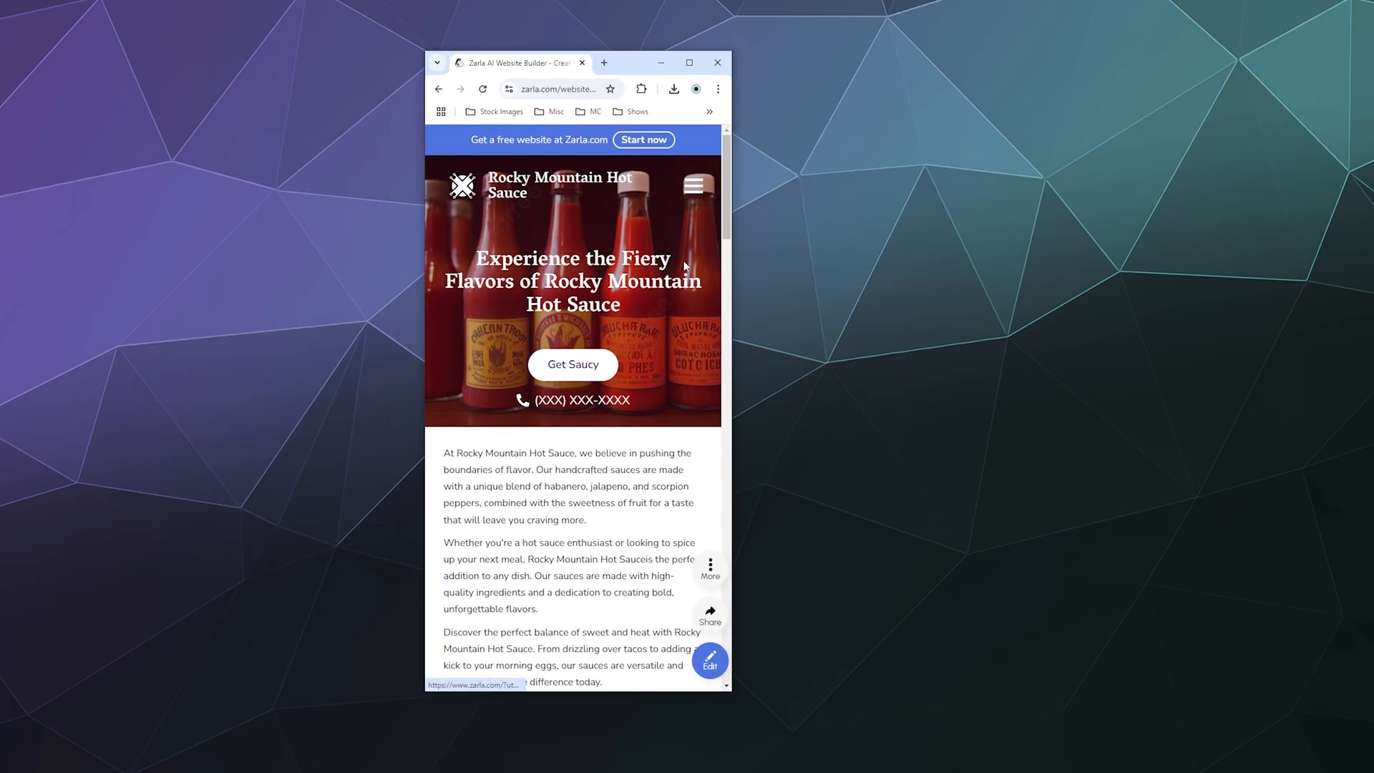
Review the website's mobile layout from the hero through the story to the sauce gallery, including opening and closing its navigation menu
scroll(621, 324, "down", 5)
scroll(622, 325, "down", 9)
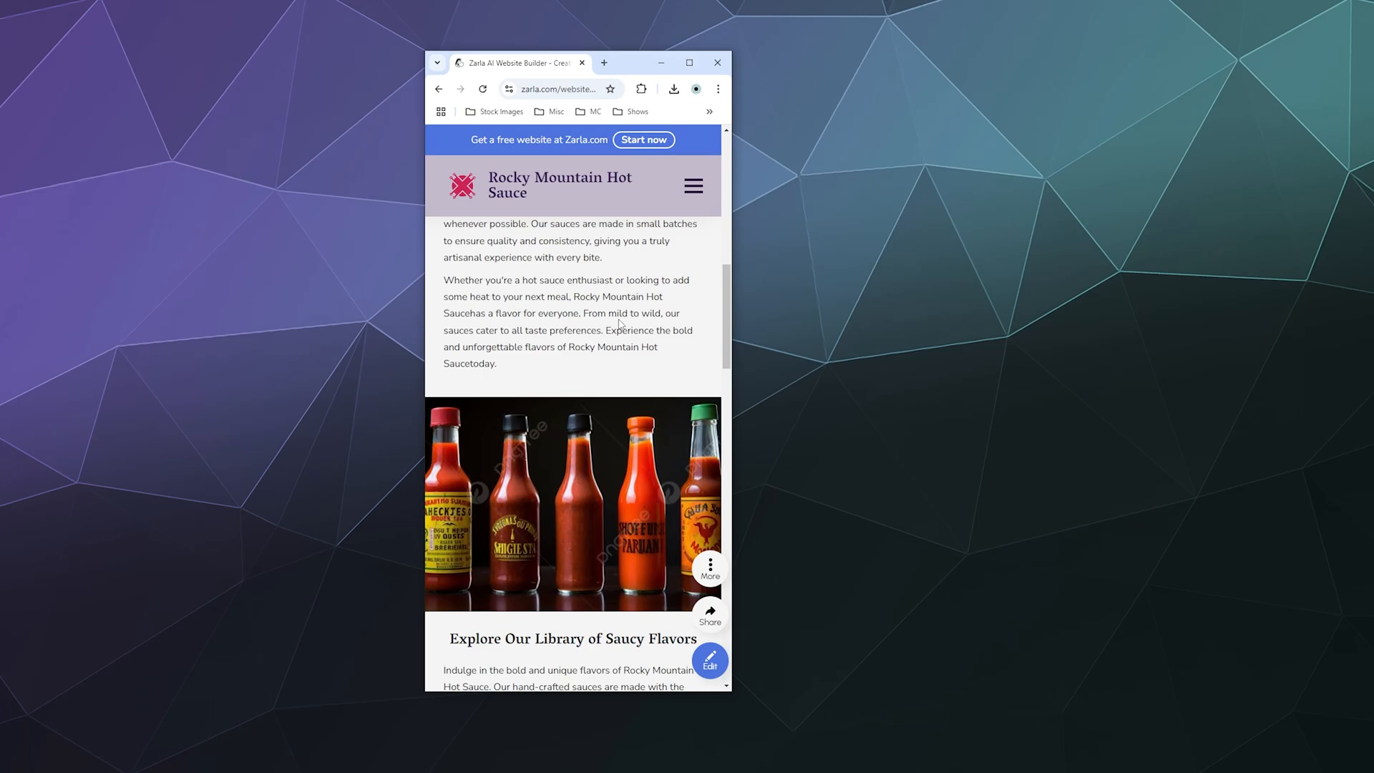
scroll(621, 324, "up", 5)
scroll(620, 324, "up", 8)
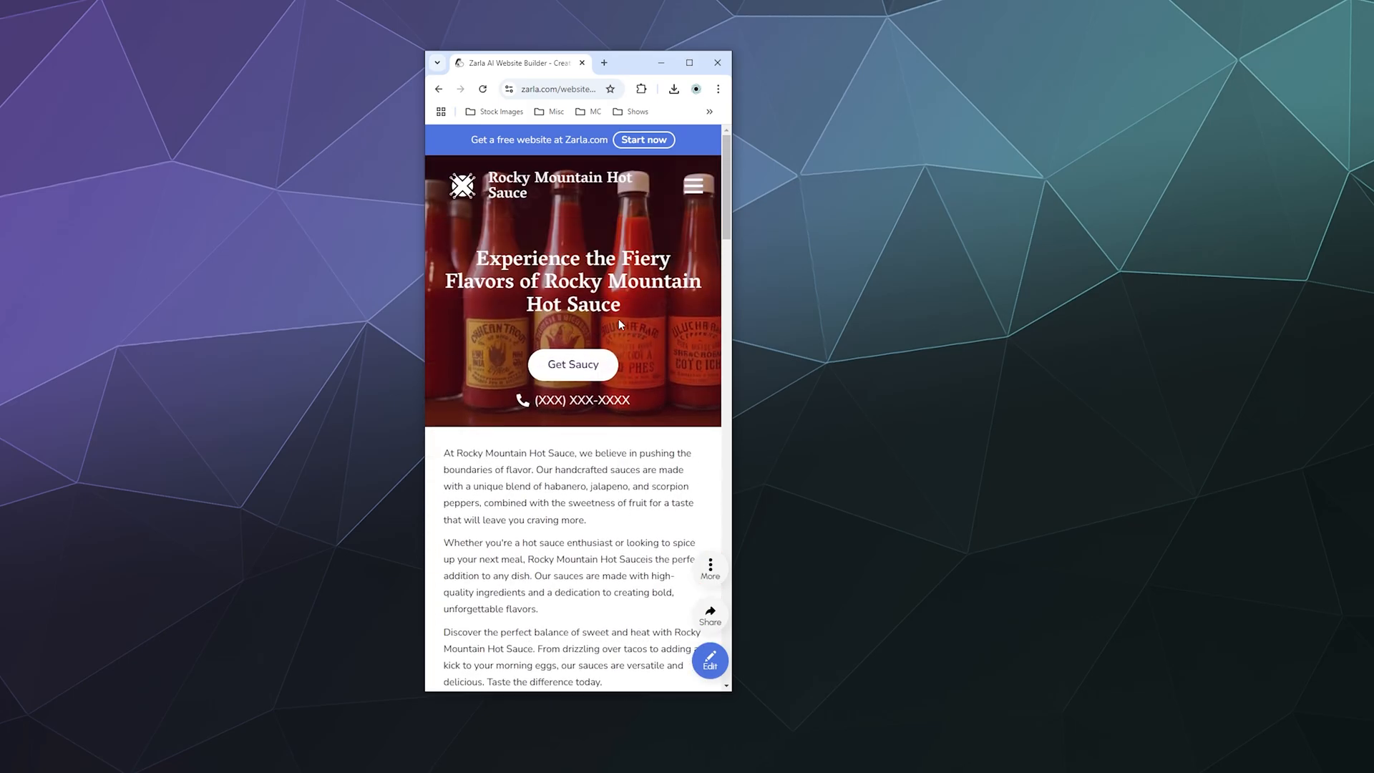
left_click(693, 187)
left_click(692, 187)
scroll(619, 282, "down", 15)
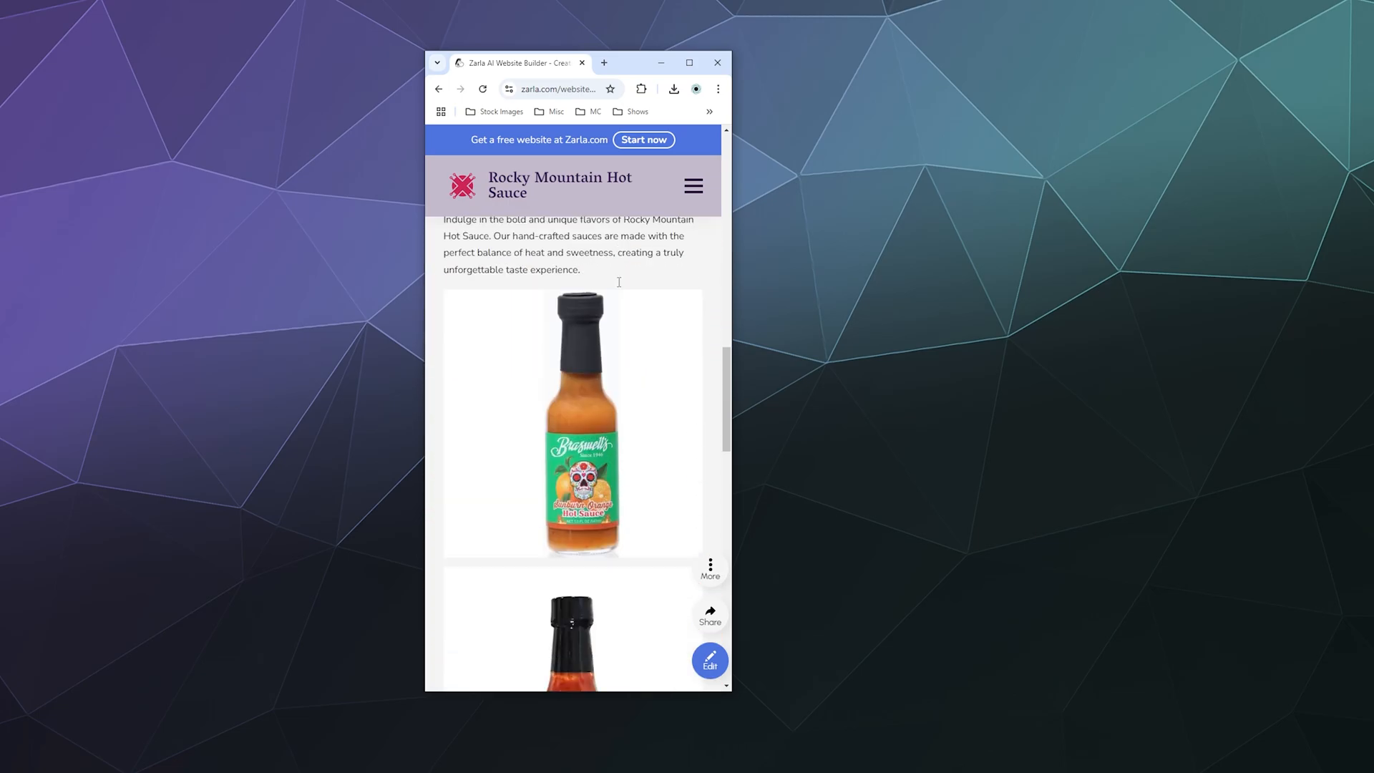
scroll(619, 282, "down", 2)
Widen the browser window back to desktop size, reposition it, and return to the website's hero
left_click_drag(732, 351, 1358, 349)
left_click_drag(1002, 63, 681, 67)
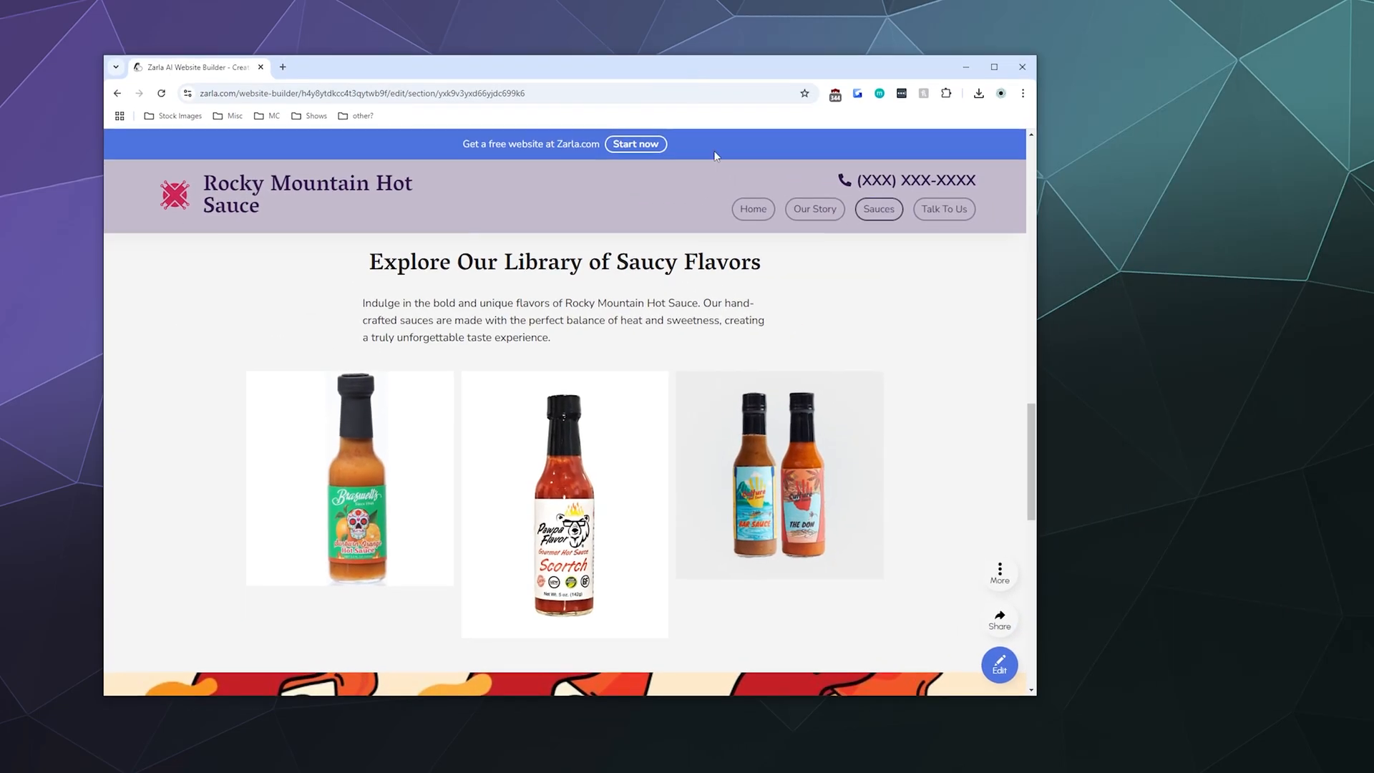
scroll(745, 423, "up", 17)
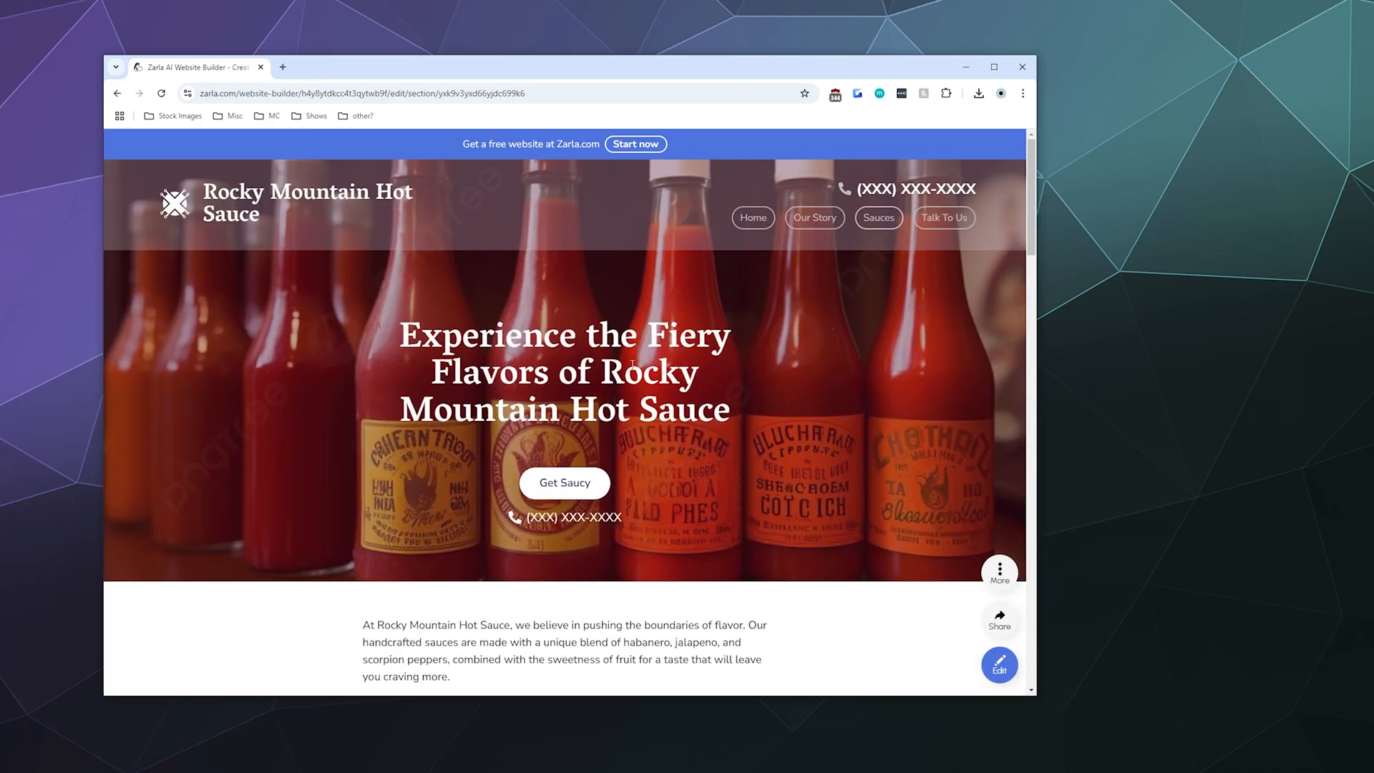
Open Zarla's home page from the free-website banner and log in to reach the site's live view
left_click(639, 146)
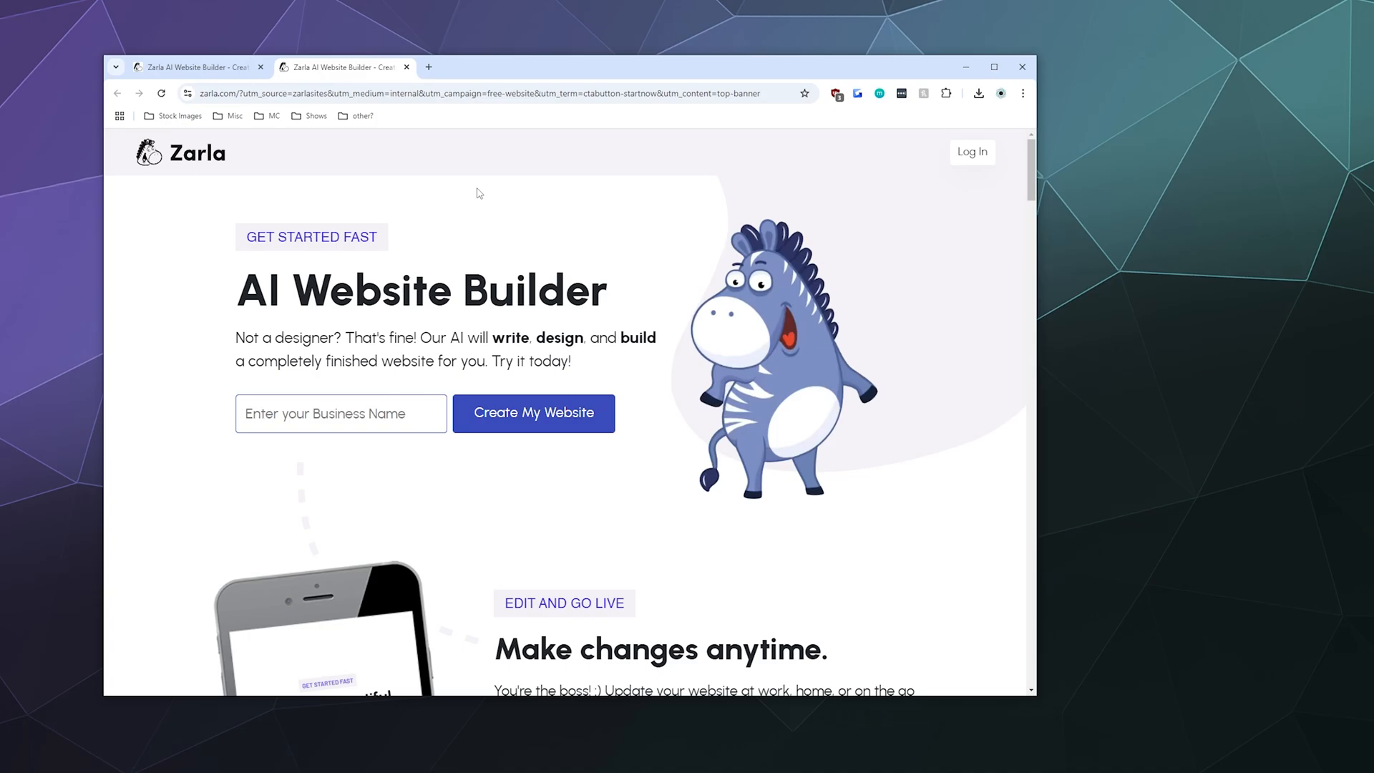
left_click(970, 163)
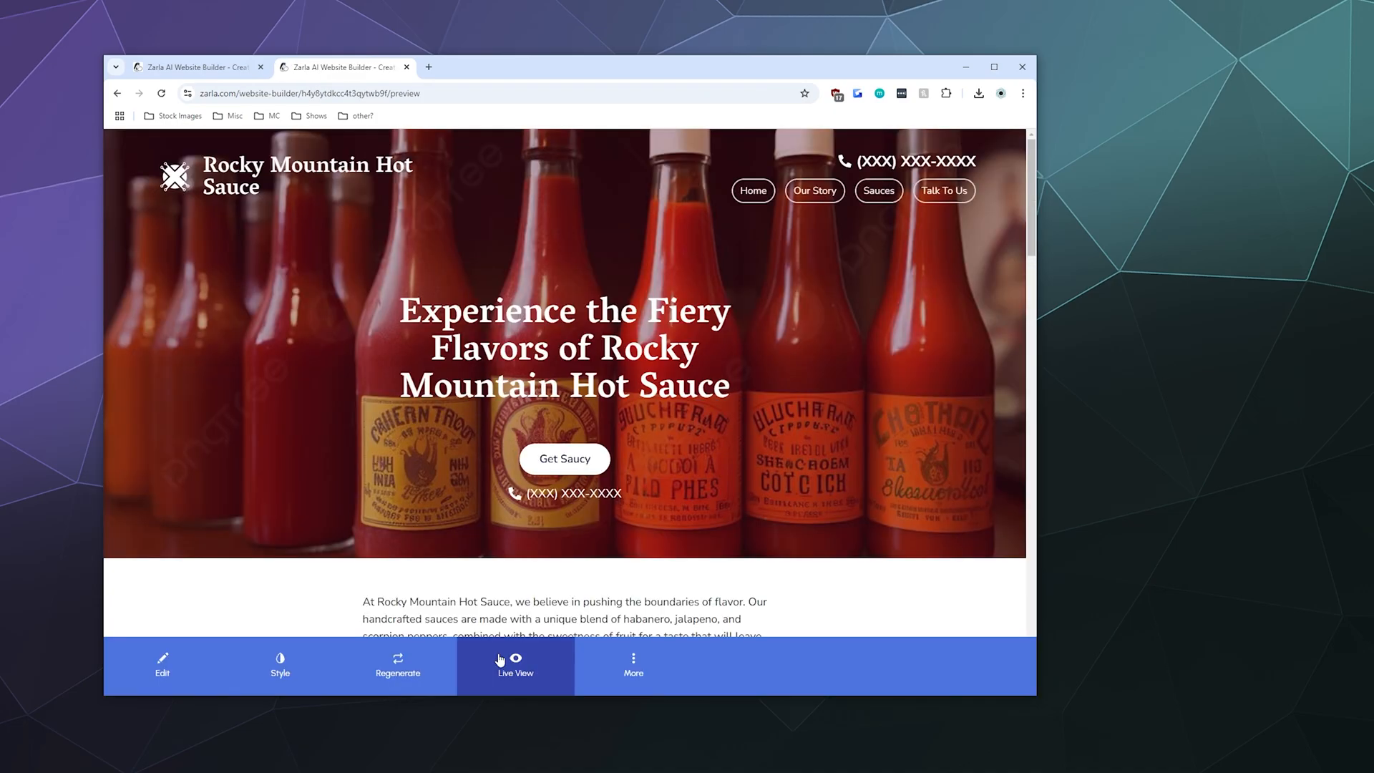
left_click(499, 660)
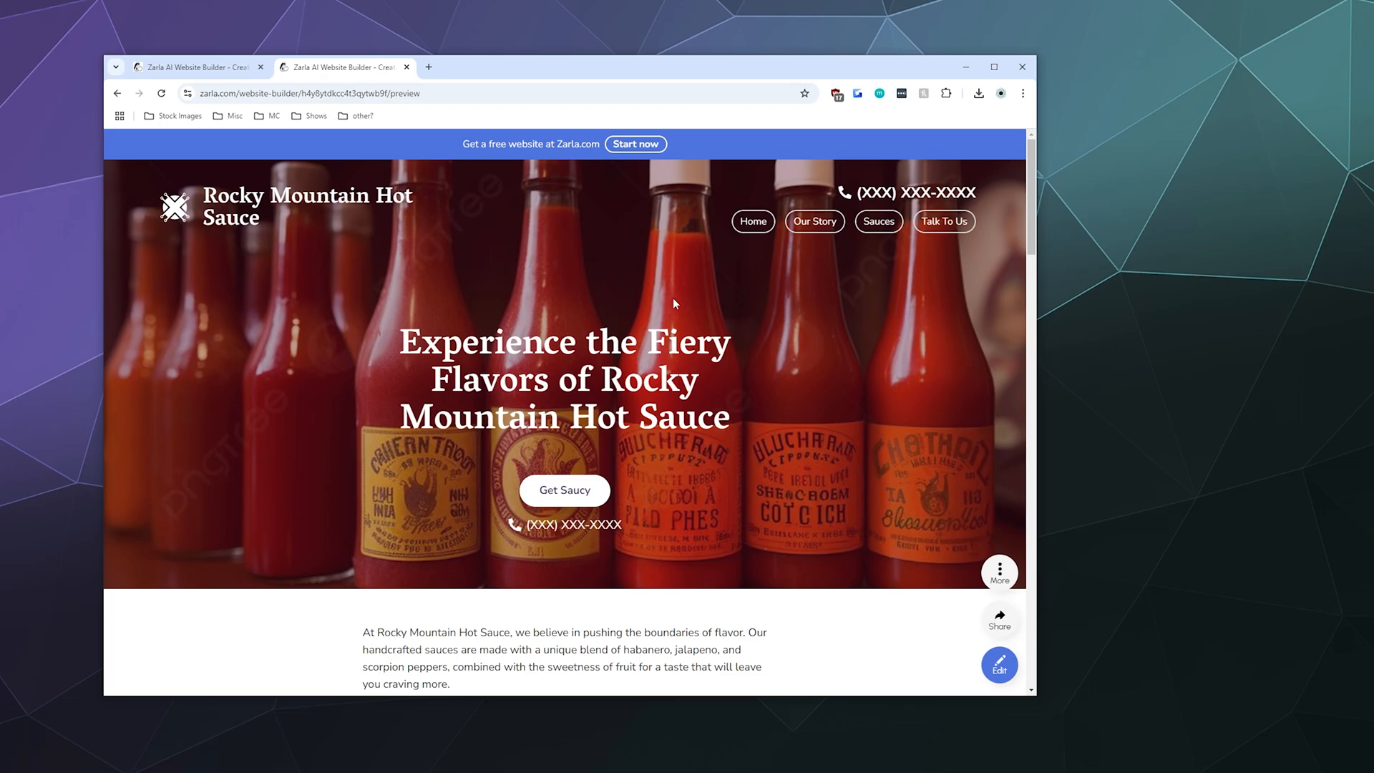
Check where the live view's Start now banner link leads and close the page it opens
left_click(635, 144)
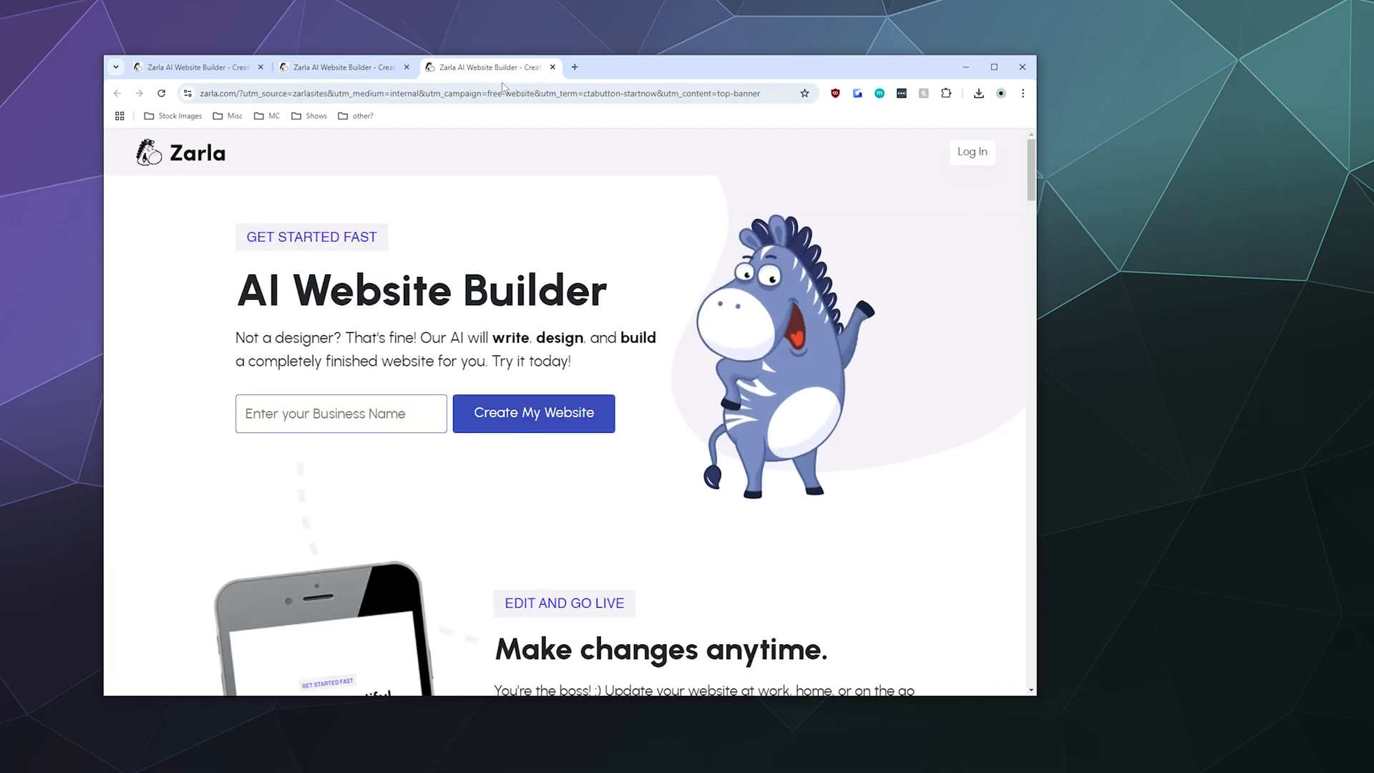
left_click(552, 68)
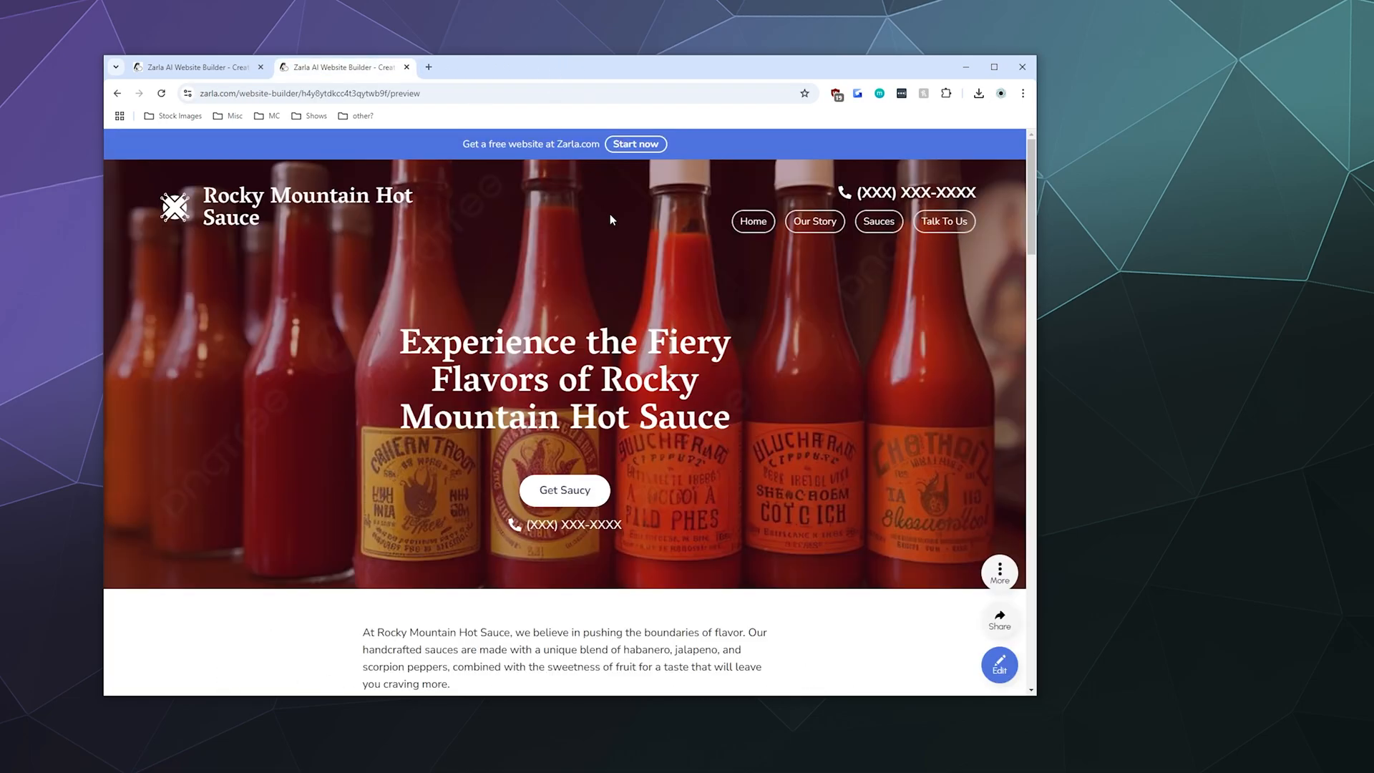
Review the live page down to the contact form and footer, and open the website plan options
scroll(612, 217, "down", 5)
scroll(611, 218, "down", 10)
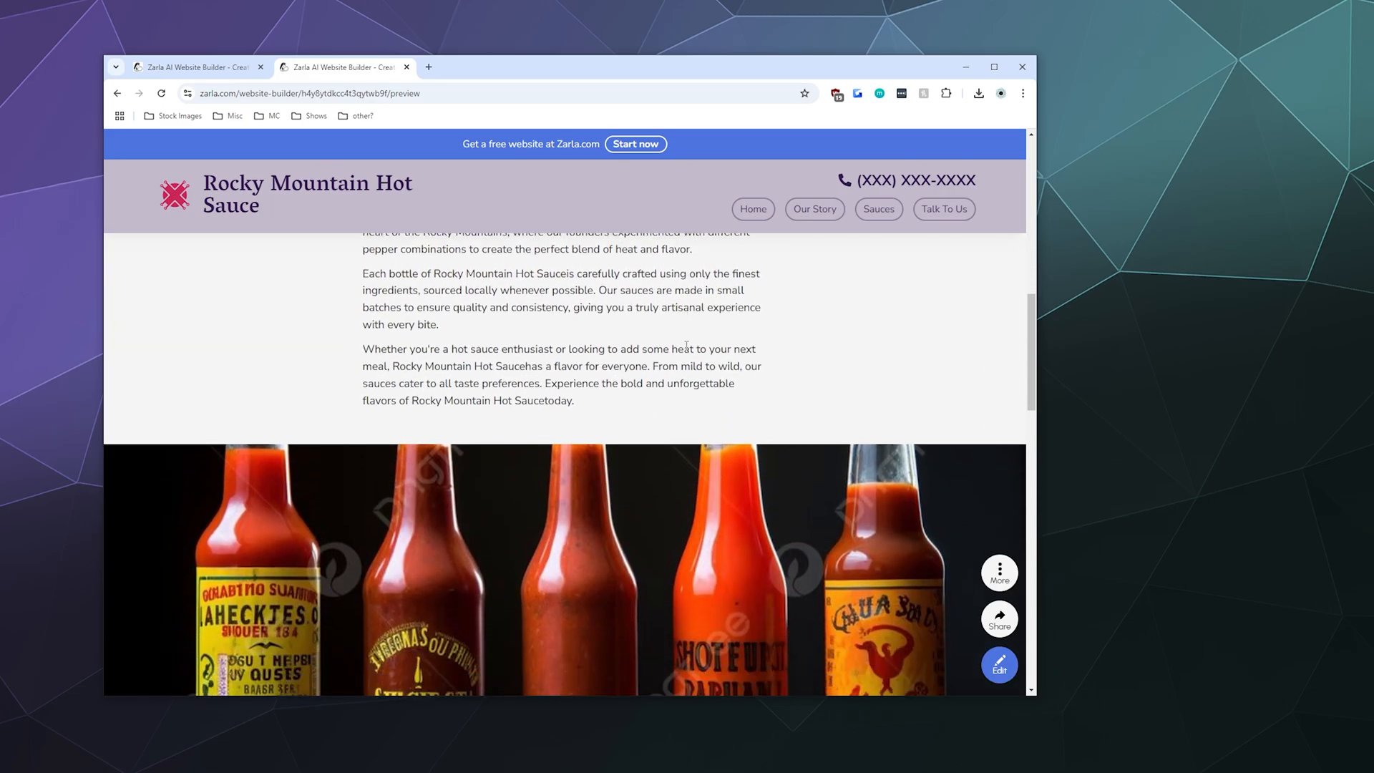
scroll(686, 346, "down", 15)
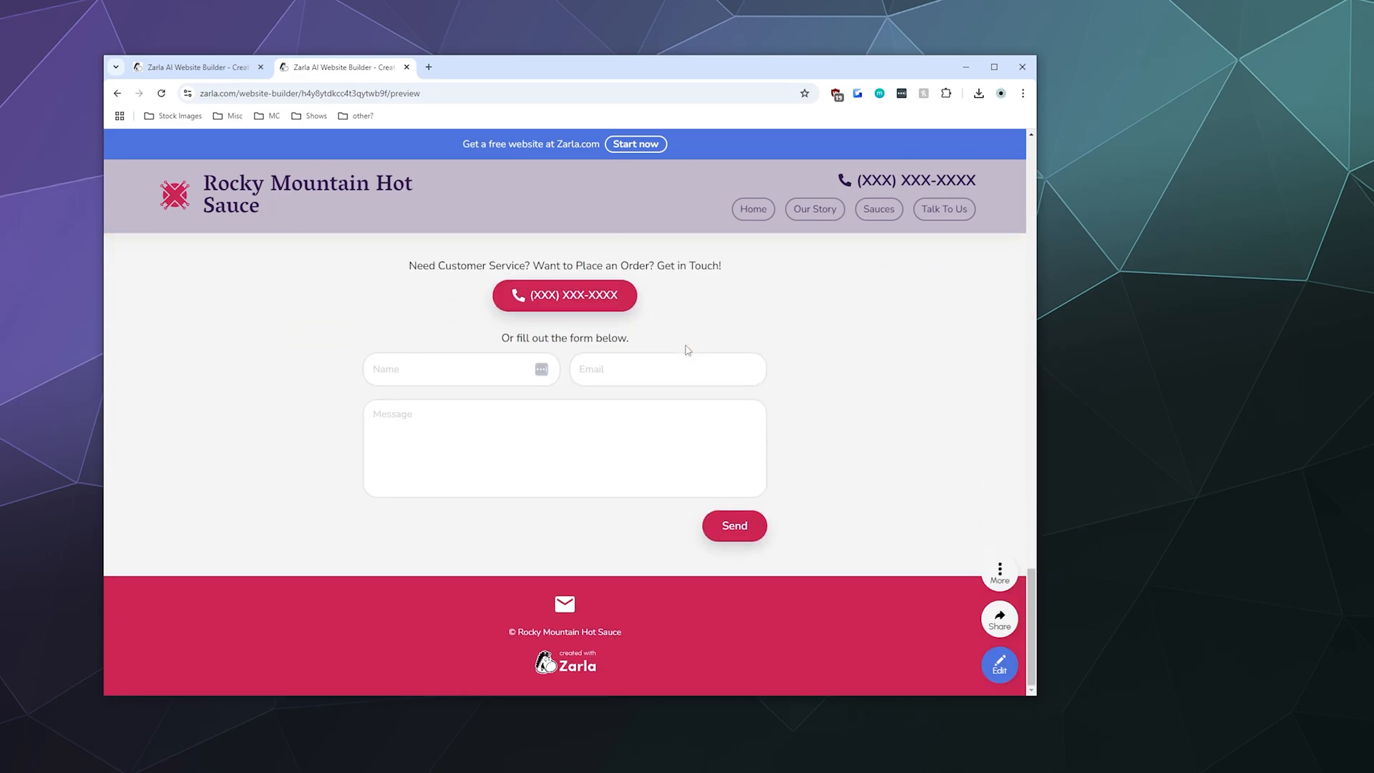
left_click(1000, 572)
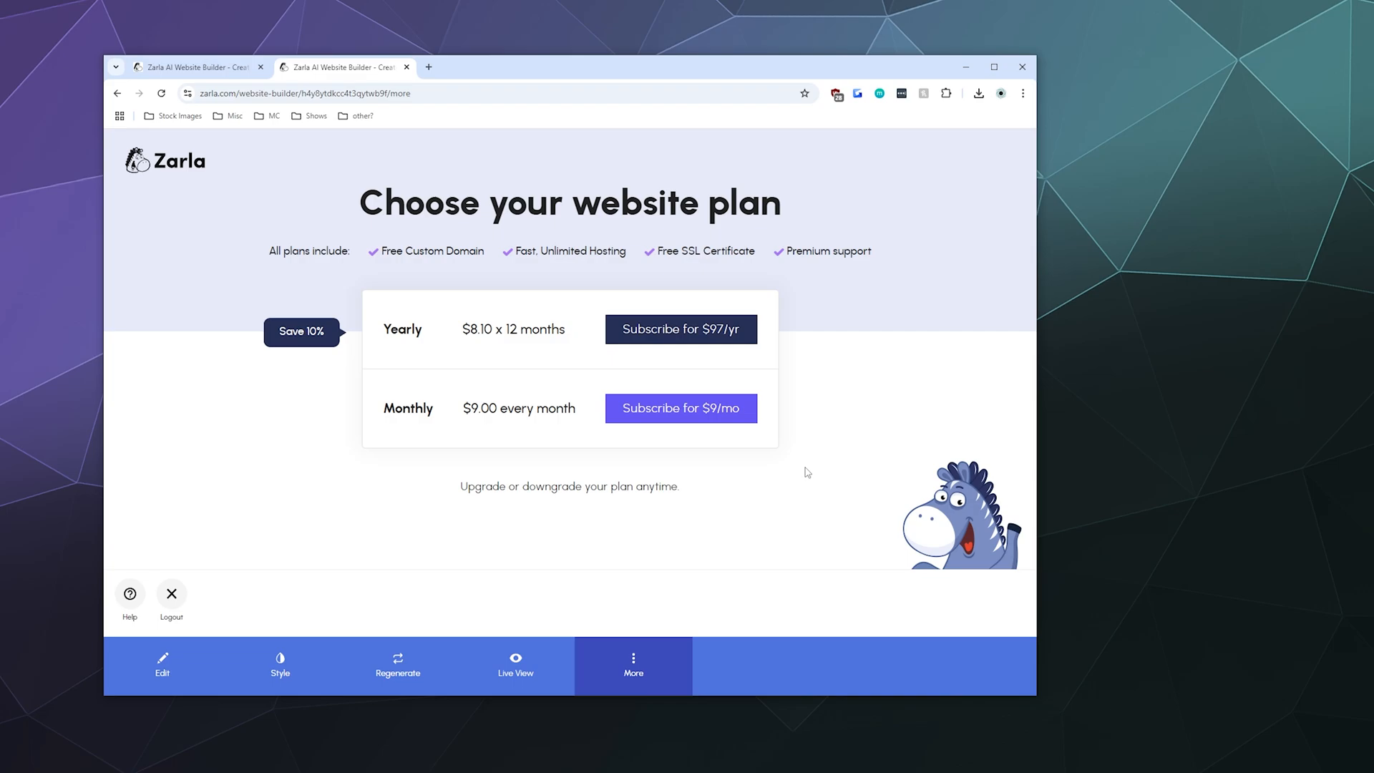
Return to the published site's page and review it through the sauce gallery and Contact section, ending back at the hero
left_click(195, 67)
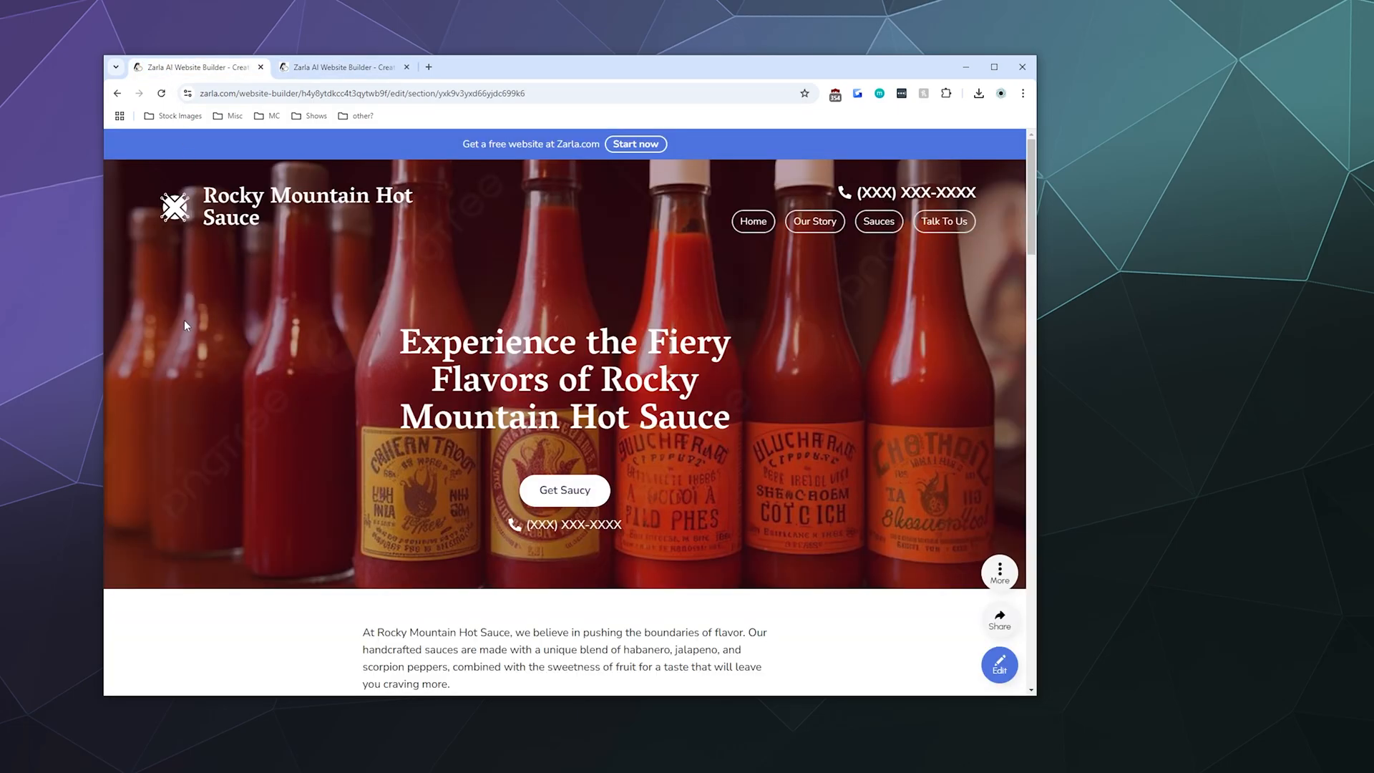
scroll(184, 325, "down", 15)
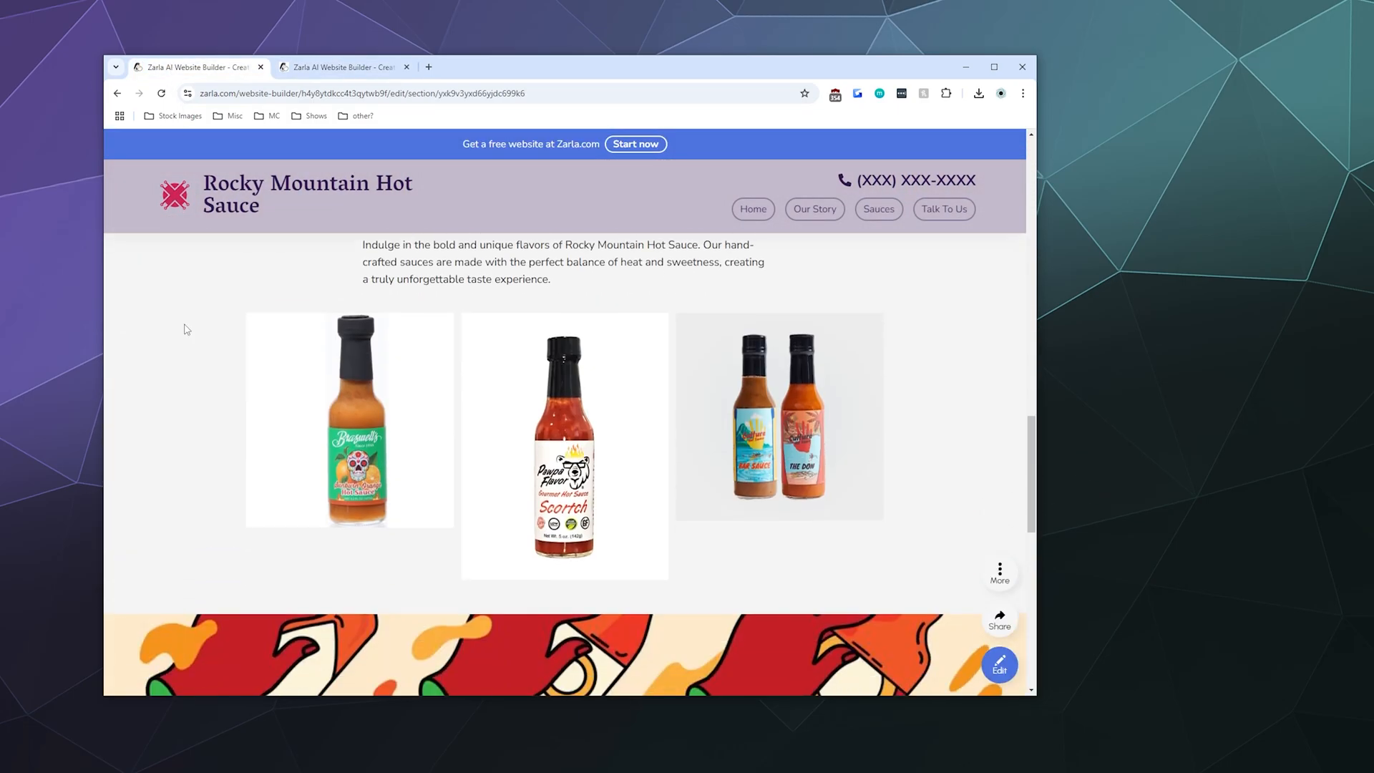
scroll(185, 329, "down", 5)
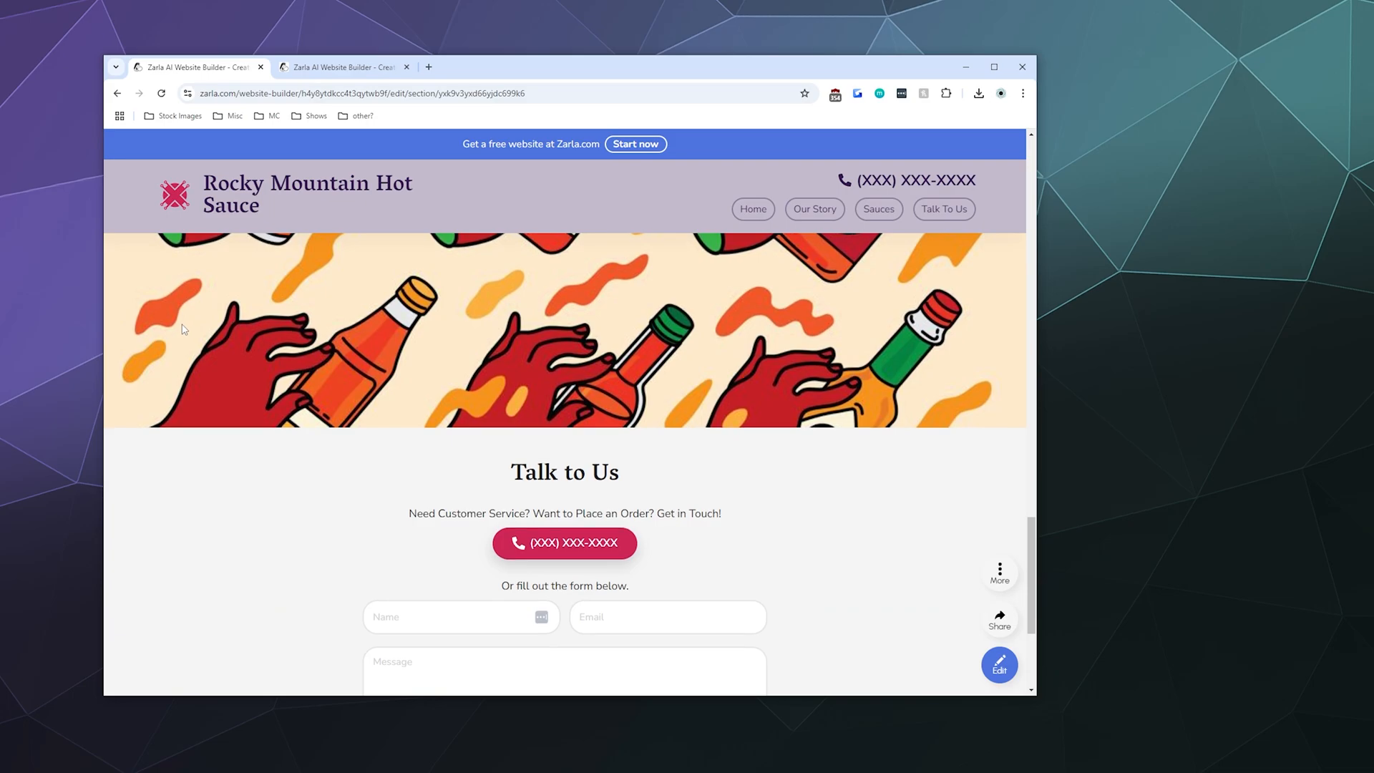
scroll(184, 329, "down", 3)
scroll(294, 379, "up", 8)
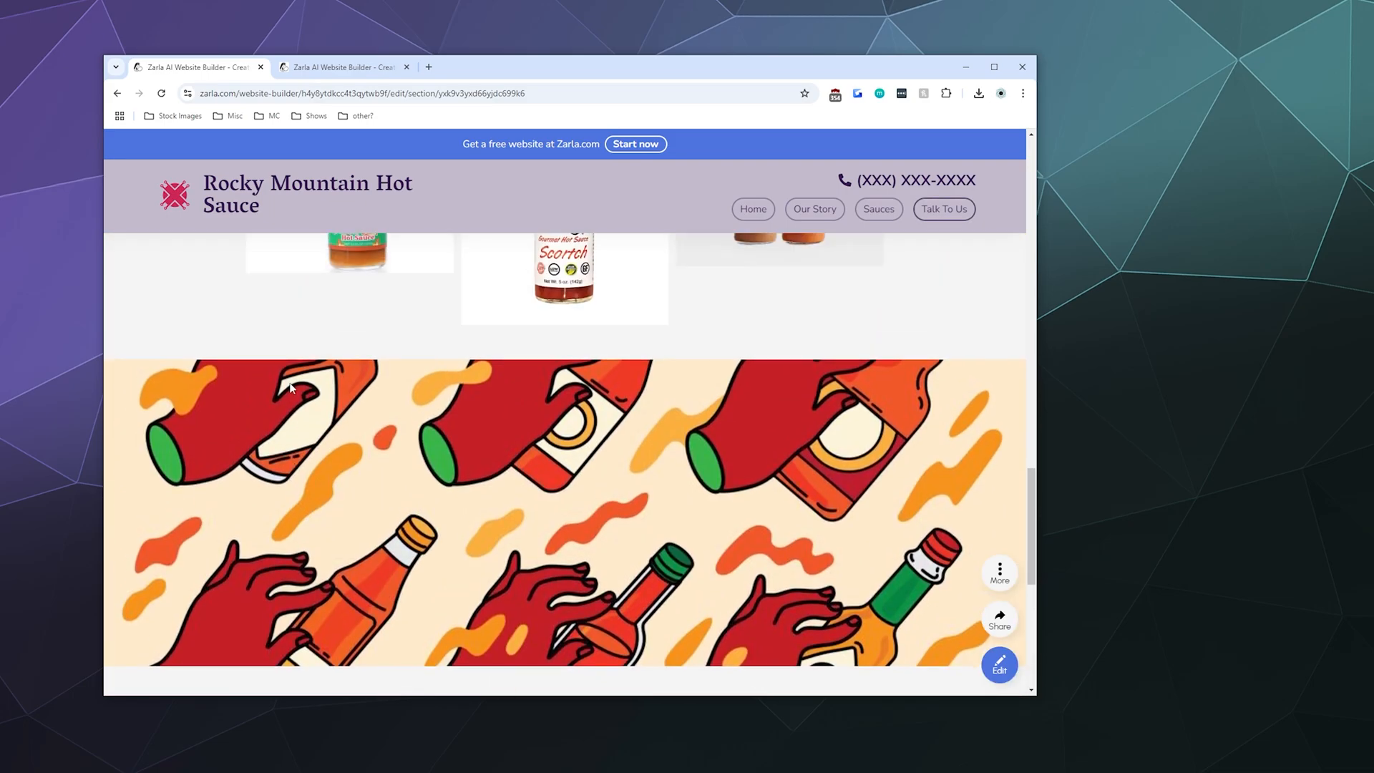
scroll(288, 393, "up", 10)
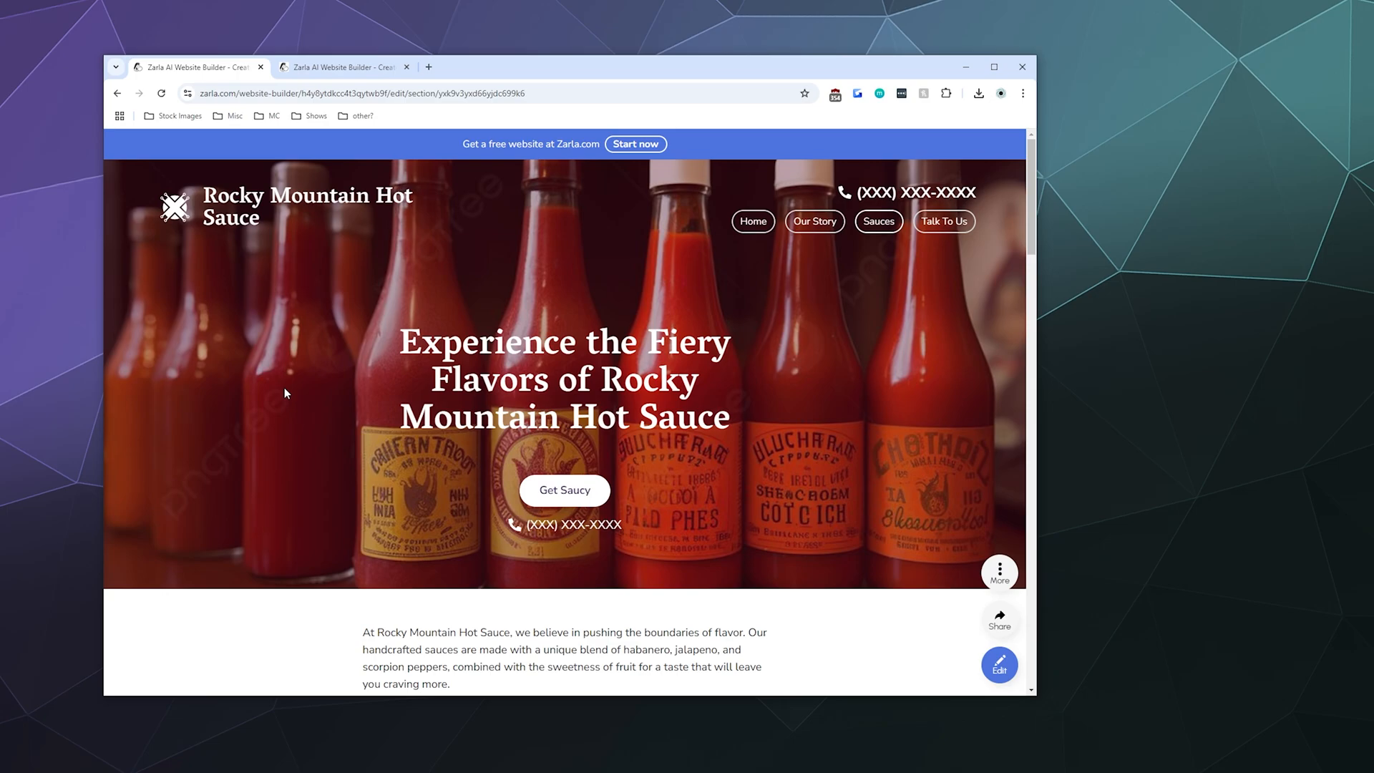